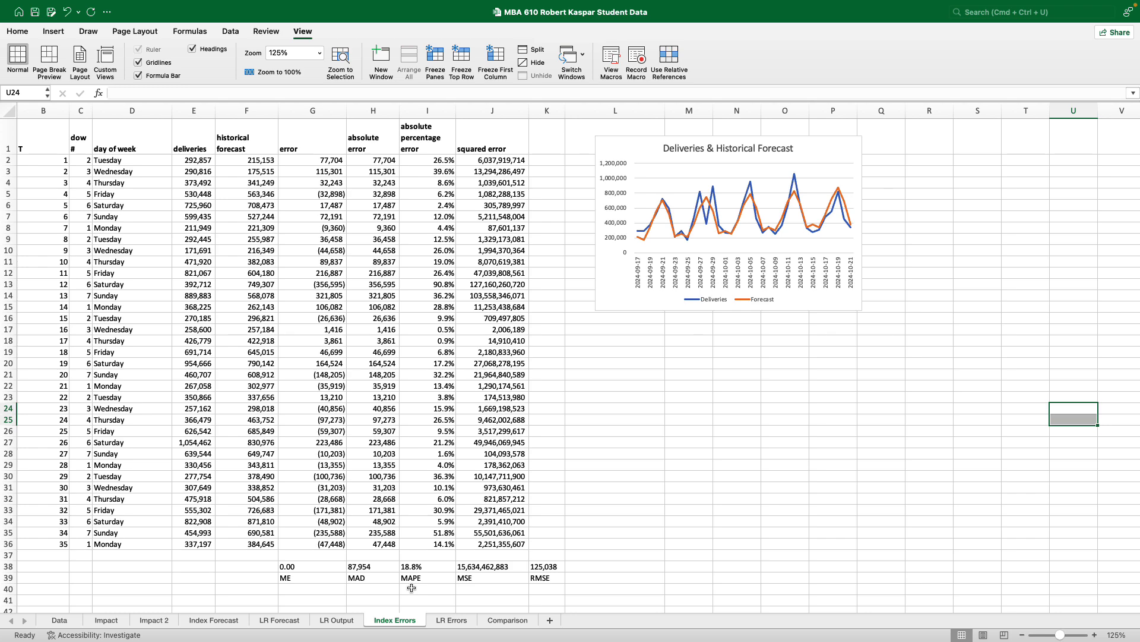
- Review the fraudulent deliveries p-value on the Impact sheet and the forecast series in the Index Forecast sheet's with-and-without-friction chart
{"action": "left_click", "coordinate": [107, 621]}
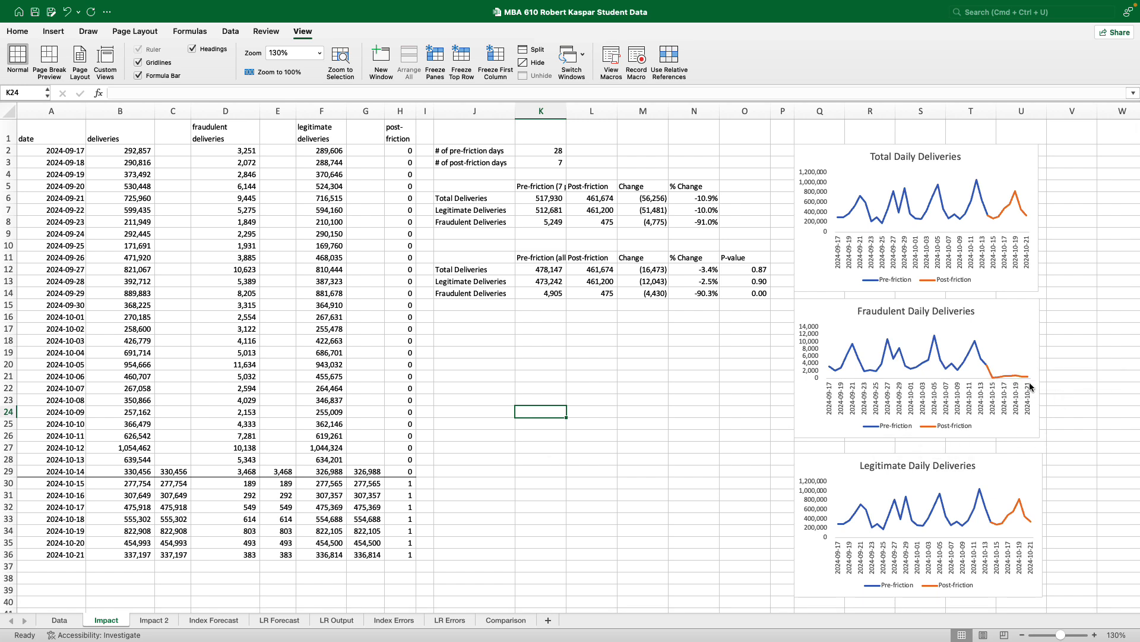
{"action": "left_click", "coordinate": [761, 293]}
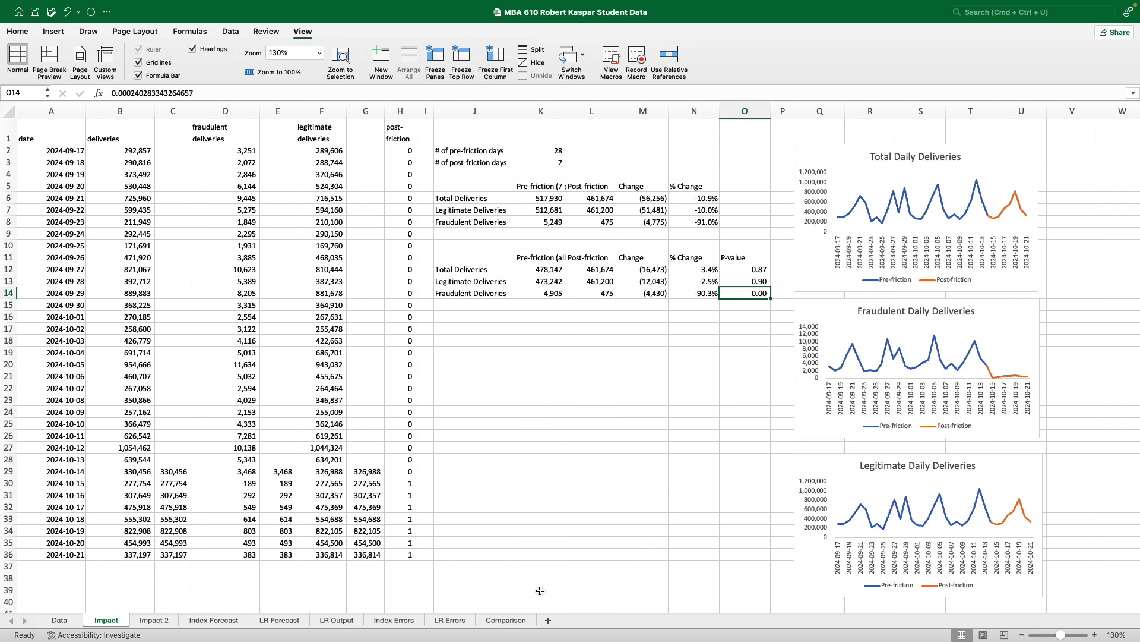
{"action": "left_click", "coordinate": [215, 620]}
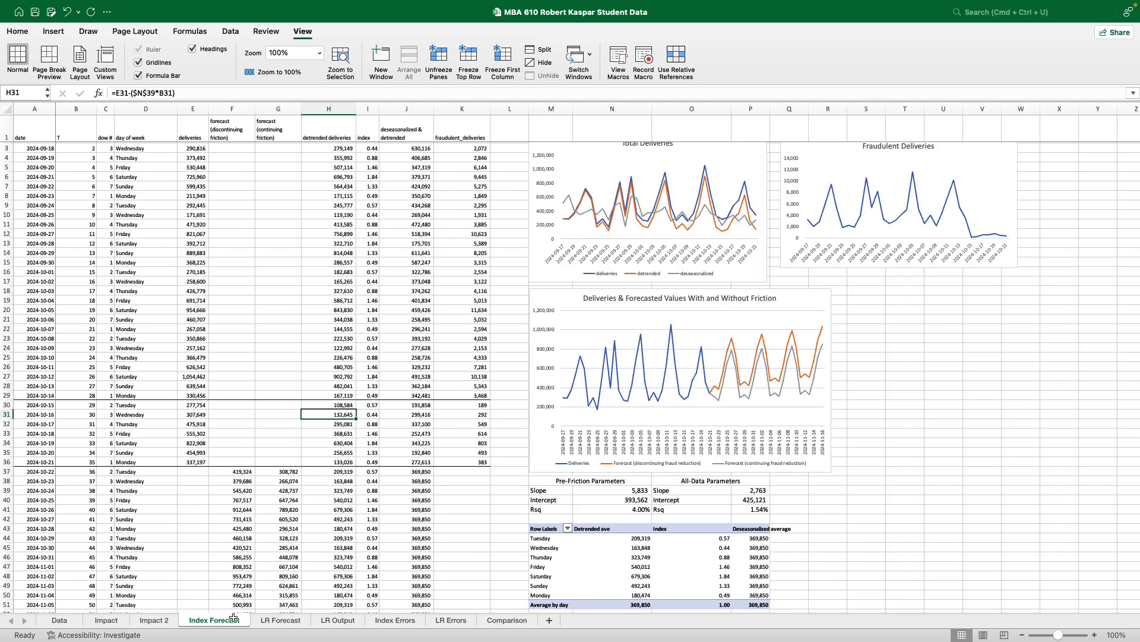
{"action": "mouse_move", "coordinate": [823, 336]}
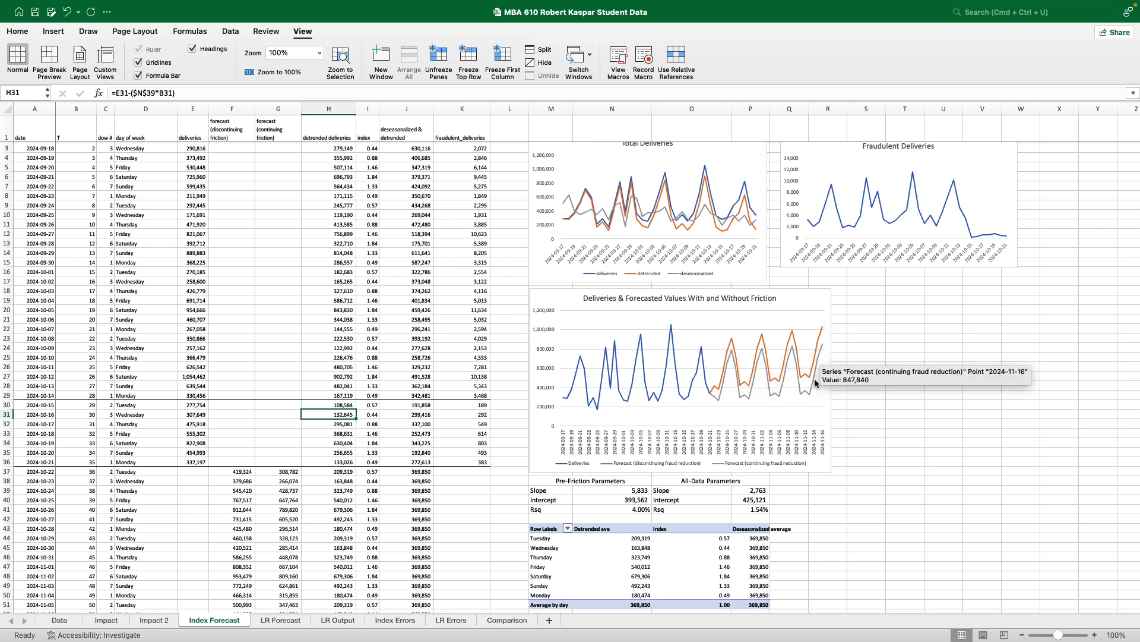
{"action": "mouse_move", "coordinate": [802, 393]}
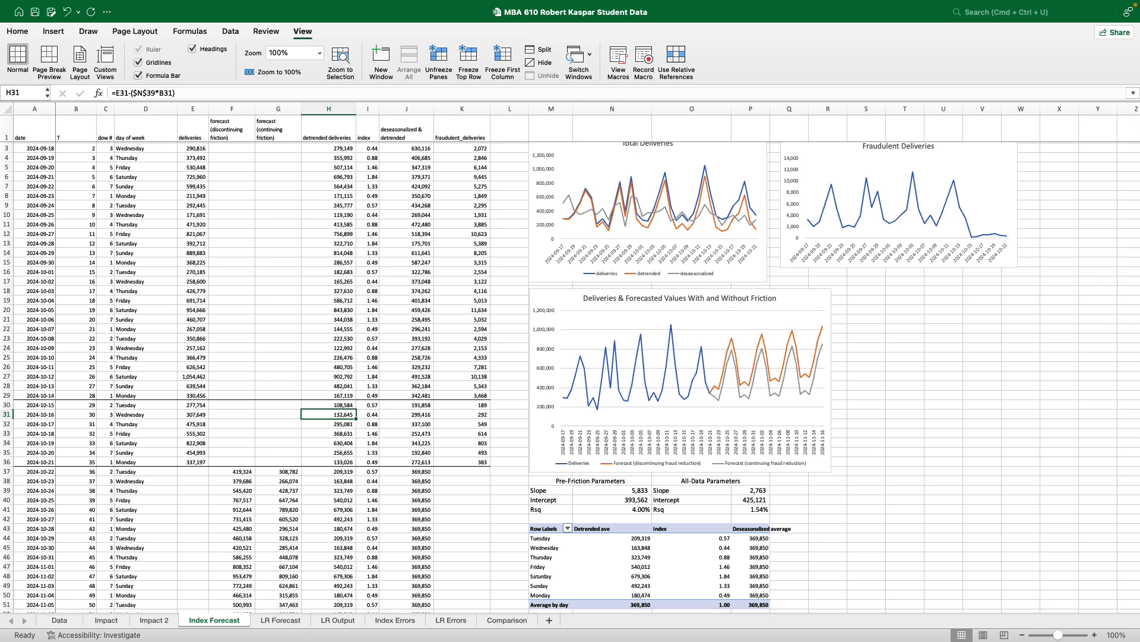
- Examine the Deliveries & Forecasts chart and historical forecasts on the LR Forecast sheet, comparing with the Index Forecast sheet
{"action": "left_click", "coordinate": [281, 620]}
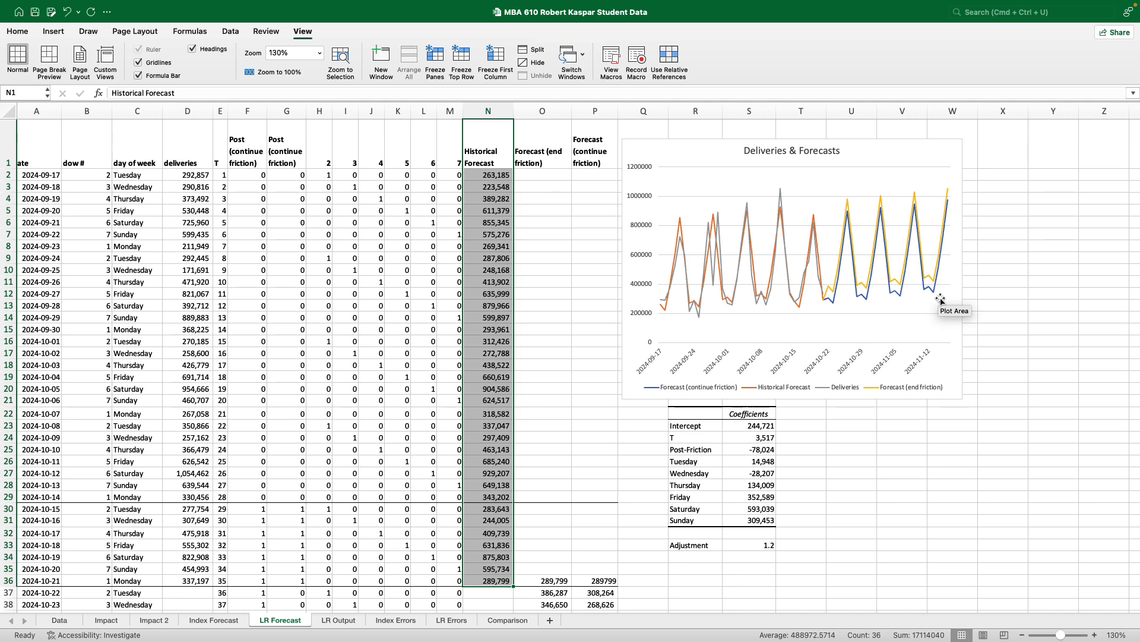
{"action": "scroll", "coordinate": [940, 300], "scroll_direction": "down", "scroll_amount": 1}
{"action": "scroll", "coordinate": [940, 300], "scroll_direction": "up", "scroll_amount": 1}
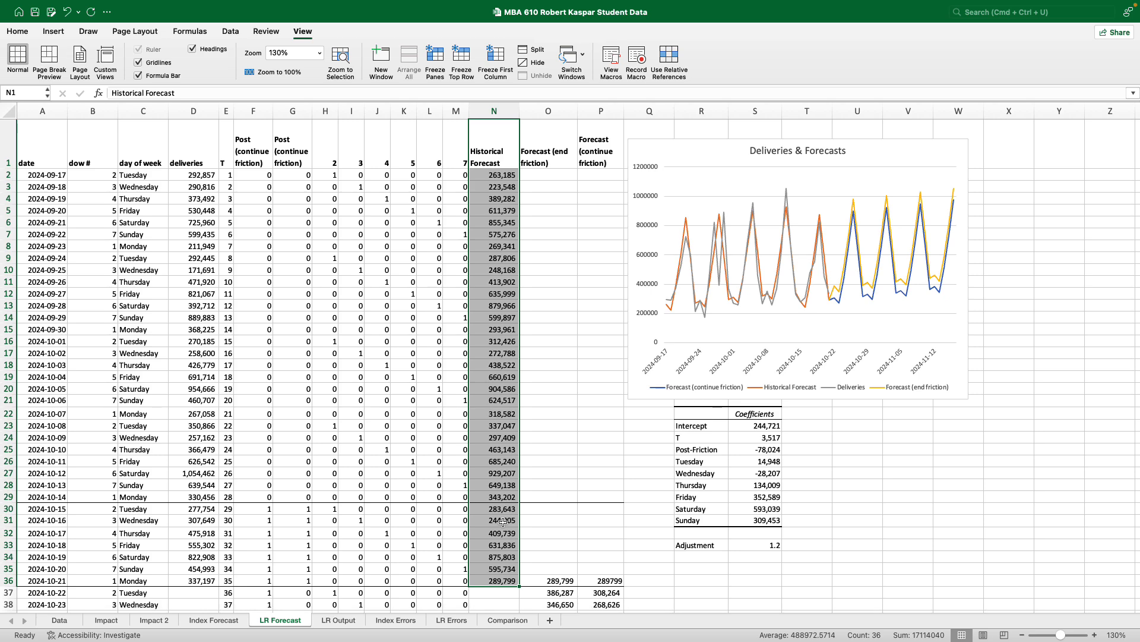
{"action": "left_click", "coordinate": [208, 620]}
{"action": "left_click", "coordinate": [282, 620]}
- Inspect the historical forecast column and the ME, MAD, MAPE, MSE and RMSE summary on the Index Errors sheet
{"action": "left_click", "coordinate": [403, 622]}
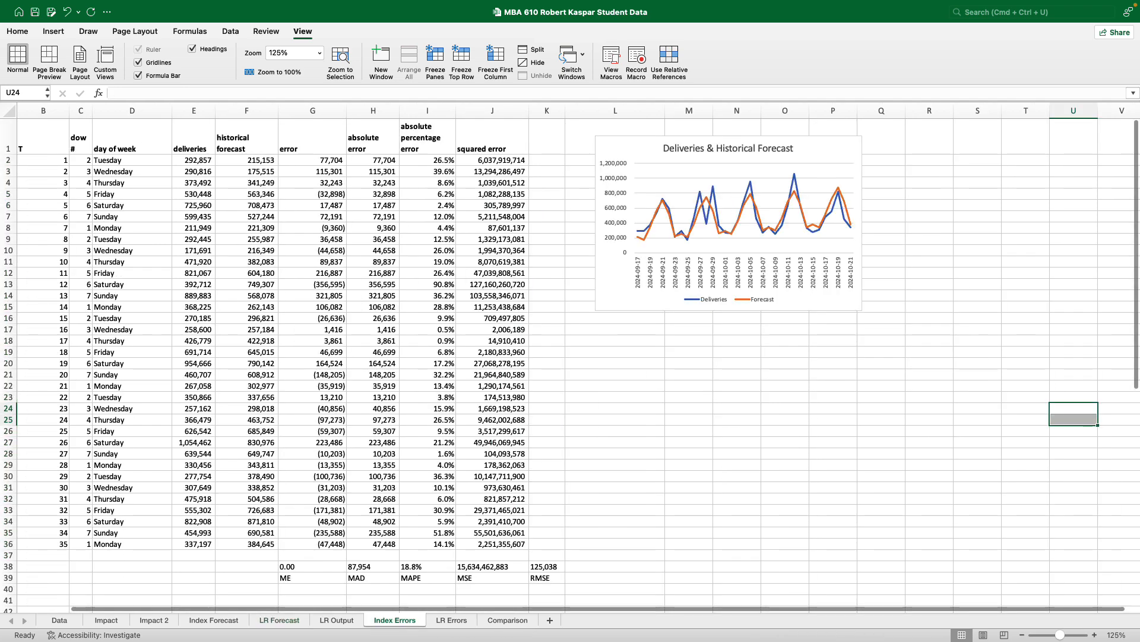
{"action": "scroll", "coordinate": [466, 576], "scroll_direction": "left", "scroll_amount": 2}
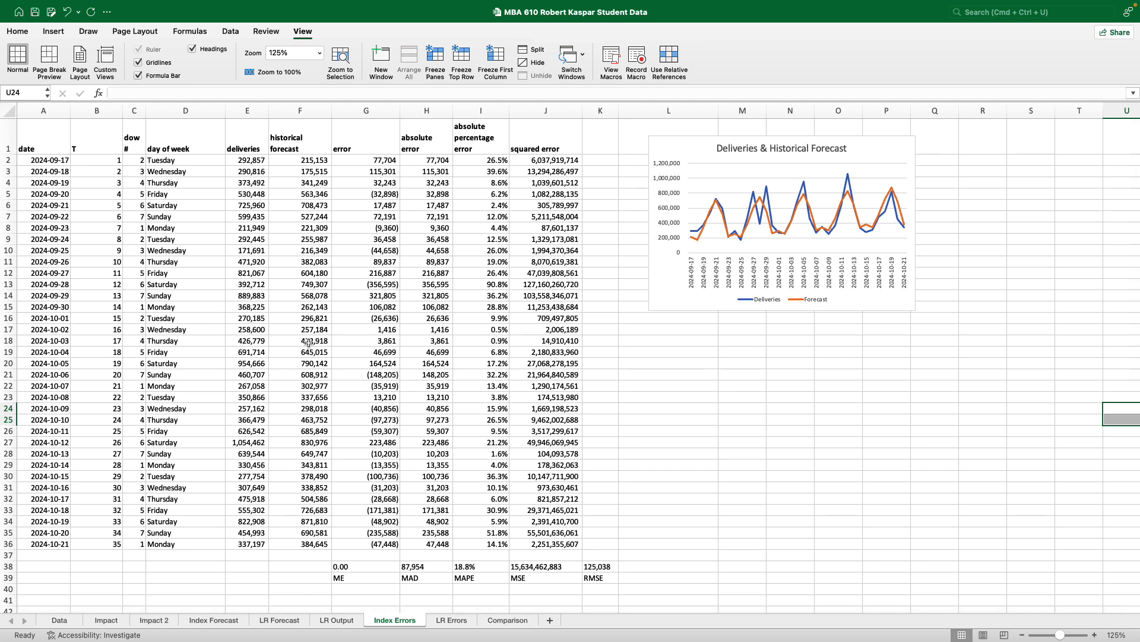
{"action": "left_click_drag", "start_coordinate": [290, 162], "coordinate": [289, 543]}
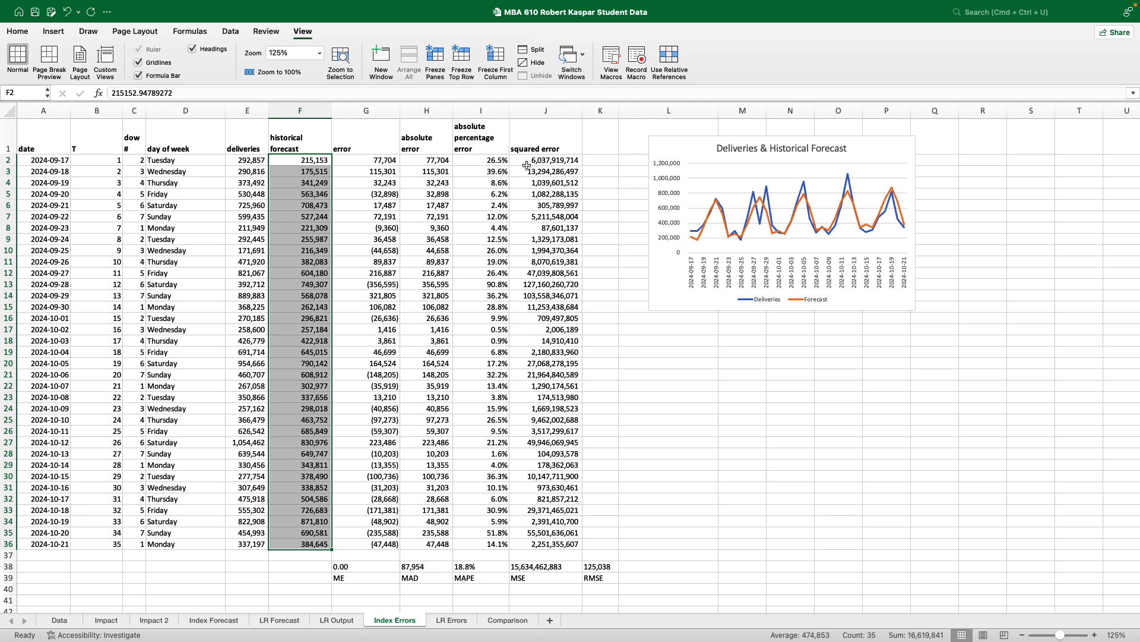
{"action": "left_click_drag", "start_coordinate": [356, 567], "coordinate": [598, 580]}
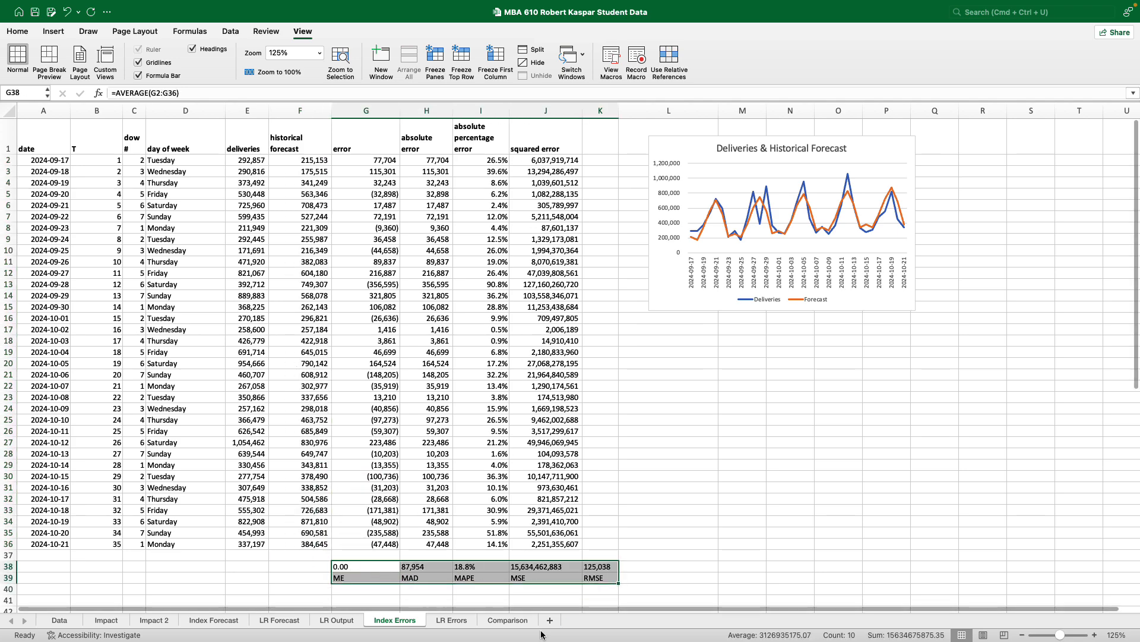
- Check the Index model's error measures on the Comparison sheet
{"action": "left_click", "coordinate": [510, 620]}
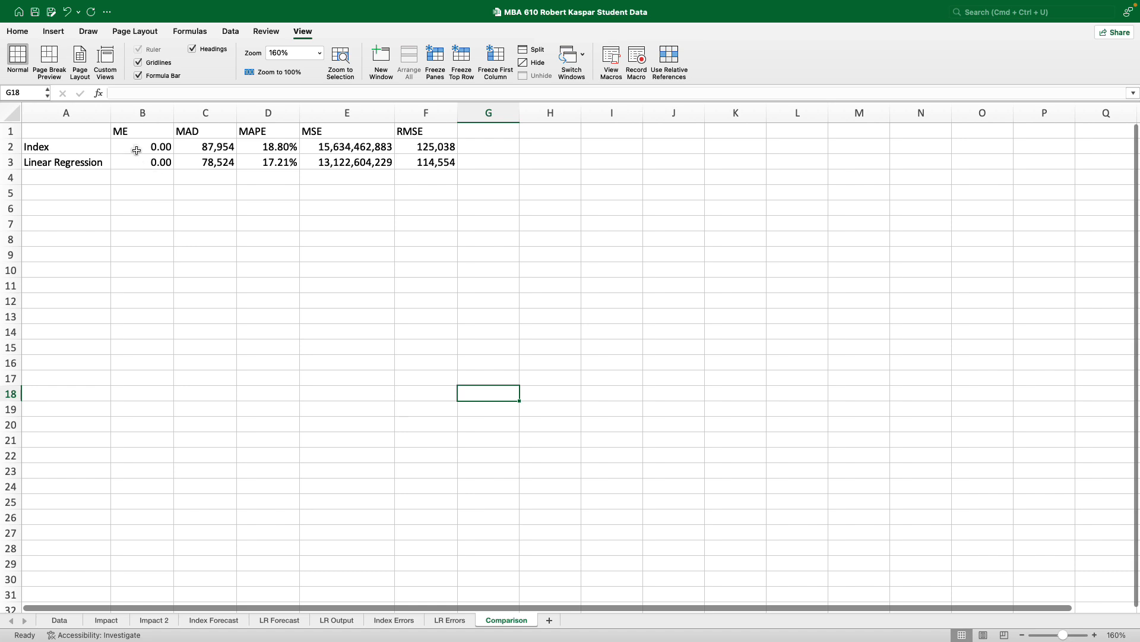
{"action": "left_click_drag", "start_coordinate": [140, 148], "coordinate": [404, 152]}
{"action": "left_click", "coordinate": [370, 358]}
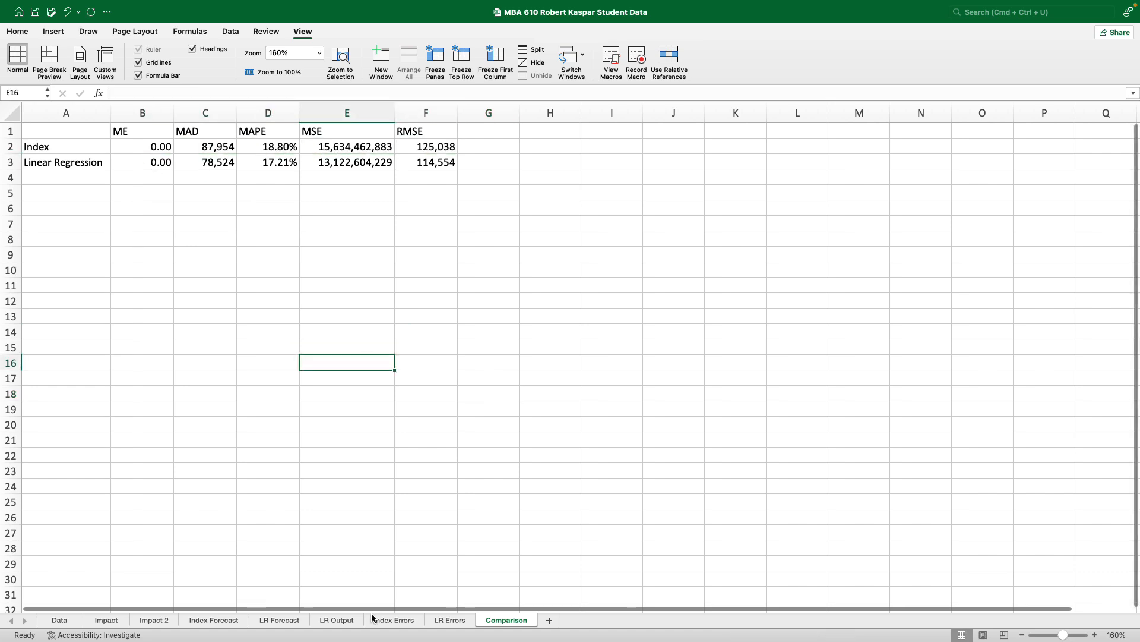
- Inspect the LR historical forecasts, the four error columns and the error summary on the LR Errors sheet
{"action": "left_click", "coordinate": [459, 624]}
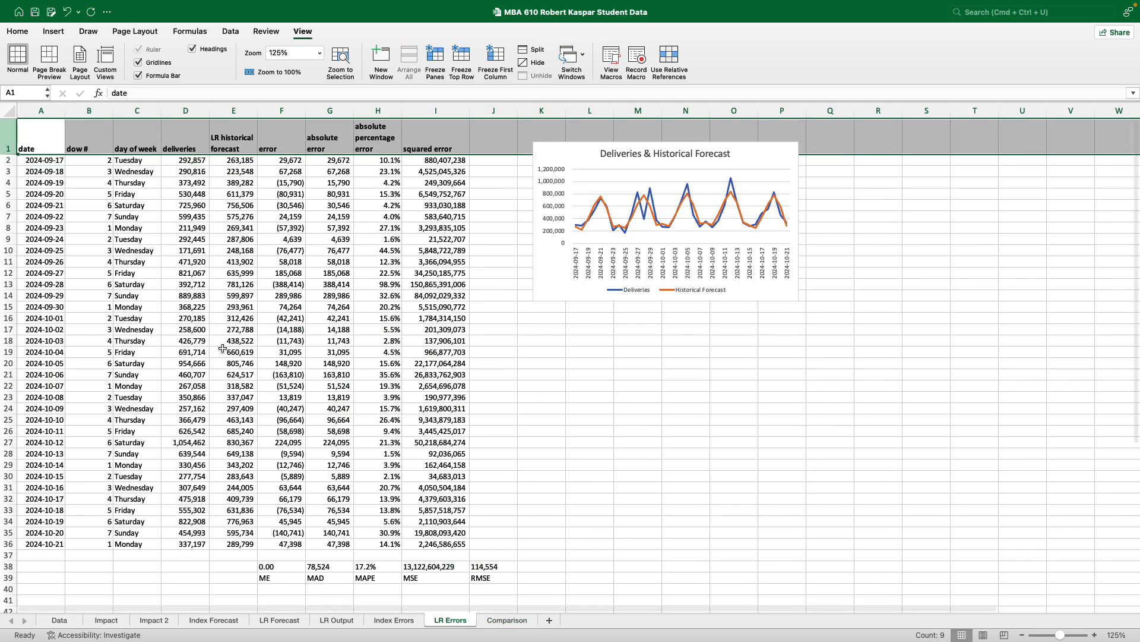
{"action": "left_click_drag", "start_coordinate": [215, 161], "coordinate": [237, 544]}
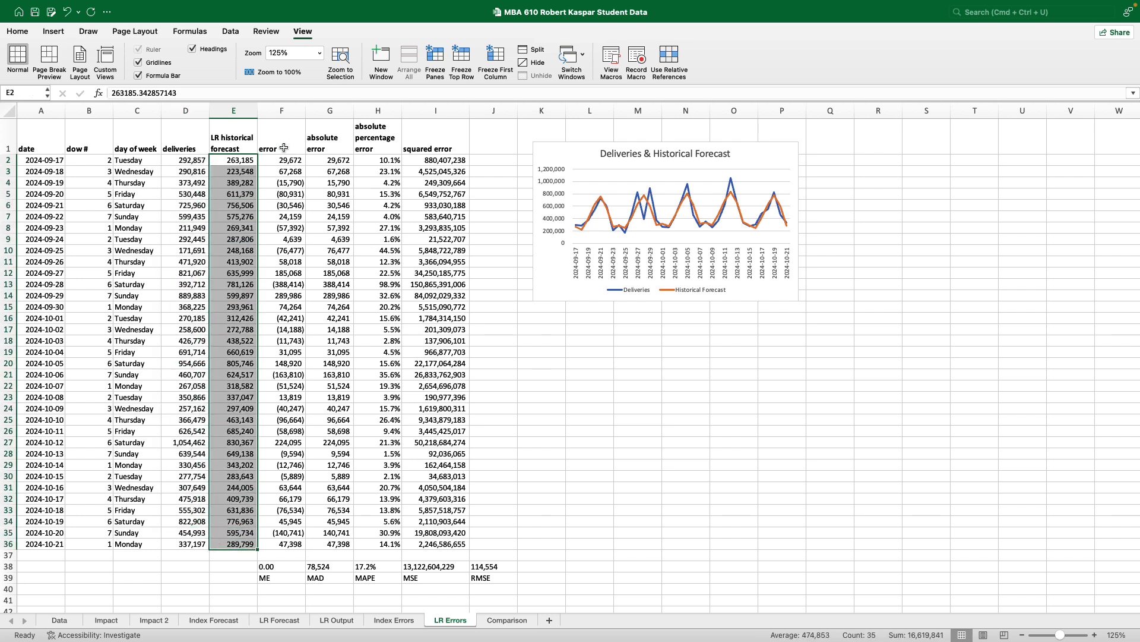
{"action": "left_click_drag", "start_coordinate": [281, 147], "coordinate": [414, 542]}
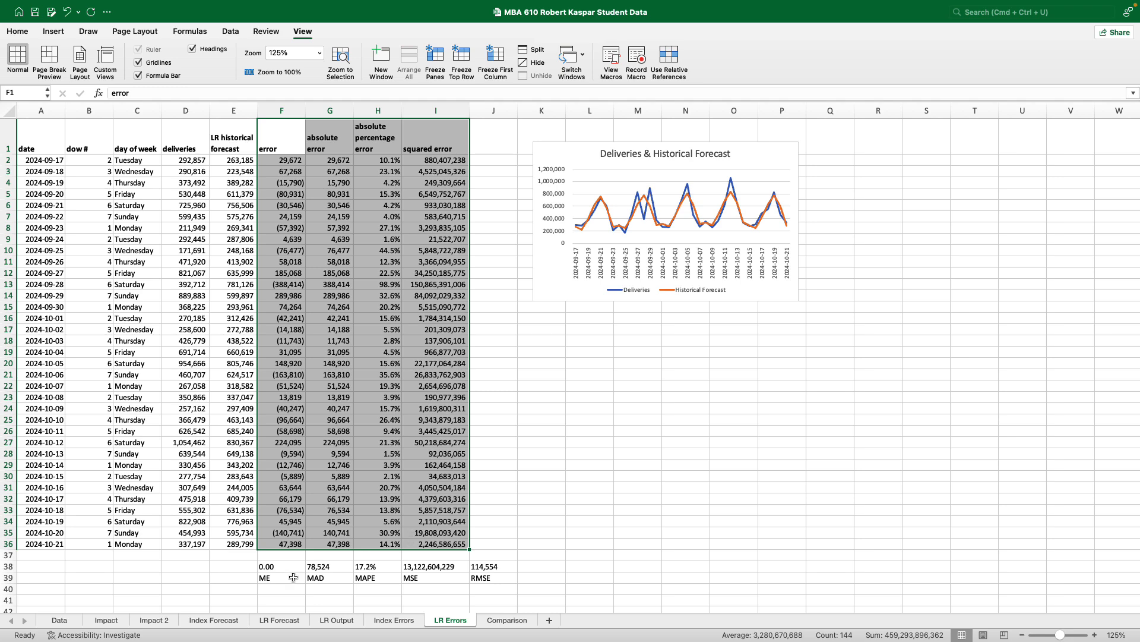
{"action": "left_click_drag", "start_coordinate": [280, 568], "coordinate": [502, 580]}
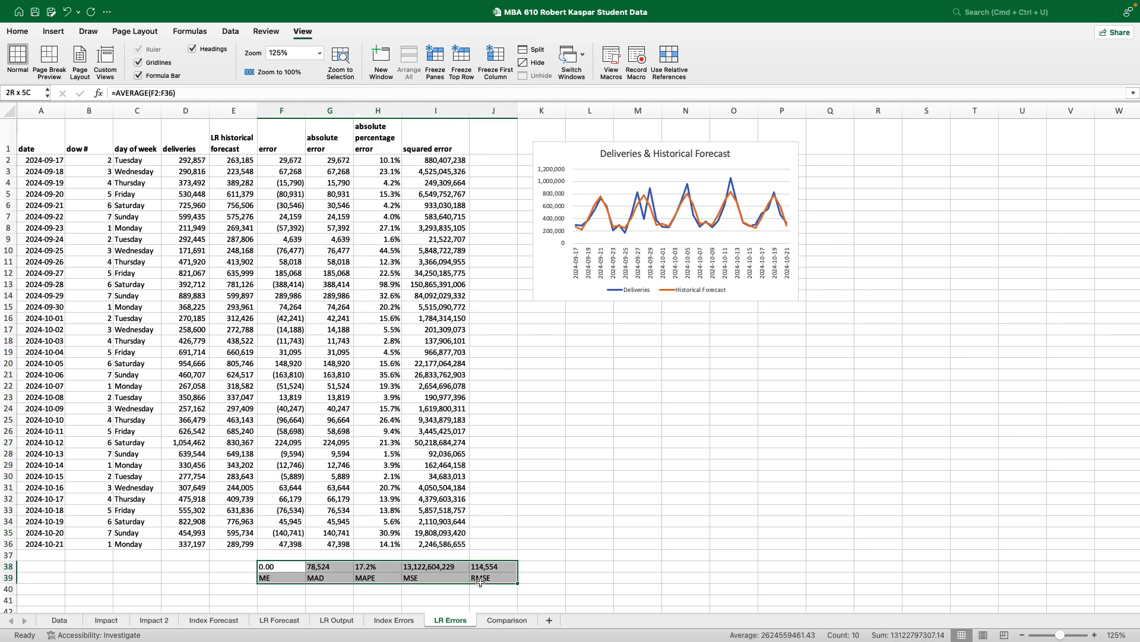
- Compare the two models' RMSE values on the Comparison sheet and review the Linear Regression row
{"action": "left_click", "coordinate": [496, 624]}
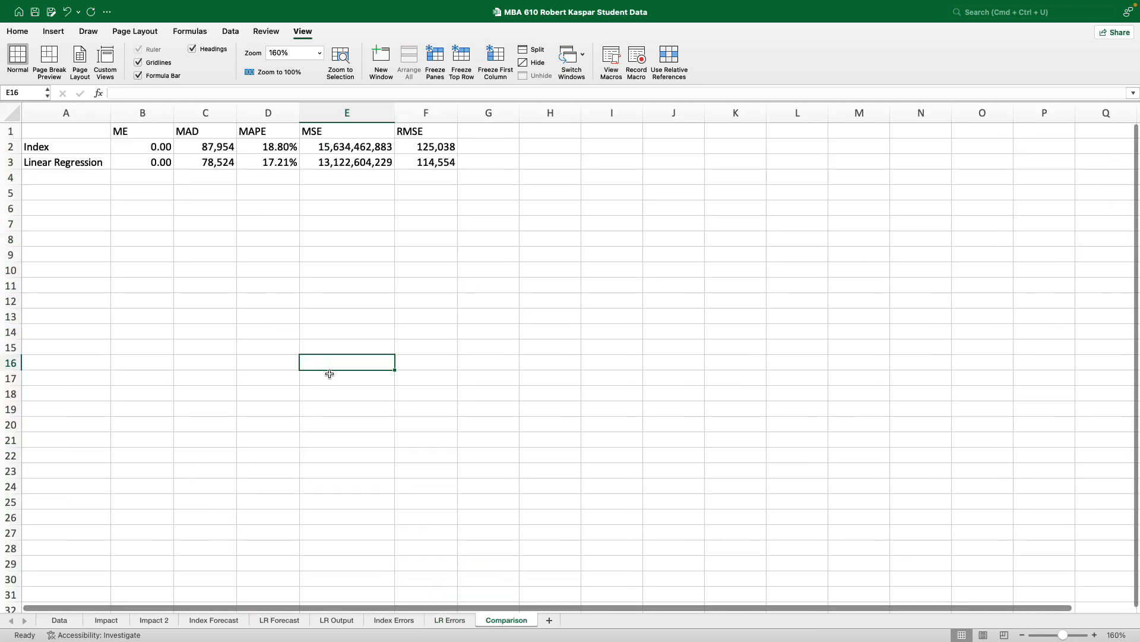
{"action": "left_click", "coordinate": [370, 285]}
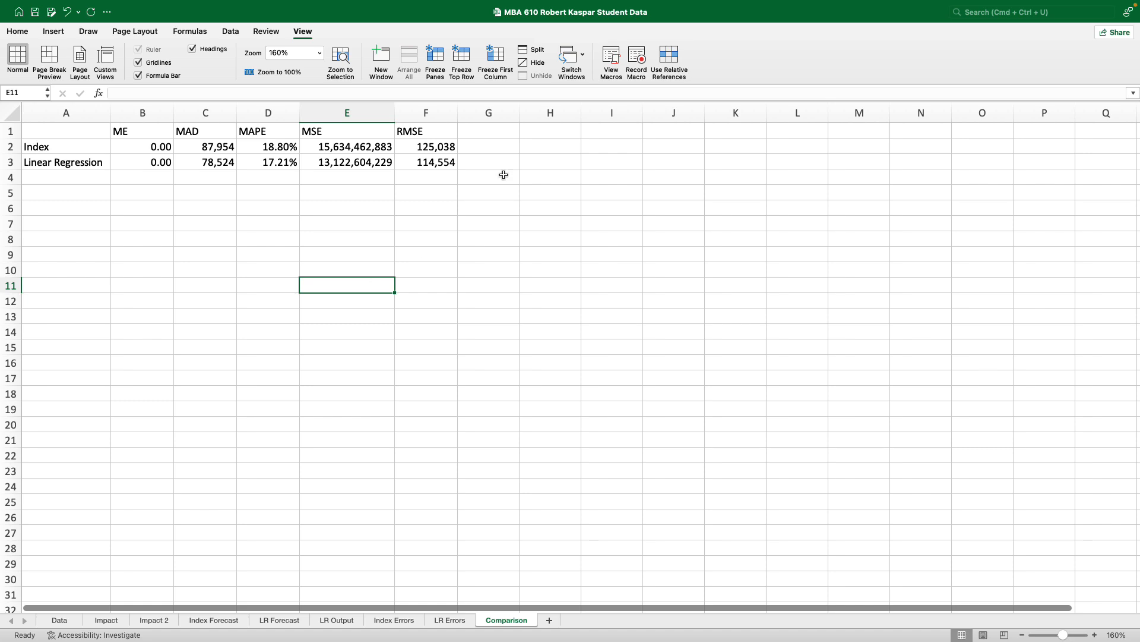
{"action": "left_click_drag", "start_coordinate": [433, 146], "coordinate": [430, 166]}
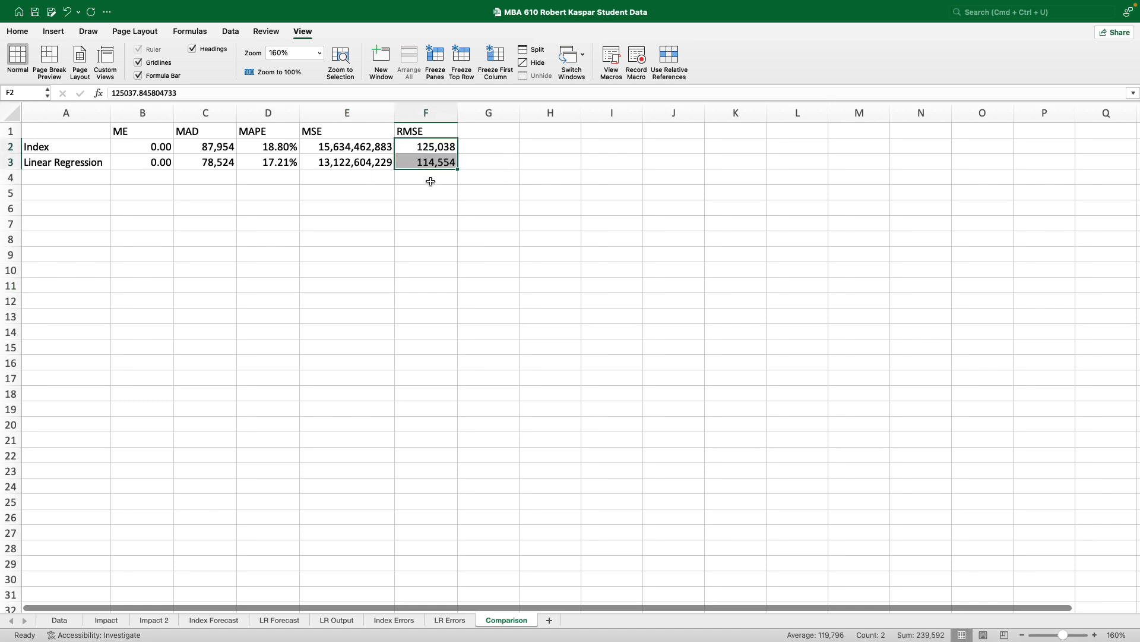
{"action": "left_click", "coordinate": [424, 239]}
{"action": "left_click", "coordinate": [322, 238]}
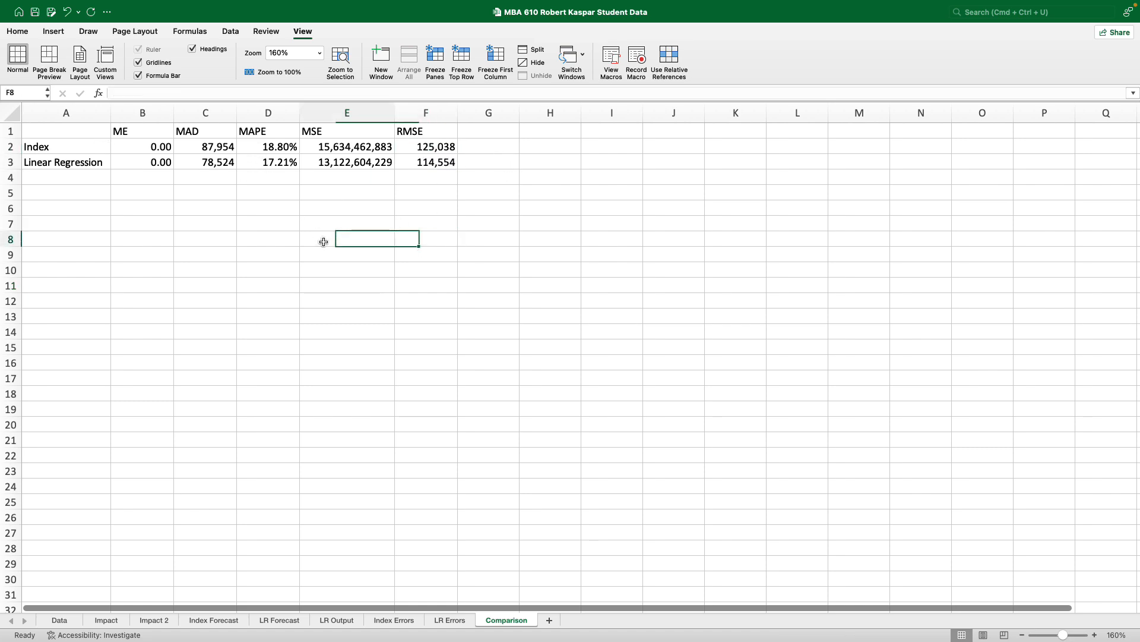
{"action": "left_click_drag", "start_coordinate": [55, 163], "coordinate": [439, 163]}
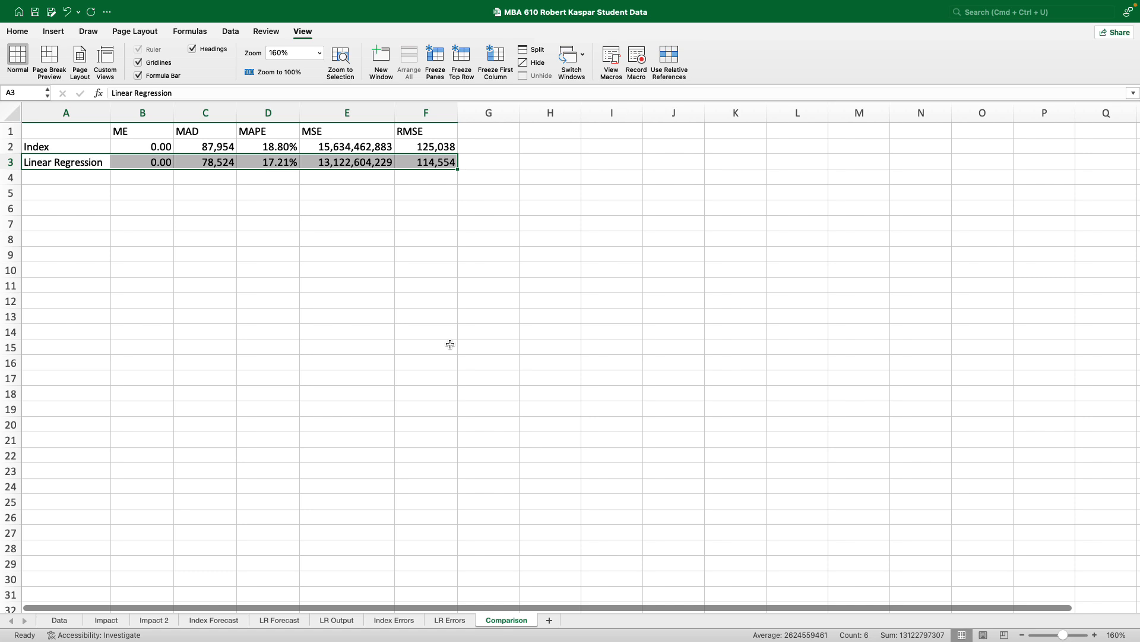
- Delete the Index Errors sheet from the workbook
{"action": "left_click", "coordinate": [394, 620]}
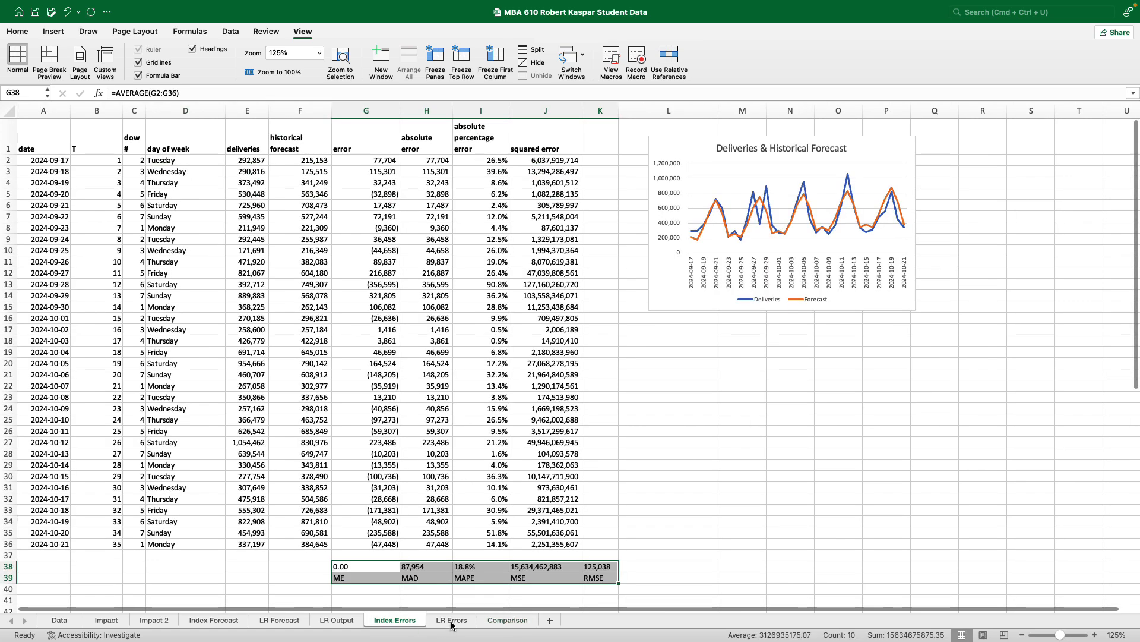
{"action": "left_click", "coordinate": [451, 621]}
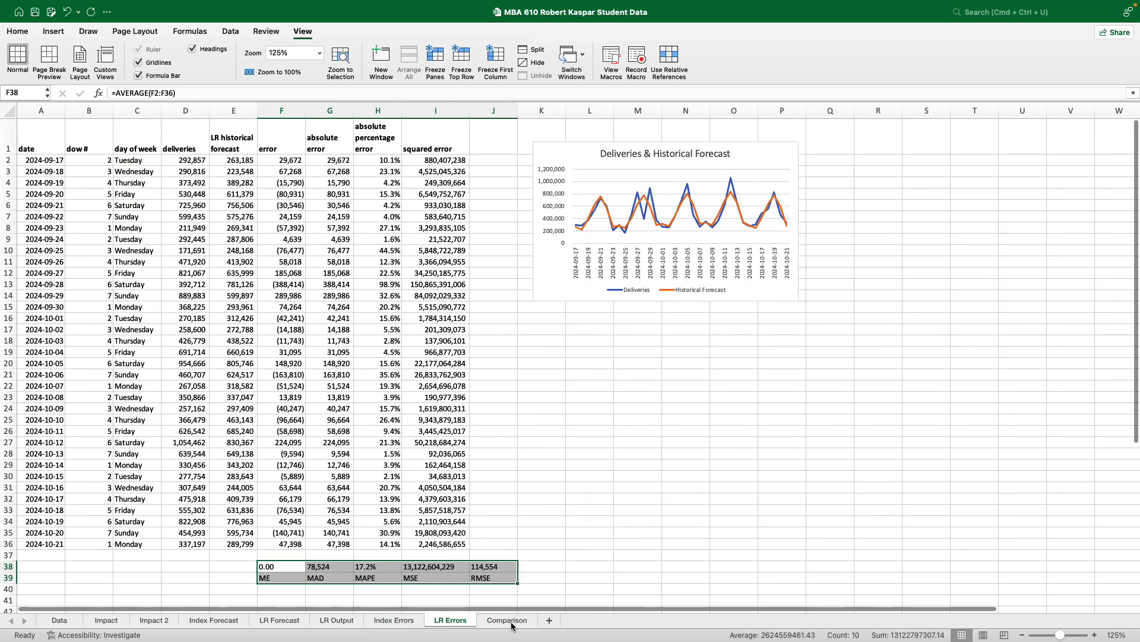
{"action": "left_click", "coordinate": [393, 621]}
{"action": "right_click", "coordinate": [394, 623]}
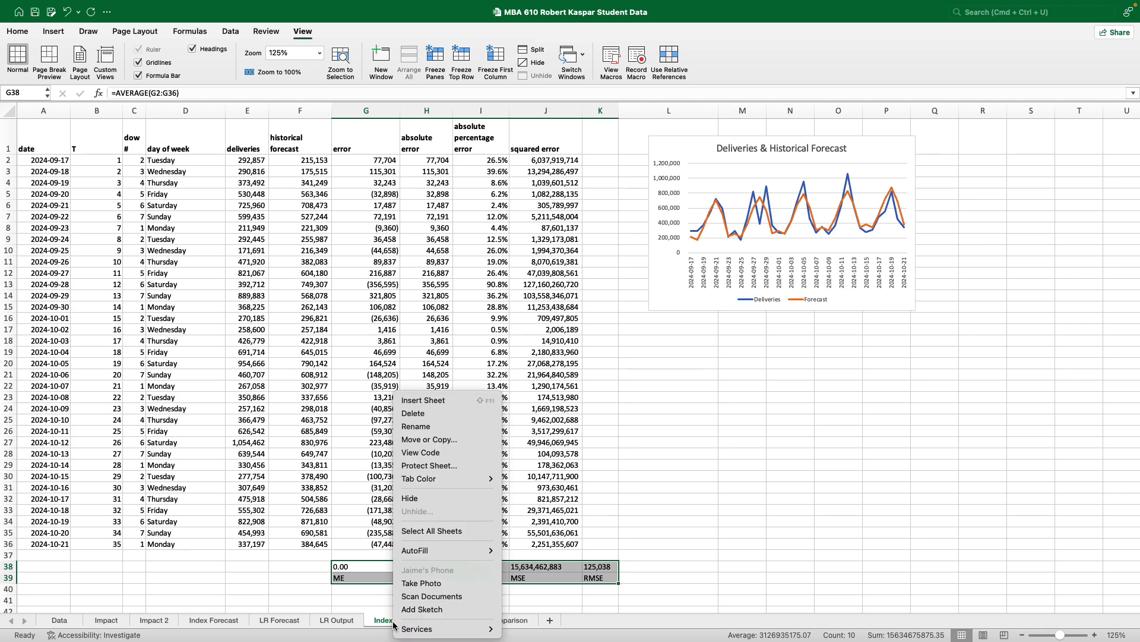
{"action": "left_click", "coordinate": [414, 413]}
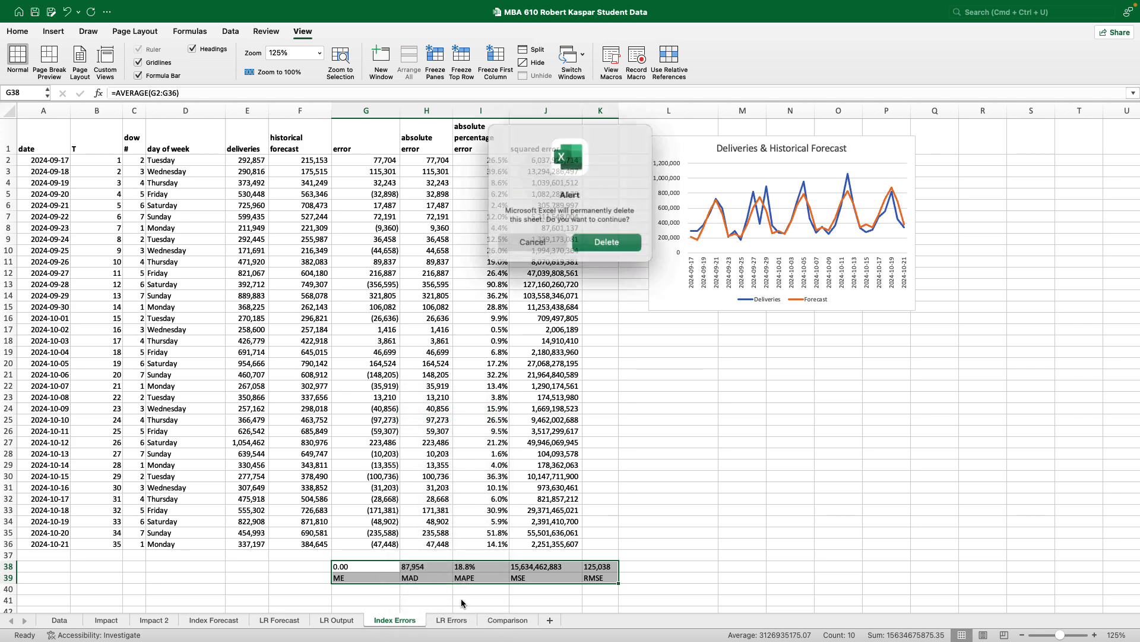
{"action": "left_click", "coordinate": [595, 246]}
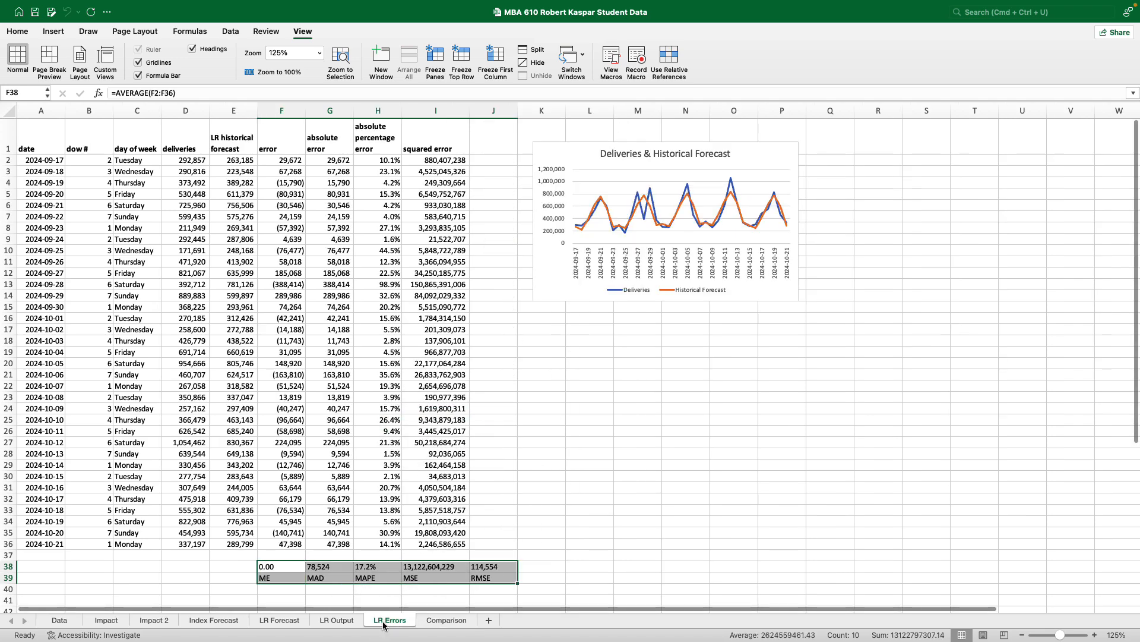
- Delete the LR Errors sheet from the workbook
{"action": "left_click", "coordinate": [433, 591]}
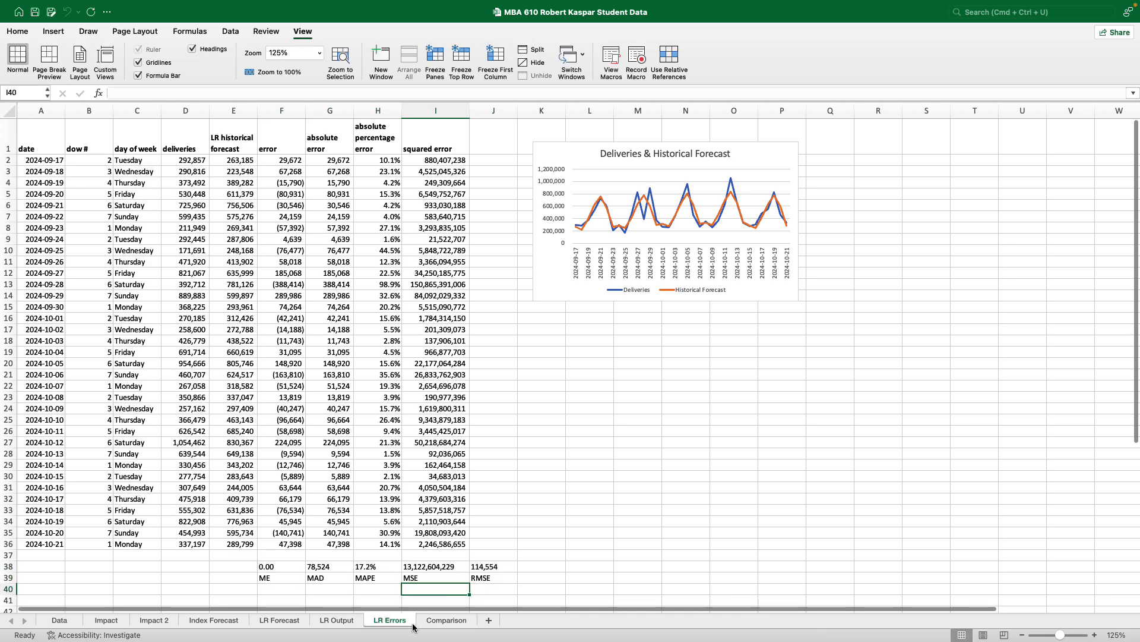
{"action": "right_click", "coordinate": [397, 624]}
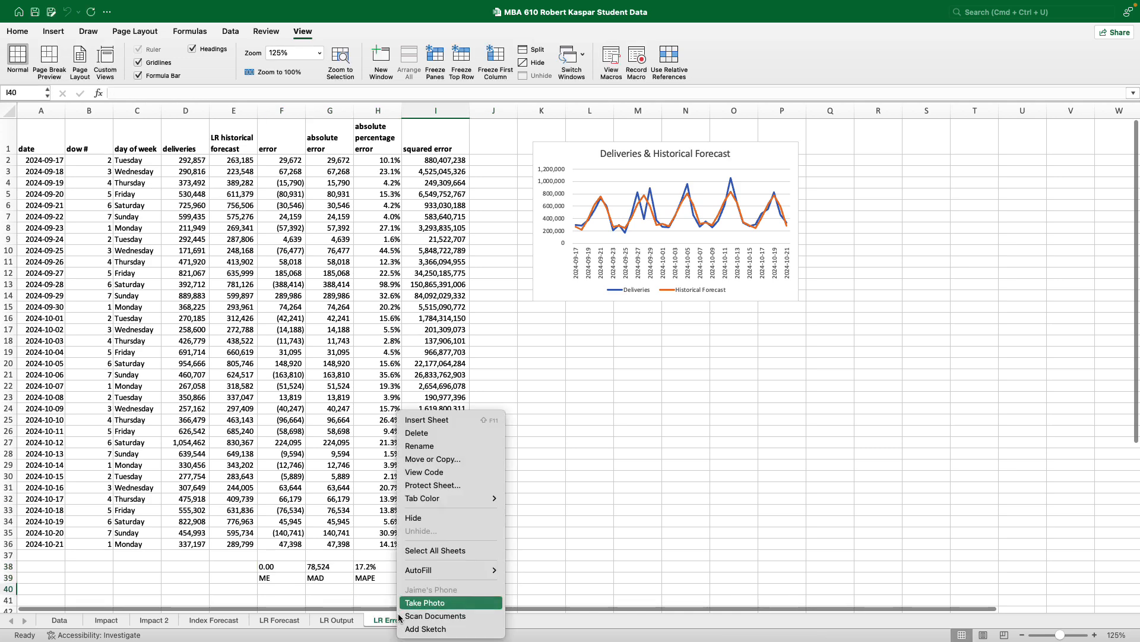
{"action": "left_click", "coordinate": [417, 441]}
{"action": "left_click", "coordinate": [586, 241]}
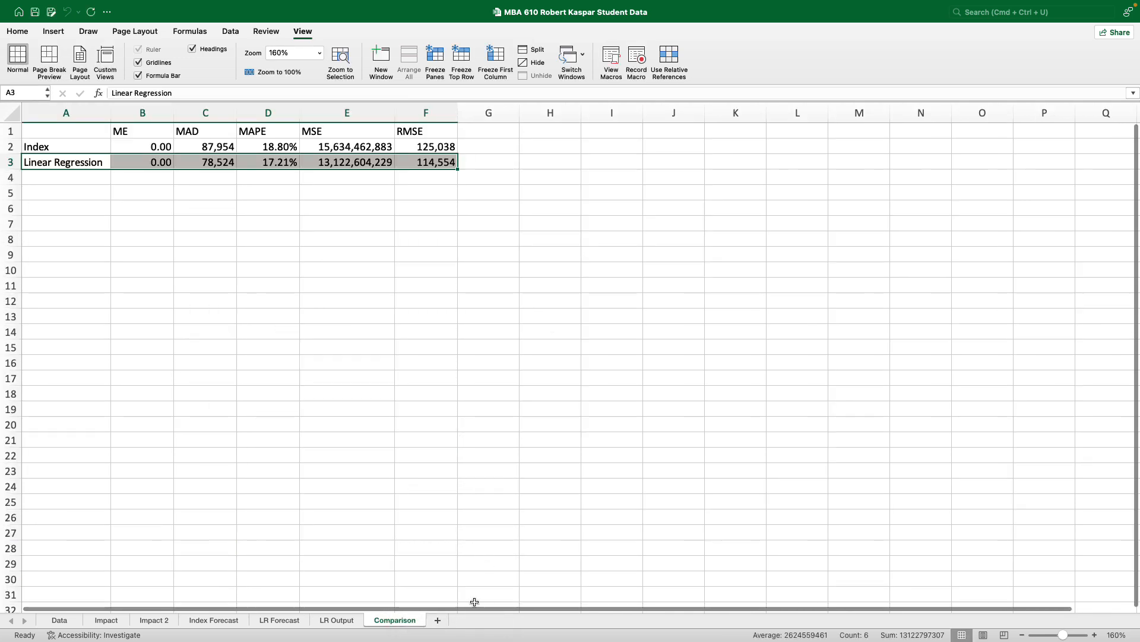
- Delete the Comparison sheet and select the empty cell J26 on the LR Output sheet
{"action": "right_click", "coordinate": [386, 621]}
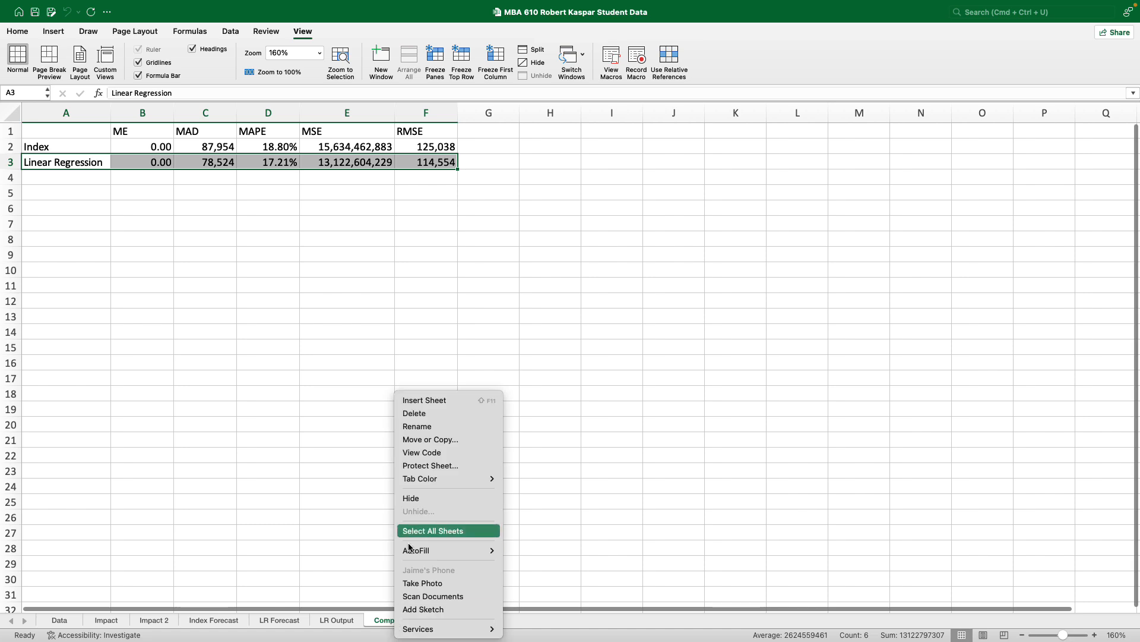
{"action": "left_click", "coordinate": [128, 425]}
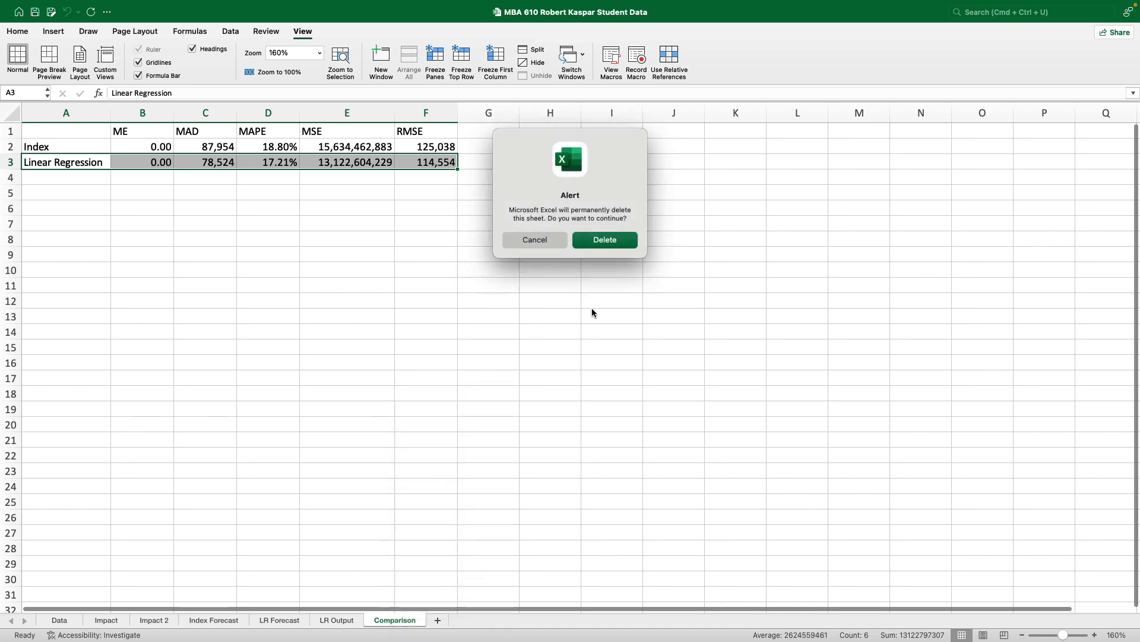
{"action": "left_click", "coordinate": [601, 239]}
{"action": "left_click", "coordinate": [636, 459]}
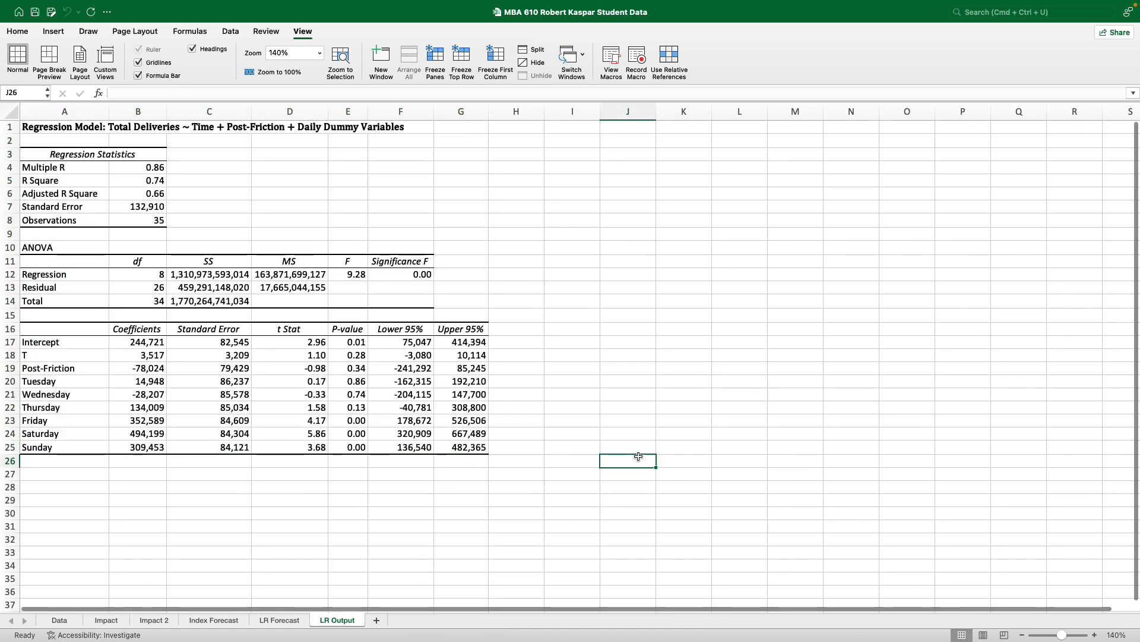
- Create a copy of the Index Forecast sheet at the end of the workbook
{"action": "left_click", "coordinate": [215, 620]}
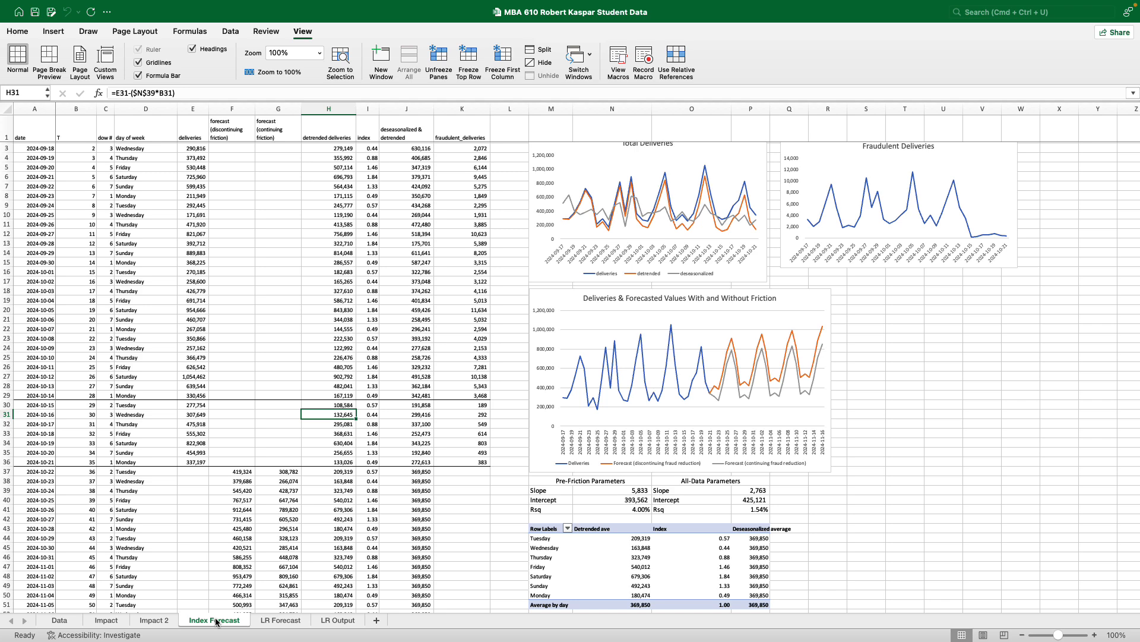
{"action": "right_click", "coordinate": [216, 621]}
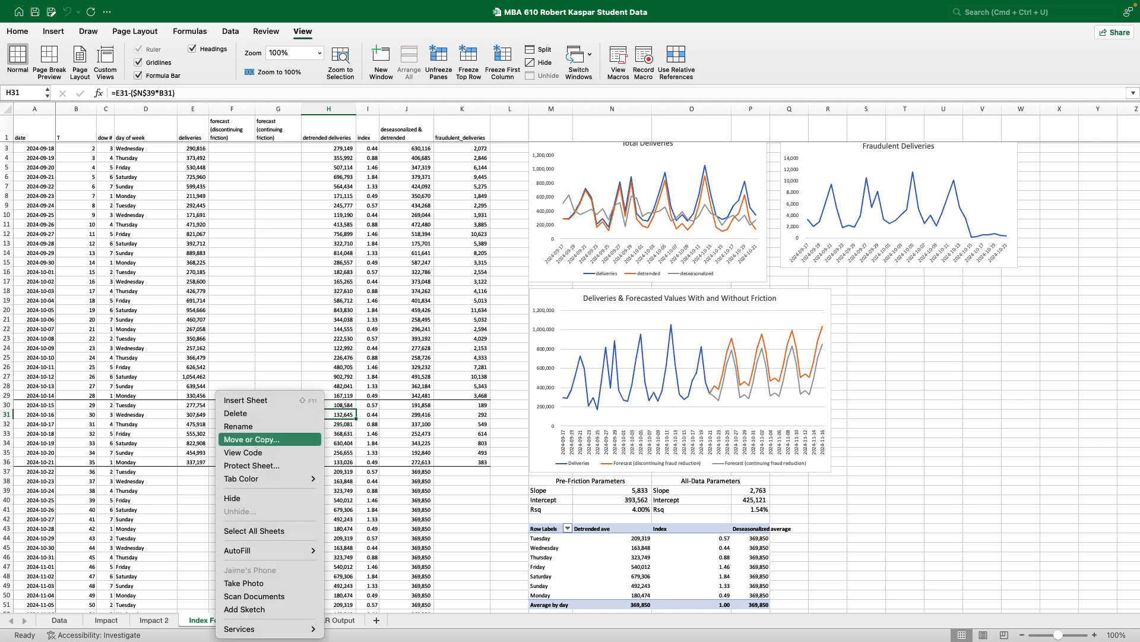
{"action": "left_click", "coordinate": [251, 439]}
{"action": "left_click", "coordinate": [200, 505]}
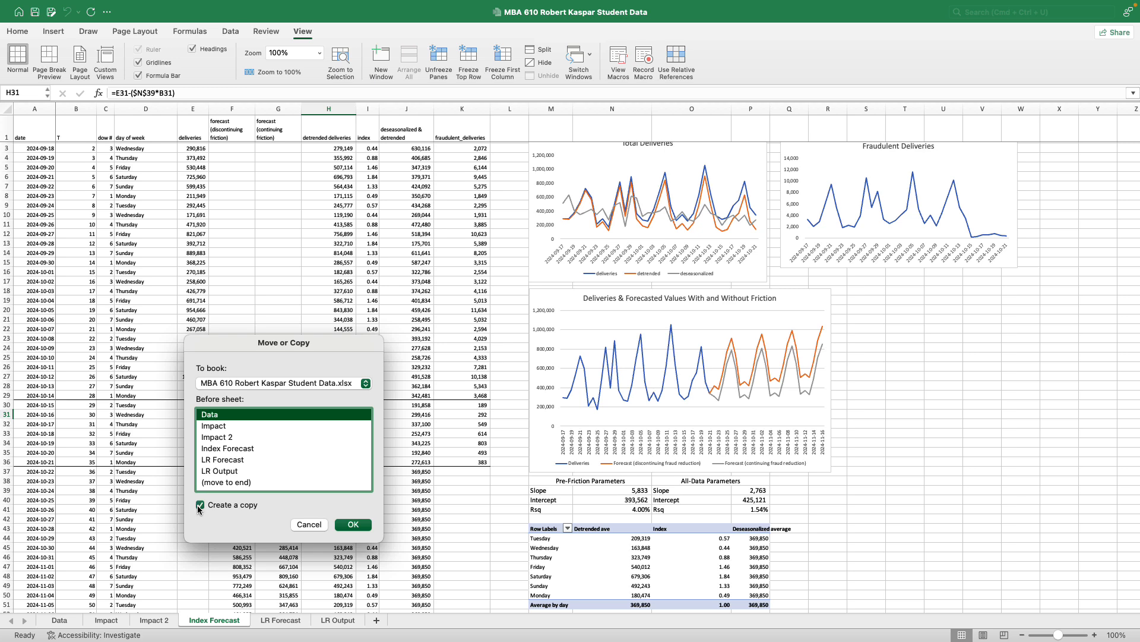
{"action": "left_click", "coordinate": [227, 484]}
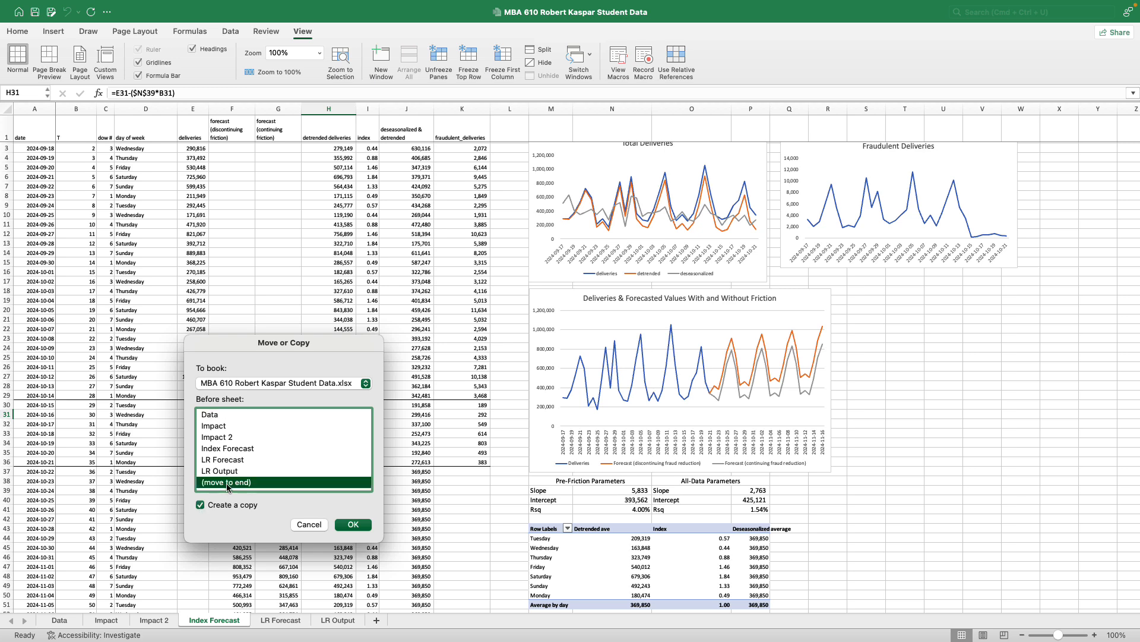
{"action": "left_click", "coordinate": [359, 529]}
- Rename the copied forecast sheet as Index Errors
{"action": "double_click", "coordinate": [398, 622]}
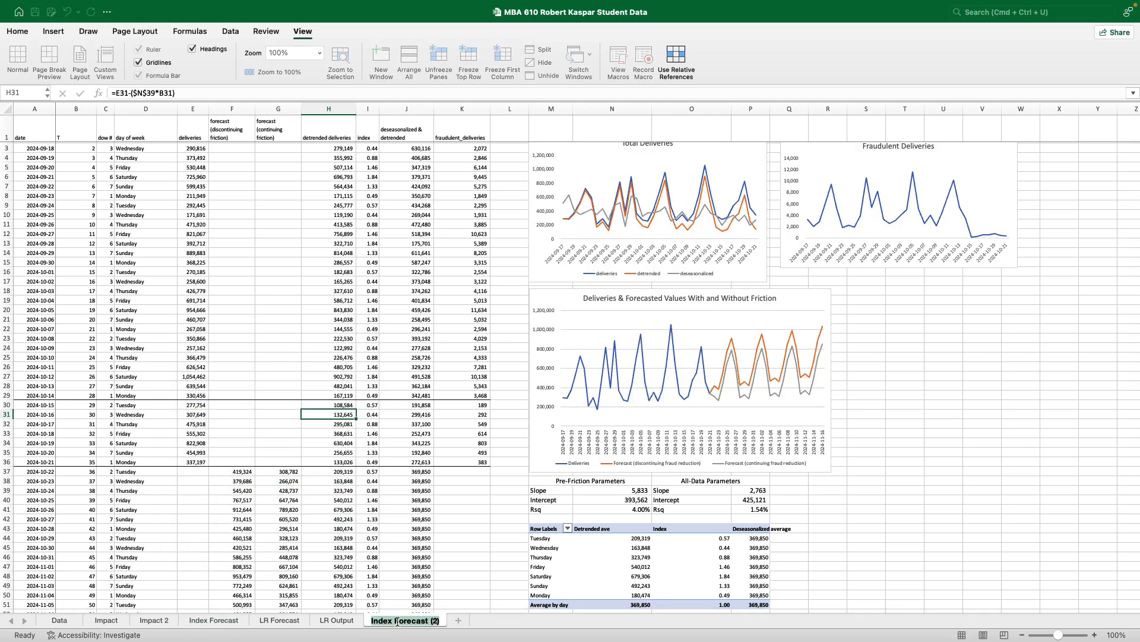
{"action": "type", "text": "F"}
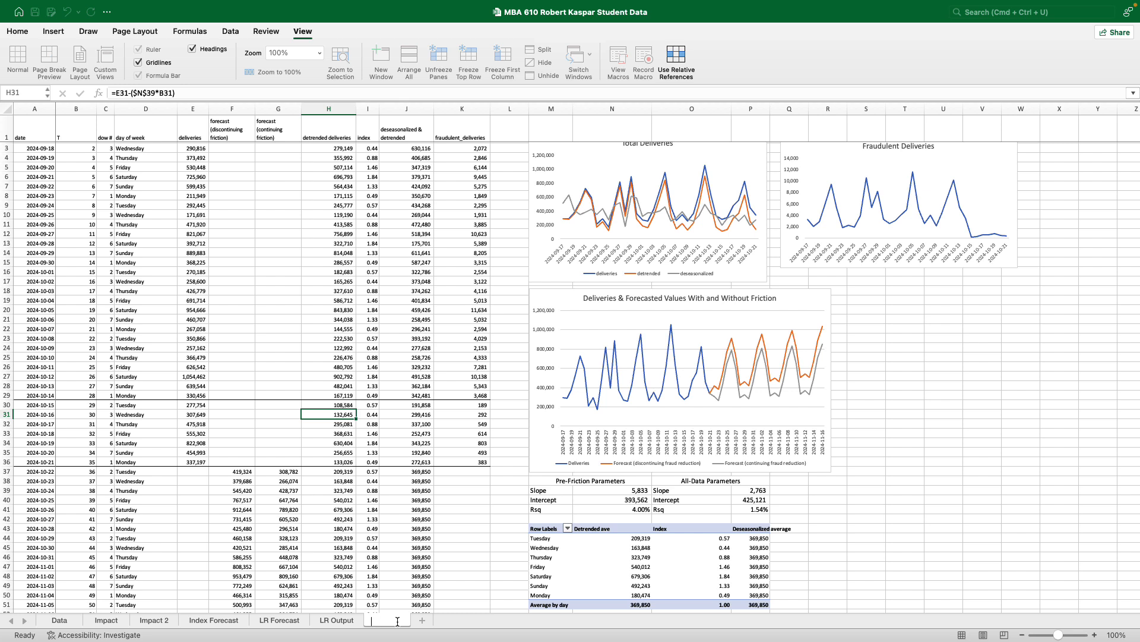
{"action": "type", "text": "ndex Errors"}
{"action": "left_click", "coordinate": [404, 532]}
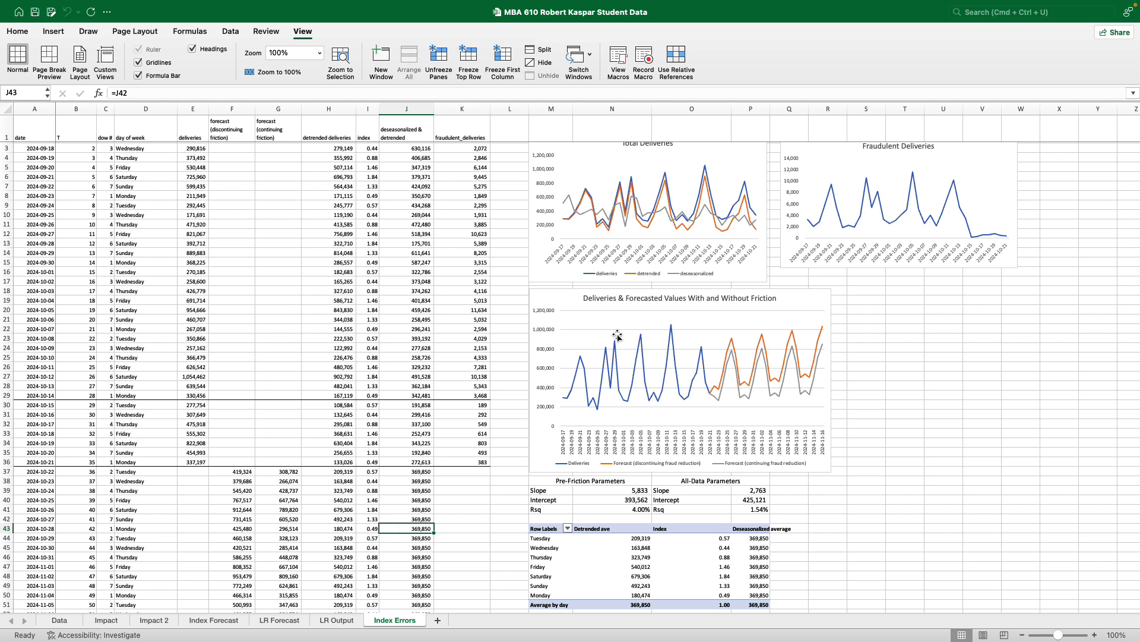
- Delete the Total Deliveries, Fraudulent Deliveries and Deliveries & Forecasted Values charts from the Index Errors sheet
{"action": "scroll", "coordinate": [616, 336], "scroll_direction": "up", "scroll_amount": 1}
{"action": "left_click", "coordinate": [541, 297]}
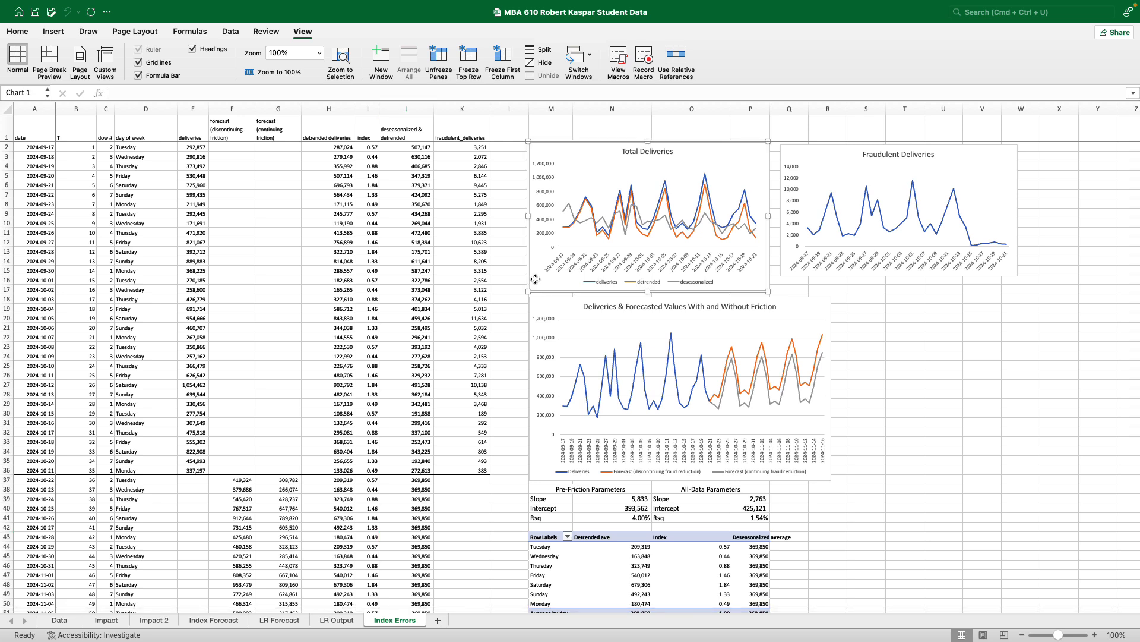
{"action": "key", "text": "Delete"}
{"action": "left_click", "coordinate": [781, 267]}
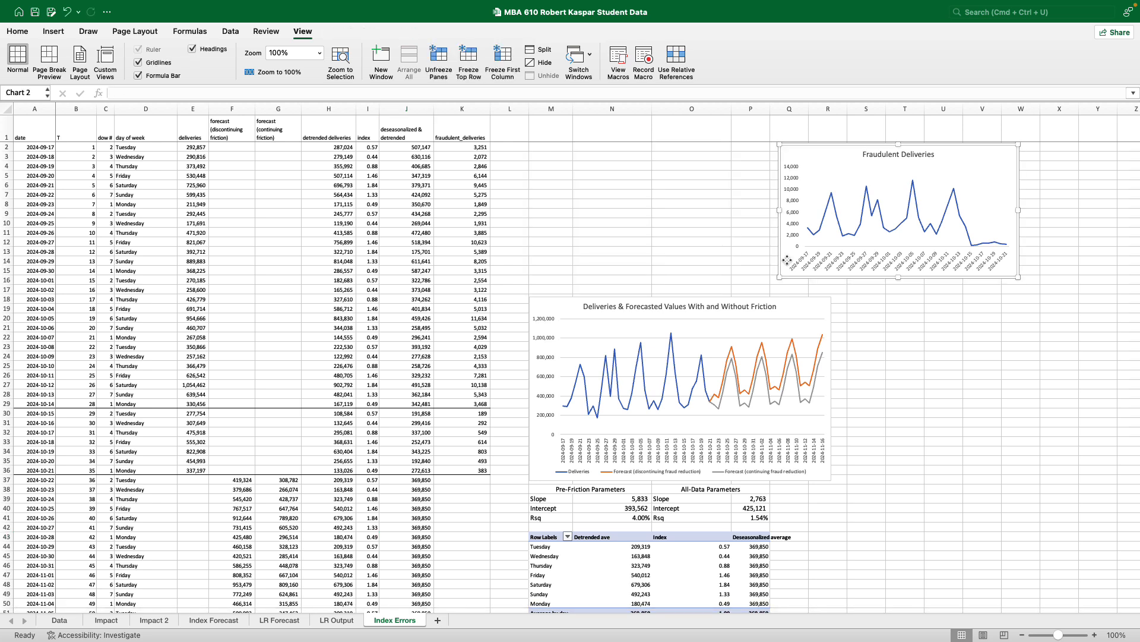
{"action": "key", "text": "Delete"}
{"action": "left_click", "coordinate": [552, 308]}
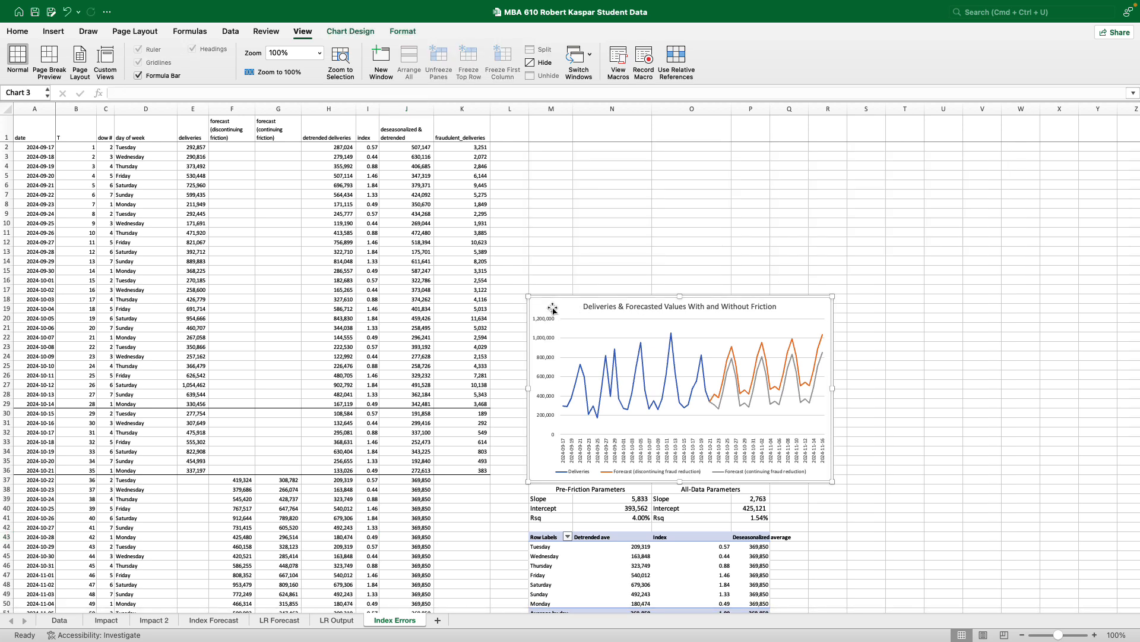
{"action": "key", "text": "Delete"}
{"action": "left_click", "coordinate": [777, 324]}
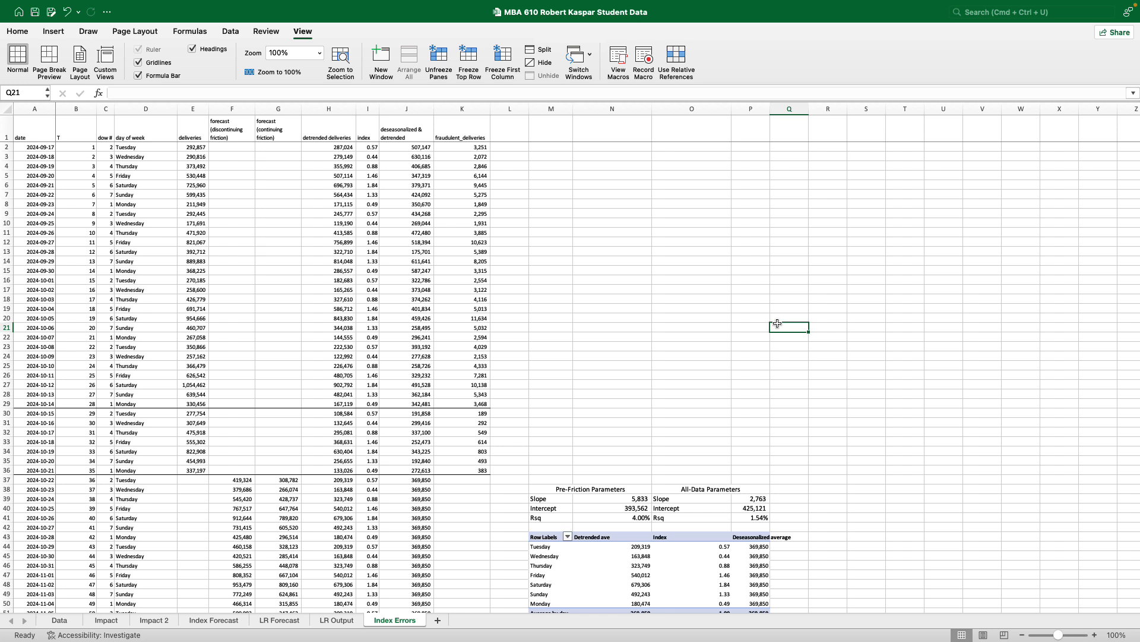
- Check in cell H9 whether the detrended deliveries formula uses the pre-friction or the all-data slope
{"action": "scroll", "coordinate": [777, 324], "scroll_direction": "down", "scroll_amount": 3}
{"action": "left_click", "coordinate": [698, 409]}
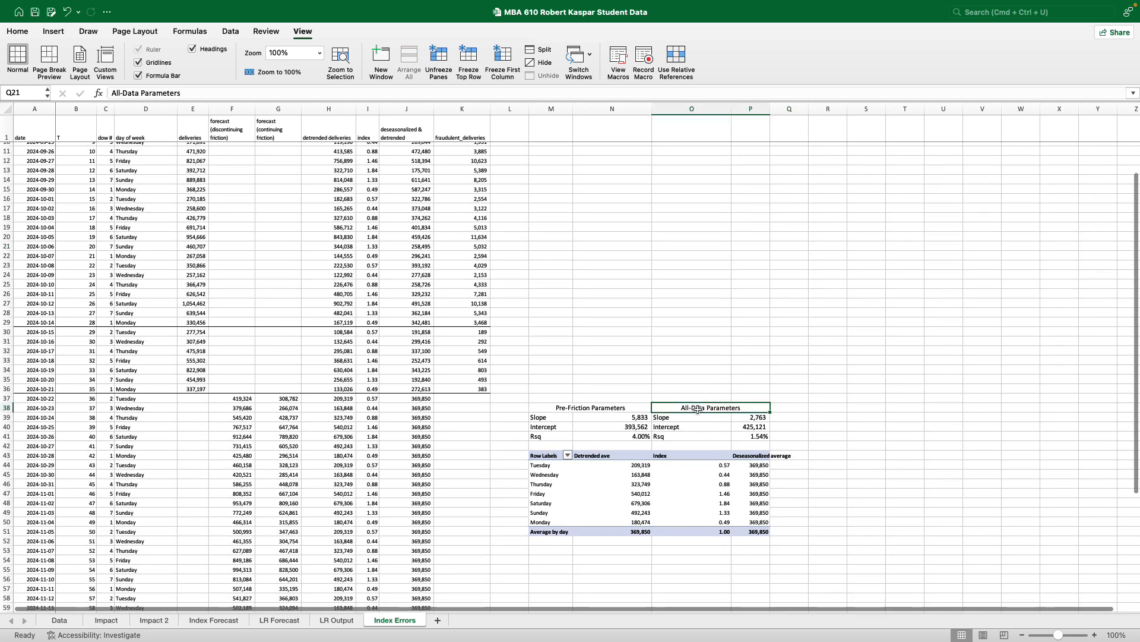
{"action": "left_click_drag", "start_coordinate": [698, 409], "coordinate": [705, 436]}
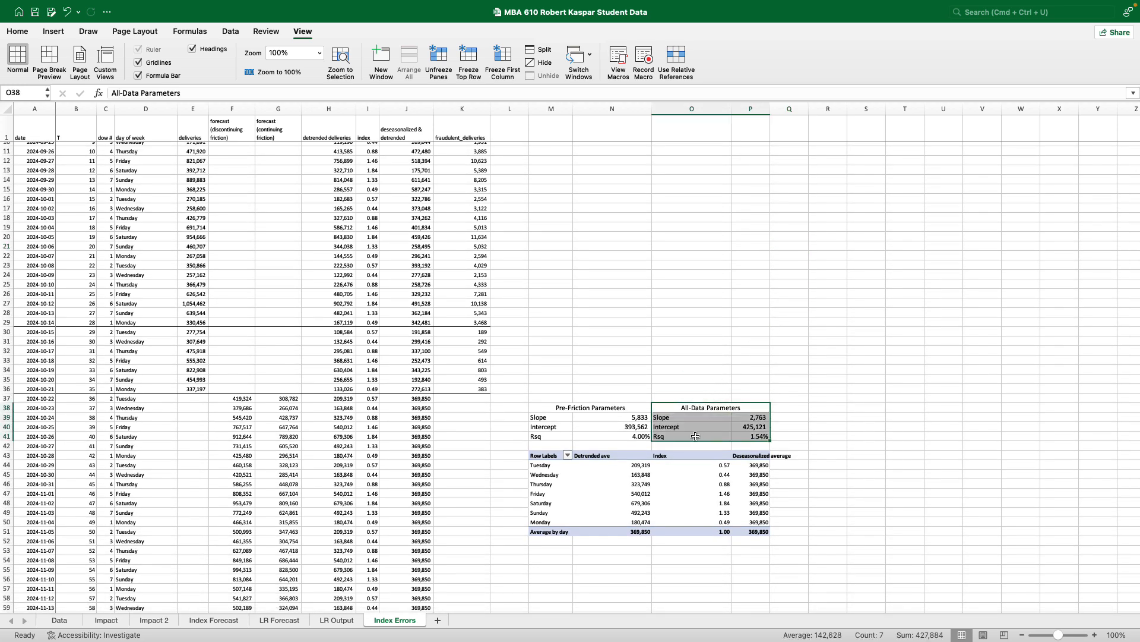
{"action": "key", "text": "Return"}
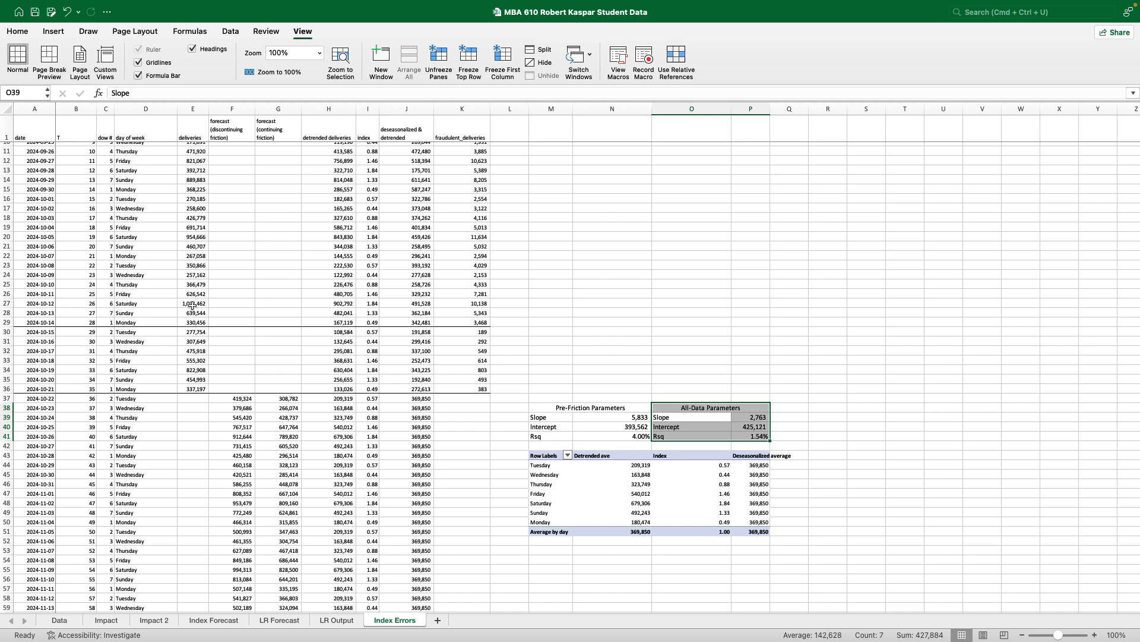
{"action": "scroll", "coordinate": [192, 304], "scroll_direction": "up", "scroll_amount": 3}
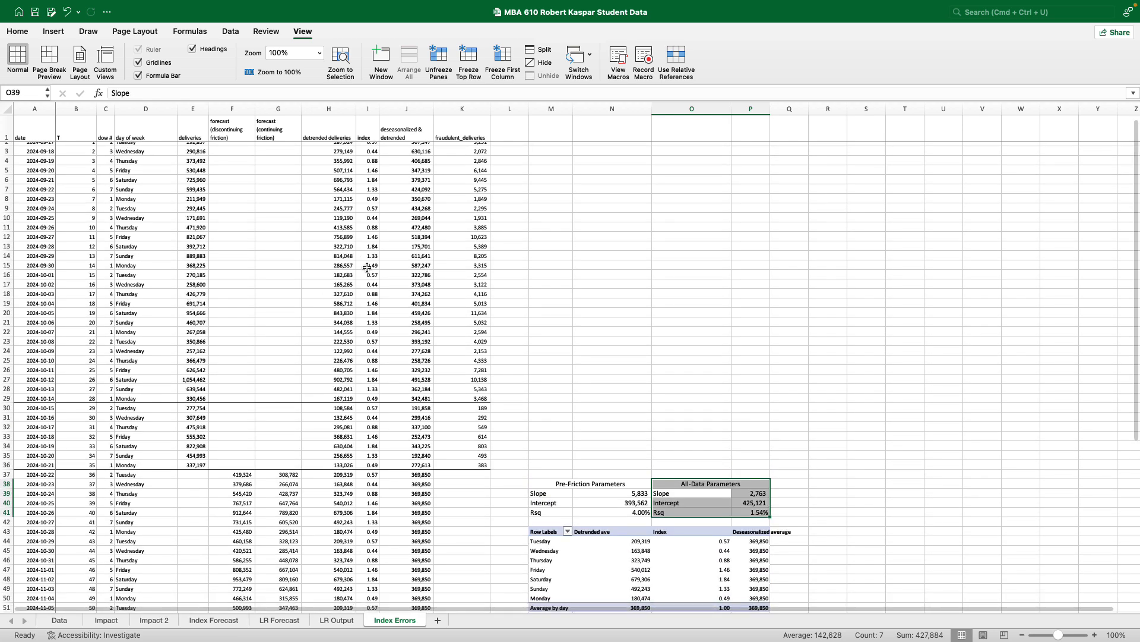
{"action": "left_click", "coordinate": [339, 209]}
{"action": "double_click", "coordinate": [339, 209]}
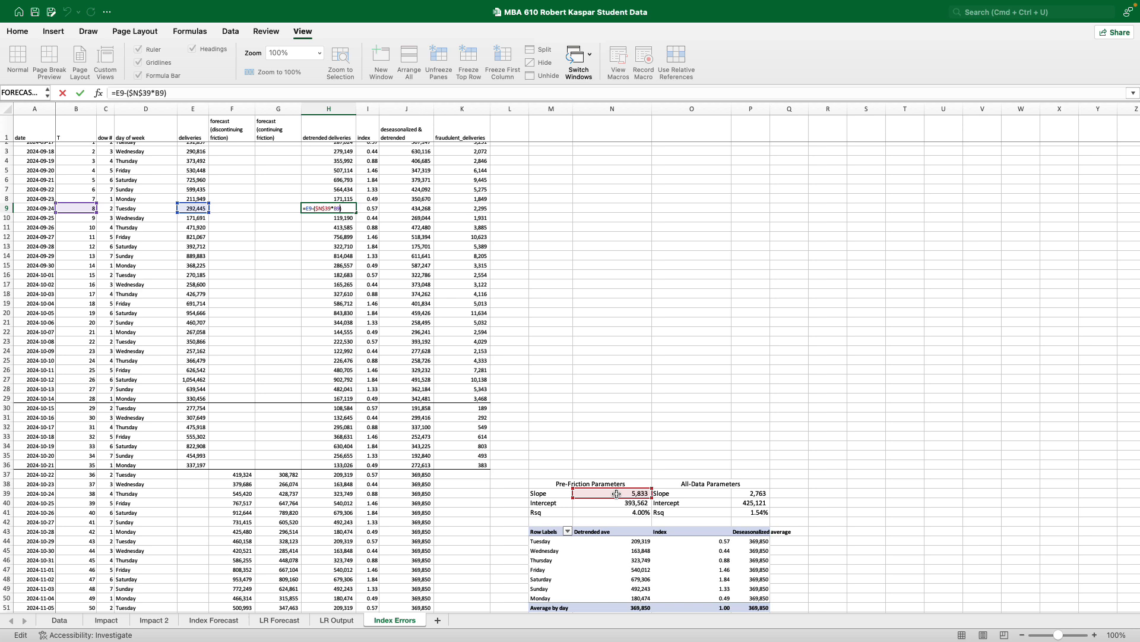
{"action": "key", "text": "Return"}
- Clear the All-Data Parameters block with its slope, intercept and Rsq cells in O38:P41
{"action": "left_click", "coordinate": [693, 342]}
{"action": "left_click", "coordinate": [672, 484]}
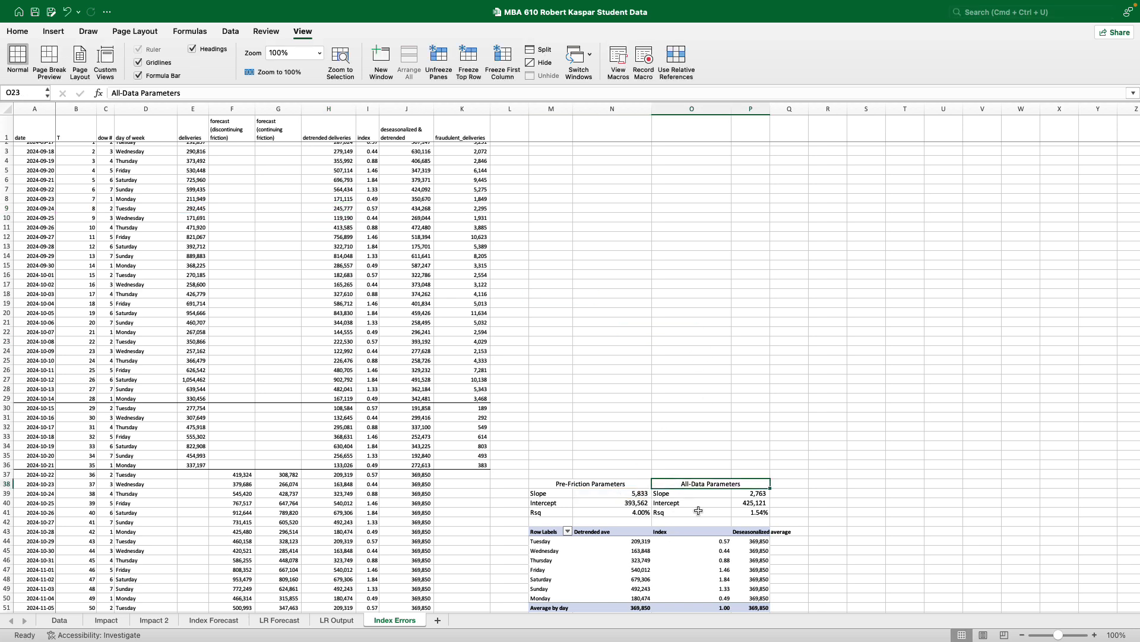
{"action": "left_click", "coordinate": [698, 511], "text": "shift"}
{"action": "key", "text": "Delete"}
{"action": "left_click", "coordinate": [735, 435]}
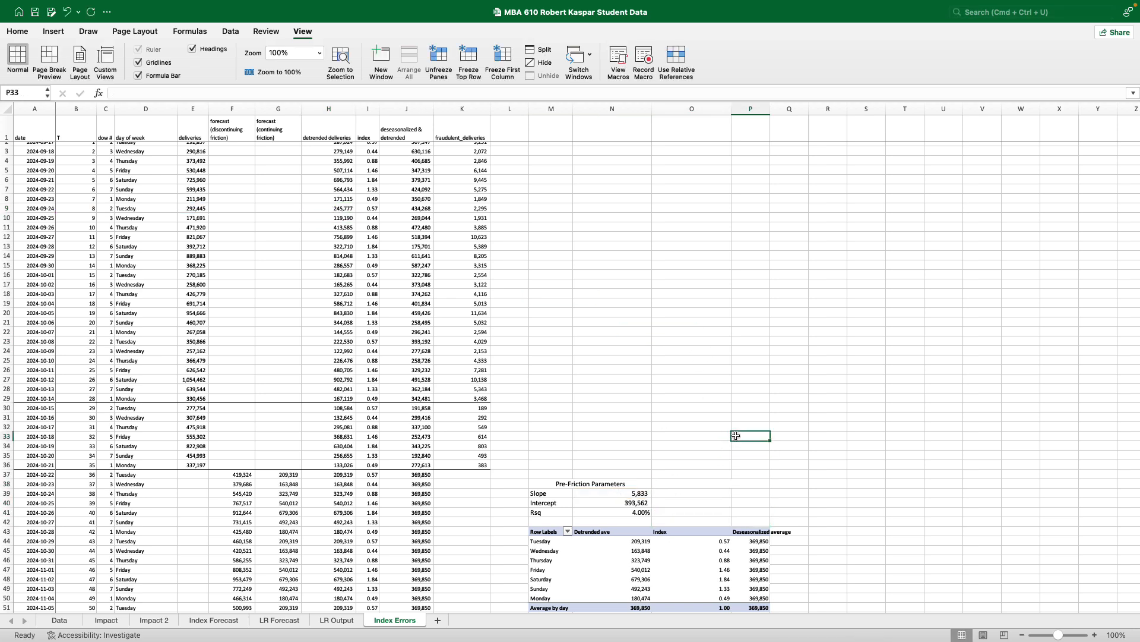
- Clear the contents of the future forecast rows A37:K62, dated 2024-10-22 through 2024-11-16
{"action": "scroll", "coordinate": [735, 436], "scroll_direction": "down", "scroll_amount": 6}
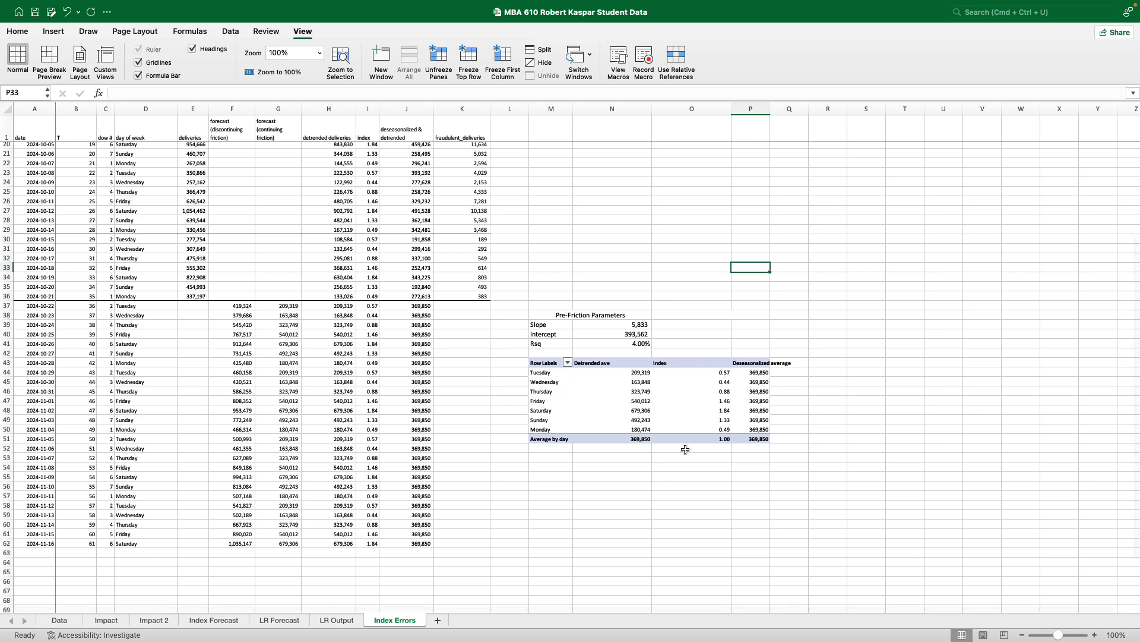
{"action": "left_click", "coordinate": [621, 553]}
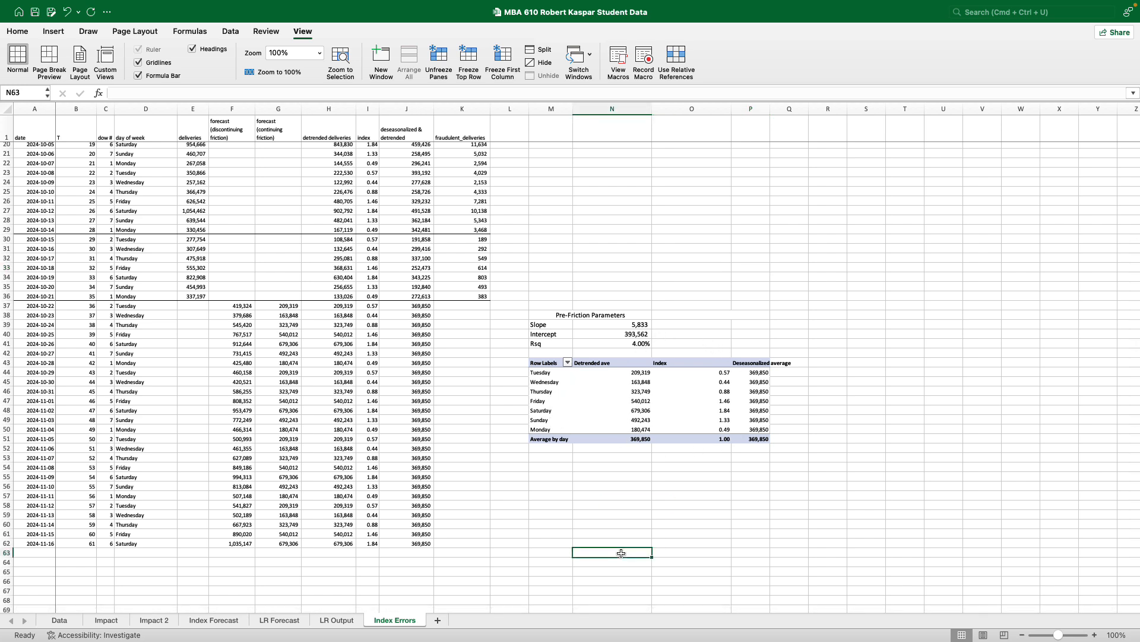
{"action": "scroll", "coordinate": [620, 553], "scroll_direction": "up", "scroll_amount": 6}
{"action": "scroll", "coordinate": [620, 553], "scroll_direction": "down", "scroll_amount": 5}
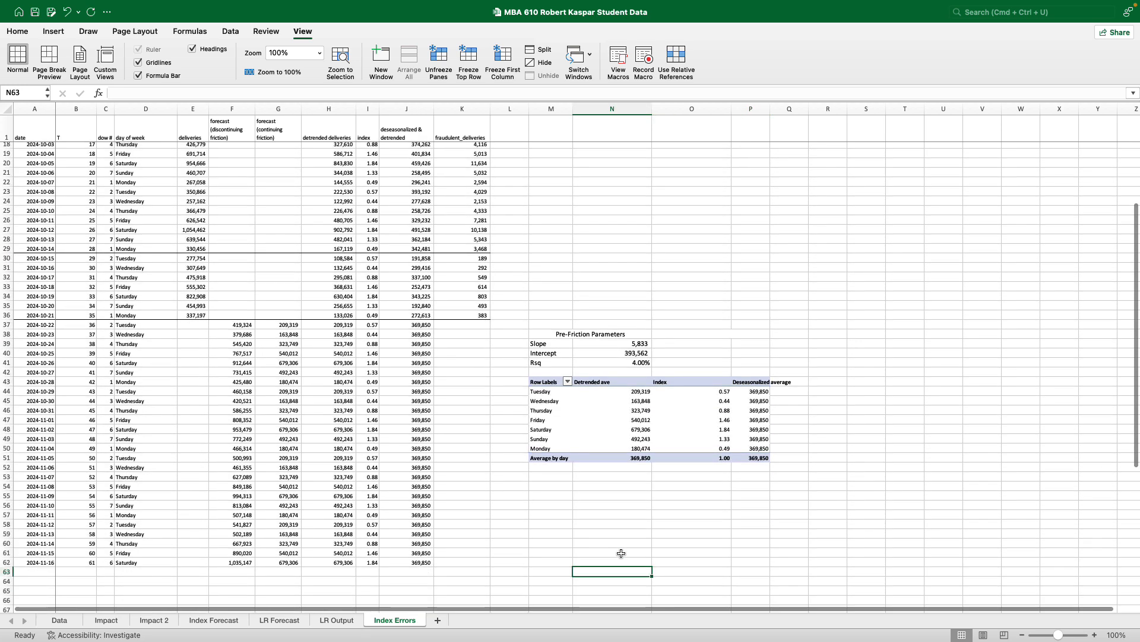
{"action": "left_click_drag", "start_coordinate": [32, 327], "coordinate": [465, 562]}
{"action": "right_click", "coordinate": [392, 504]}
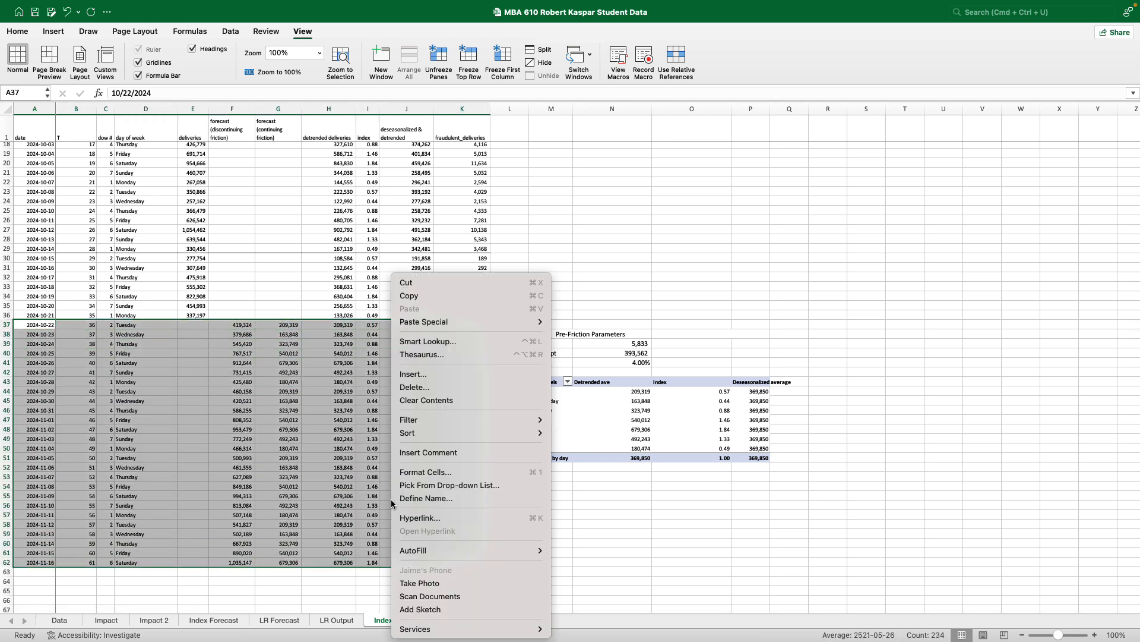
{"action": "left_click", "coordinate": [410, 400]}
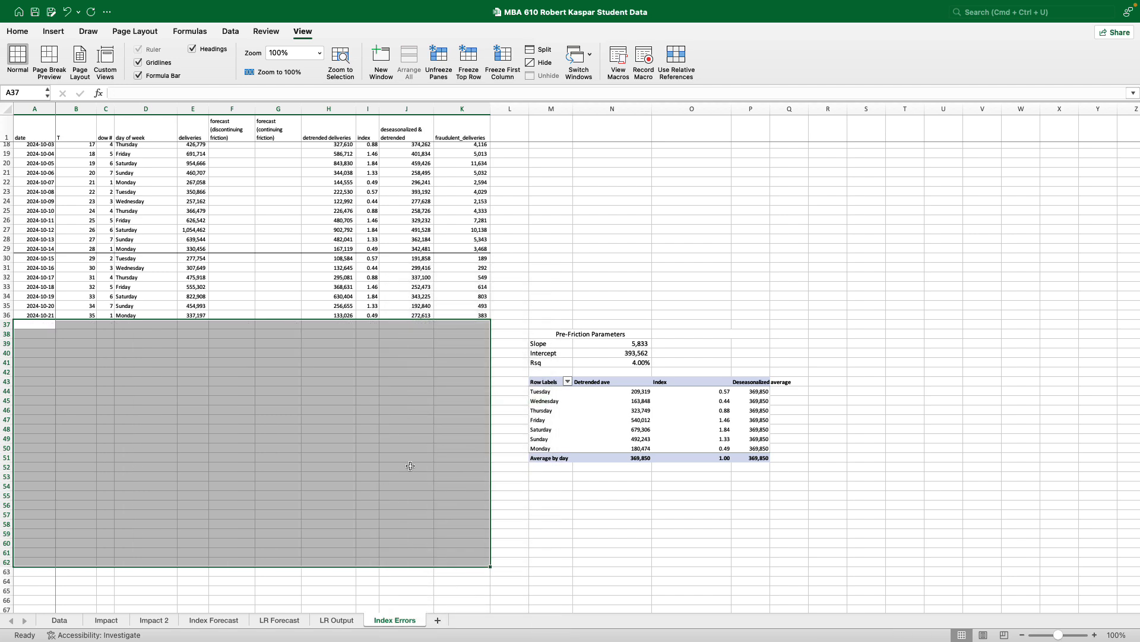
{"action": "left_click", "coordinate": [410, 466]}
- Remove all borders from the data table in A1:K36
{"action": "scroll", "coordinate": [410, 466], "scroll_direction": "up", "scroll_amount": 5}
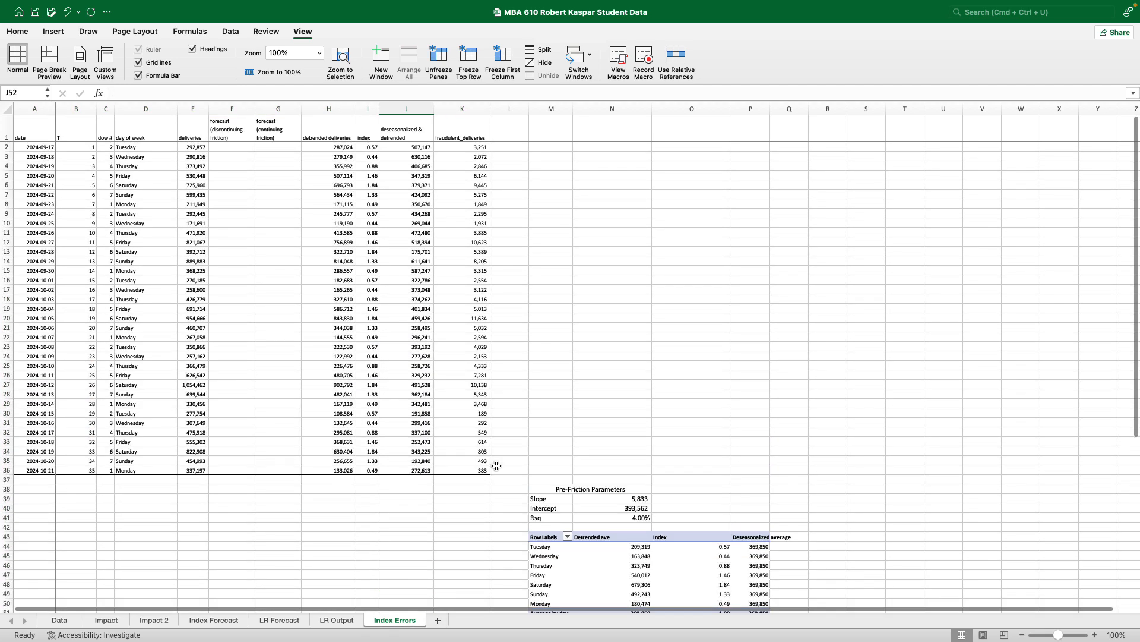
{"action": "left_click_drag", "start_coordinate": [483, 469], "coordinate": [3, 129]}
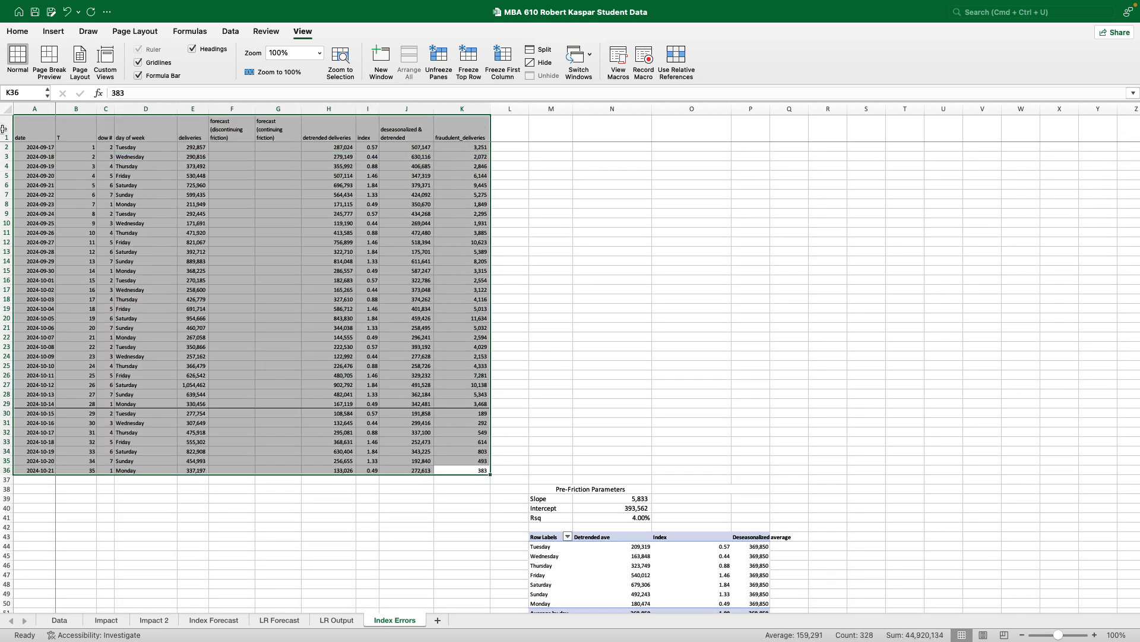
{"action": "left_click", "coordinate": [17, 31]}
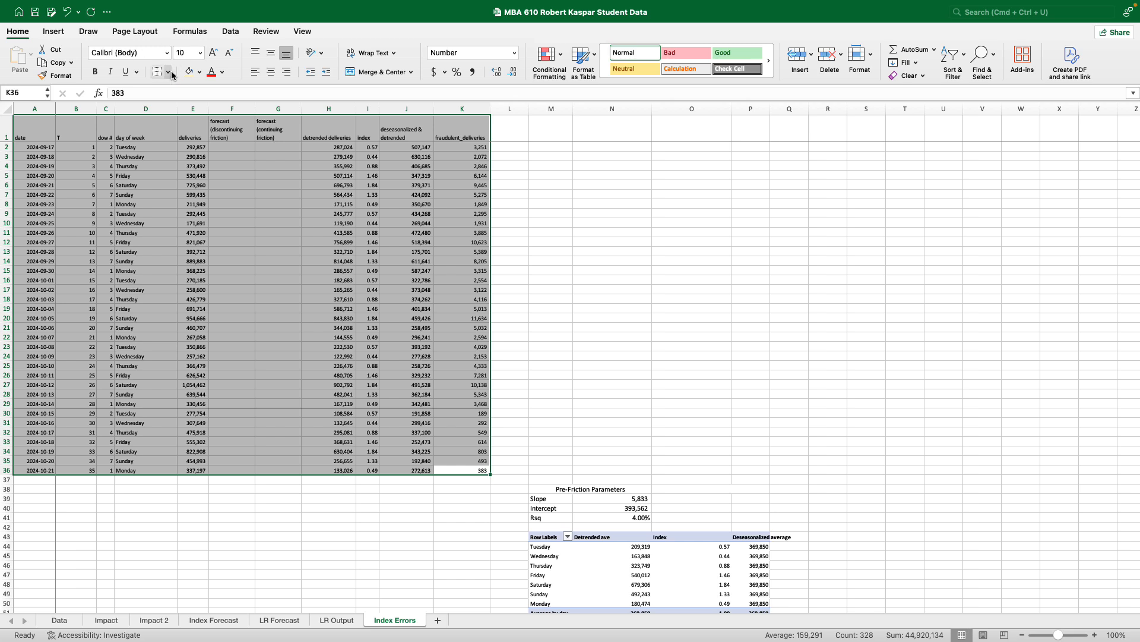
{"action": "left_click", "coordinate": [157, 75]}
{"action": "left_click", "coordinate": [207, 301]}
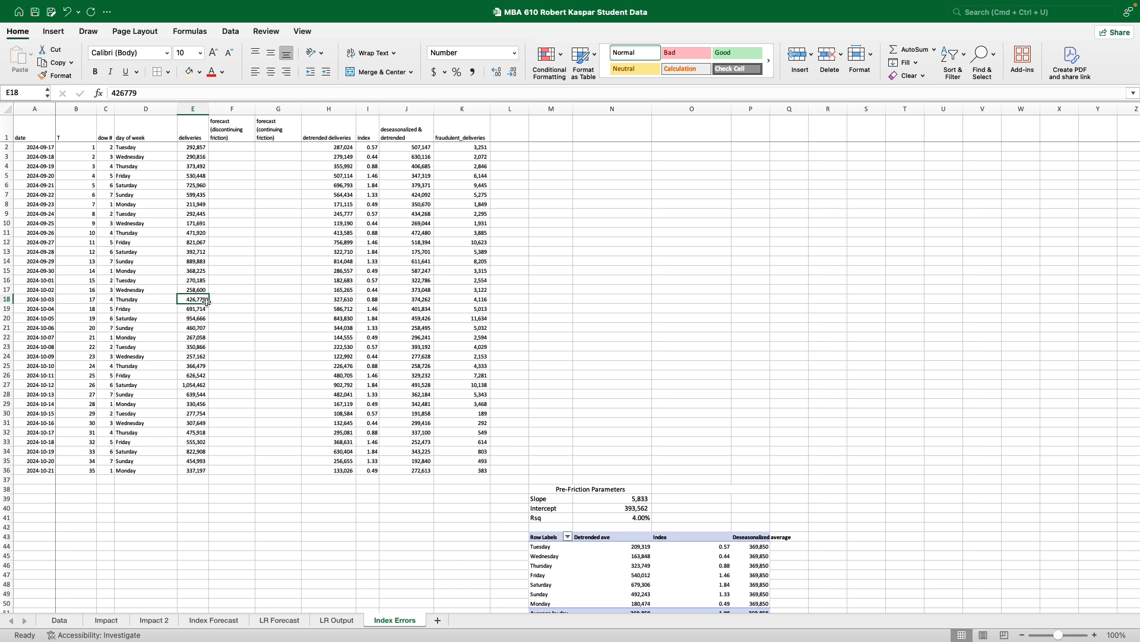
- Move the Pre-Friction Parameters and the daily averages pivot table from M38:P57 to cell A39, below the data table
{"action": "left_click_drag", "start_coordinate": [532, 488], "coordinate": [744, 631]}
{"action": "scroll", "coordinate": [715, 502], "scroll_direction": "up", "scroll_amount": 5}
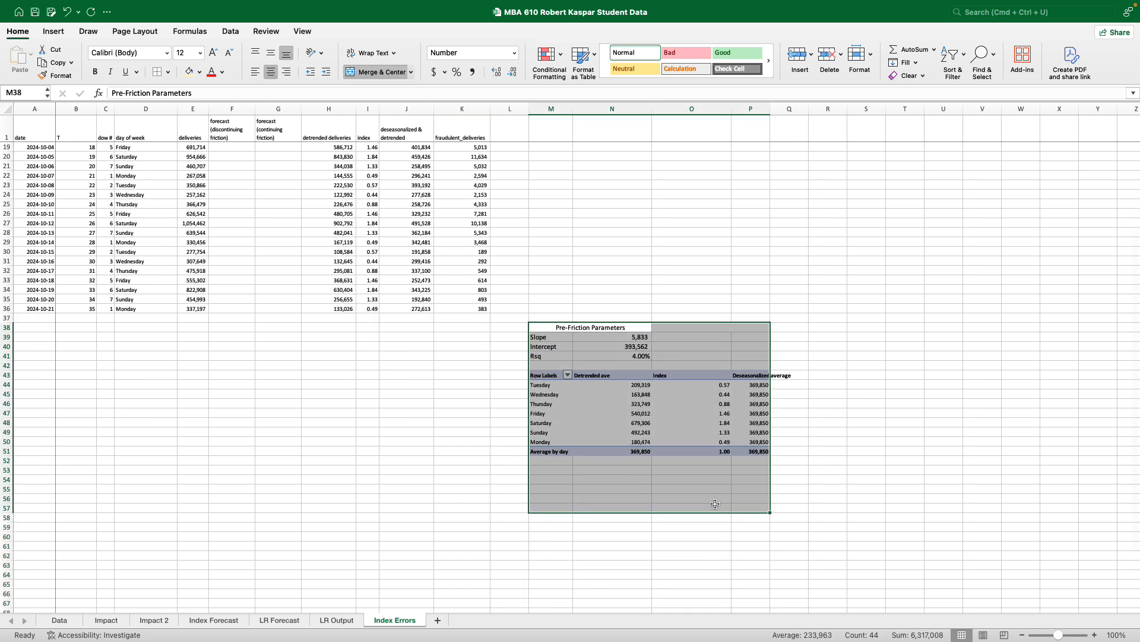
{"action": "key", "text": "super+c"}
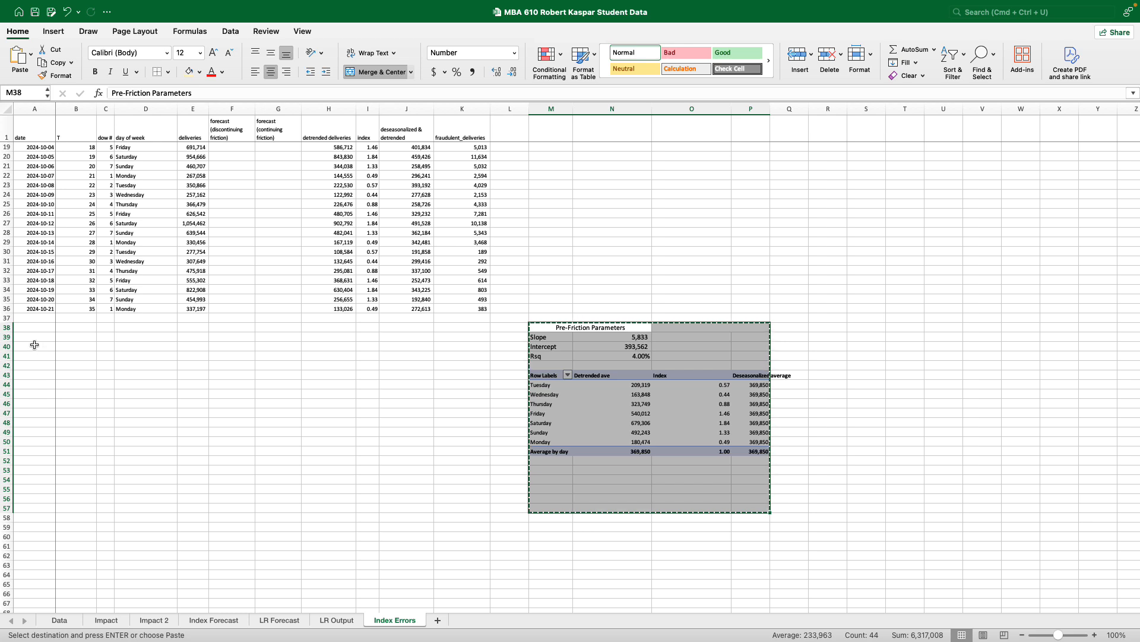
{"action": "left_click", "coordinate": [32, 338]}
{"action": "key", "text": "Return"}
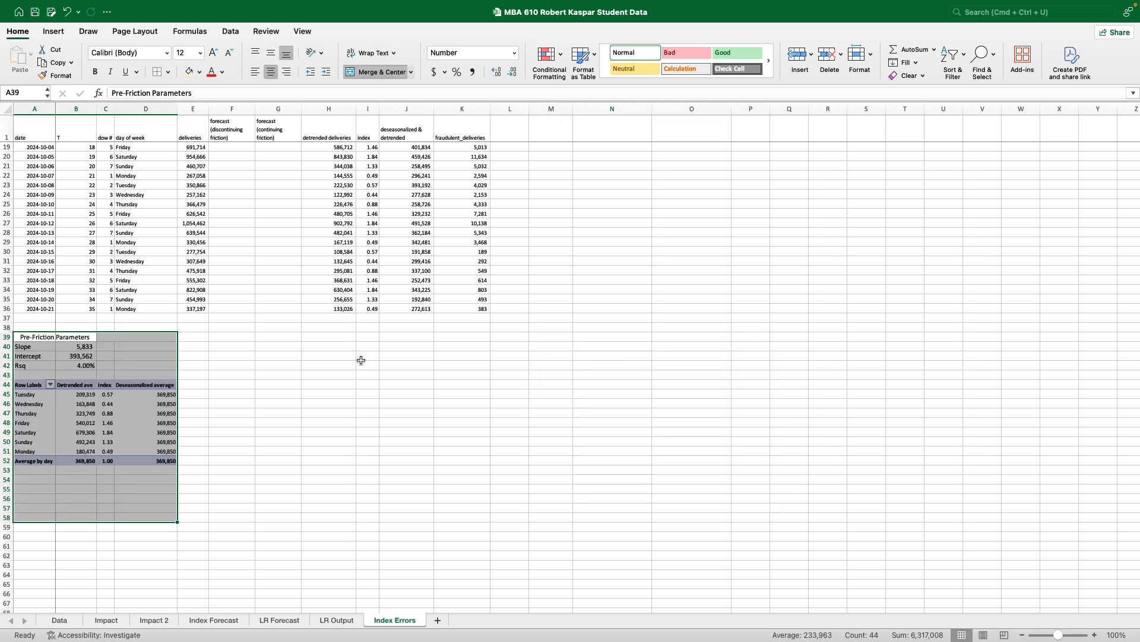
{"action": "left_click", "coordinate": [361, 360]}
{"action": "scroll", "coordinate": [361, 359], "scroll_direction": "up", "scroll_amount": 1}
{"action": "scroll", "coordinate": [360, 359], "scroll_direction": "up", "scroll_amount": 5}
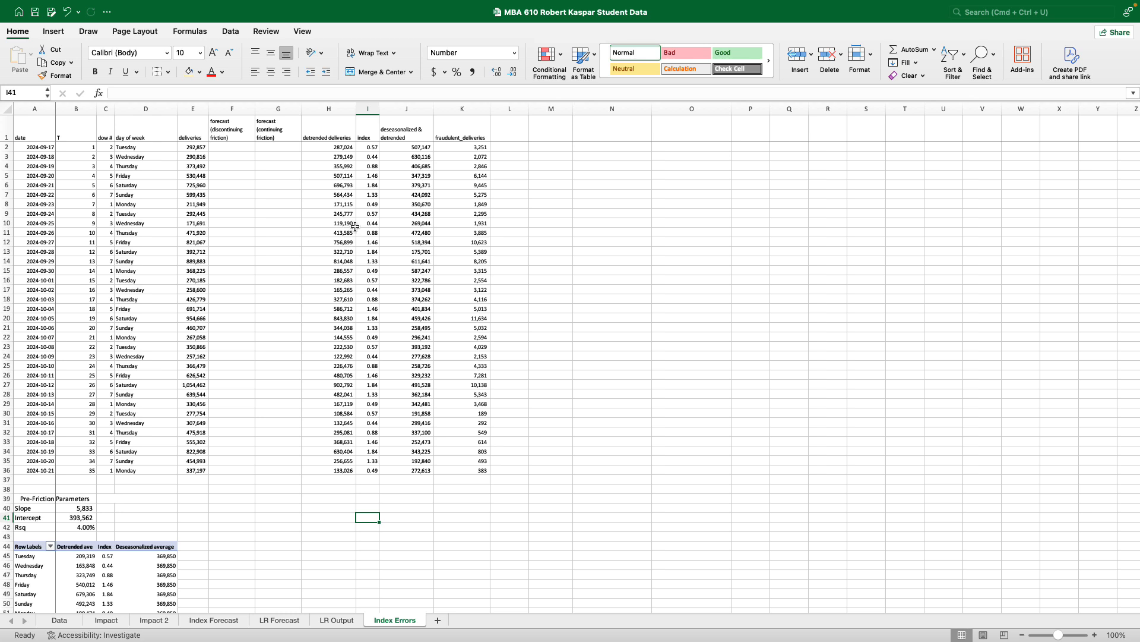
- Delete the two forecast columns and the detrended deliveries column (F:H) from the Index Errors sheet
{"action": "left_click", "coordinate": [224, 109]}
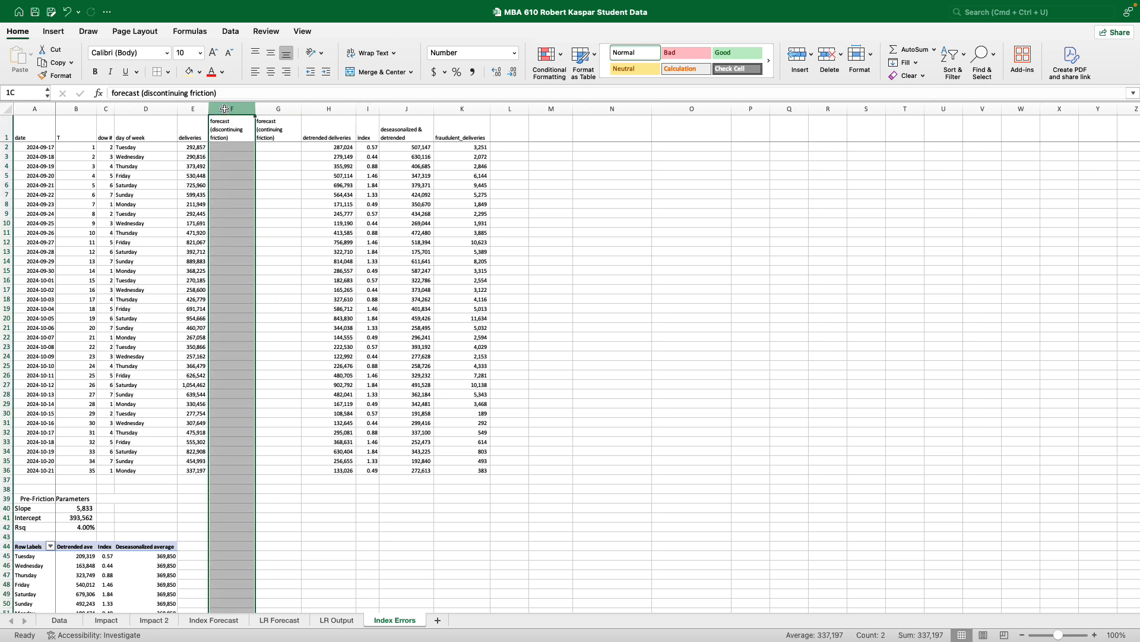
{"action": "left_click_drag", "start_coordinate": [240, 108], "coordinate": [275, 109]}
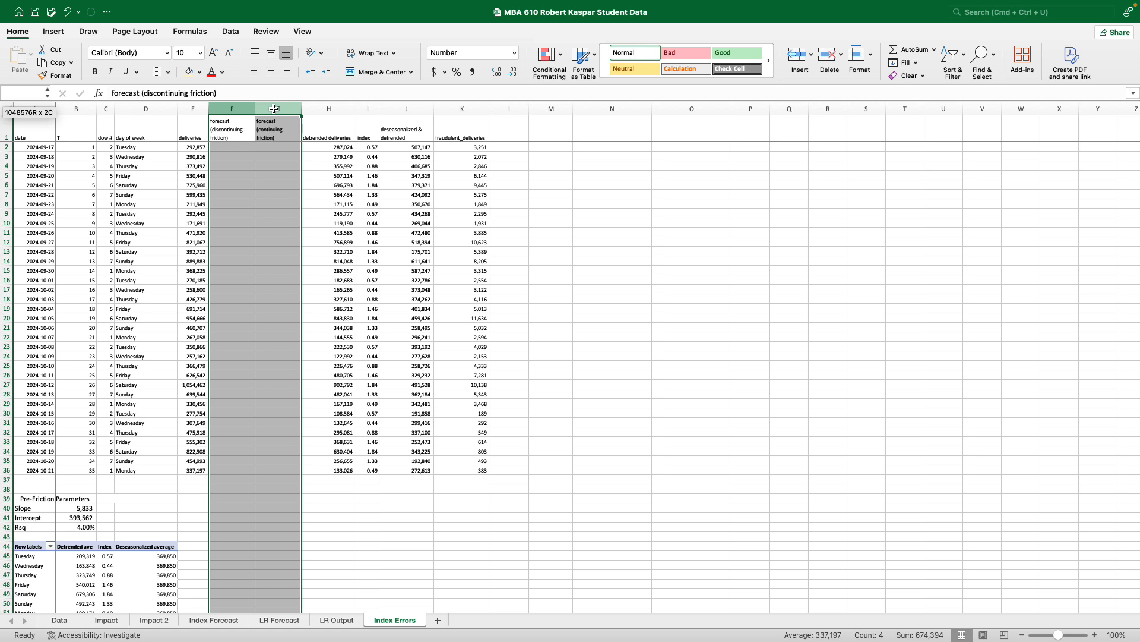
{"action": "left_click_drag", "start_coordinate": [313, 108], "coordinate": [352, 110]}
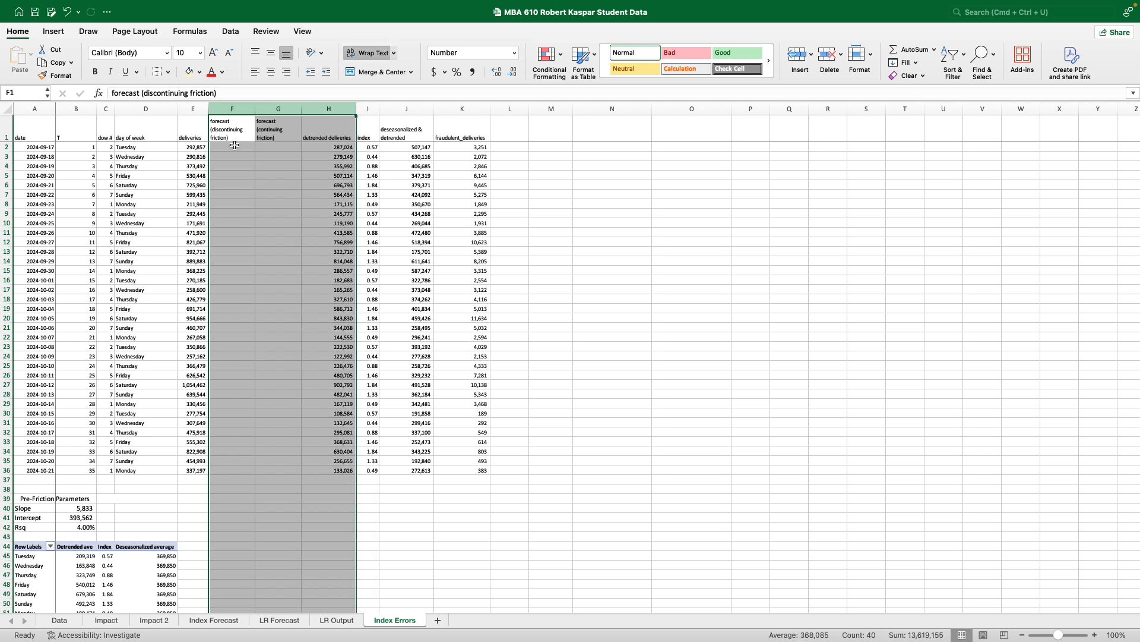
{"action": "right_click", "coordinate": [241, 110]}
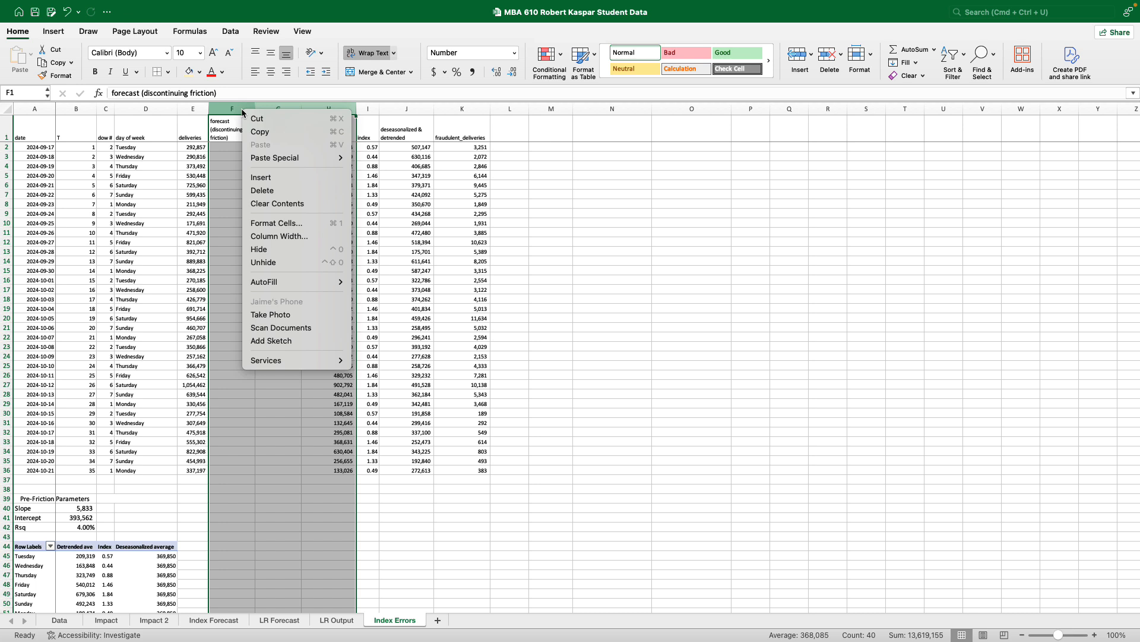
{"action": "left_click", "coordinate": [265, 190]}
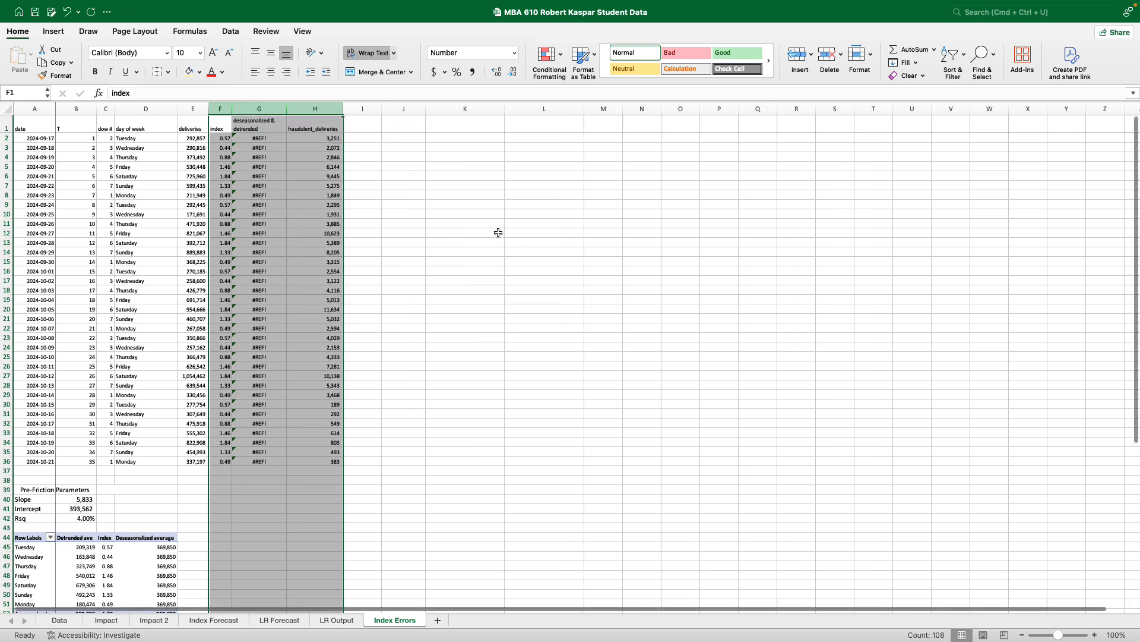
{"action": "left_click", "coordinate": [498, 232]}
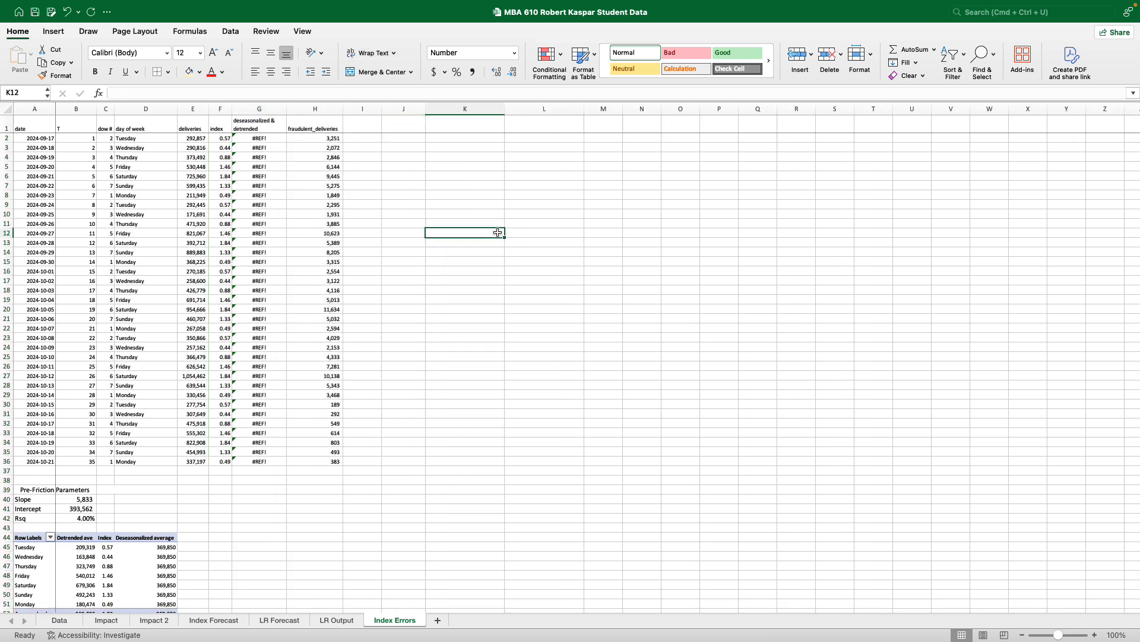
- Delete the deseasonalized & detrended and fraudulent_deliveries columns (G:H)
{"action": "left_click", "coordinate": [251, 110]}
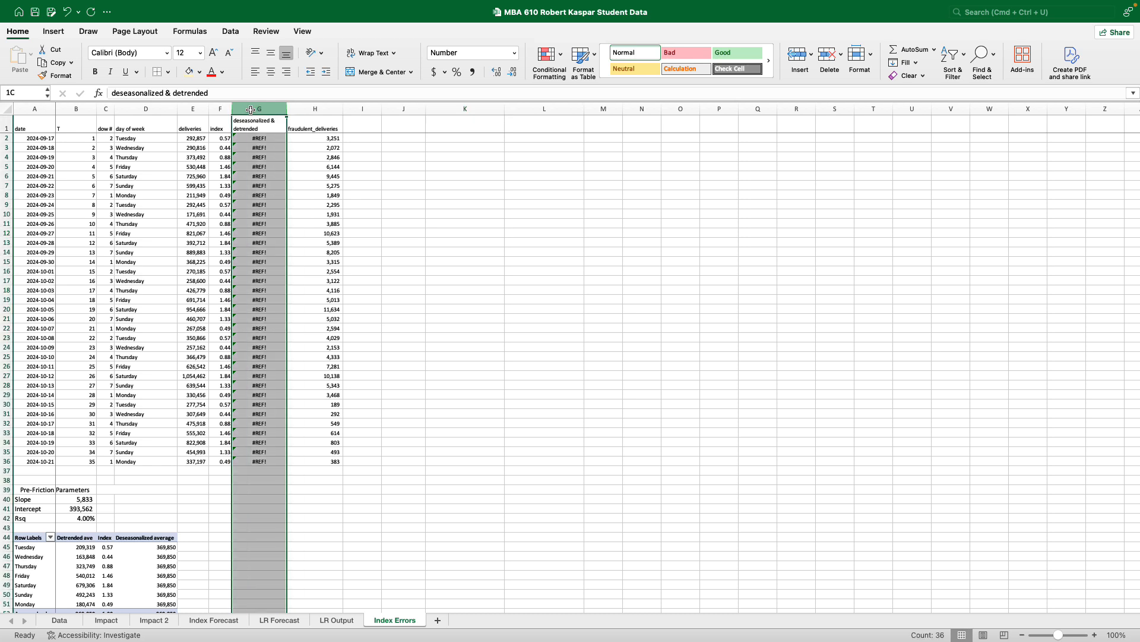
{"action": "left_click_drag", "start_coordinate": [251, 110], "coordinate": [338, 111]}
{"action": "right_click", "coordinate": [338, 110]}
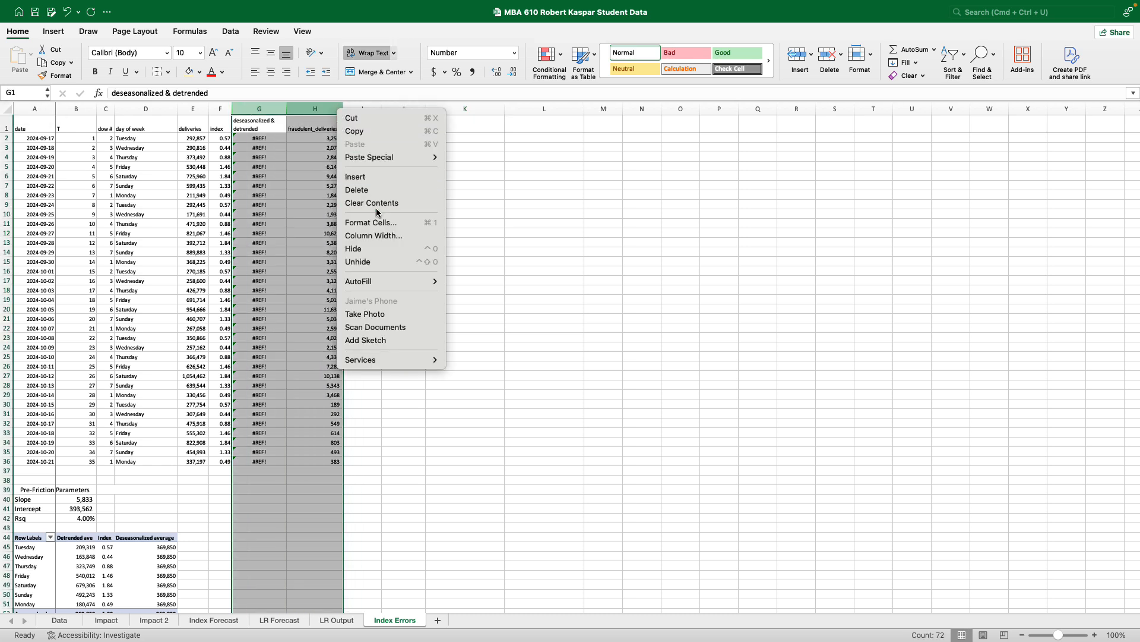
{"action": "left_click", "coordinate": [359, 190]}
{"action": "left_click", "coordinate": [601, 341]}
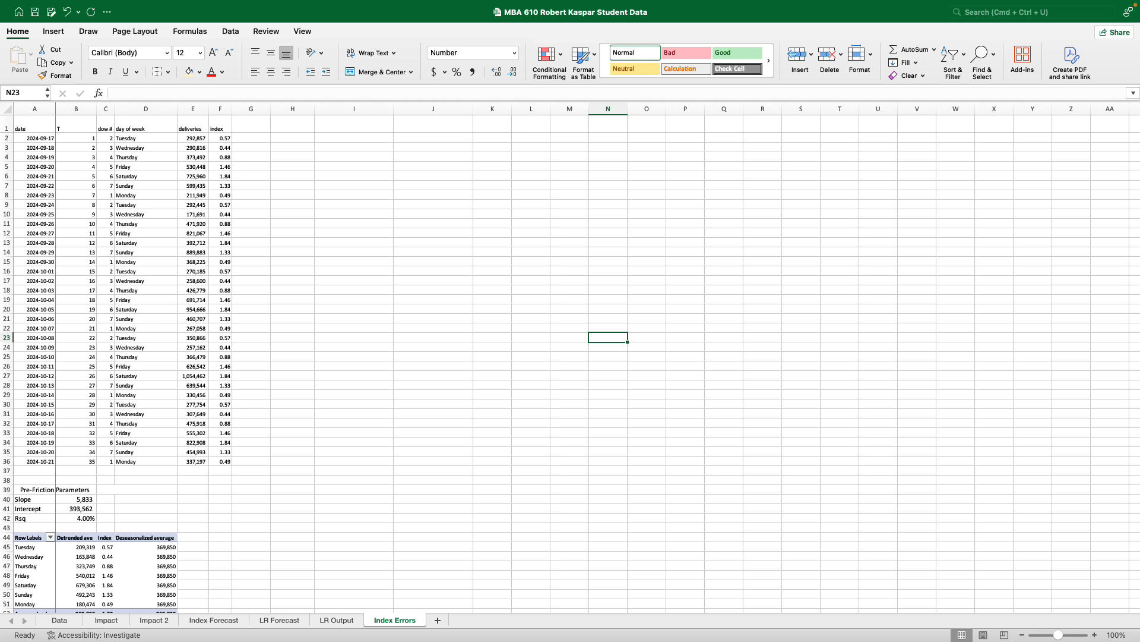
{"action": "left_click", "coordinate": [39, 145]}
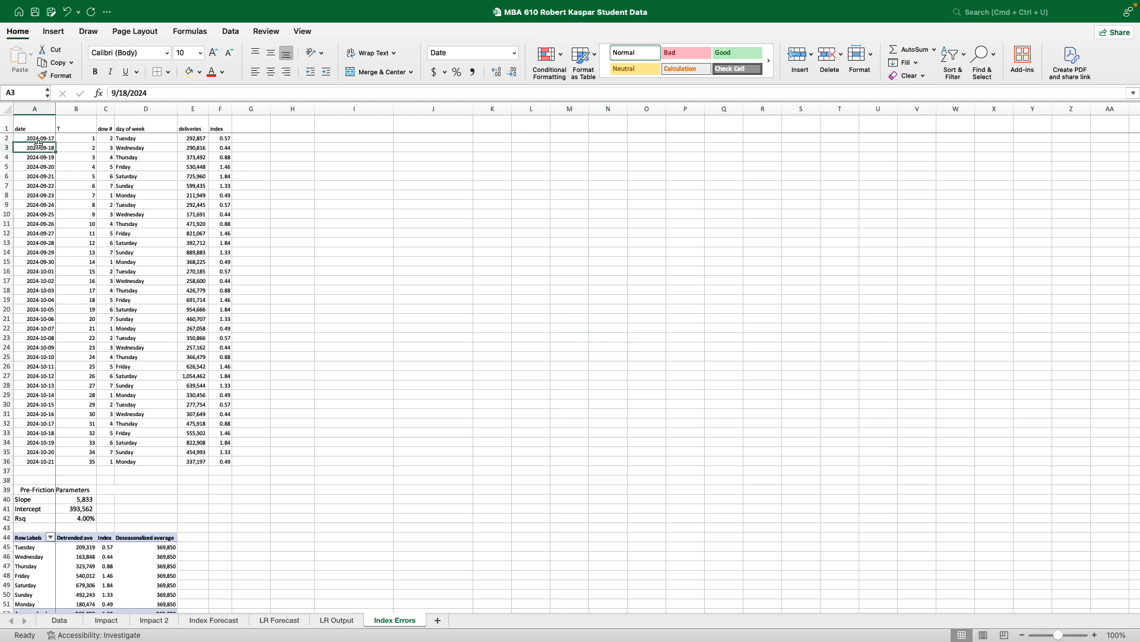
{"action": "left_click", "coordinate": [183, 137]}
{"action": "left_click", "coordinate": [216, 138]}
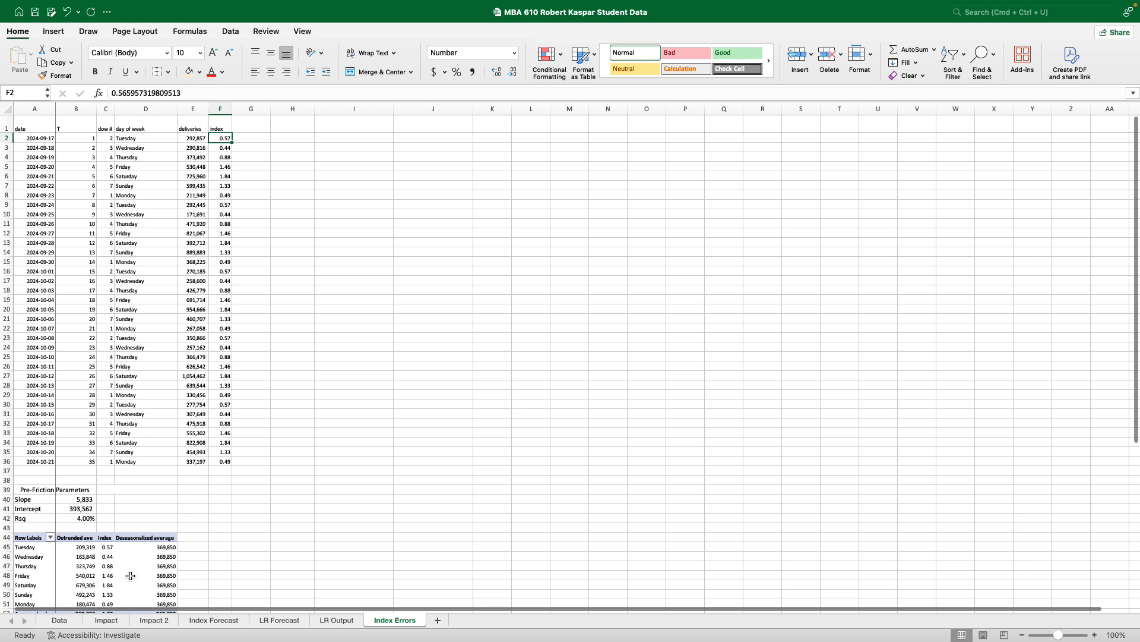
{"action": "left_click", "coordinate": [495, 530]}
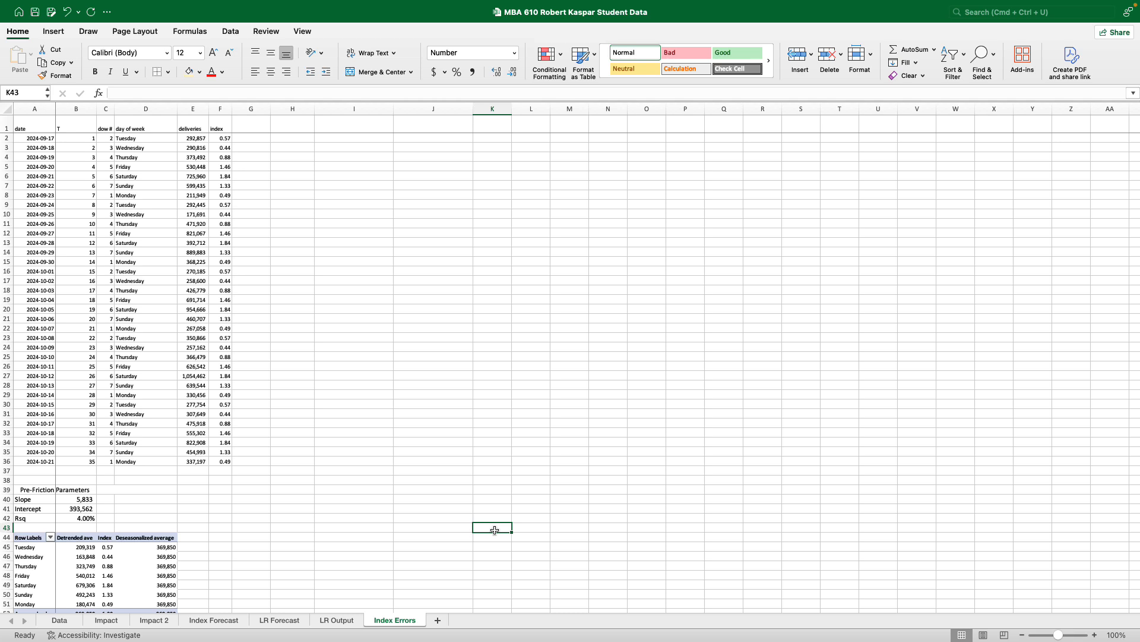
- Try to delete the index column F
{"action": "left_click", "coordinate": [223, 107]}
{"action": "right_click", "coordinate": [223, 109]}
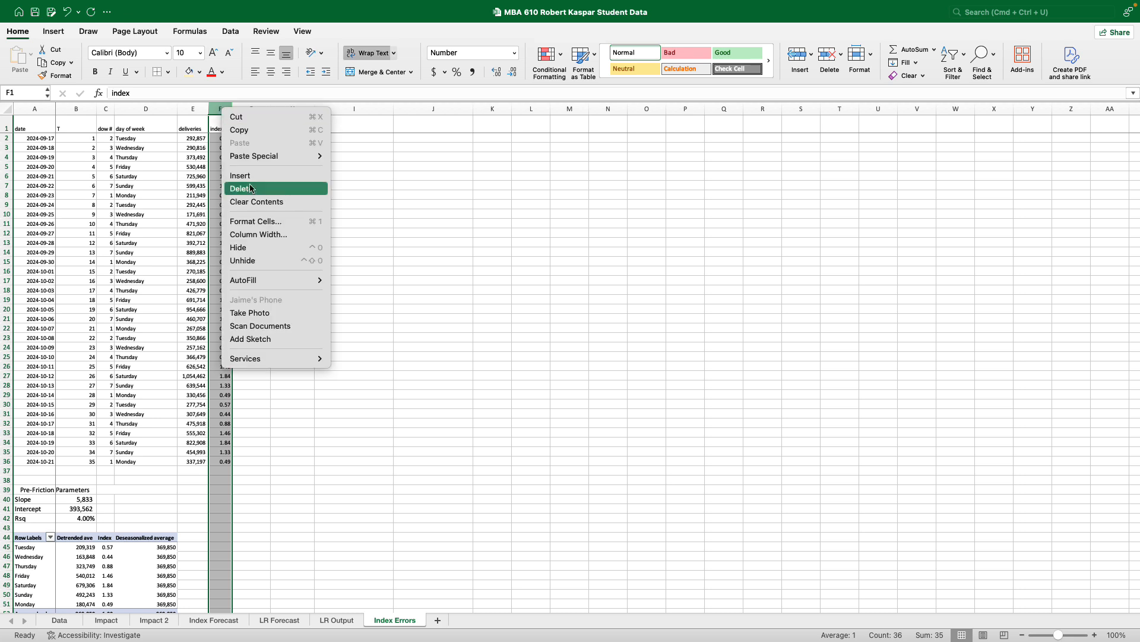
{"action": "left_click", "coordinate": [251, 186]}
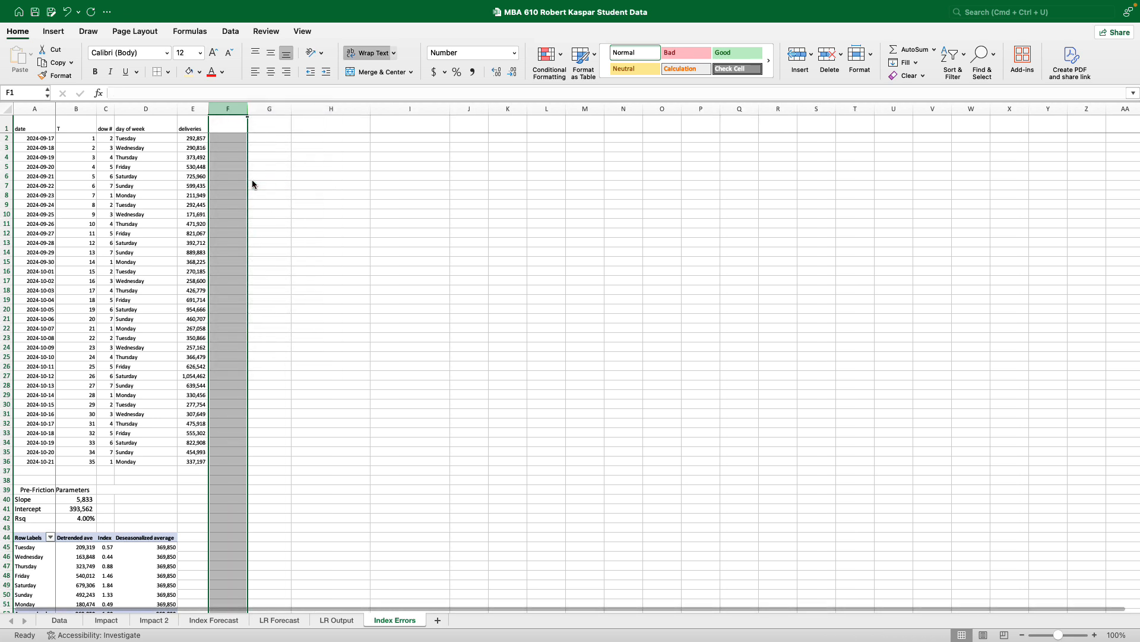
- Insert an empty column before the index column and title it "historical forecast (index)" in F1
{"action": "right_click", "coordinate": [221, 108]}
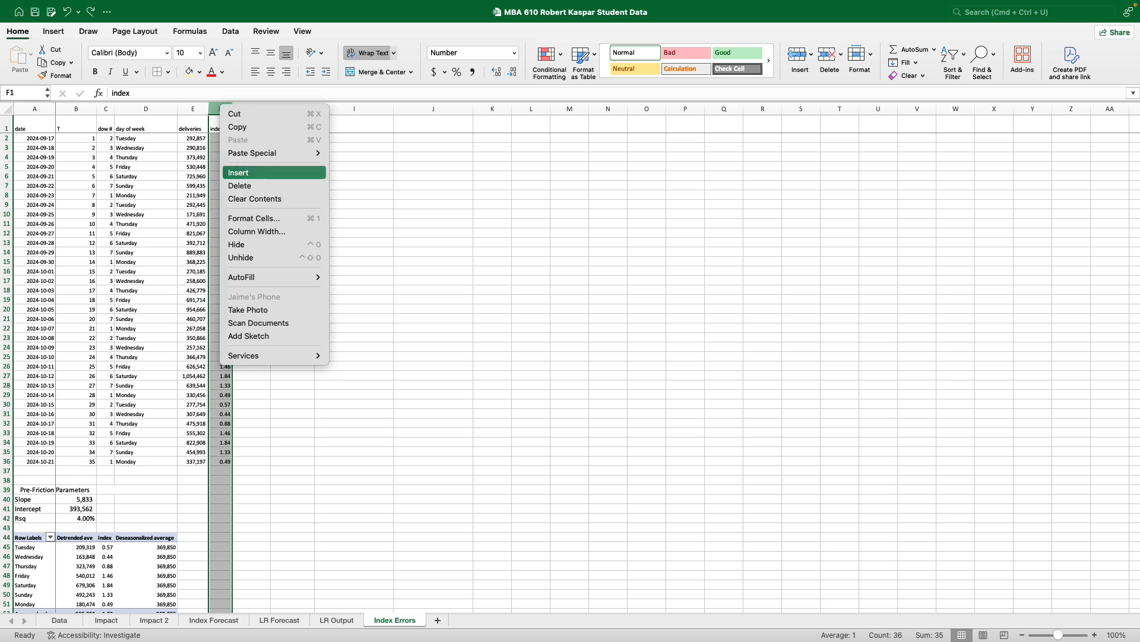
{"action": "left_click", "coordinate": [239, 172]}
{"action": "left_click", "coordinate": [535, 262]}
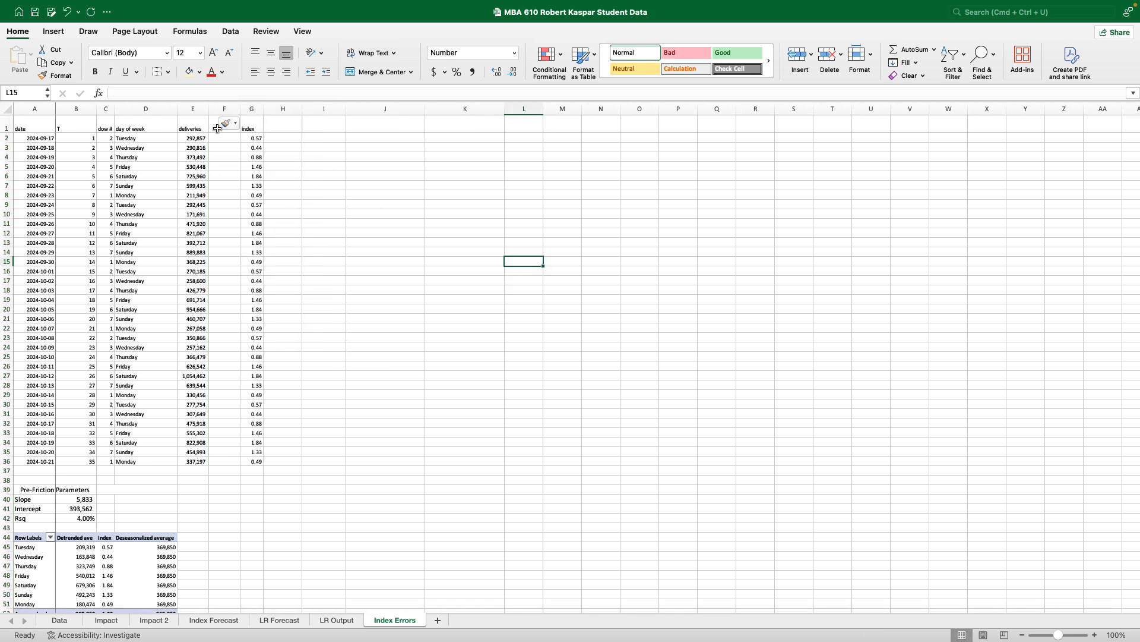
{"action": "left_click", "coordinate": [217, 127]}
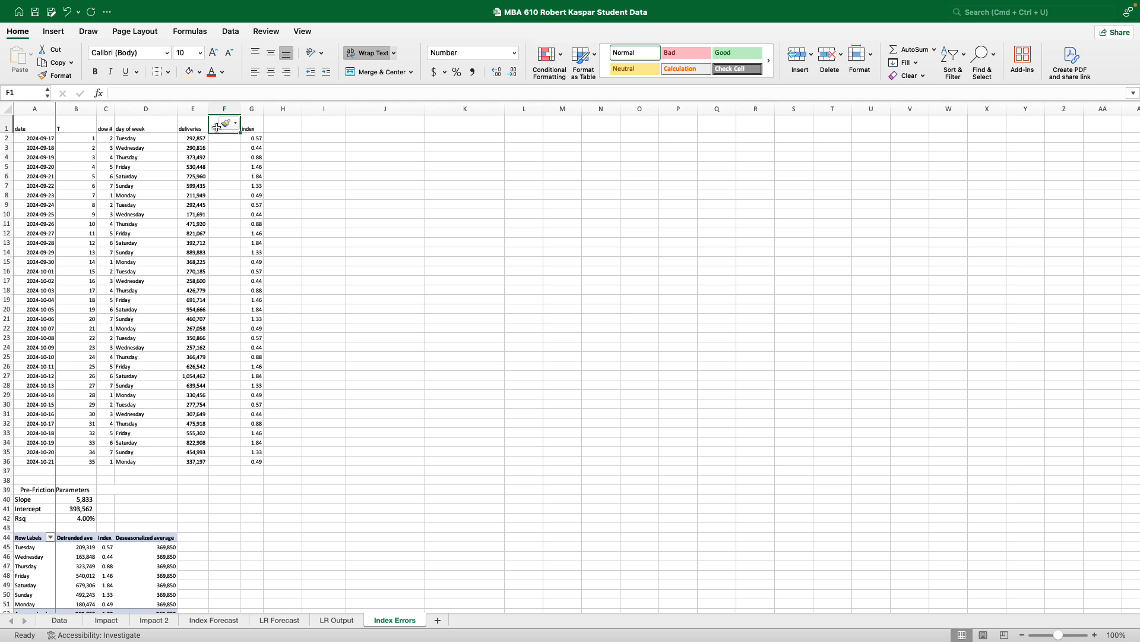
{"action": "type", "text": "historic"}
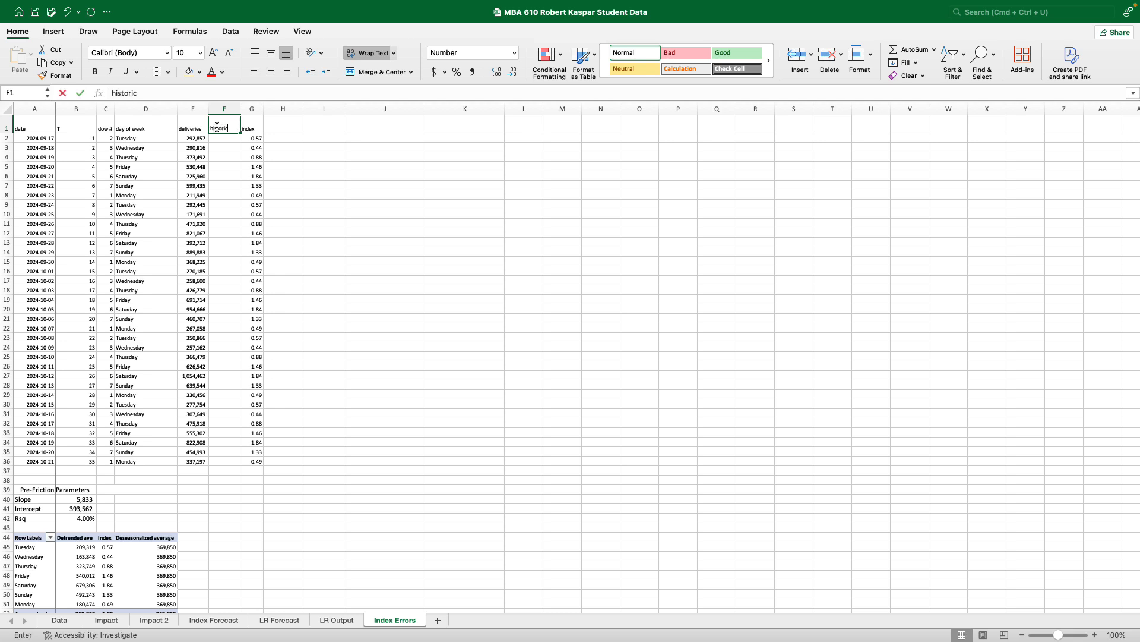
{"action": "type", "text": "al forecast"}
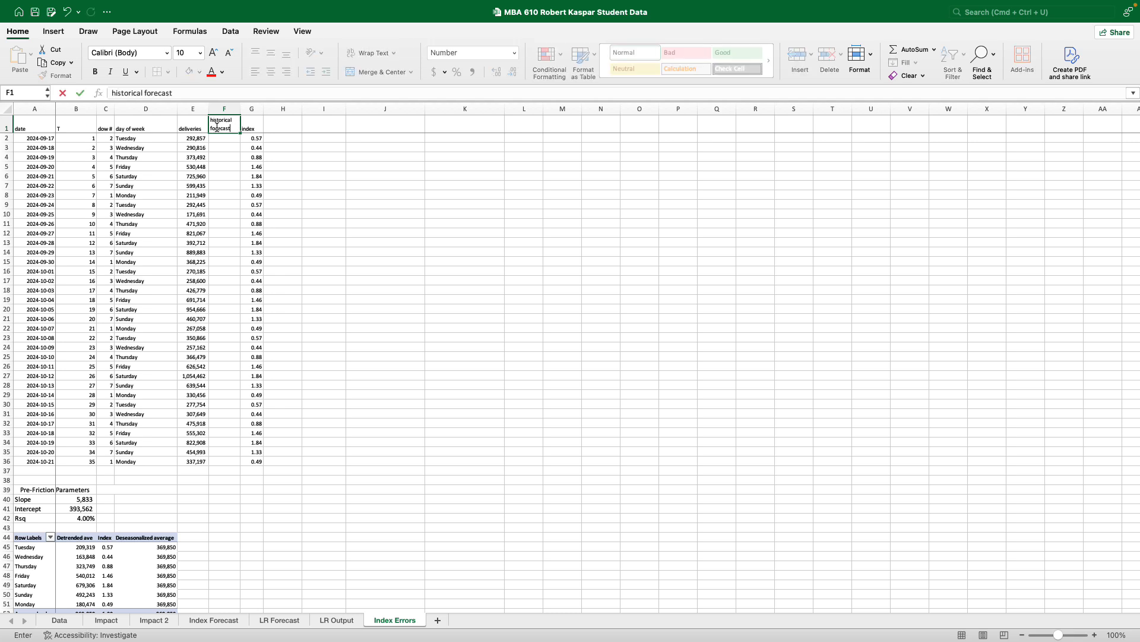
{"action": "type", "text": " (index)"}
{"action": "key", "text": "Return"}
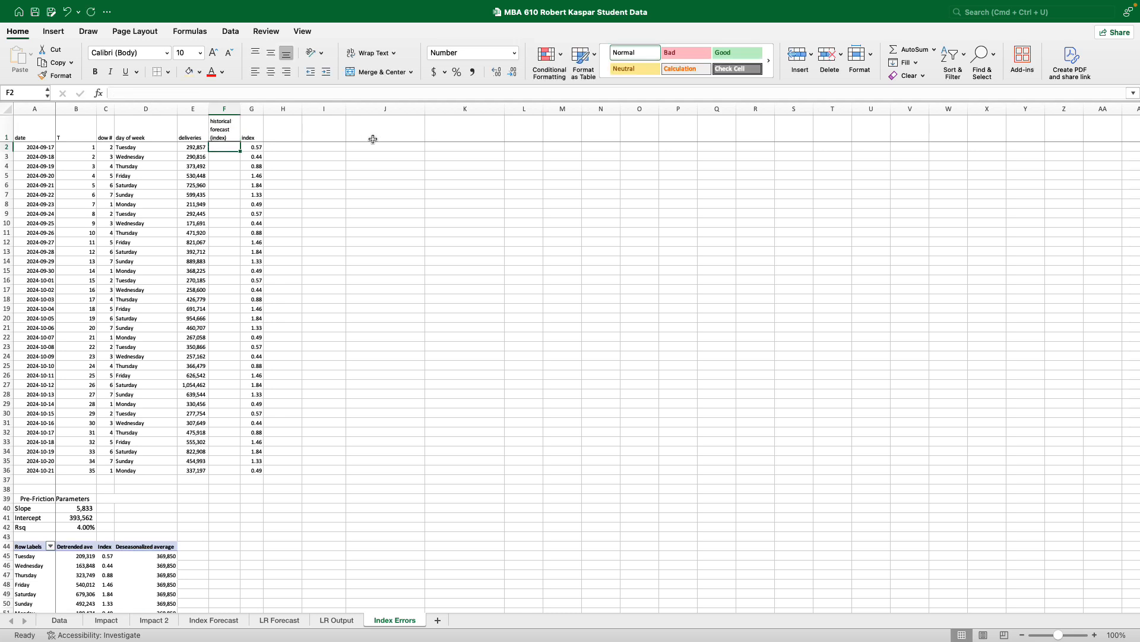
{"action": "left_click", "coordinate": [373, 139]}
{"action": "left_click_drag", "start_coordinate": [220, 129], "coordinate": [220, 474]}
{"action": "left_click", "coordinate": [436, 395]}
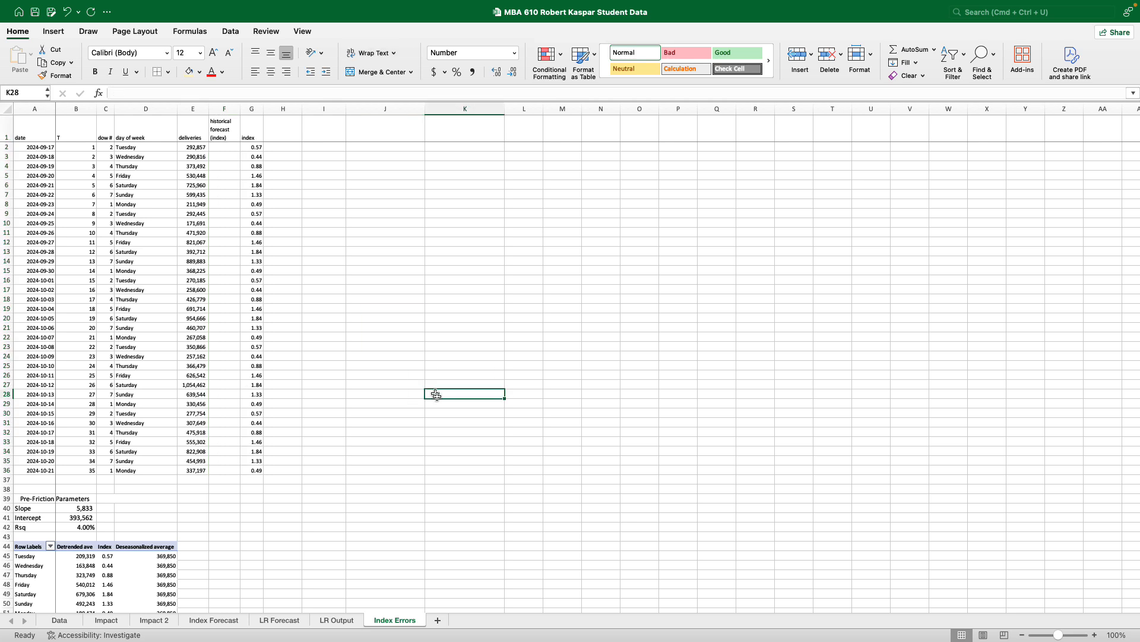
- Enter the header "detrended, deseasonalized historical forecast" in cell J1
{"action": "left_click", "coordinate": [385, 133]}
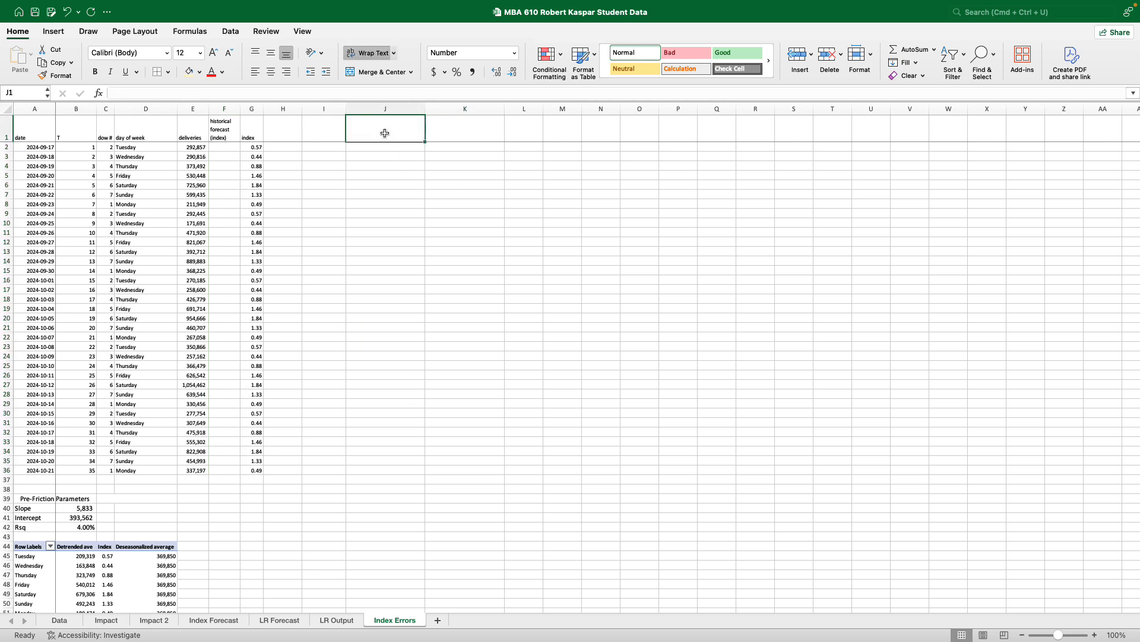
{"action": "type", "text": "detr"}
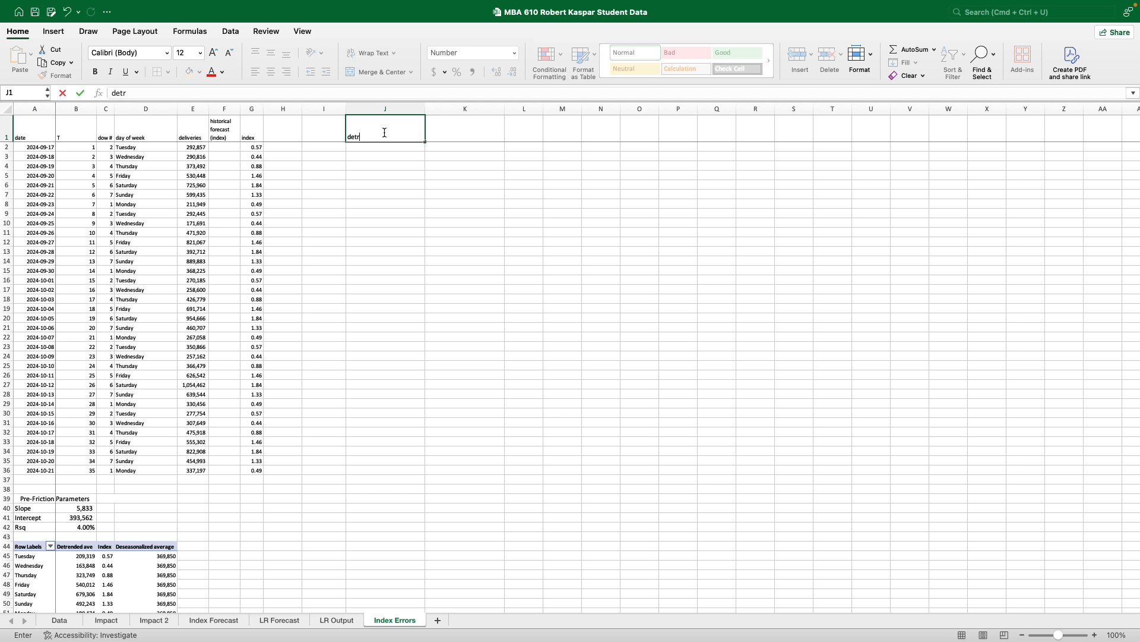
{"action": "type", "text": "ended, deseasonalized historical forecast"}
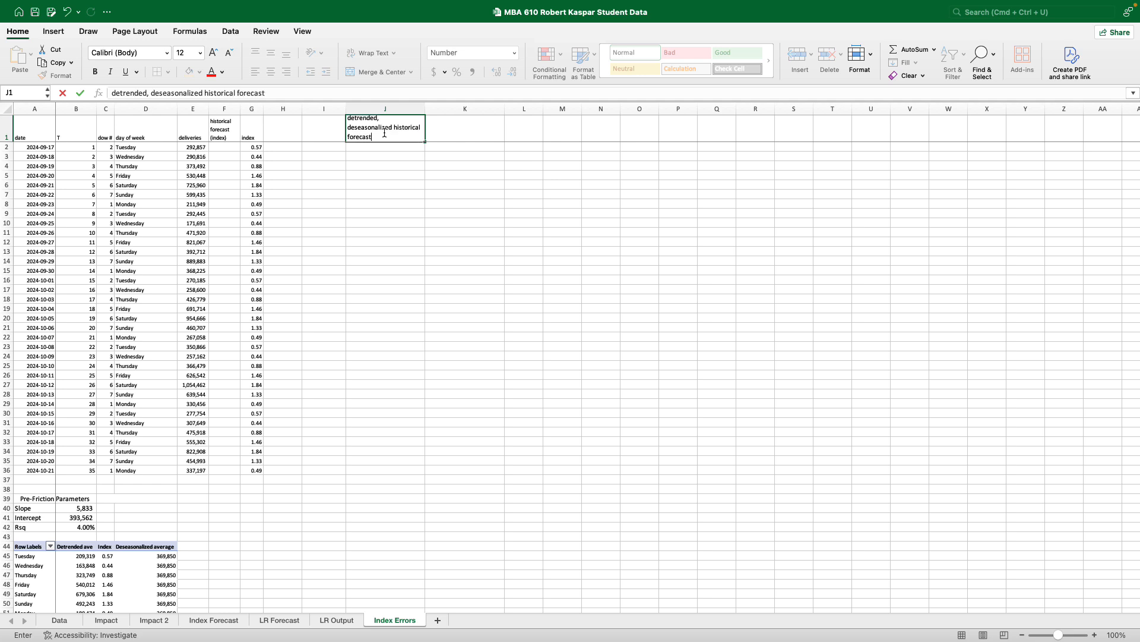
{"action": "key", "text": "Return"}
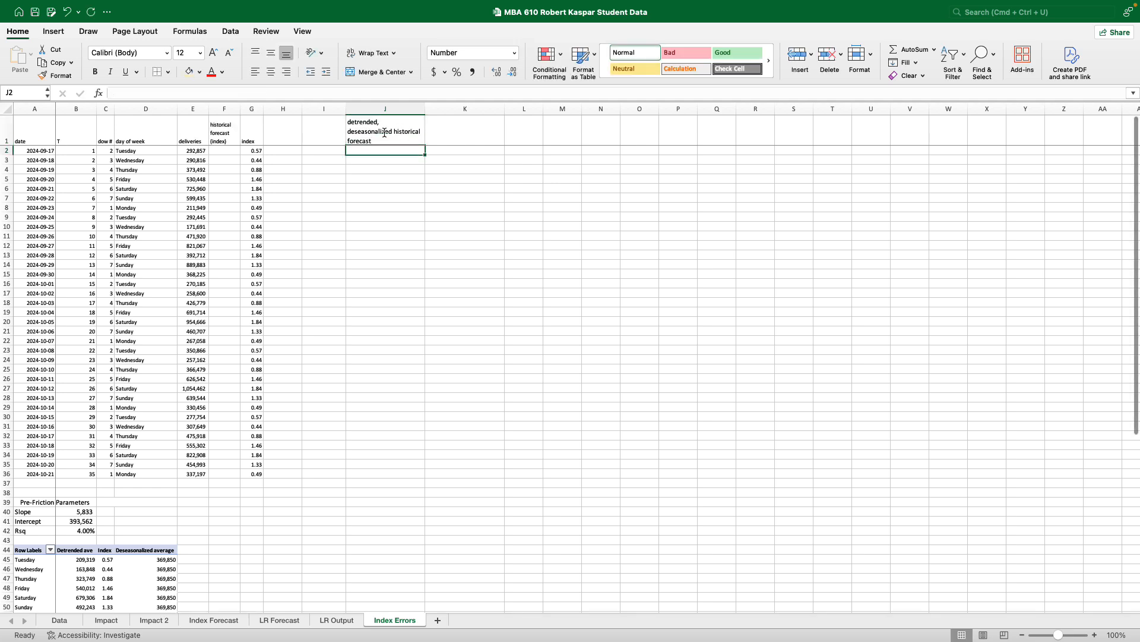
- Set the font size of the entire Index Errors sheet to 11
{"action": "left_click", "coordinate": [6, 110]}
{"action": "left_click", "coordinate": [201, 53]}
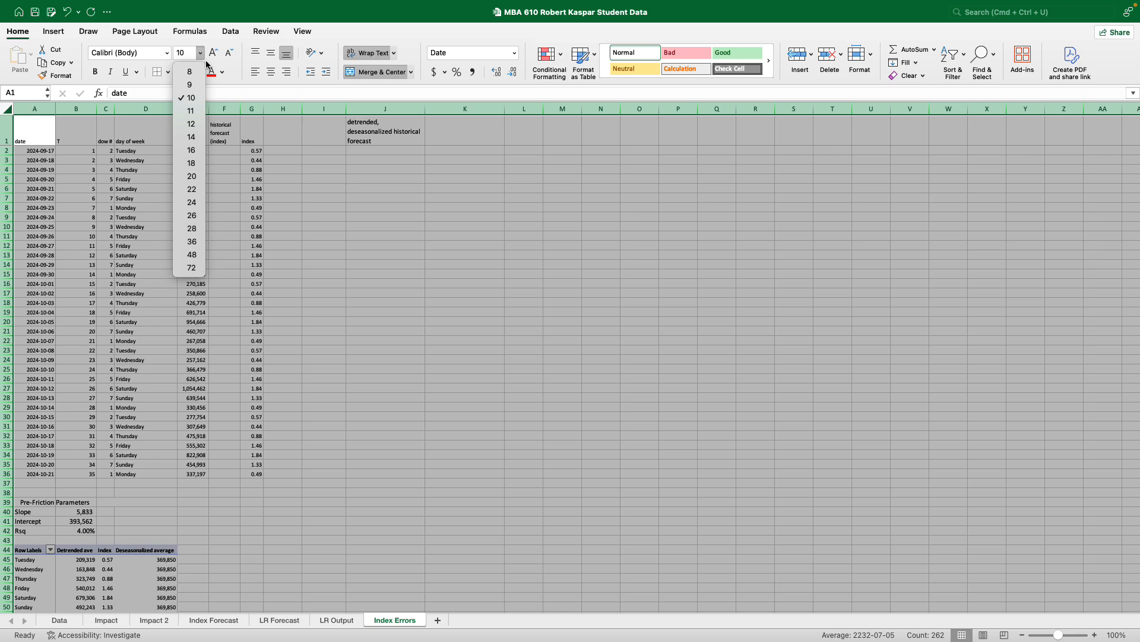
{"action": "left_click", "coordinate": [190, 111]}
{"action": "left_click", "coordinate": [424, 350]}
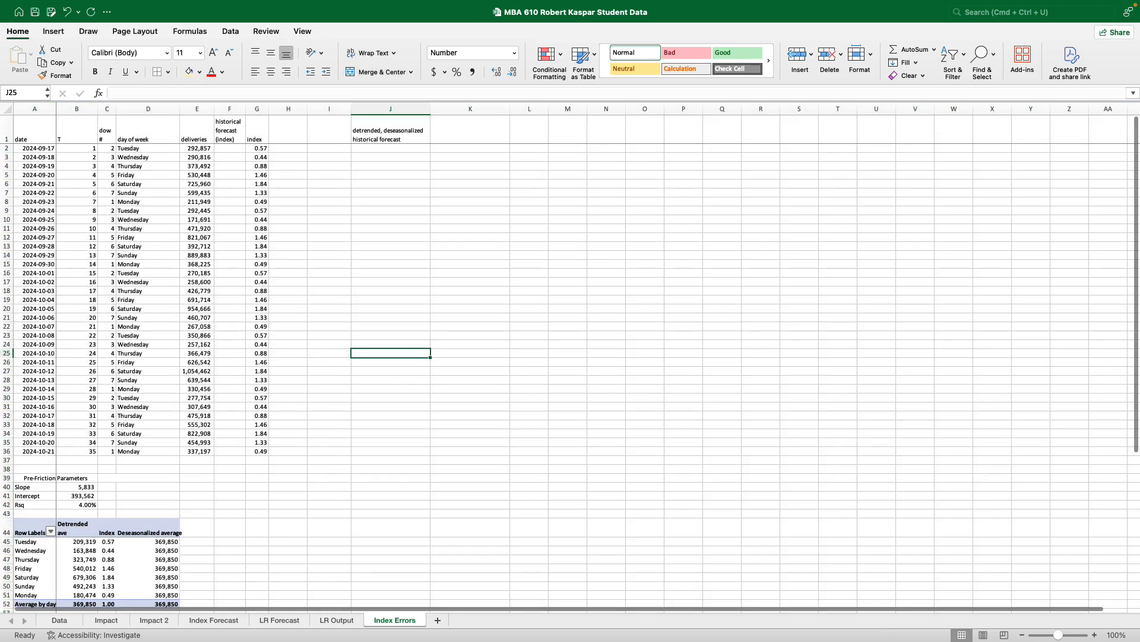
- On the Index Forecast sheet, compare the future deseasonalized & detrended values in J37:J62 with the pivot table's deseasonalized average in P51
{"action": "left_click", "coordinate": [224, 619]}
{"action": "scroll", "coordinate": [407, 461], "scroll_direction": "down", "scroll_amount": 4}
{"action": "scroll", "coordinate": [407, 461], "scroll_direction": "down", "scroll_amount": 3}
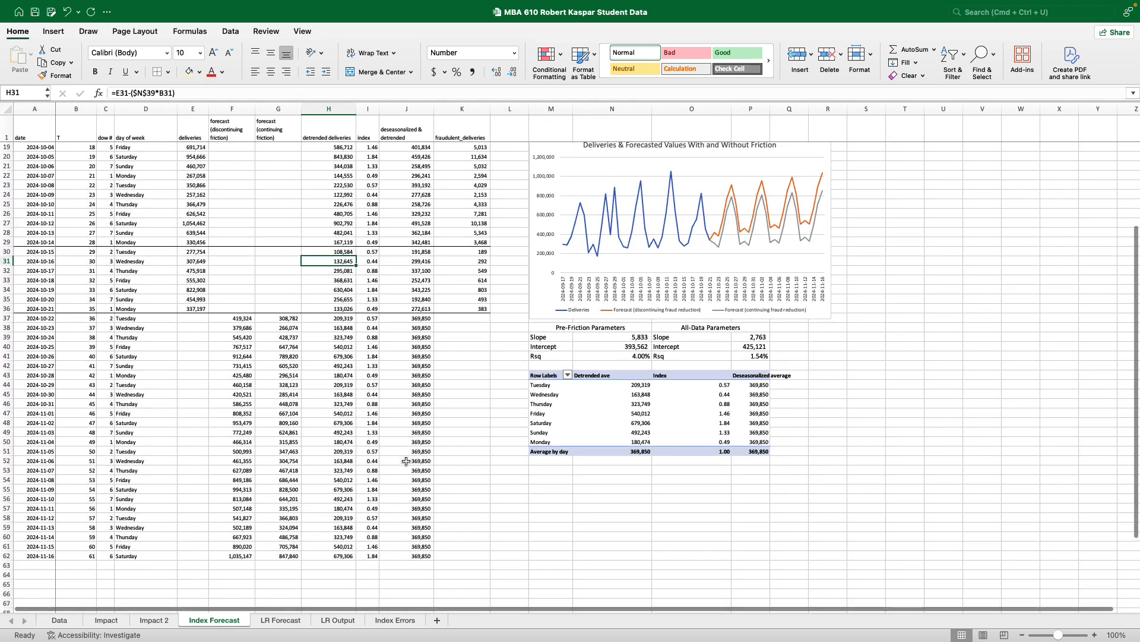
{"action": "left_click_drag", "start_coordinate": [403, 288], "coordinate": [406, 524]}
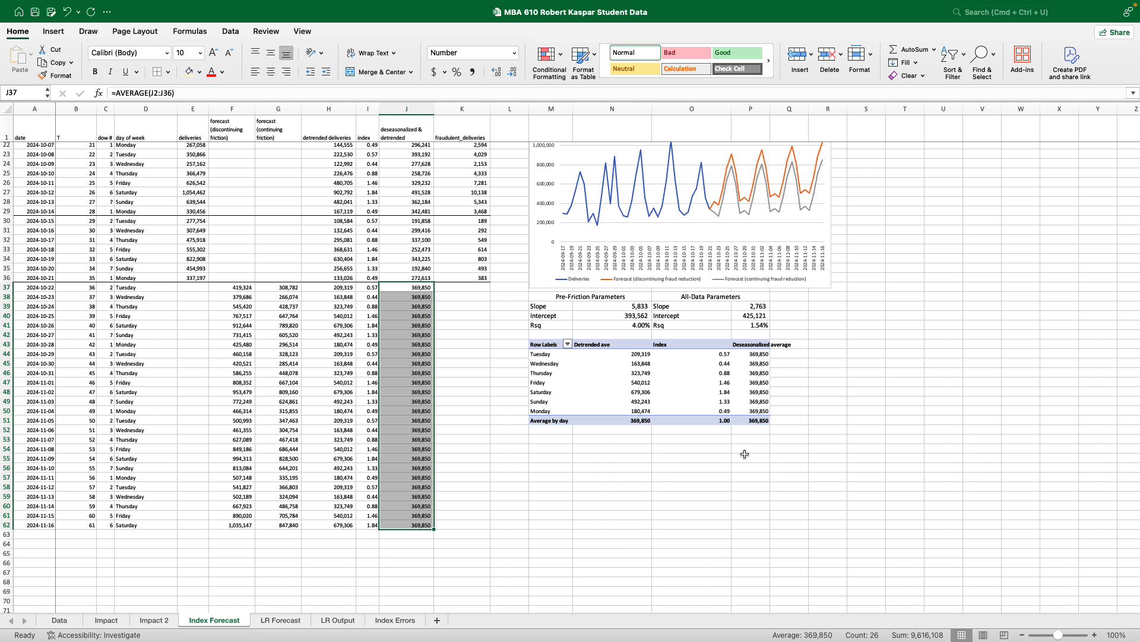
{"action": "left_click", "coordinate": [751, 420]}
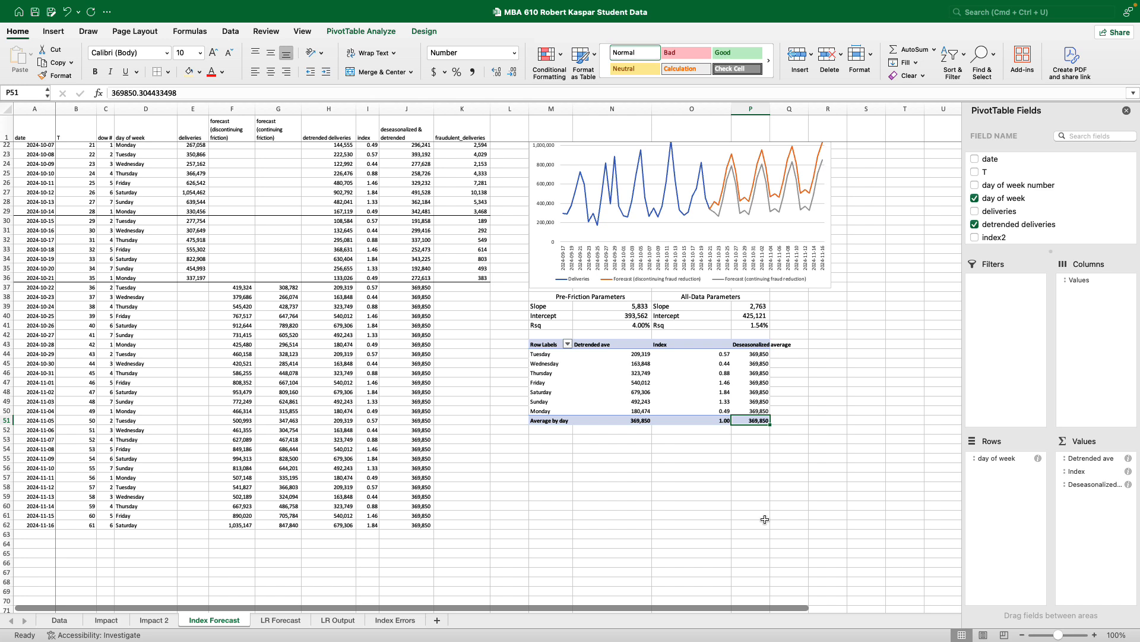
- On the Index Errors sheet, copy Tuesday's deseasonalized average from D45 and paste it into J2 as a value only
{"action": "left_click", "coordinate": [391, 620]}
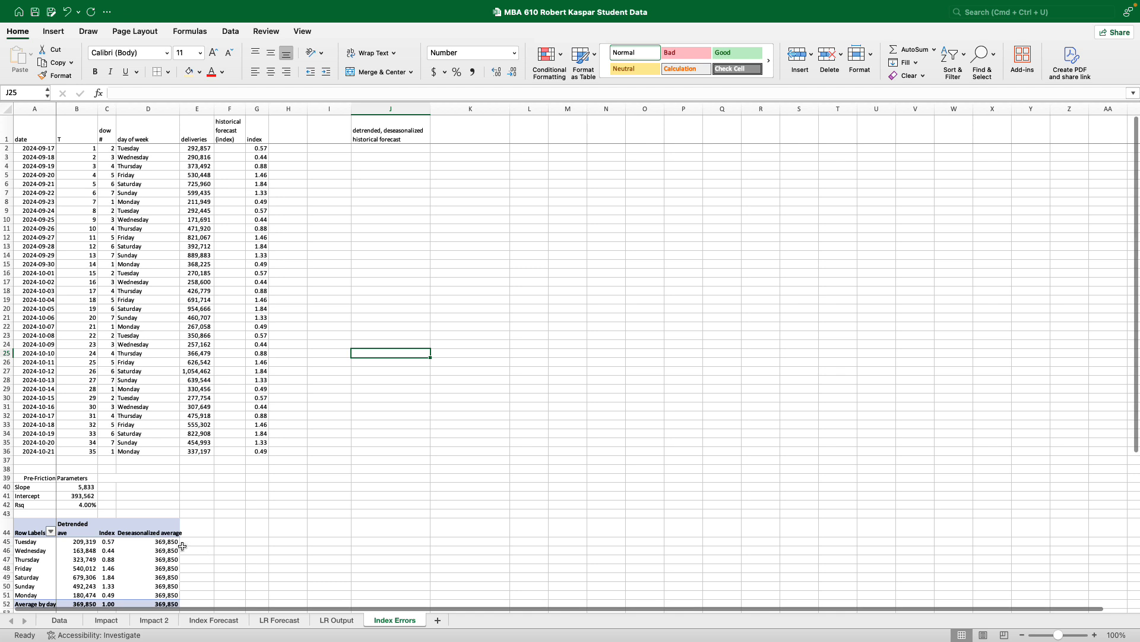
{"action": "left_click", "coordinate": [180, 542]}
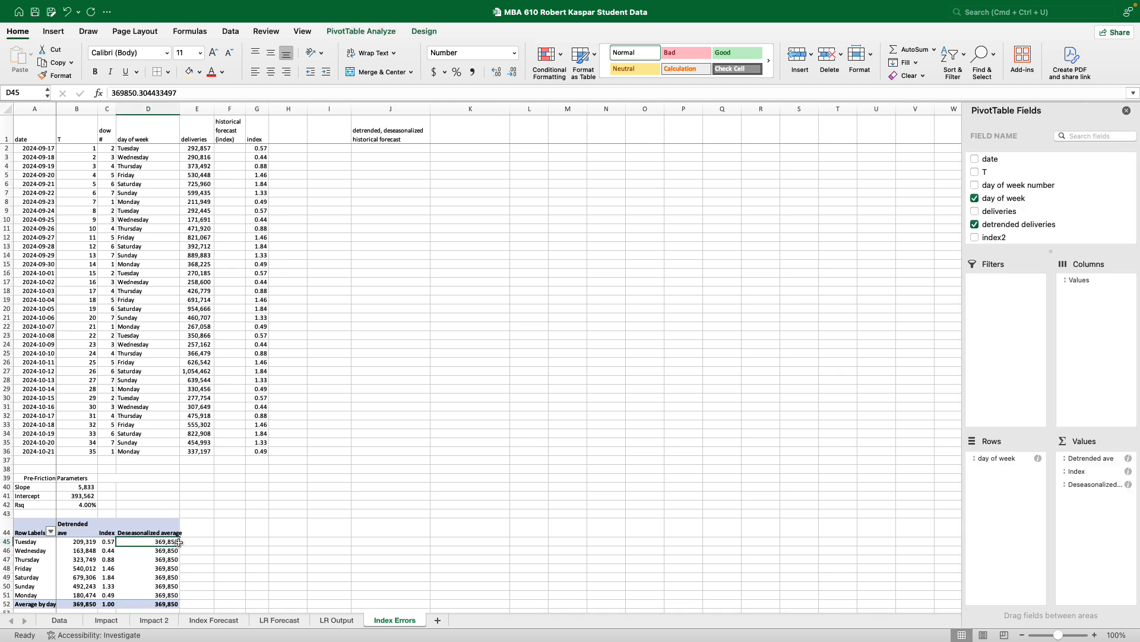
{"action": "key", "text": "super+c"}
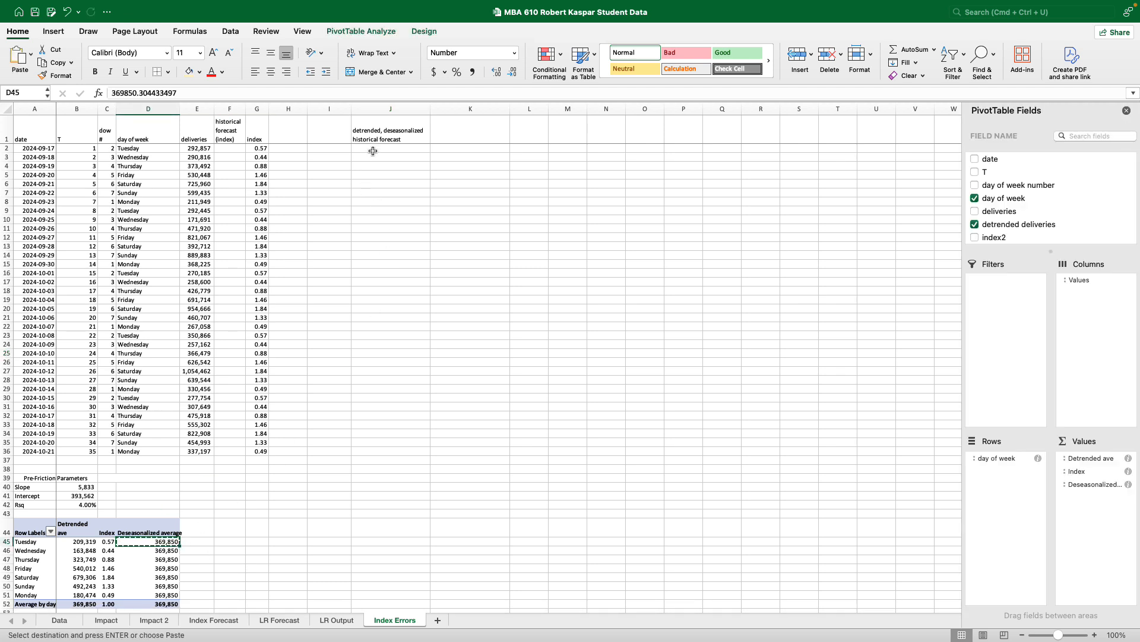
{"action": "left_click", "coordinate": [372, 151]}
{"action": "right_click", "coordinate": [373, 149]}
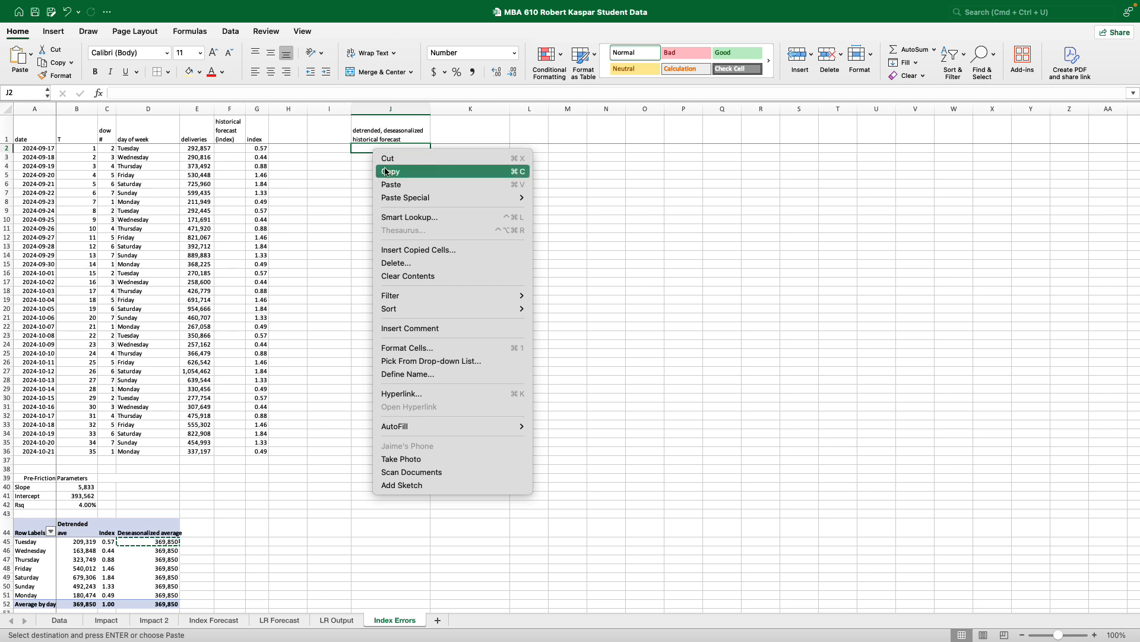
{"action": "mouse_move", "coordinate": [396, 196]}
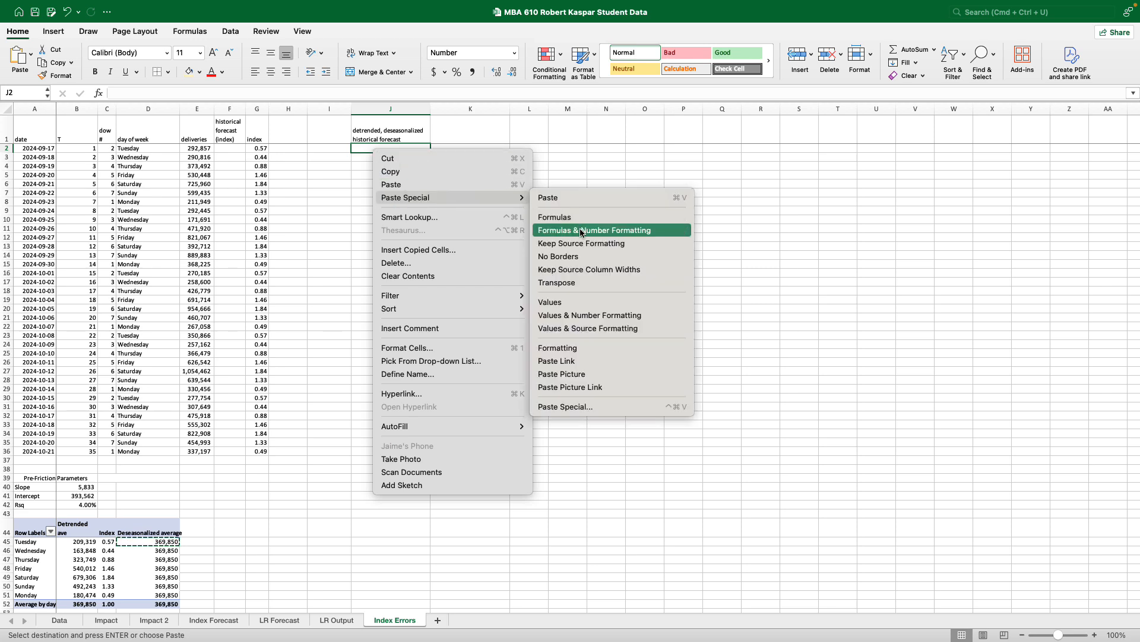
{"action": "left_click", "coordinate": [587, 303]}
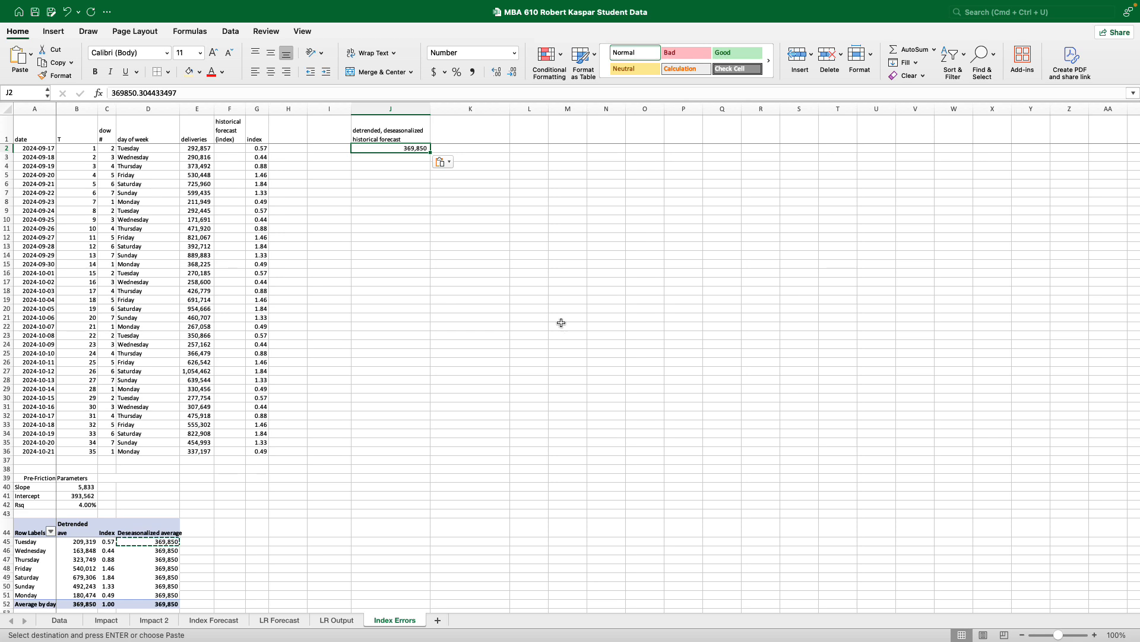
- Copy the detrended, deseasonalized historical forecast value in J2 down through J3:J36
{"action": "left_click", "coordinate": [390, 278]}
{"action": "left_click", "coordinate": [375, 147]}
{"action": "key", "text": "super+c"}
{"action": "left_click_drag", "start_coordinate": [374, 157], "coordinate": [373, 452]}
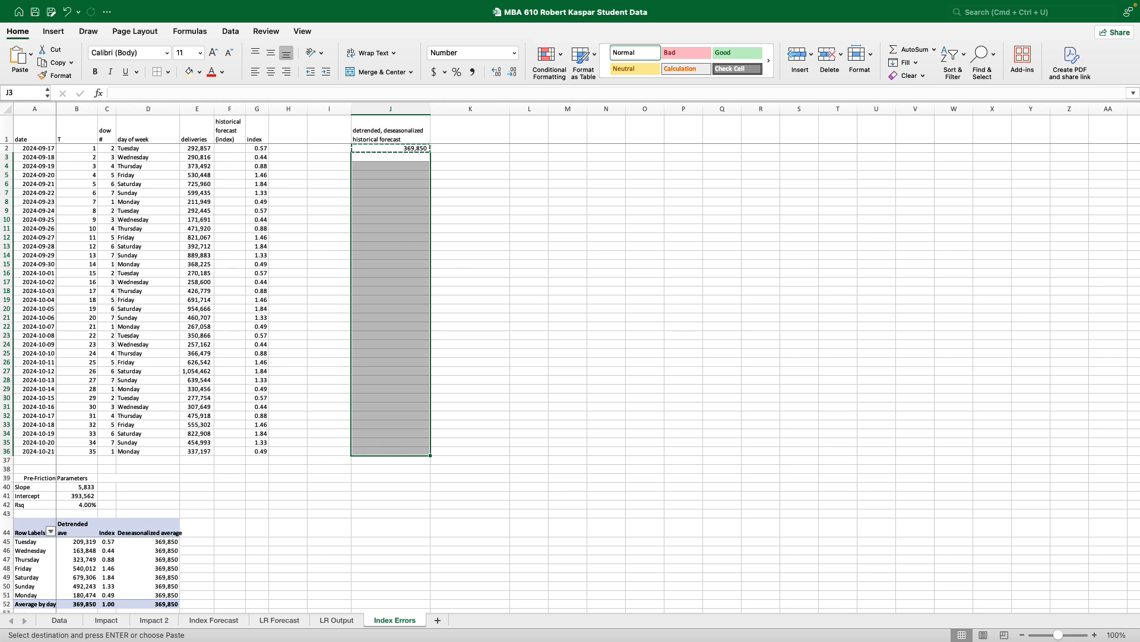
{"action": "key", "text": "super+v"}
{"action": "left_click", "coordinate": [518, 384]}
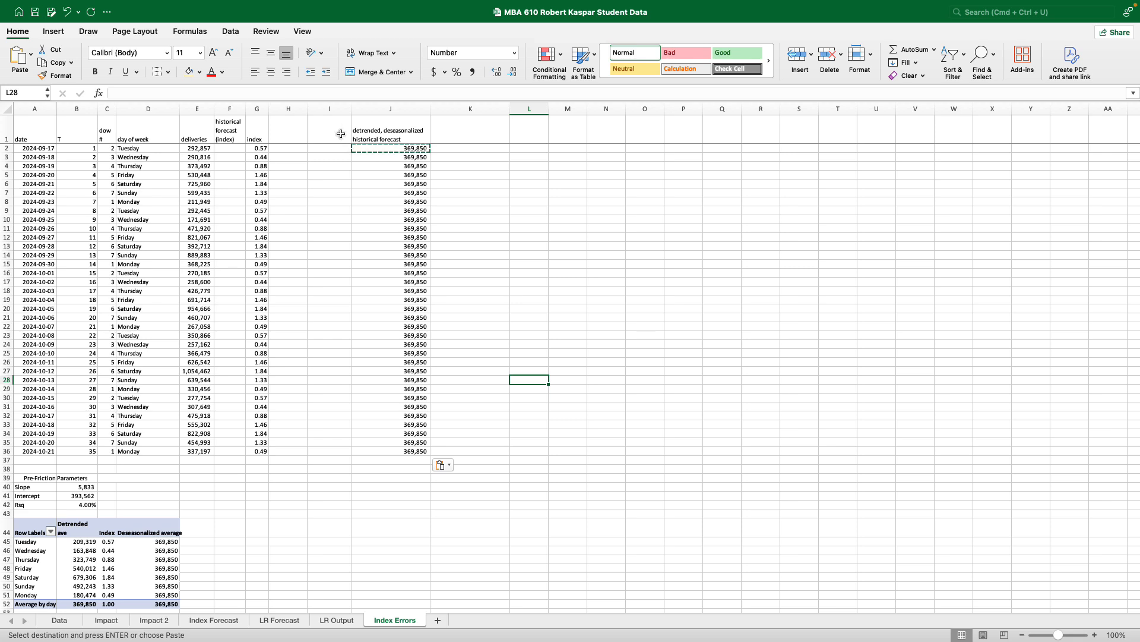
- Move the index column, including its header, from G1:G36 to the empty column starting at I1
{"action": "left_click_drag", "start_coordinate": [256, 135], "coordinate": [255, 451]}
{"action": "key", "text": "cmd+c"}
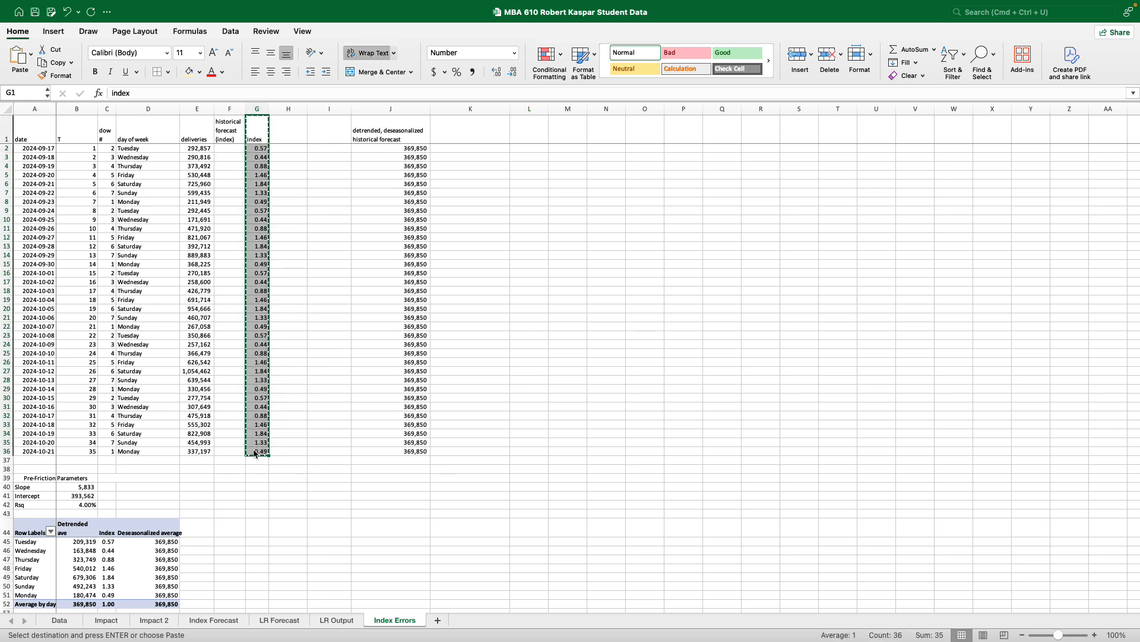
{"action": "left_click", "coordinate": [336, 126]}
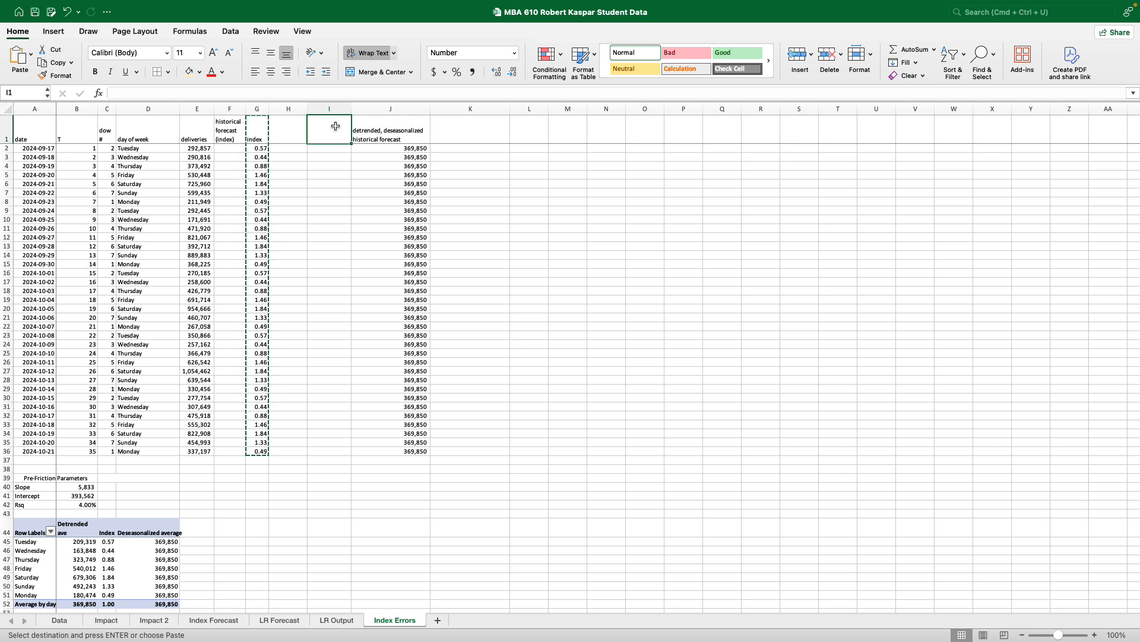
{"action": "key", "text": "cmd+v"}
- Enter the header "reseasonalized historical forecast" in H1 and widen column H to fit its longest word
{"action": "left_click", "coordinate": [281, 130]}
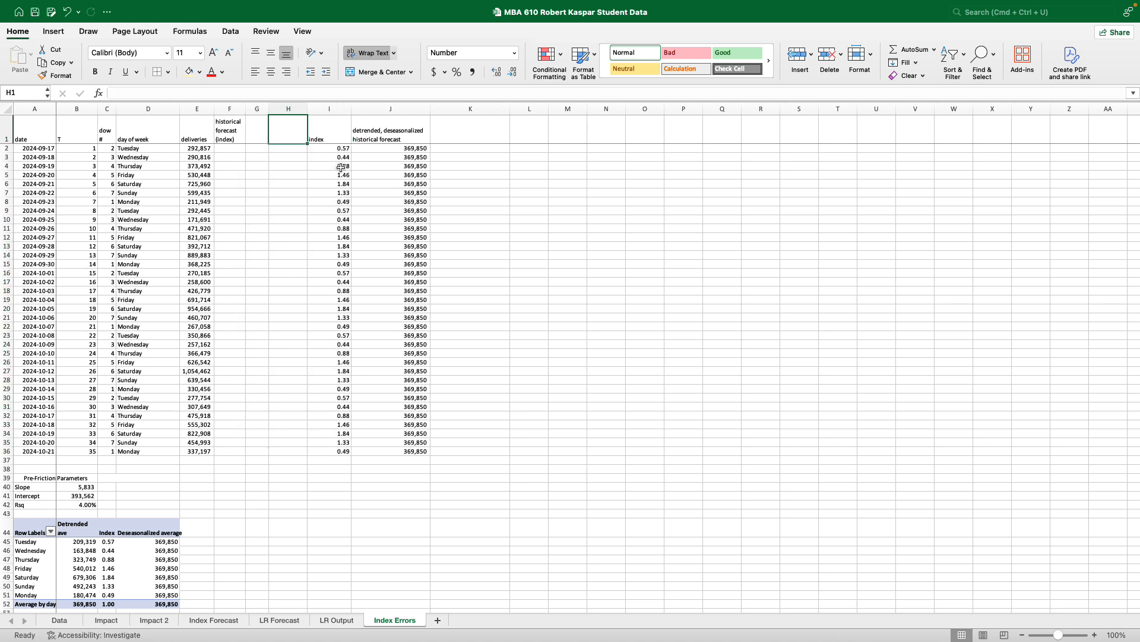
{"action": "type", "text": "reseasonalized hi"}
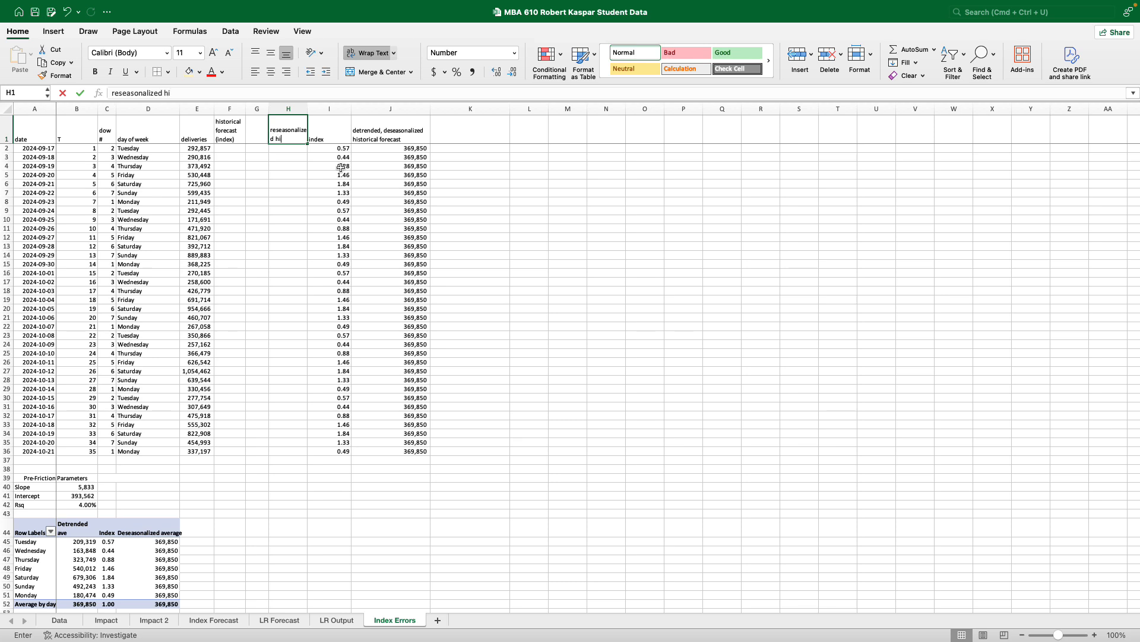
{"action": "type", "text": "storical forecast"}
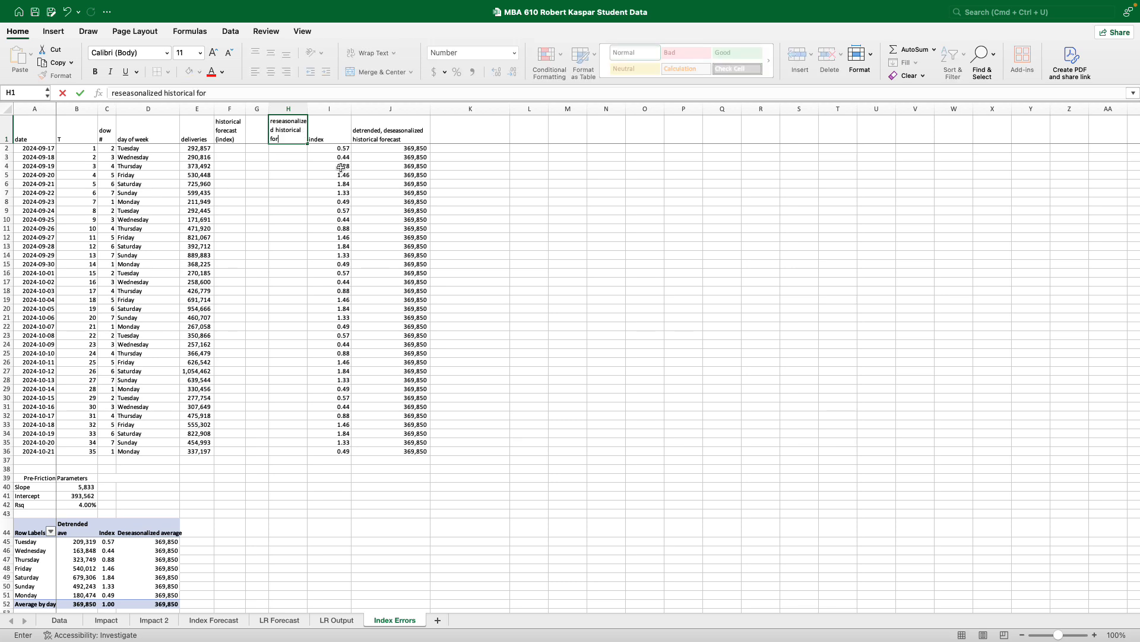
{"action": "key", "text": "Return"}
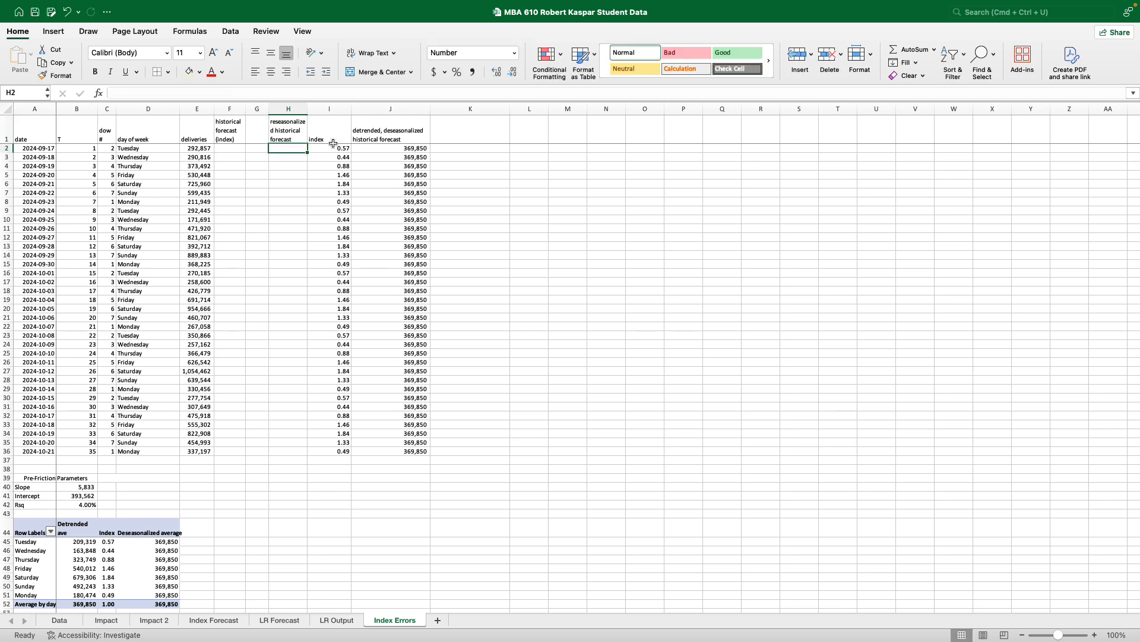
{"action": "left_click_drag", "start_coordinate": [308, 108], "coordinate": [319, 109]}
{"action": "left_click", "coordinate": [345, 264]}
- In H2, calculate the reseasonalized historical forecast with the formula =J2*I2
{"action": "left_click", "coordinate": [293, 151]}
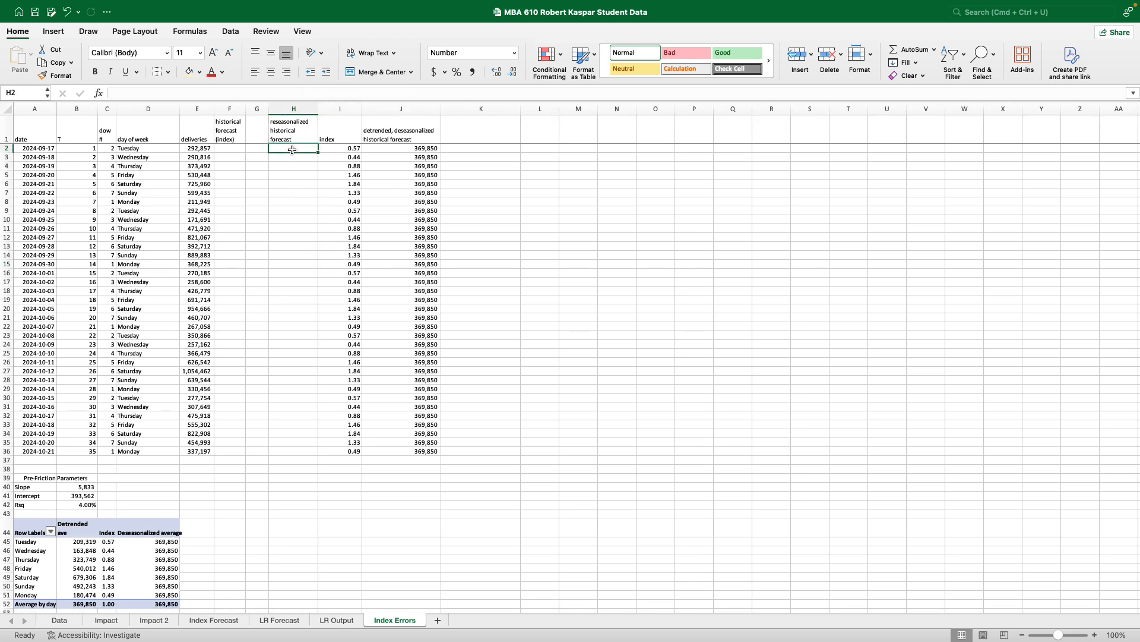
{"action": "type", "text": "="}
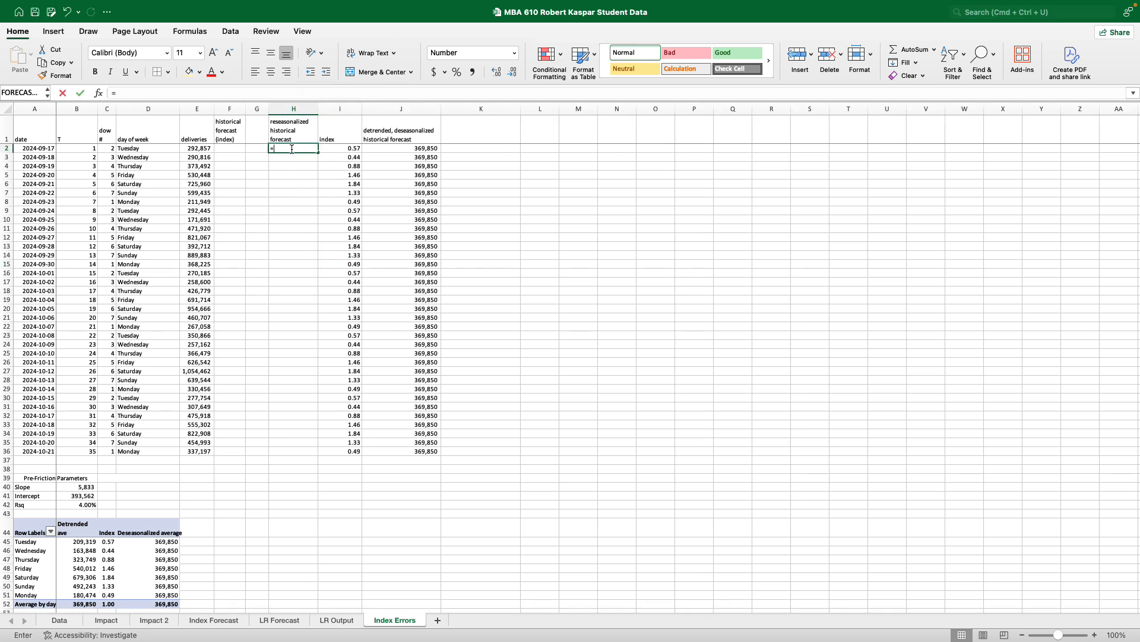
{"action": "left_click", "coordinate": [385, 149]}
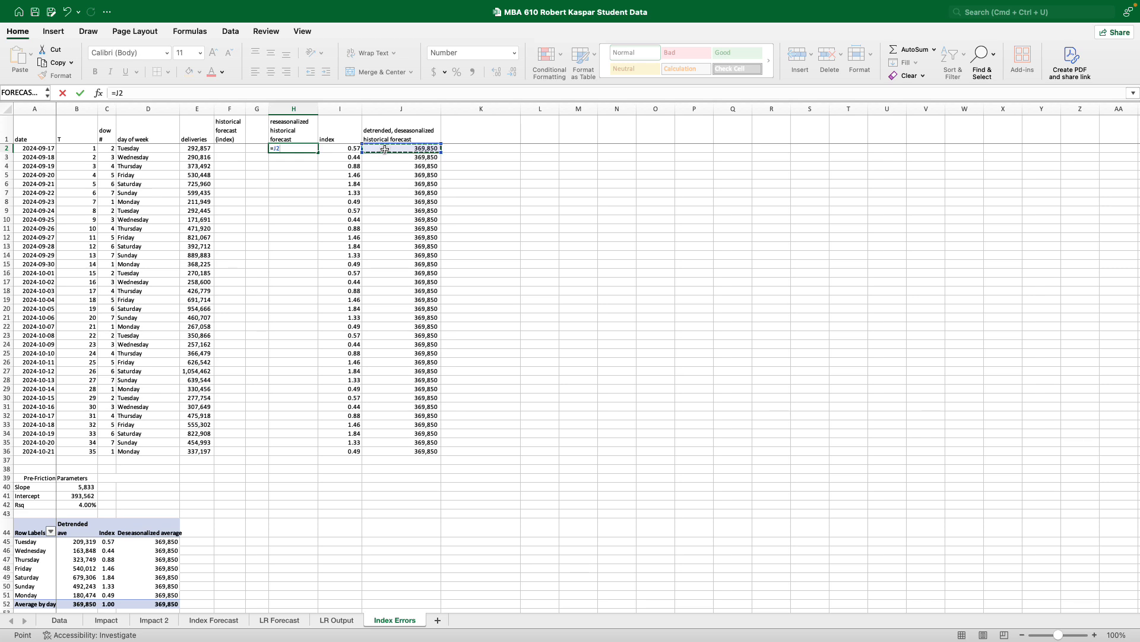
{"action": "type", "text": "*"}
{"action": "left_click", "coordinate": [353, 149]}
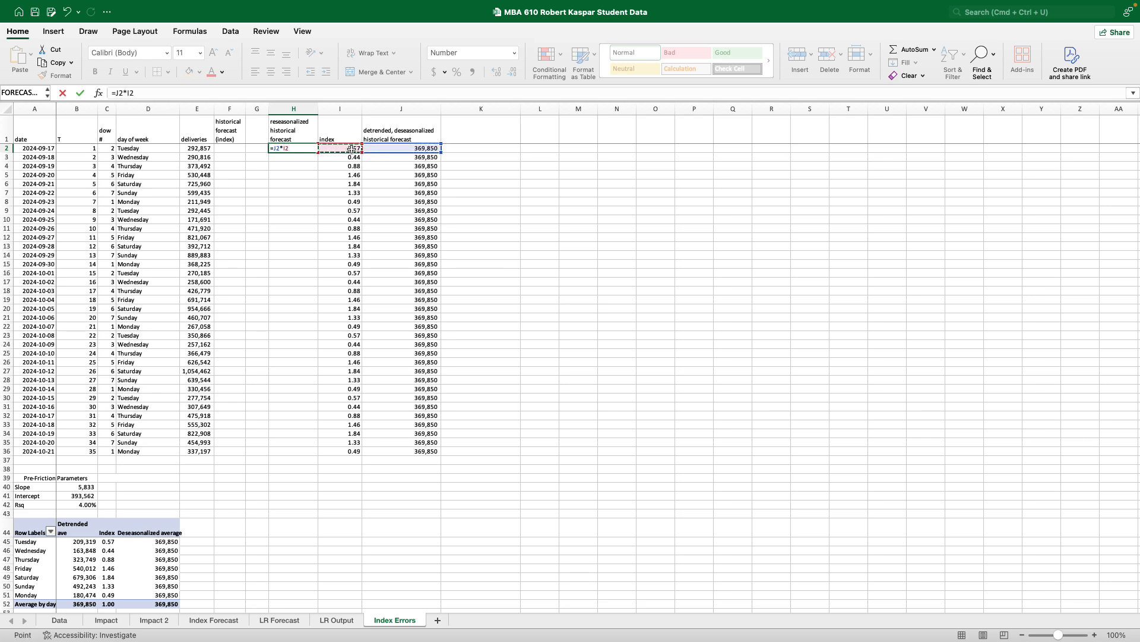
{"action": "key", "text": "Return"}
{"action": "left_click", "coordinate": [309, 265]}
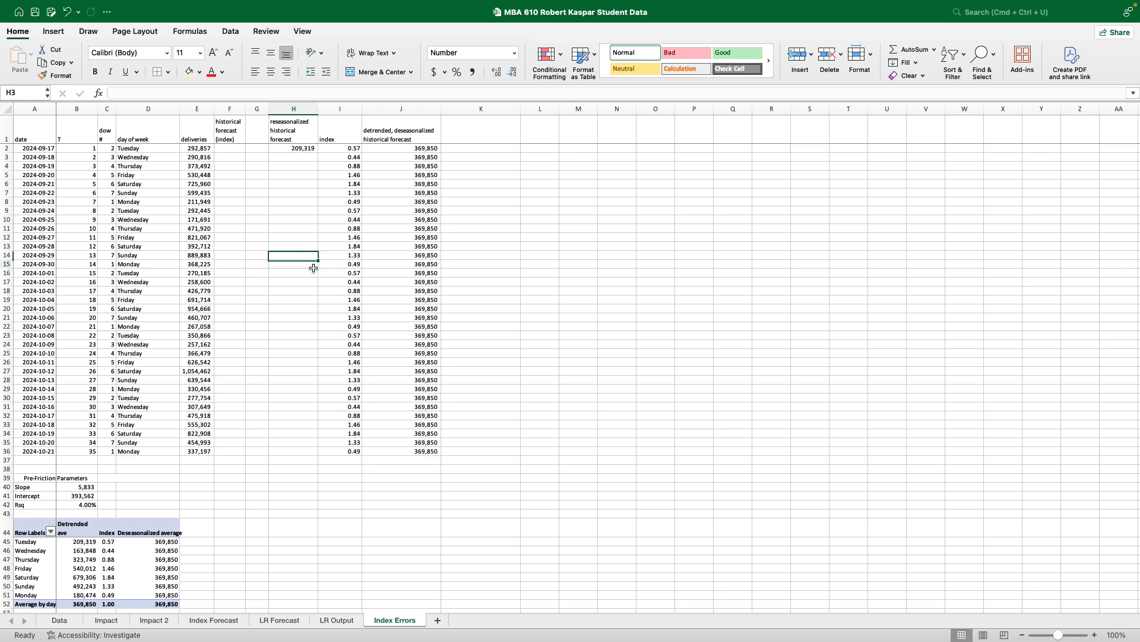
- Fill the reseasonalized historical forecast formula from H2 down through H36
{"action": "left_click", "coordinate": [292, 149]}
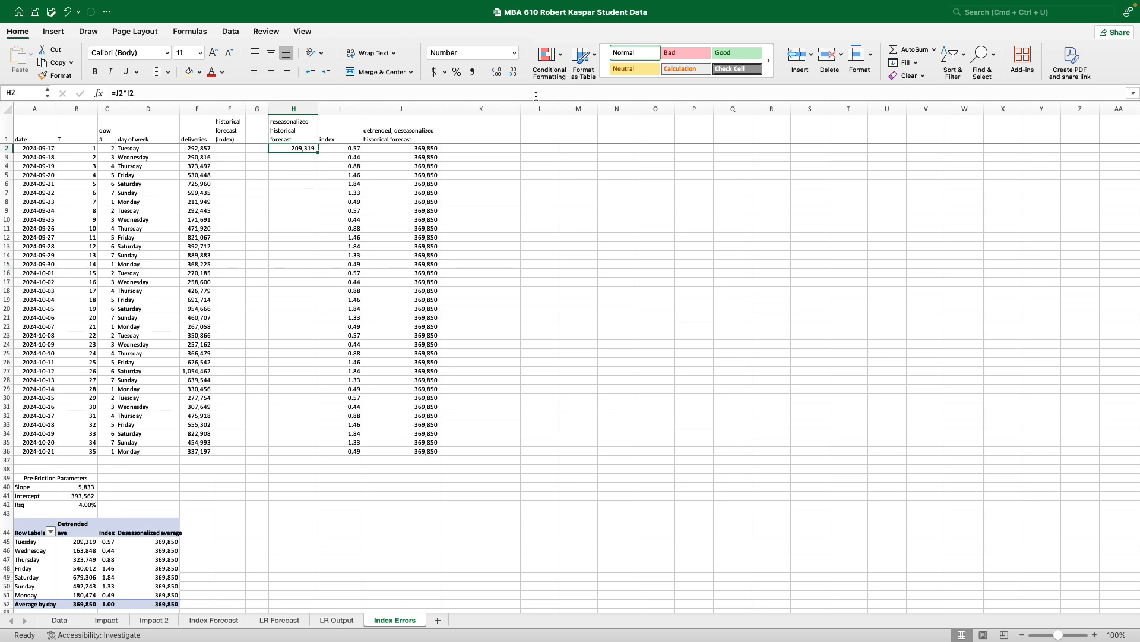
{"action": "left_click", "coordinate": [417, 150]}
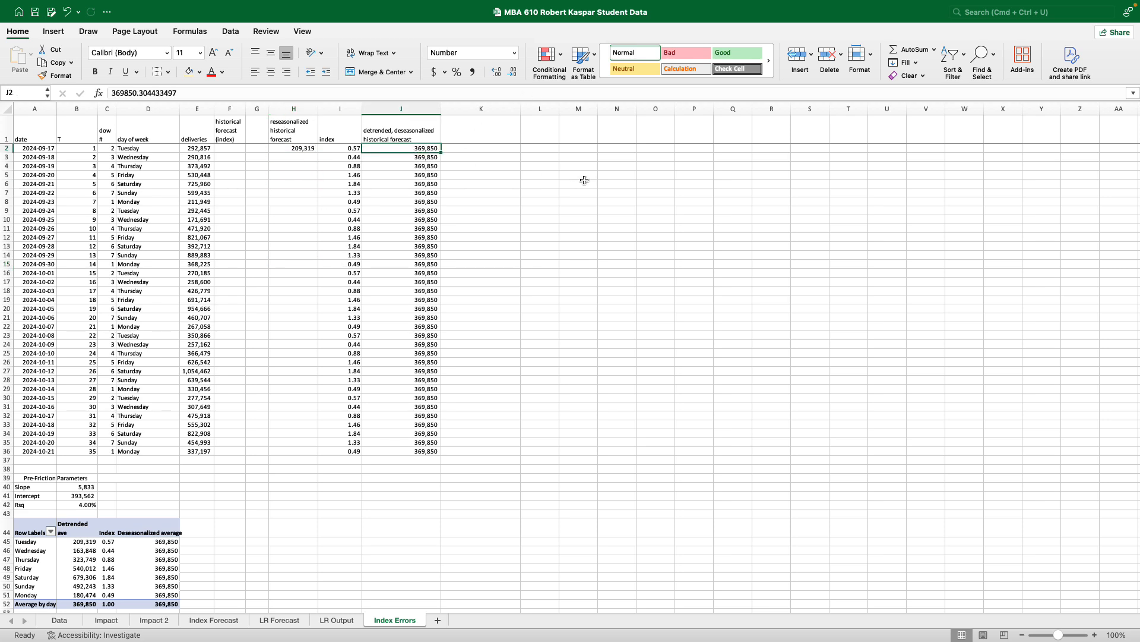
{"action": "left_click", "coordinate": [297, 149]}
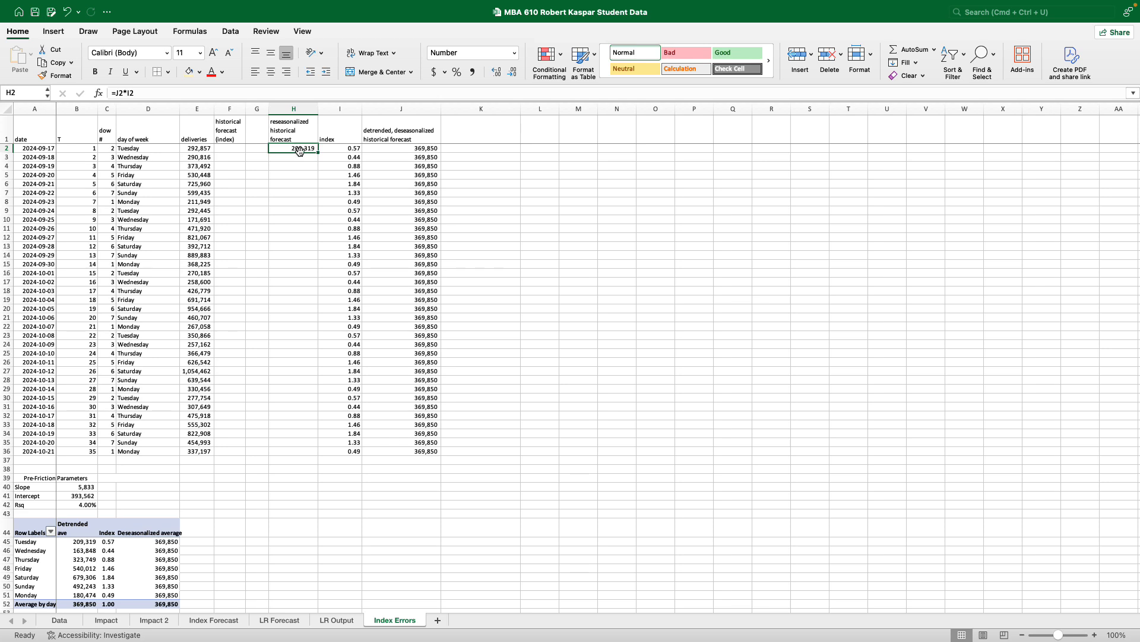
{"action": "left_click_drag", "start_coordinate": [318, 152], "coordinate": [308, 455]}
{"action": "left_click", "coordinate": [524, 343]}
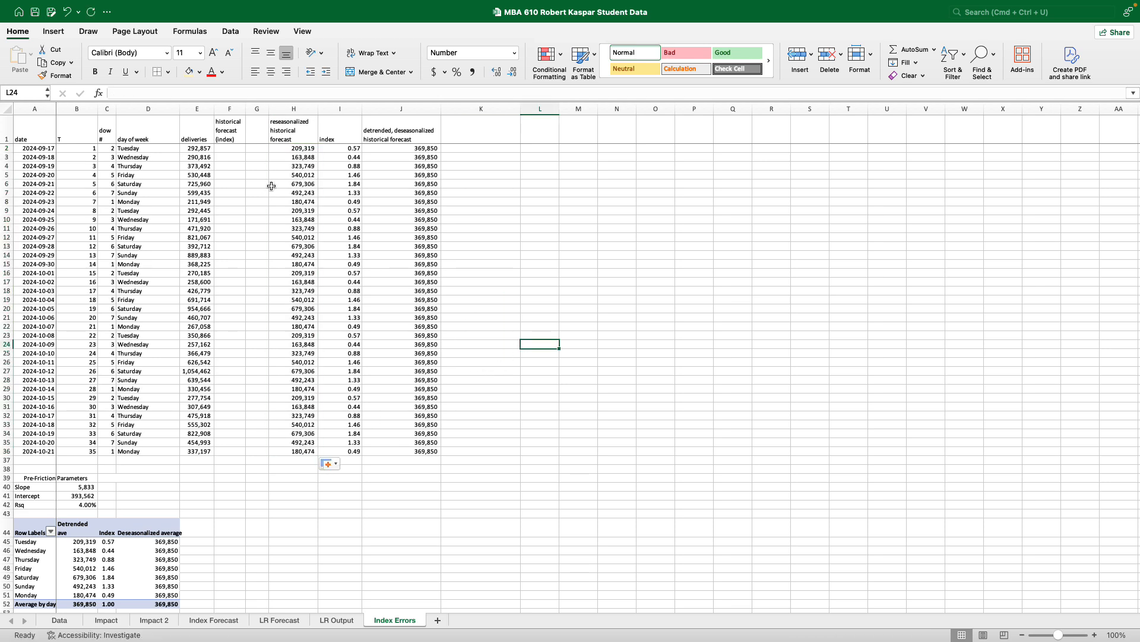
- Spot-check the filled reseasonalized forecast formulas in H6, H8, H10 and H20
{"action": "left_click", "coordinate": [296, 184]}
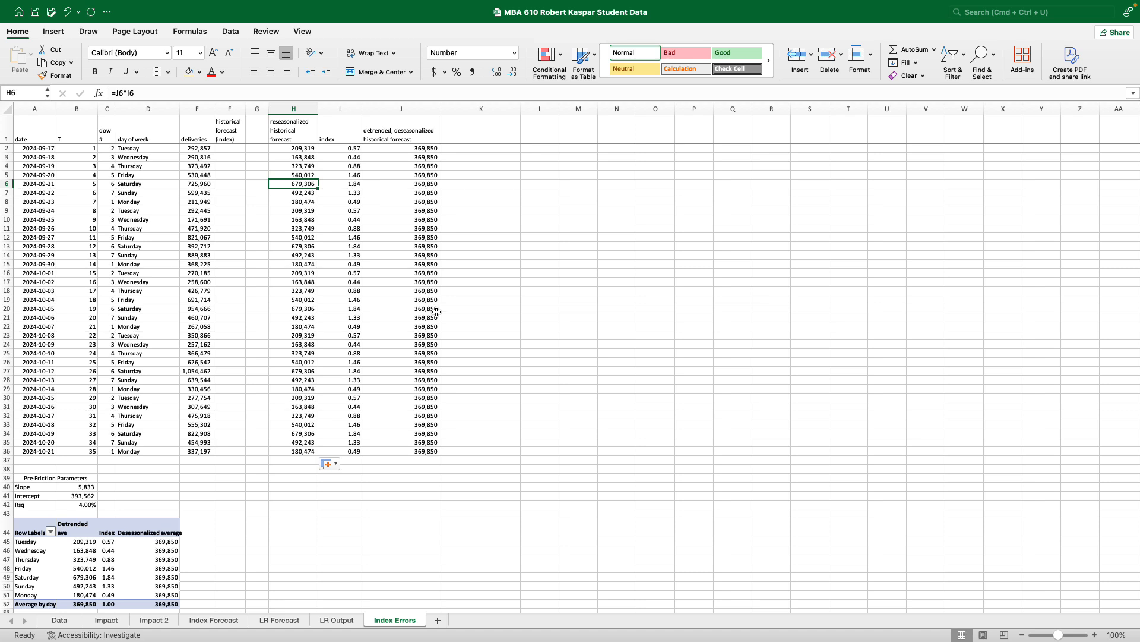
{"action": "left_click", "coordinate": [299, 202]}
{"action": "left_click", "coordinate": [300, 220]}
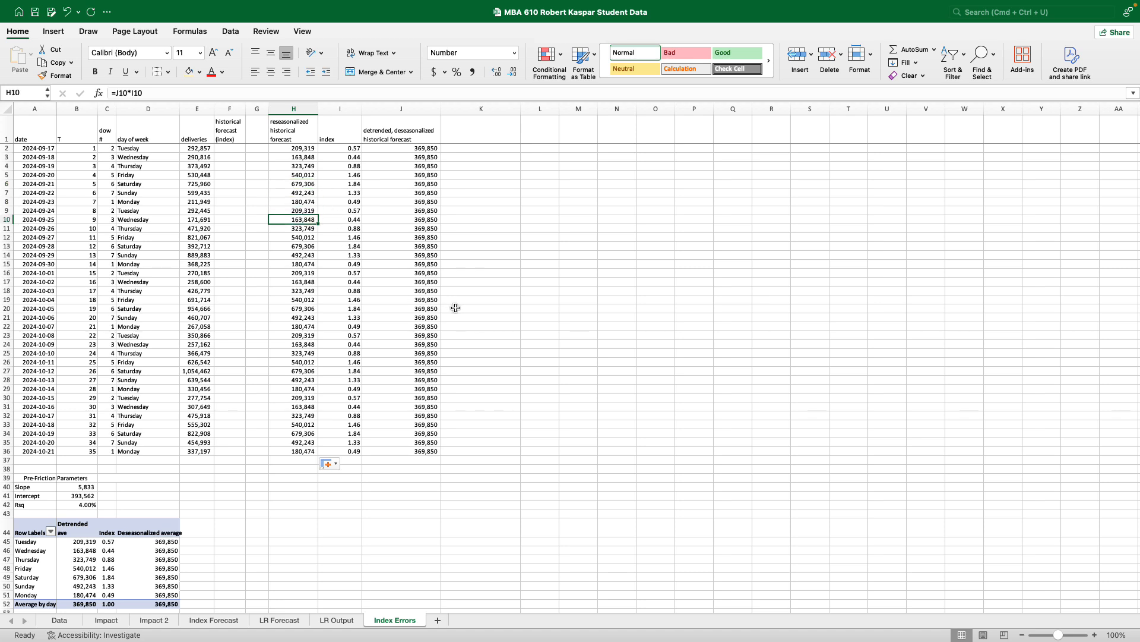
{"action": "left_click", "coordinate": [300, 308]}
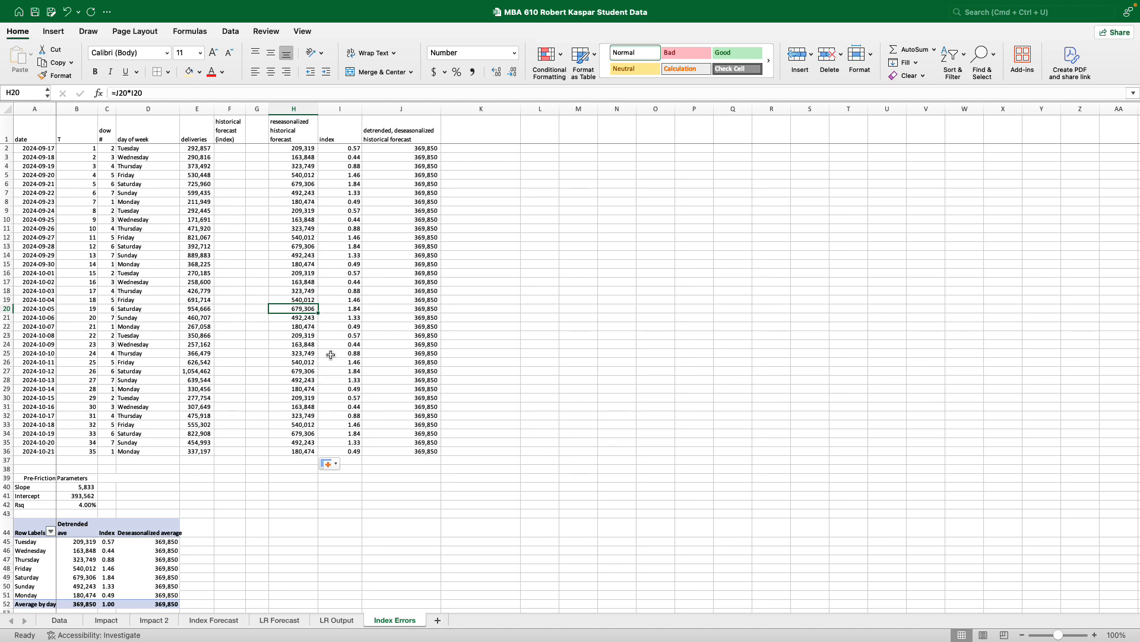
{"action": "scroll", "coordinate": [331, 356], "scroll_direction": "down", "scroll_amount": 3}
{"action": "scroll", "coordinate": [345, 394], "scroll_direction": "up", "scroll_amount": 3}
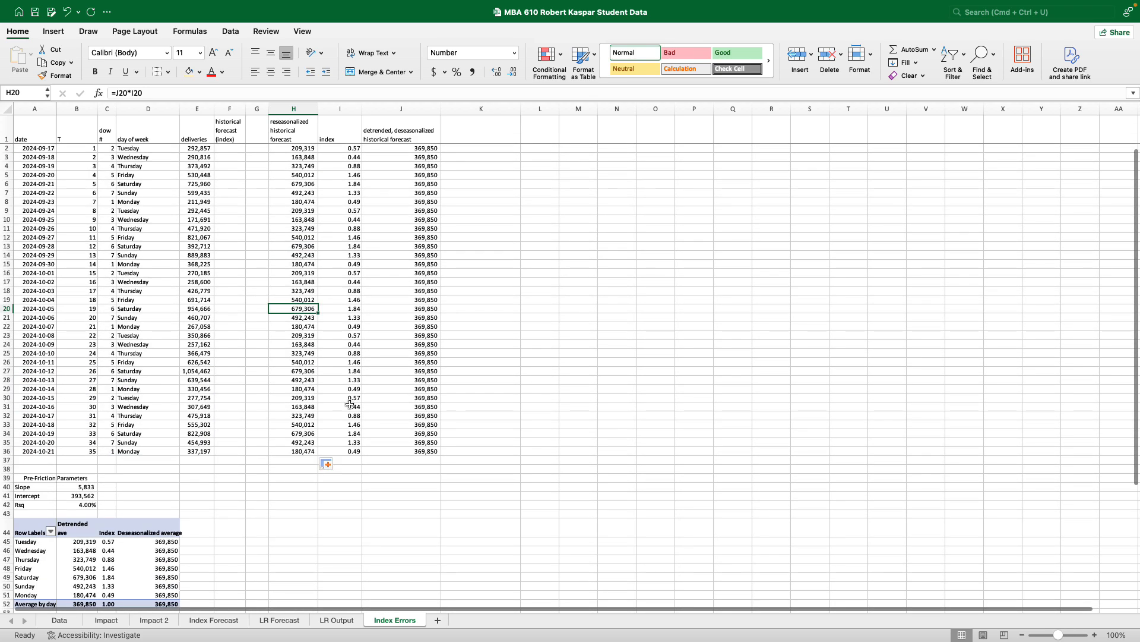
- Delete the empty column G between the historical forecast and reseasonalized historical forecast columns
{"action": "left_click_drag", "start_coordinate": [269, 109], "coordinate": [293, 107]}
{"action": "left_click", "coordinate": [271, 128]}
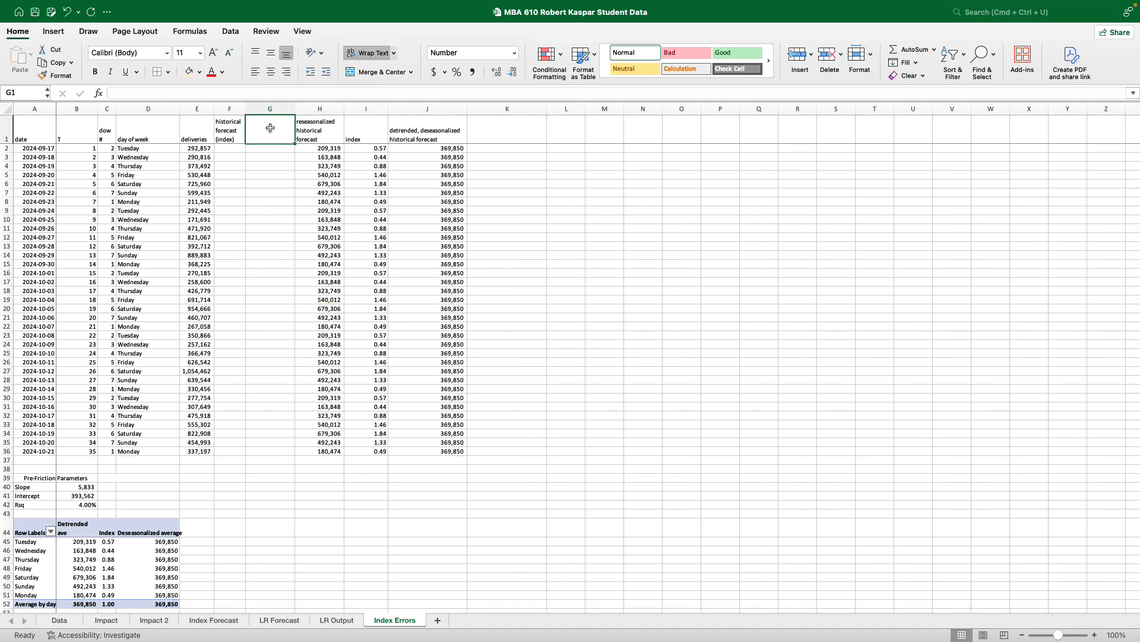
{"action": "left_click", "coordinate": [271, 109]}
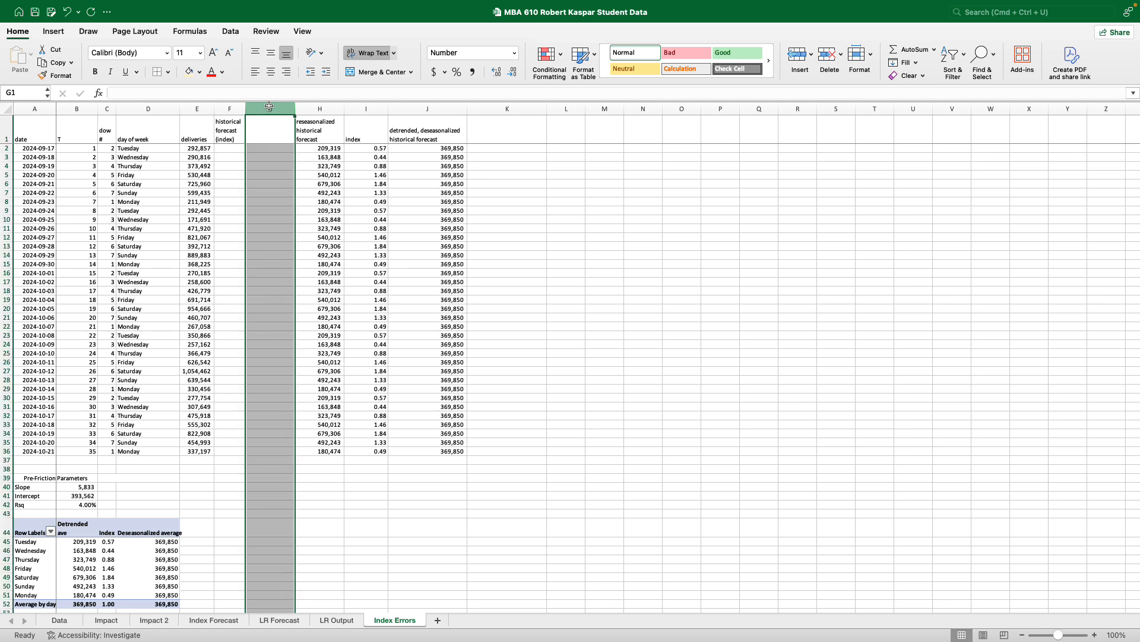
{"action": "right_click", "coordinate": [271, 111]}
{"action": "left_click", "coordinate": [289, 187]}
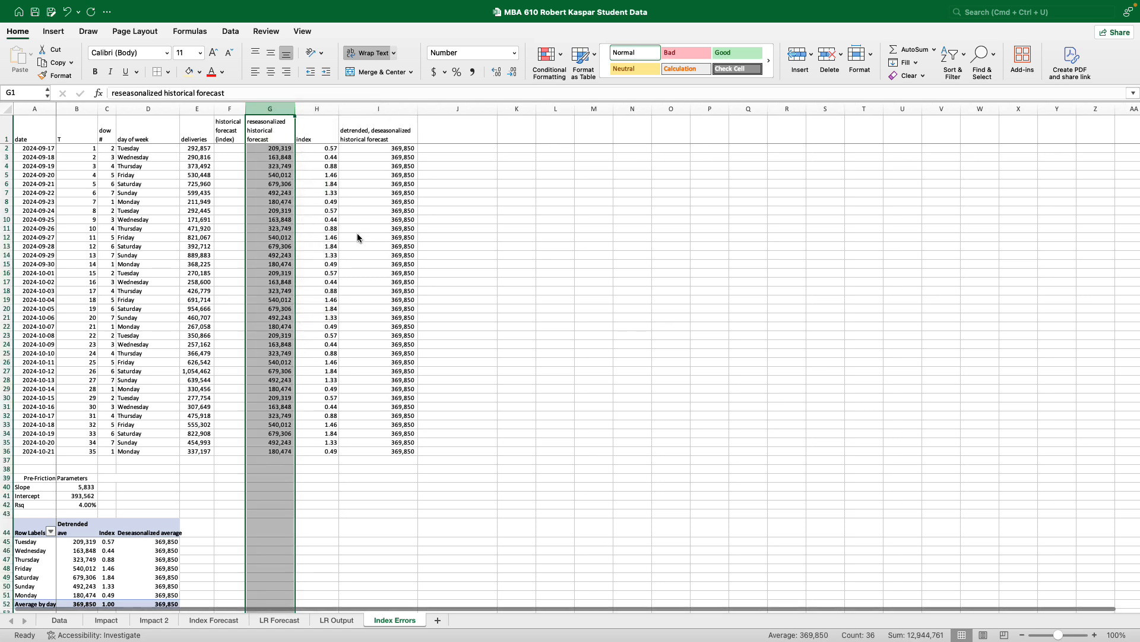
- Review the slope formula in B40 and the Index Forecast sheet's detrended deliveries formula in H2 as the basis for retrending
{"action": "left_click", "coordinate": [230, 149]}
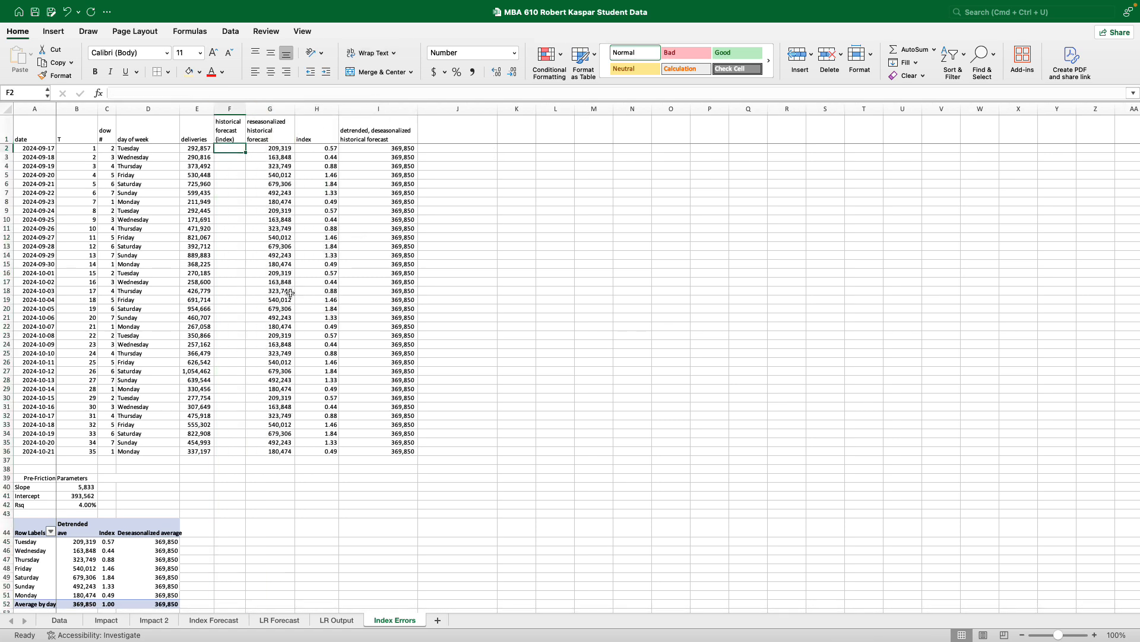
{"action": "left_click", "coordinate": [76, 487]}
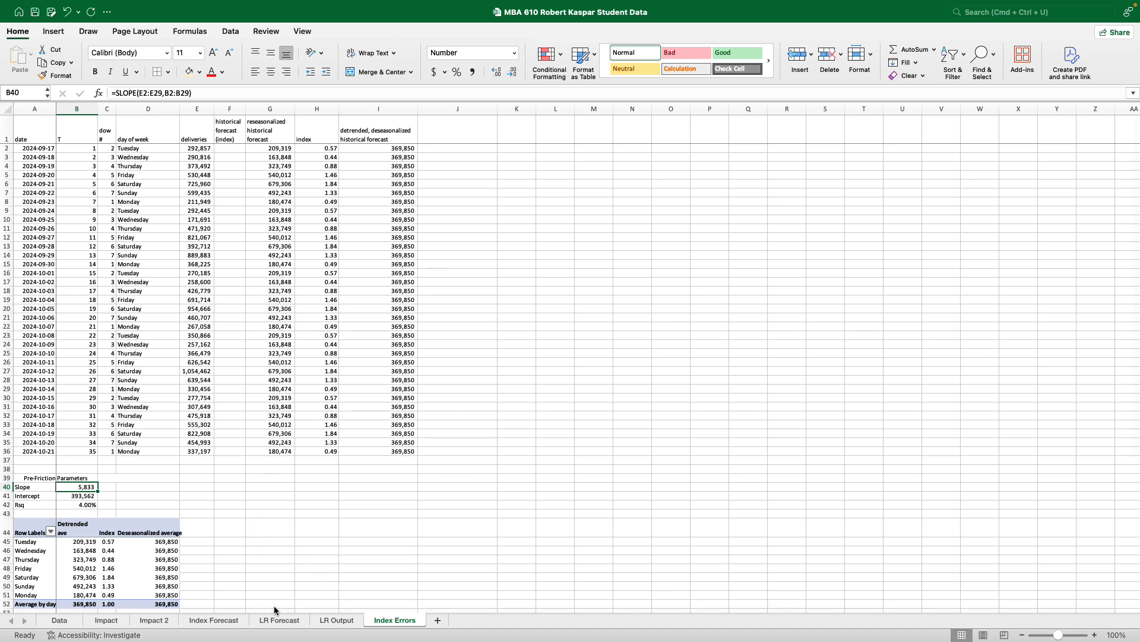
{"action": "left_click", "coordinate": [213, 621]}
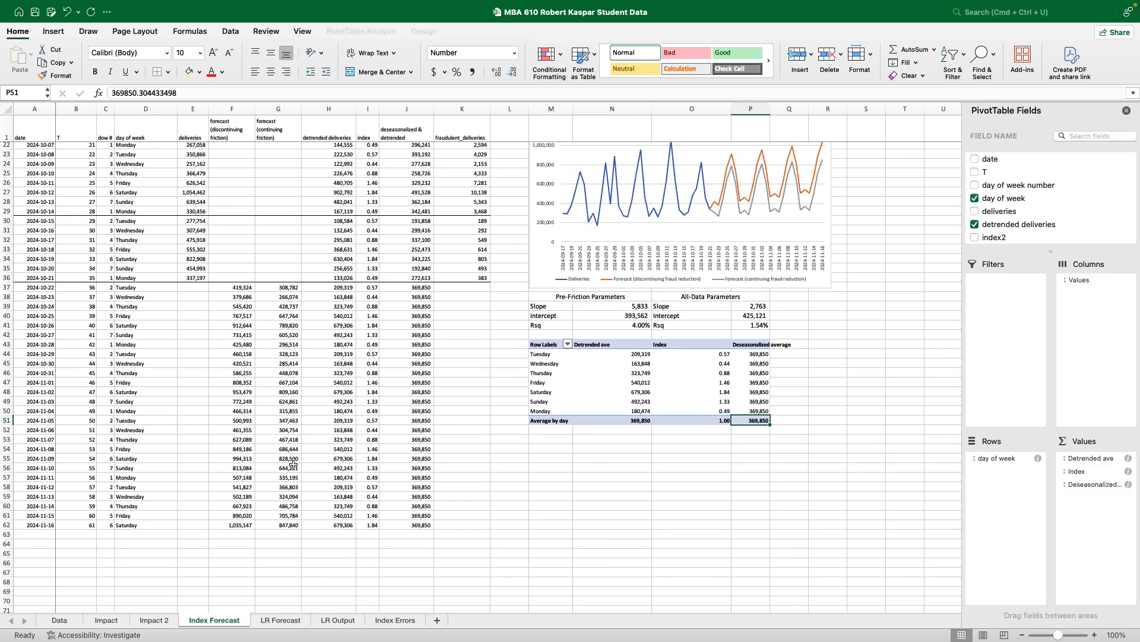
{"action": "scroll", "coordinate": [295, 438], "scroll_direction": "up", "scroll_amount": 6}
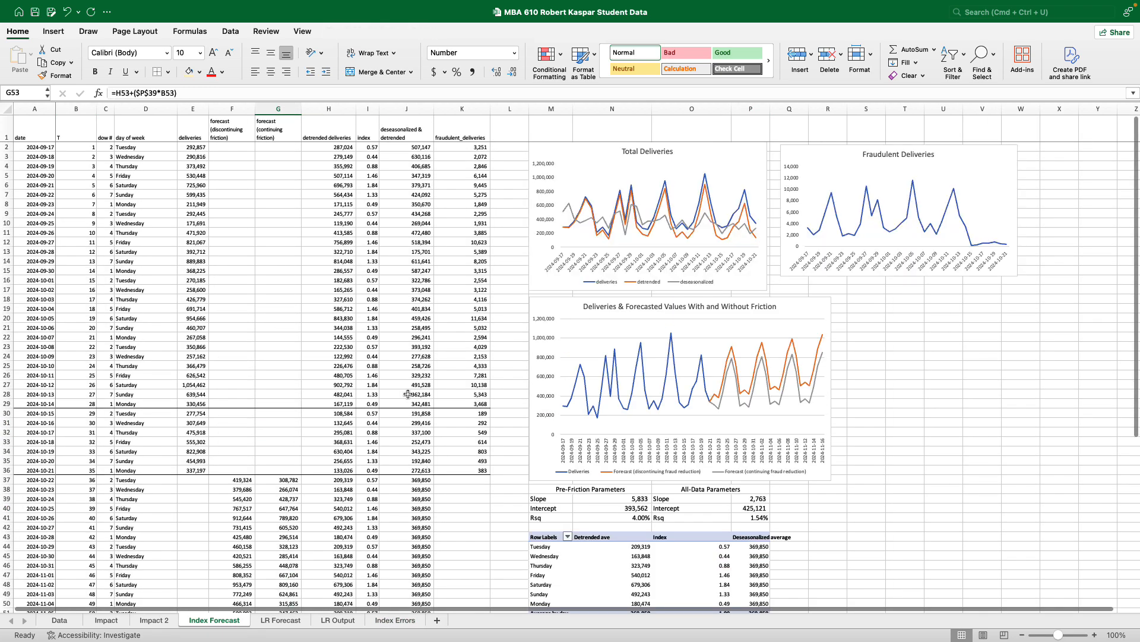
{"action": "left_click", "coordinate": [193, 148]}
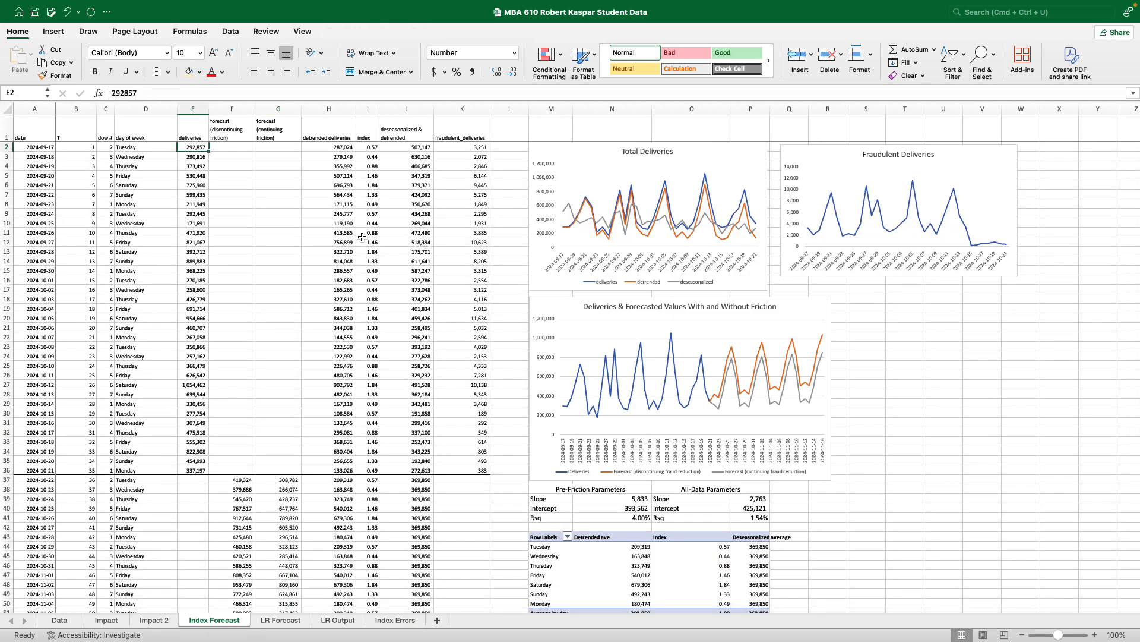
{"action": "left_click", "coordinate": [342, 147]}
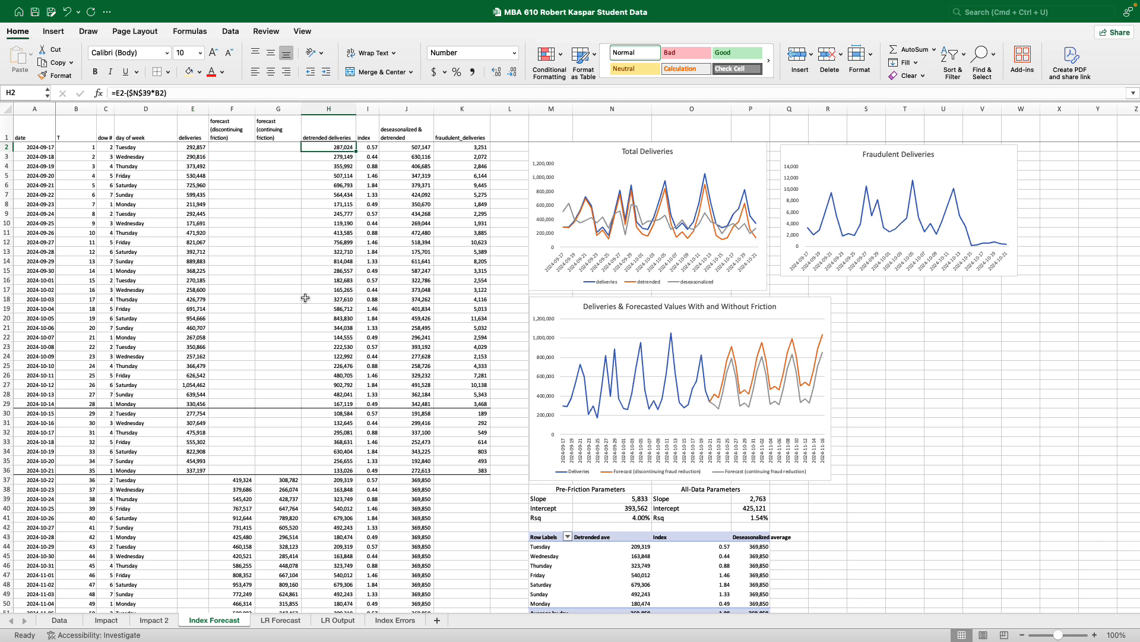
- On Index Errors, calculate the retrended historical forecast in F2 with the formula =G2+(B2*$B$40)
{"action": "left_click", "coordinate": [395, 619]}
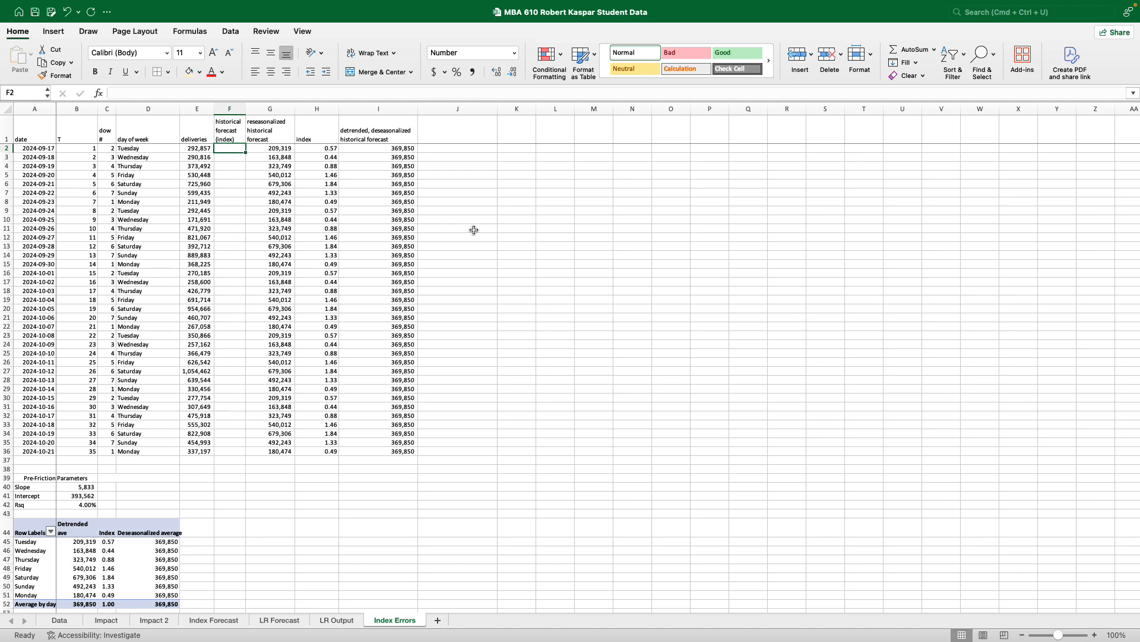
{"action": "scroll", "coordinate": [393, 246], "scroll_direction": "down", "scroll_amount": 3}
{"action": "scroll", "coordinate": [392, 246], "scroll_direction": "up", "scroll_amount": 3}
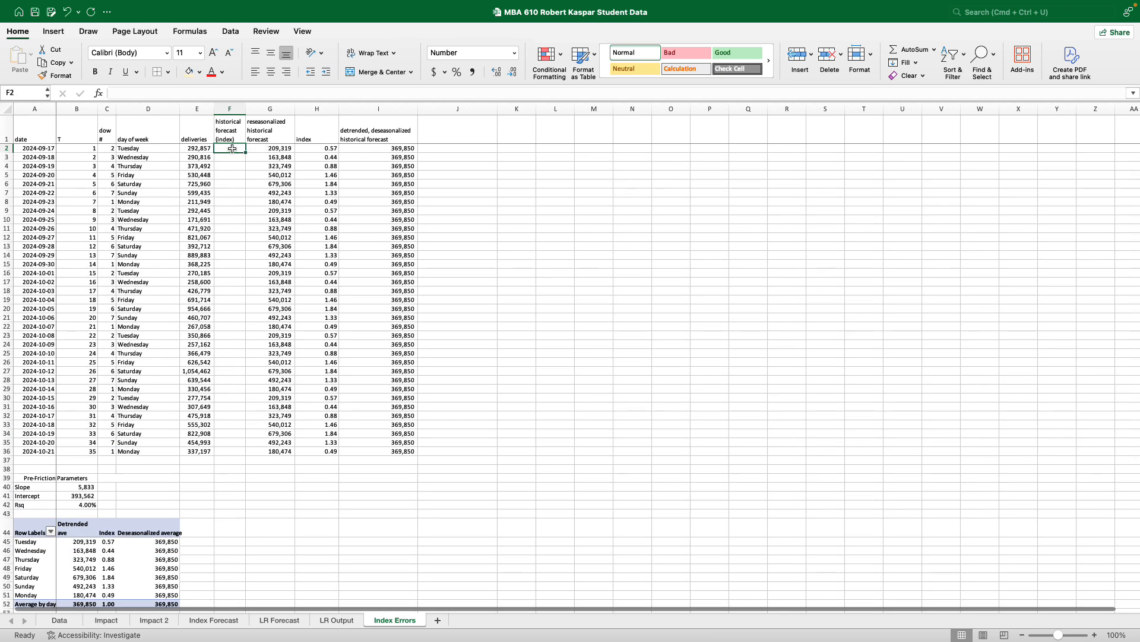
{"action": "type", "text": "="}
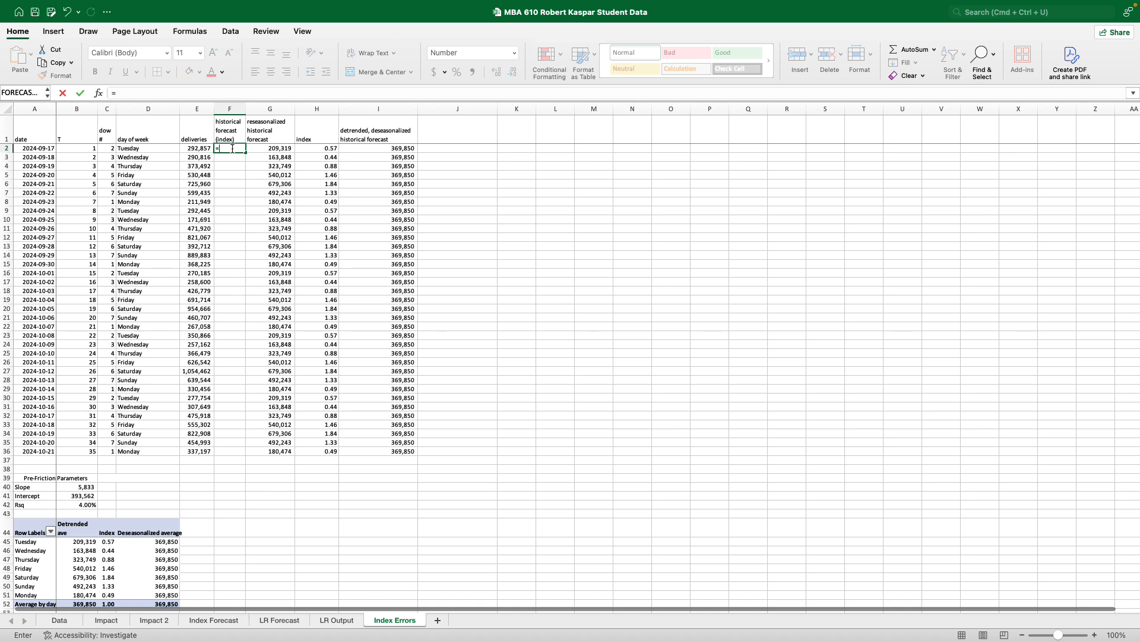
{"action": "left_click", "coordinate": [271, 149]}
{"action": "type", "text": "+("}
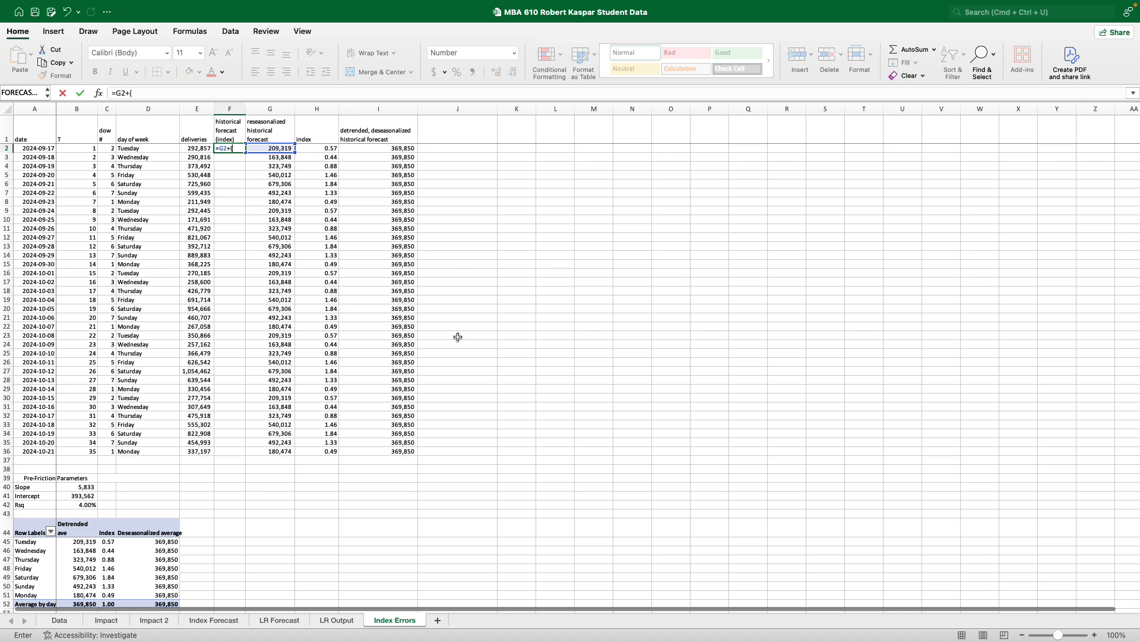
{"action": "left_click", "coordinate": [83, 148]}
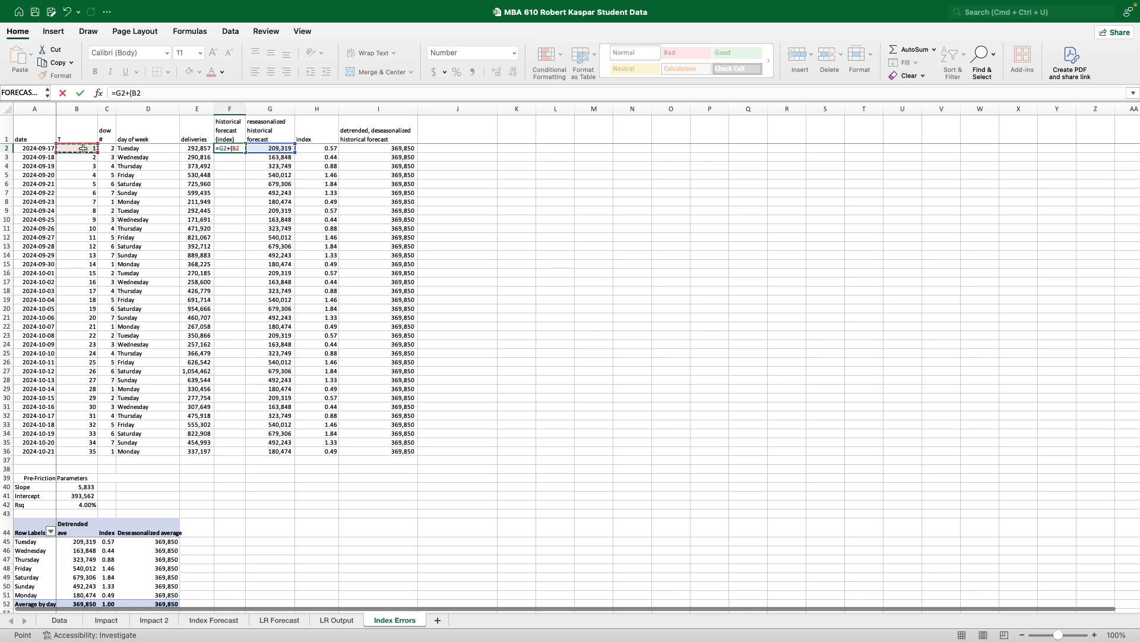
{"action": "type", "text": "*"}
{"action": "left_click", "coordinate": [86, 487]}
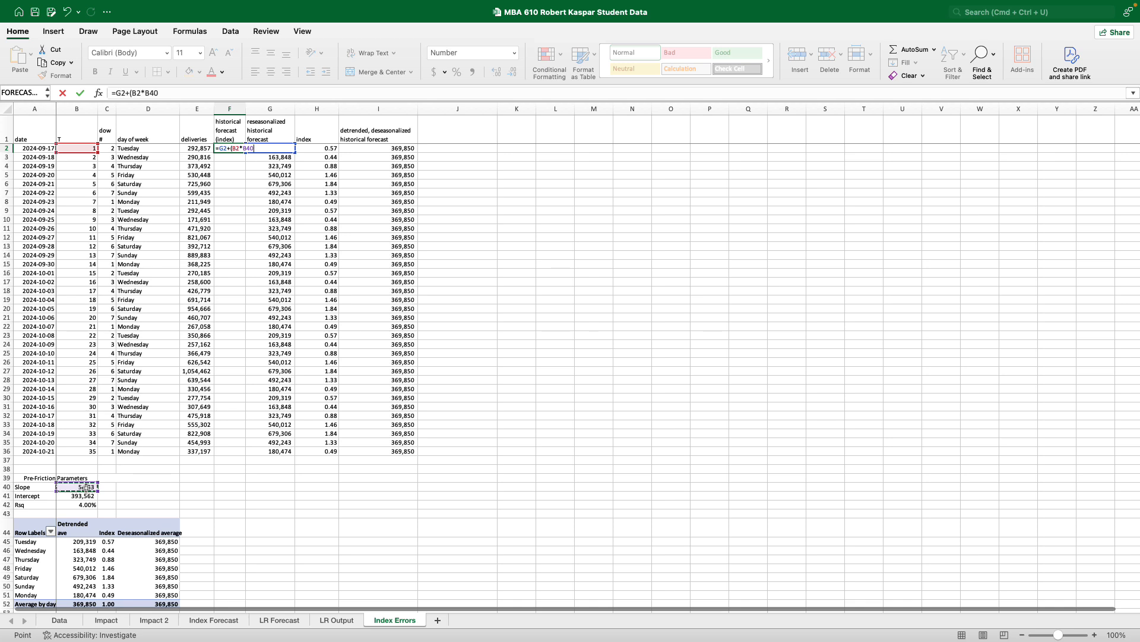
{"action": "key", "text": "F4"}
{"action": "type", "text": ")"}
{"action": "key", "text": "Return"}
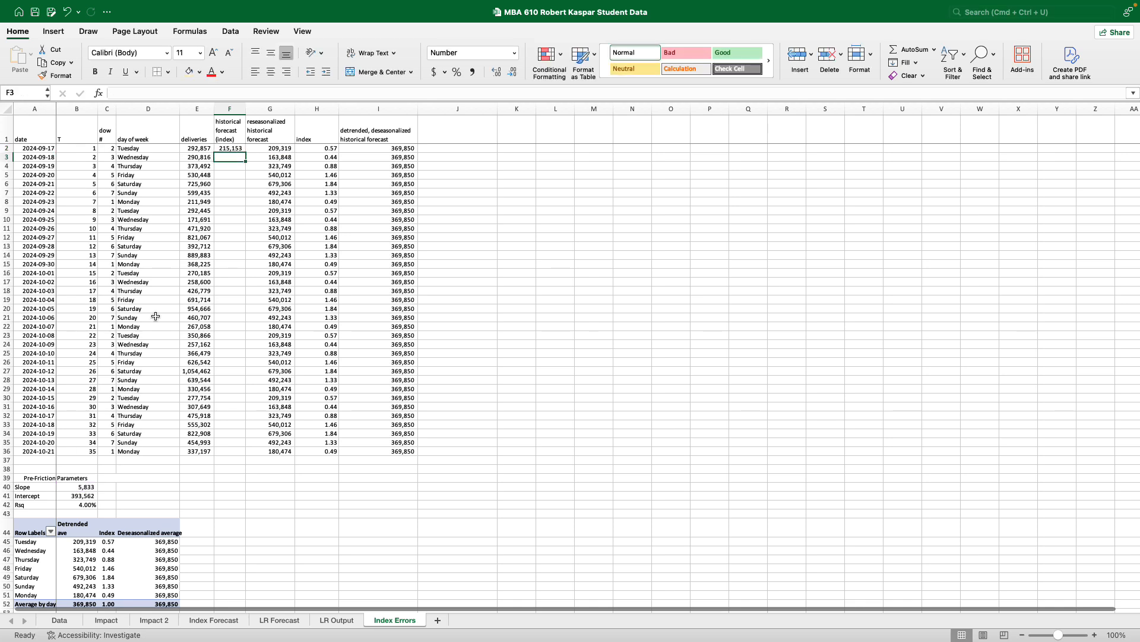
- Fill the historical forecast (index) formula from F2 down through F36
{"action": "left_click", "coordinate": [226, 147]}
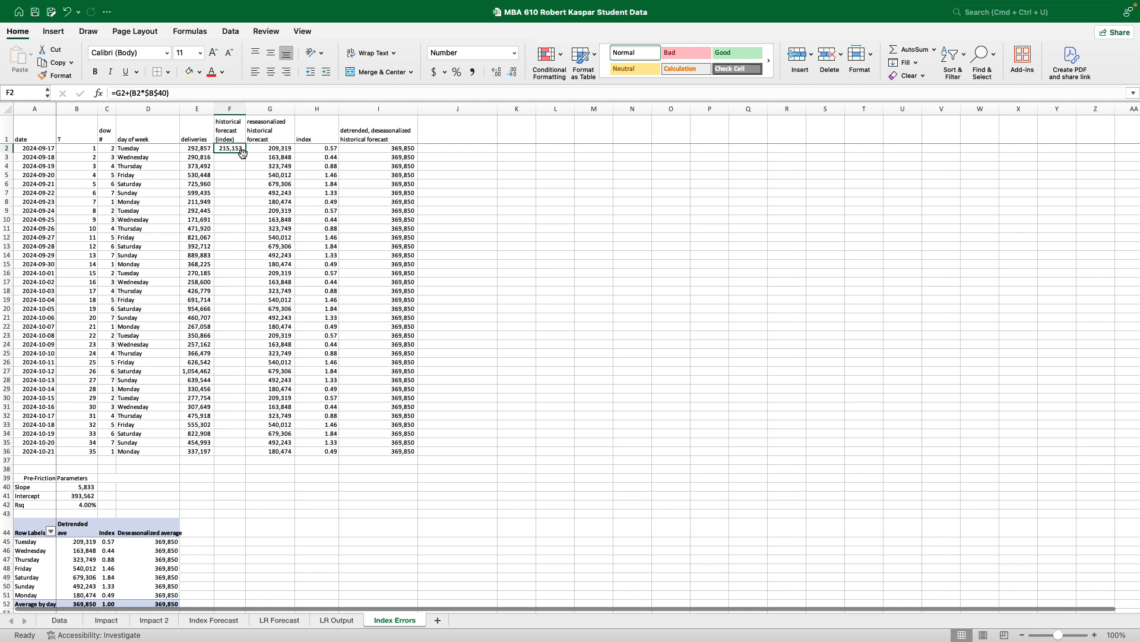
{"action": "left_click_drag", "start_coordinate": [245, 152], "coordinate": [246, 456]}
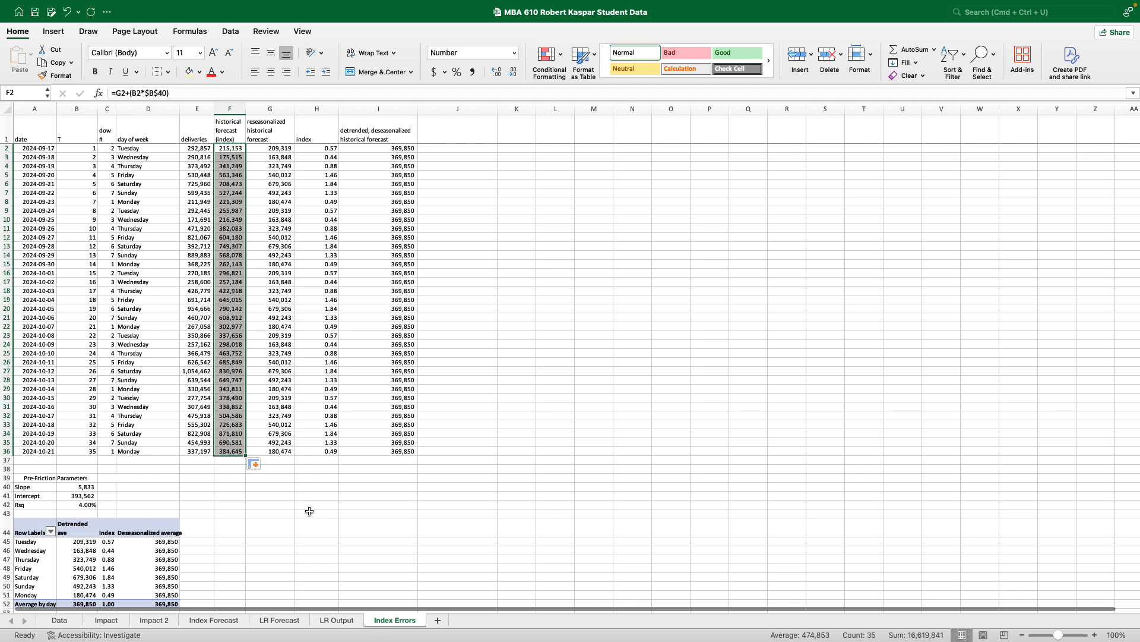
{"action": "left_click", "coordinate": [309, 511]}
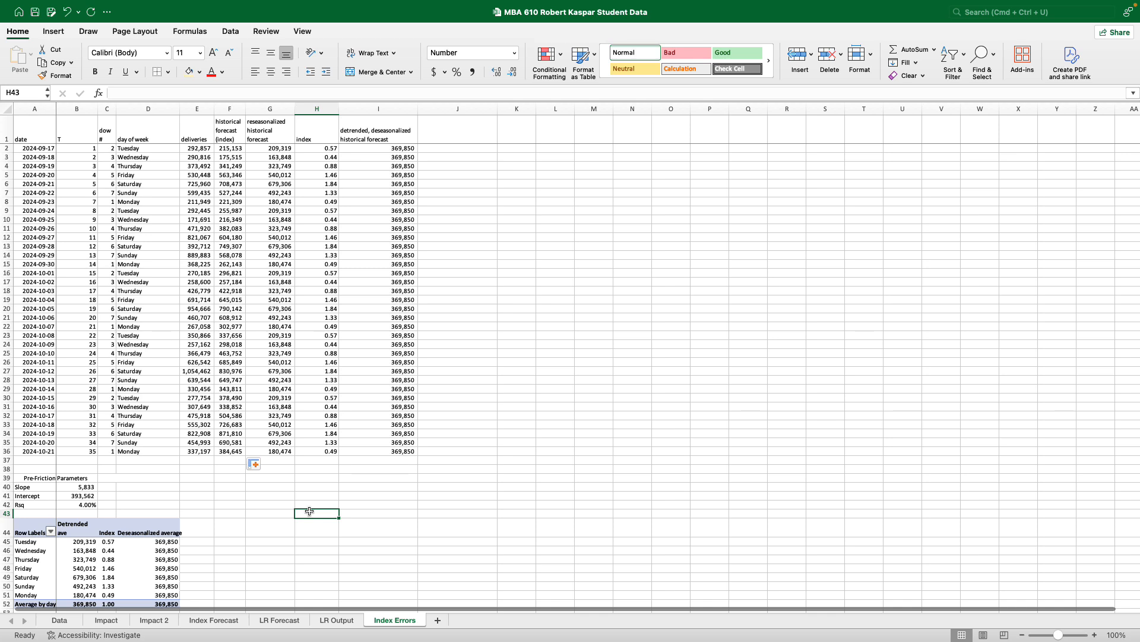
- Insert a 2-D line chart of the deliveries in E2:E36 and place it beside the upper rows of the data table
{"action": "left_click_drag", "start_coordinate": [196, 149], "coordinate": [191, 451]}
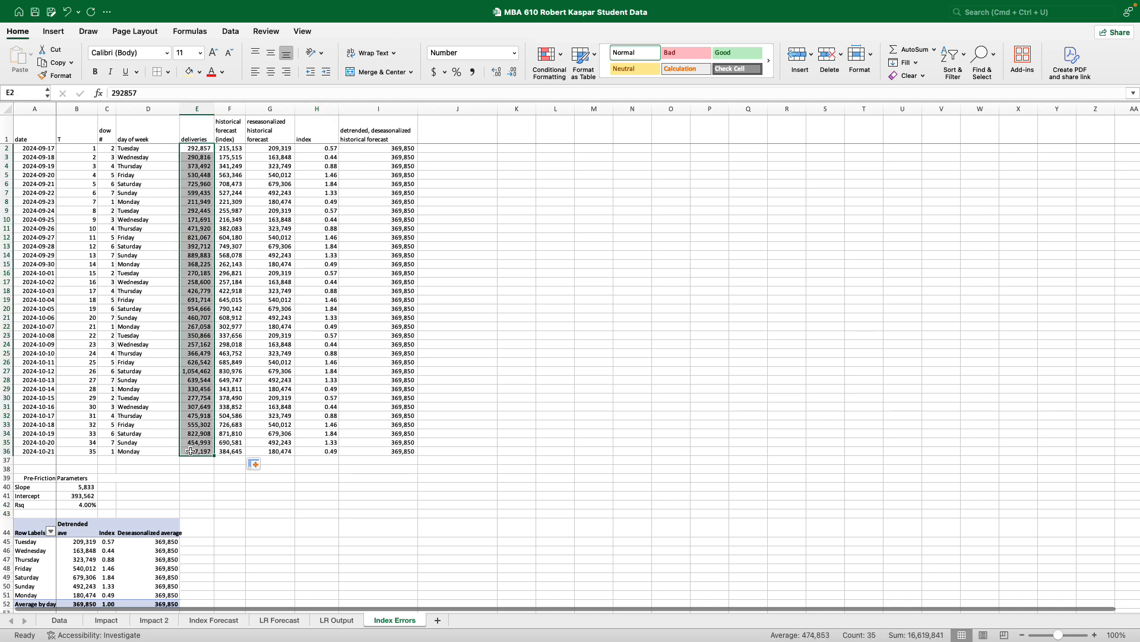
{"action": "left_click", "coordinate": [53, 31]}
{"action": "left_click", "coordinate": [333, 60]}
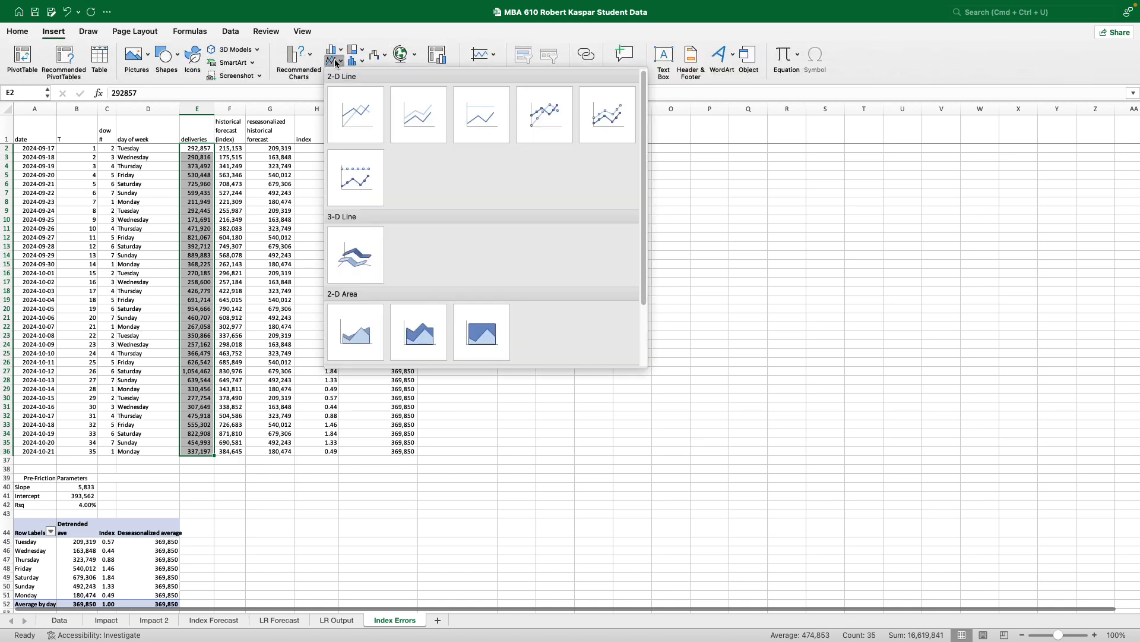
{"action": "left_click", "coordinate": [356, 107]}
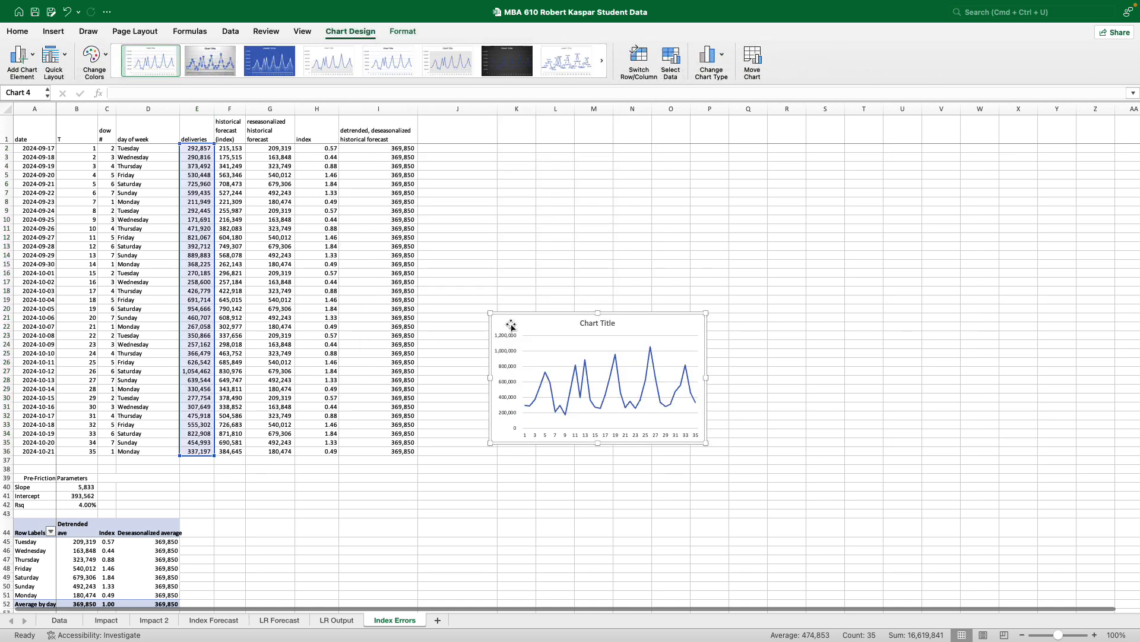
{"action": "left_click_drag", "start_coordinate": [510, 322], "coordinate": [523, 164]}
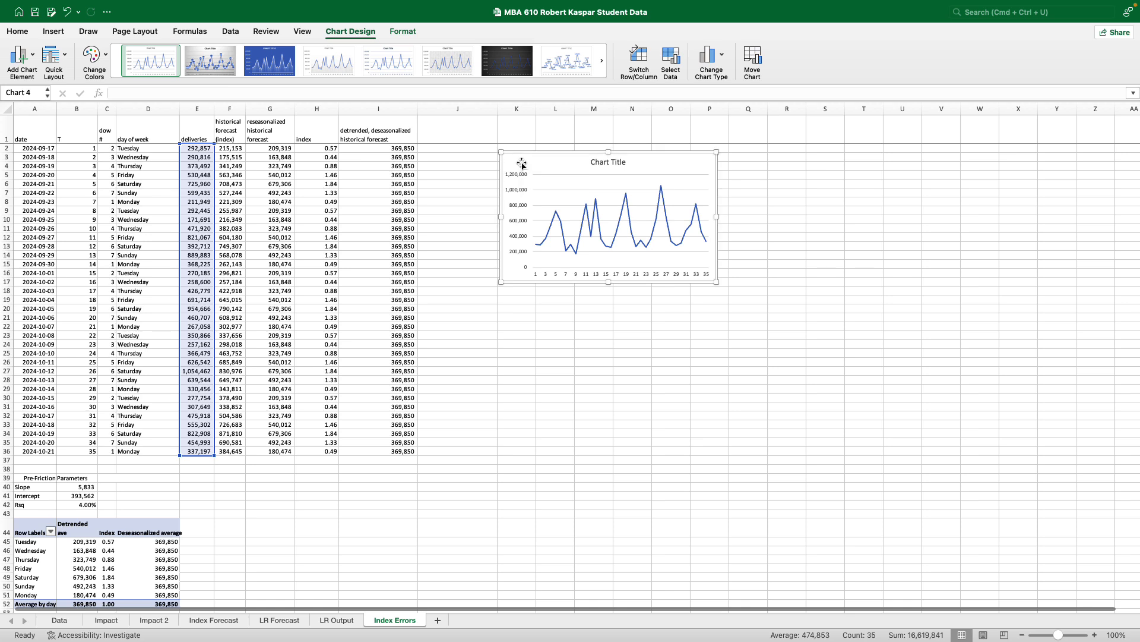
- Name the chart's deliveries series "total deliveries" and use the dates in A2:A36 as its horizontal axis labels
{"action": "right_click", "coordinate": [565, 185]}
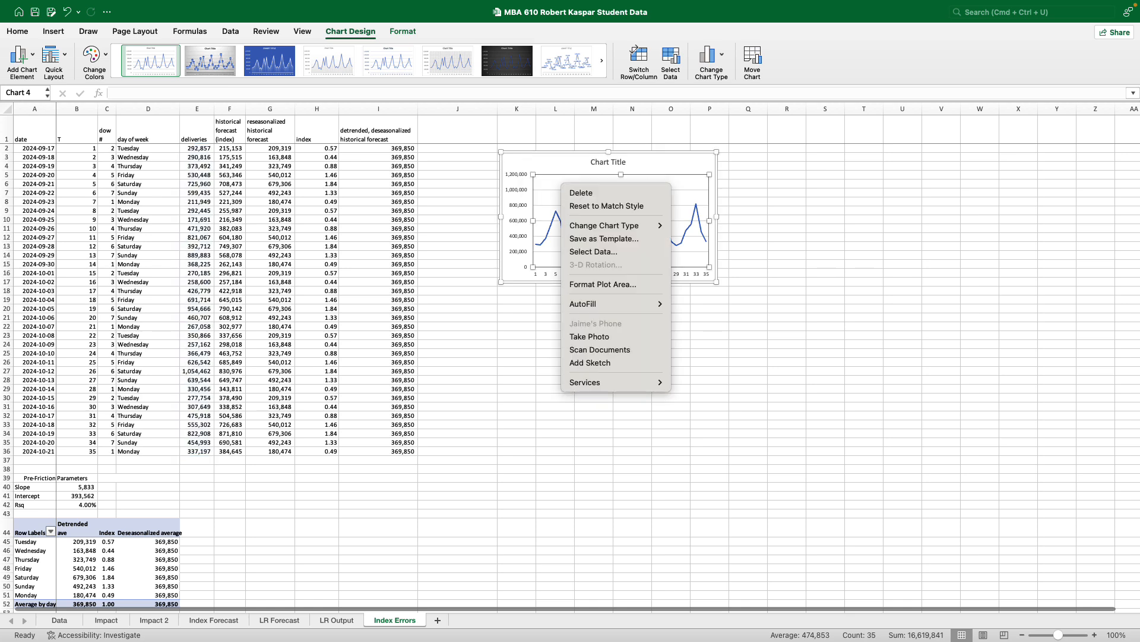
{"action": "left_click", "coordinate": [592, 252]}
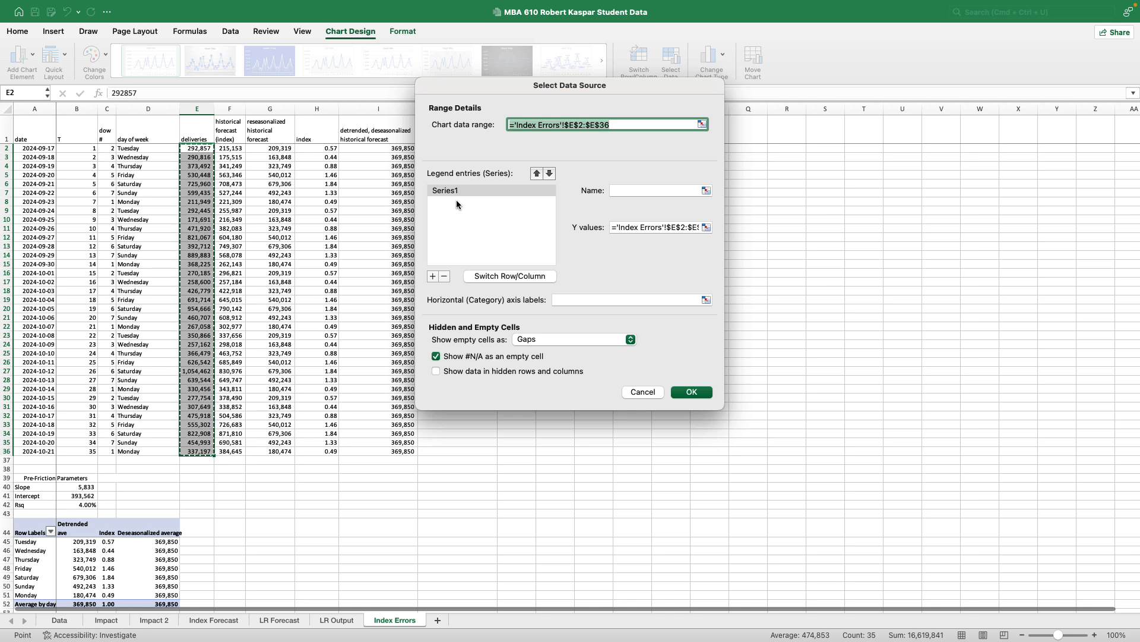
{"action": "left_click", "coordinate": [639, 191]}
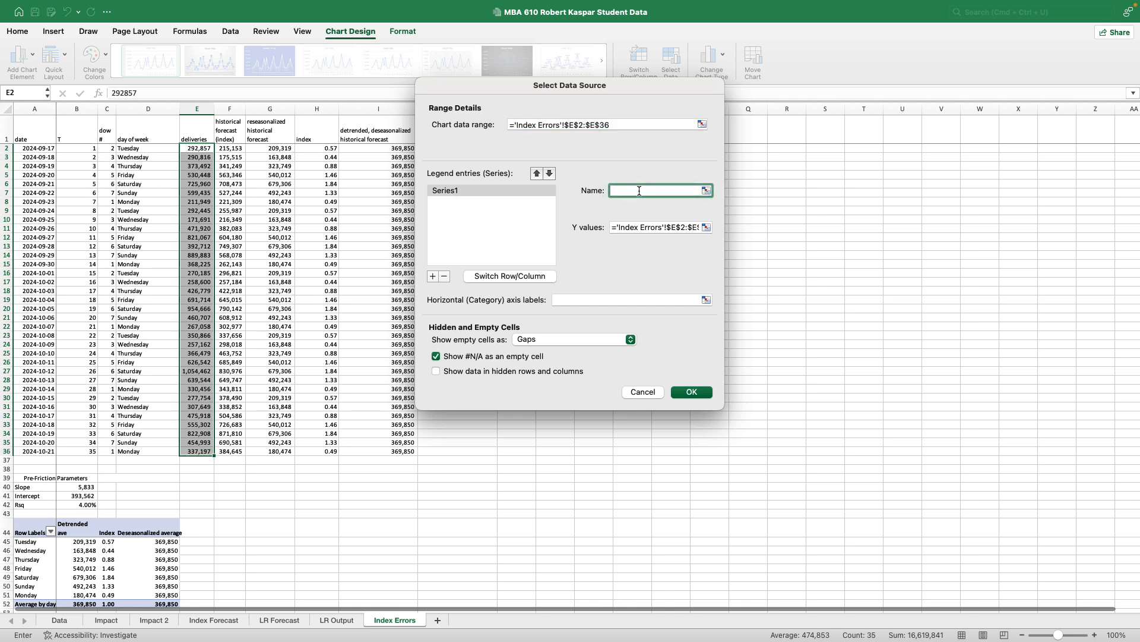
{"action": "type", "text": "total de"}
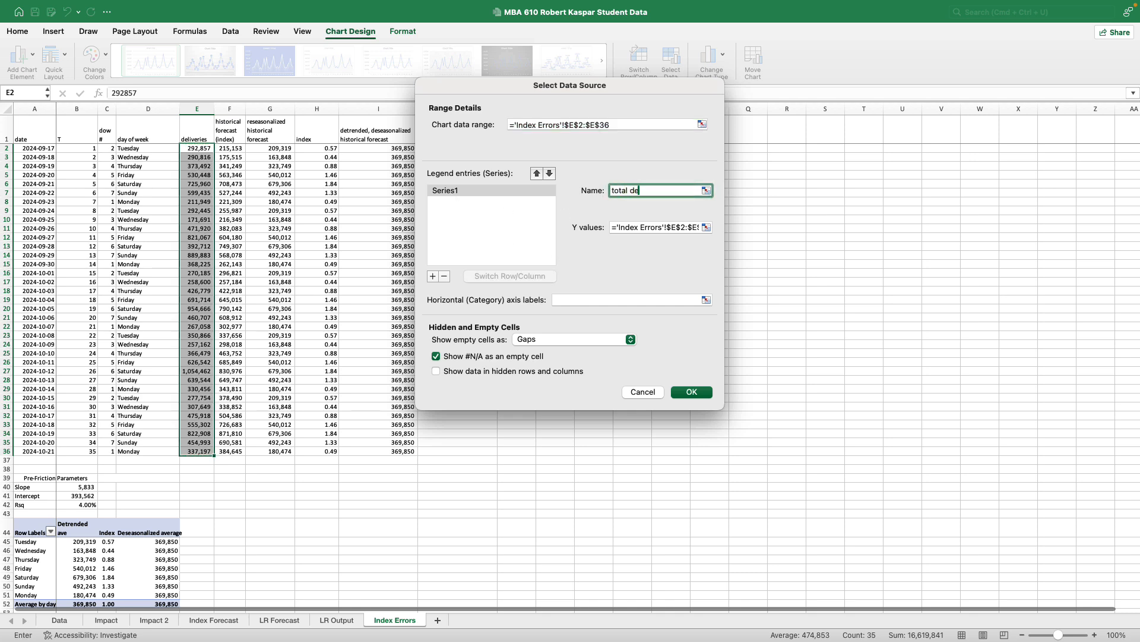
{"action": "type", "text": "liveries"}
{"action": "left_click", "coordinate": [601, 299]}
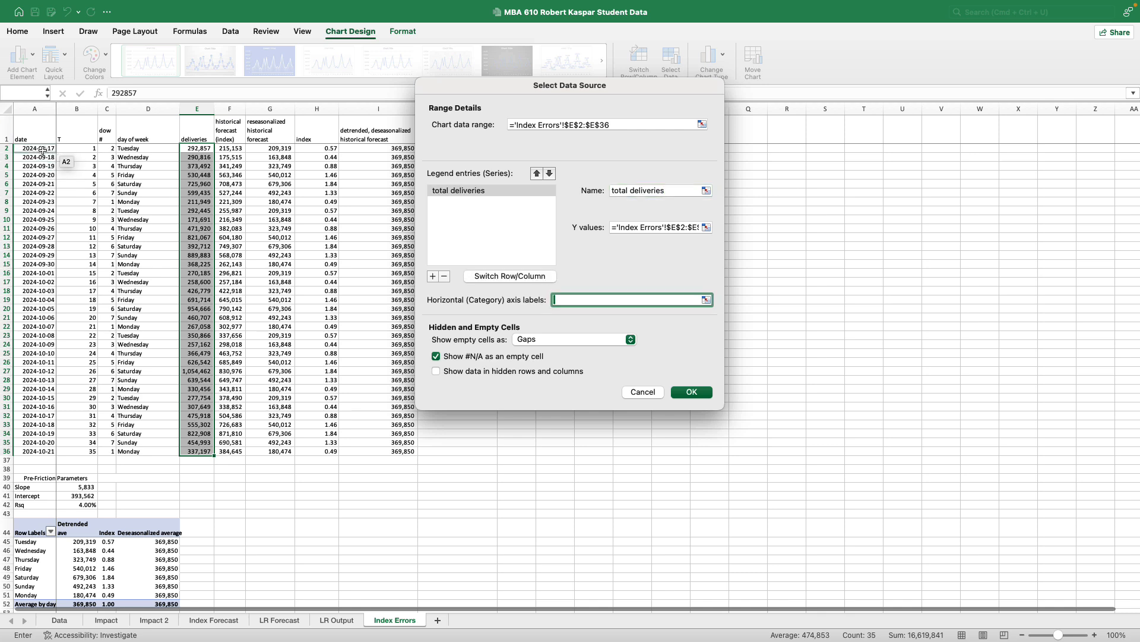
{"action": "left_click_drag", "start_coordinate": [41, 150], "coordinate": [33, 449]}
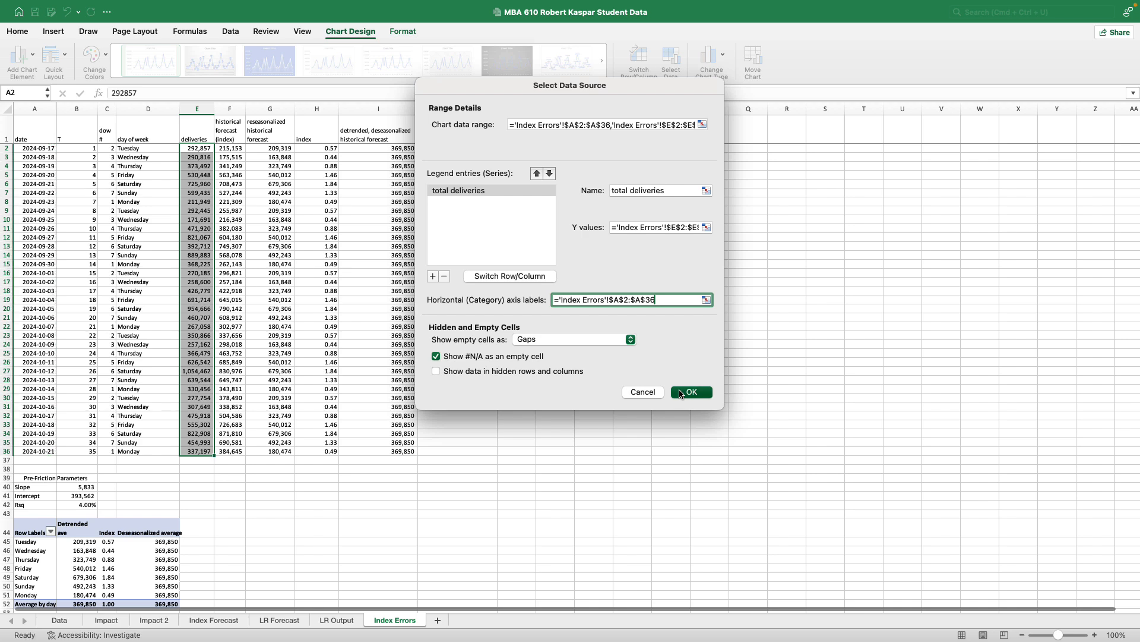
{"action": "left_click", "coordinate": [681, 394]}
- Add a second series to the deliveries chart named "historical forecast (index)" with the Y values in F2:F36
{"action": "right_click", "coordinate": [565, 197]}
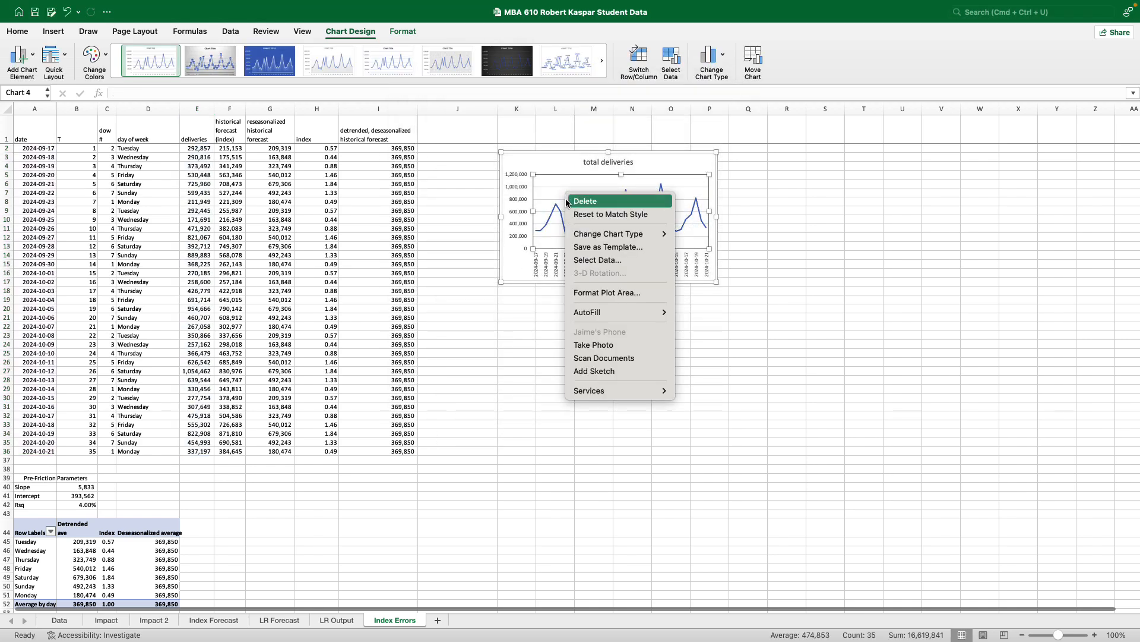
{"action": "left_click", "coordinate": [582, 261]}
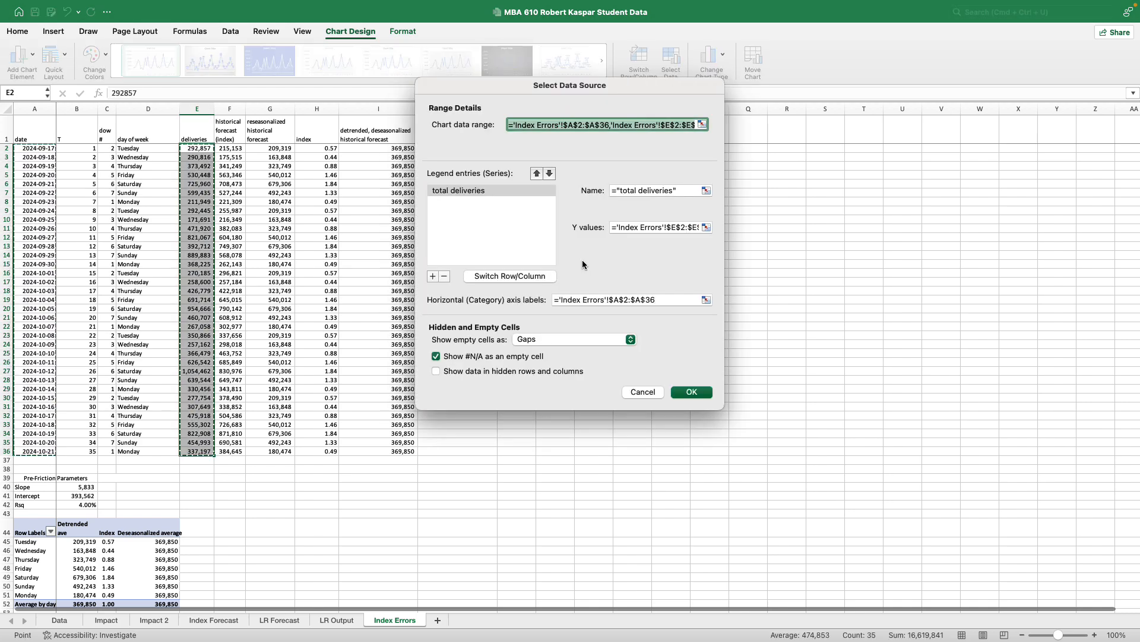
{"action": "left_click", "coordinate": [433, 277]}
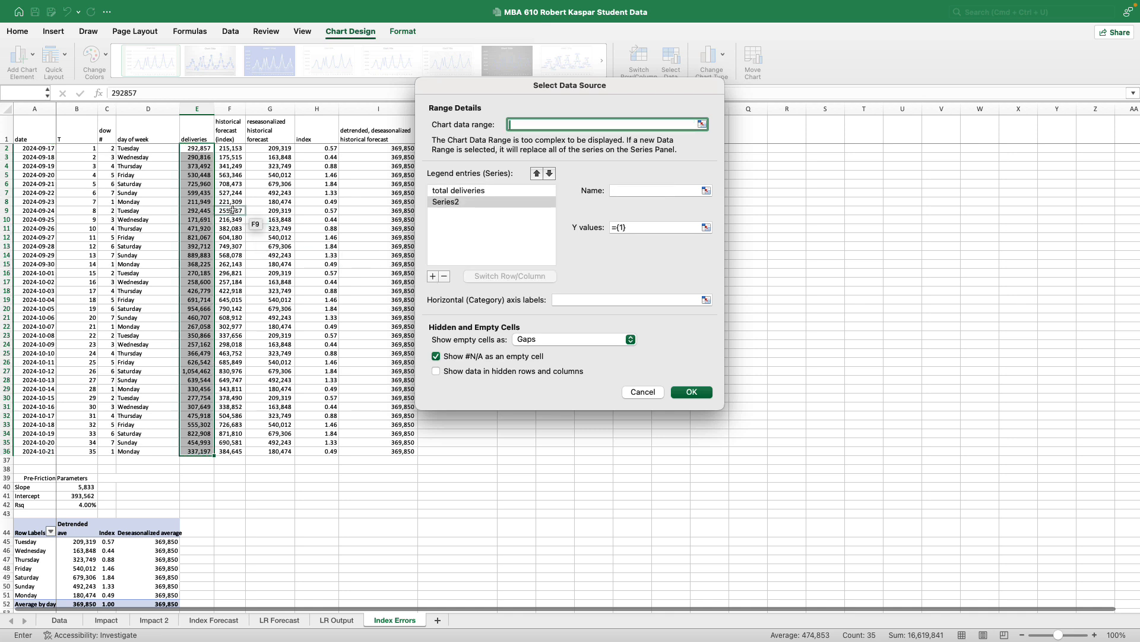
{"action": "left_click", "coordinate": [638, 194]}
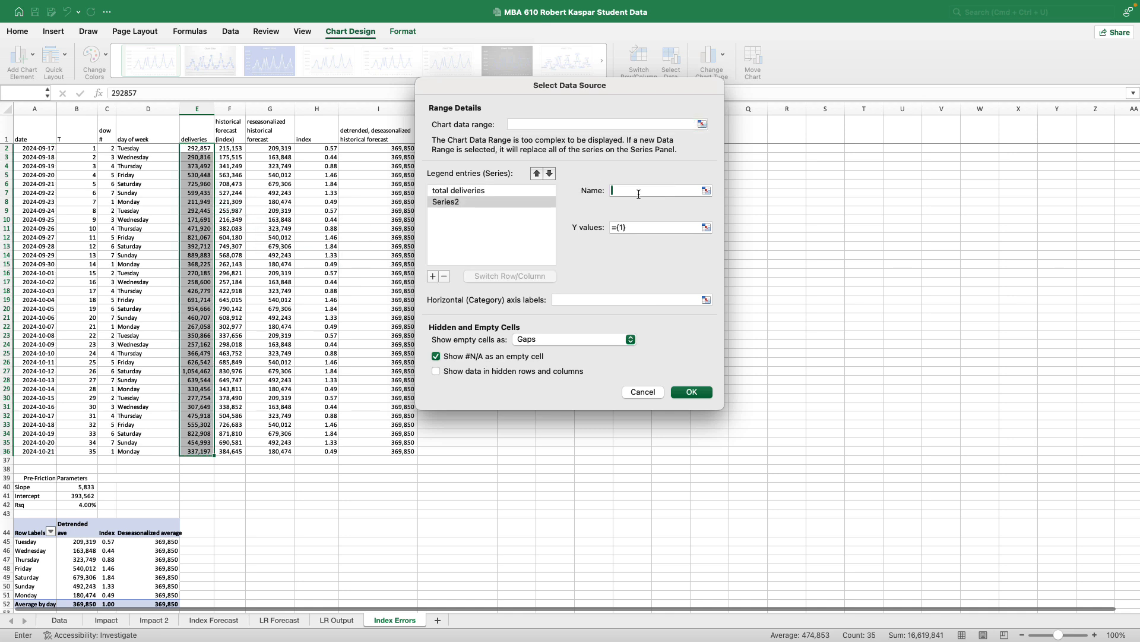
{"action": "type", "text": "histor"}
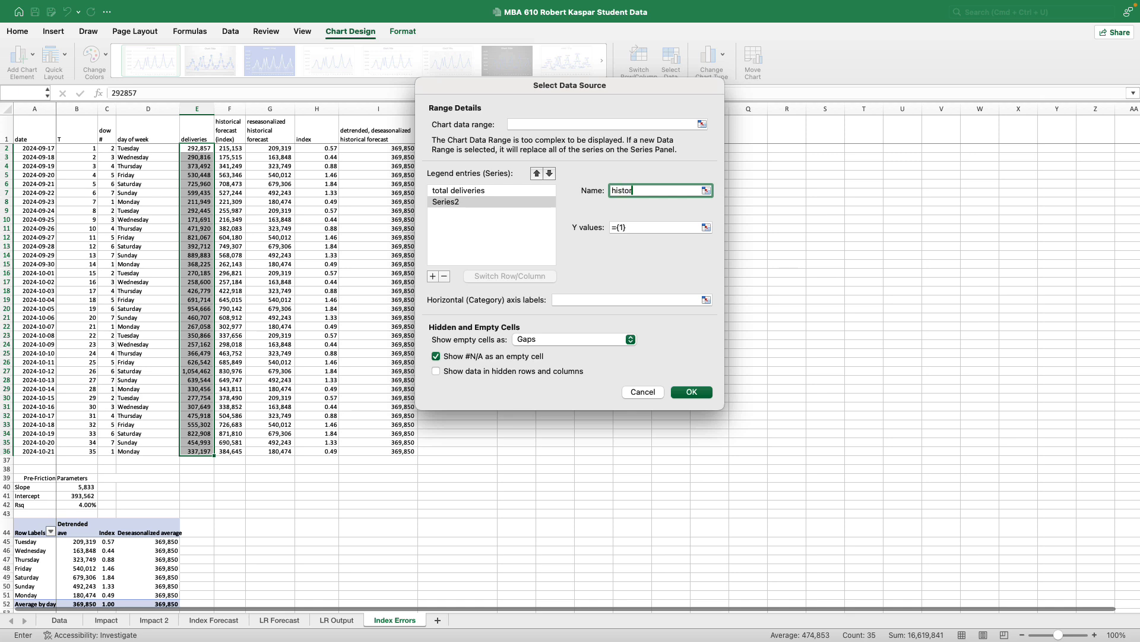
{"action": "type", "text": "ical forecast (index)"}
{"action": "key", "text": "Tab"}
{"action": "key", "text": "BackSpace"}
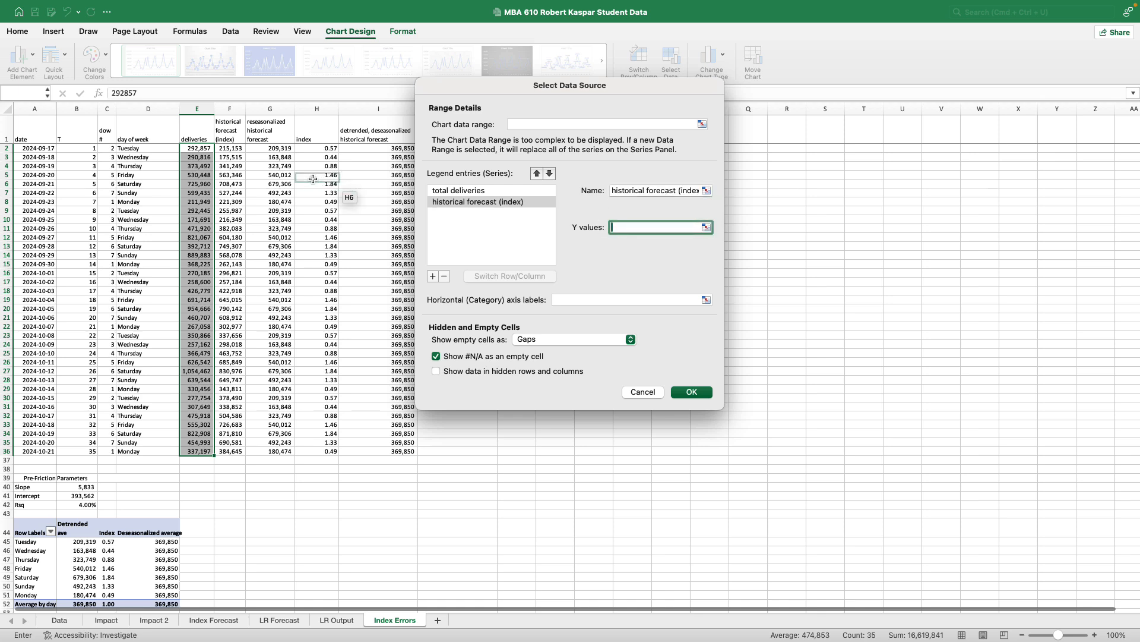
{"action": "left_click_drag", "start_coordinate": [229, 148], "coordinate": [229, 457]}
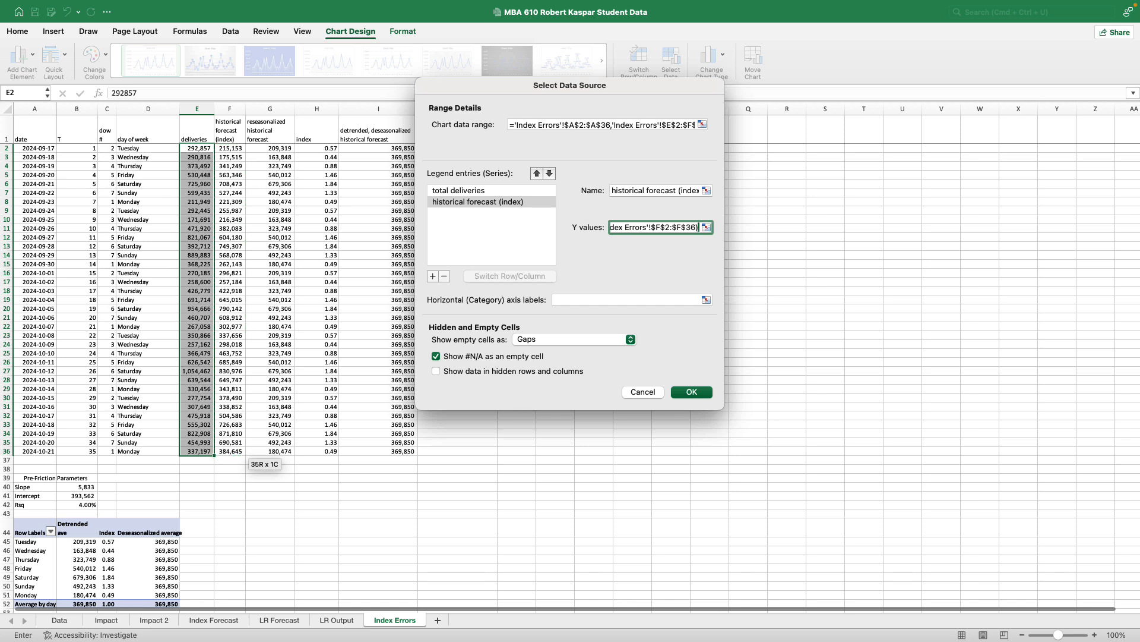
- Use the dates in A2:A36 as the historical forecast series' horizontal axis labels and apply the data source changes
{"action": "left_click", "coordinate": [584, 297]}
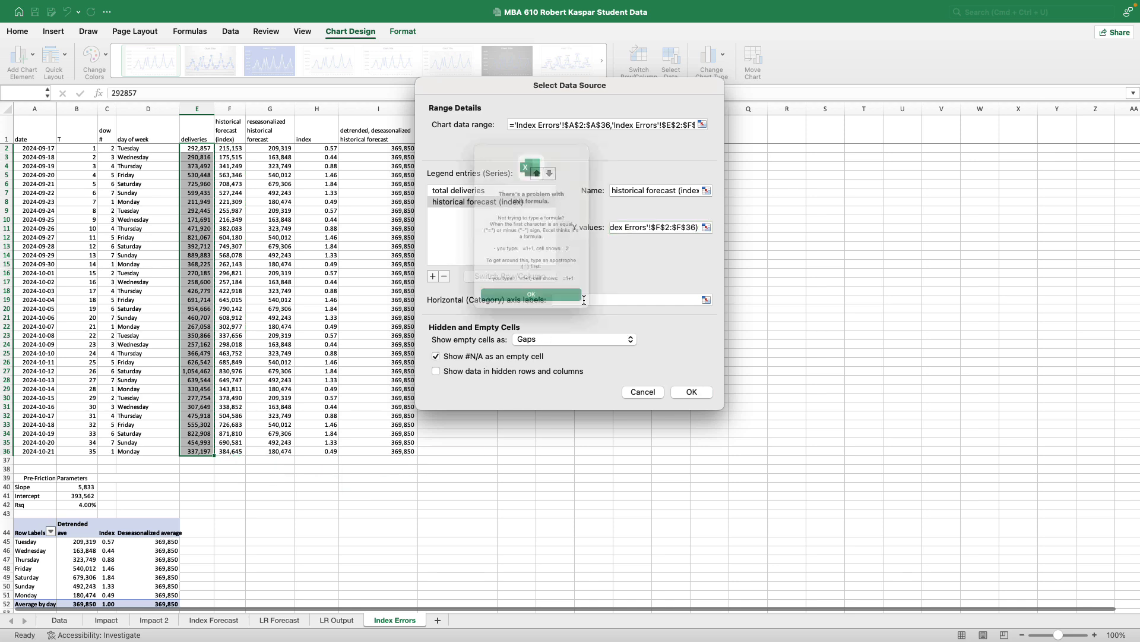
{"action": "left_click", "coordinate": [547, 319]}
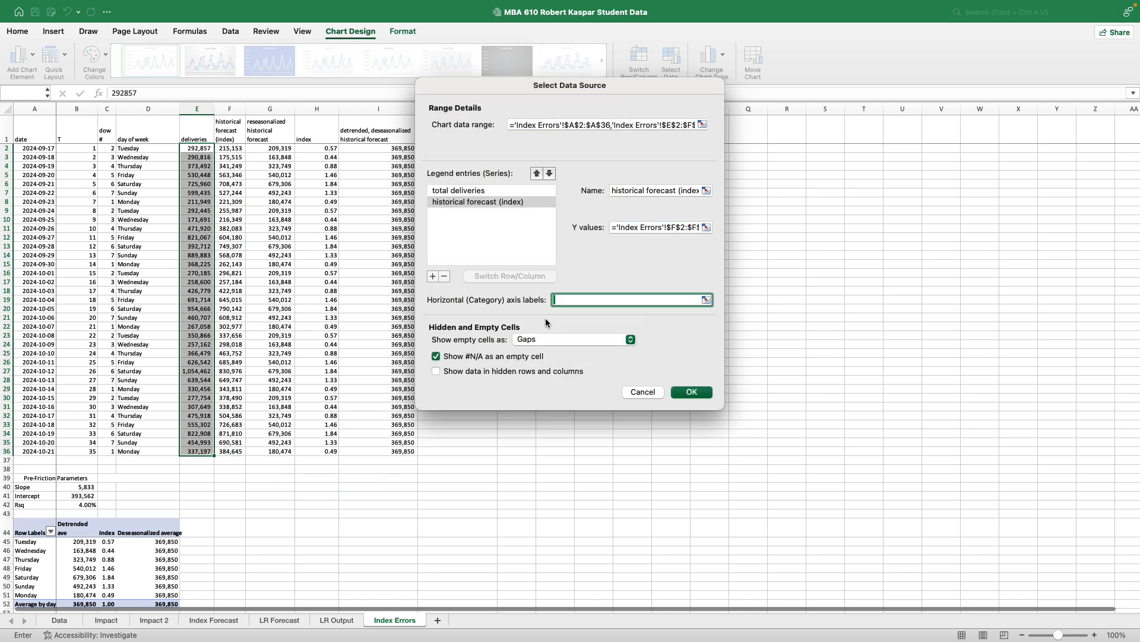
{"action": "left_click", "coordinate": [36, 148]}
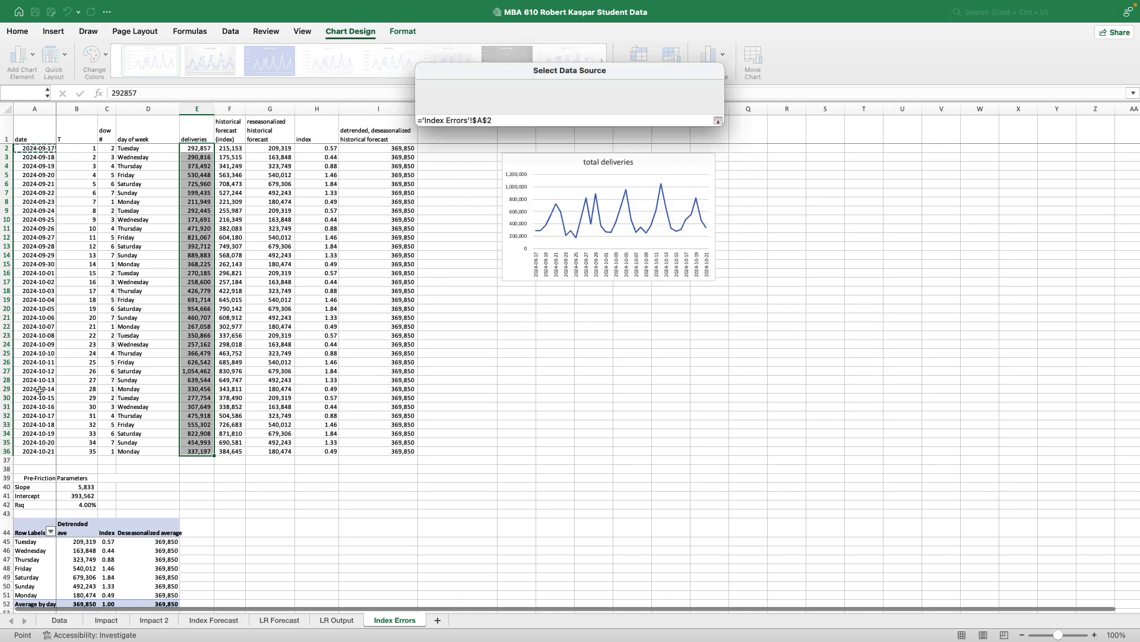
{"action": "left_click_drag", "start_coordinate": [39, 390], "coordinate": [37, 453]}
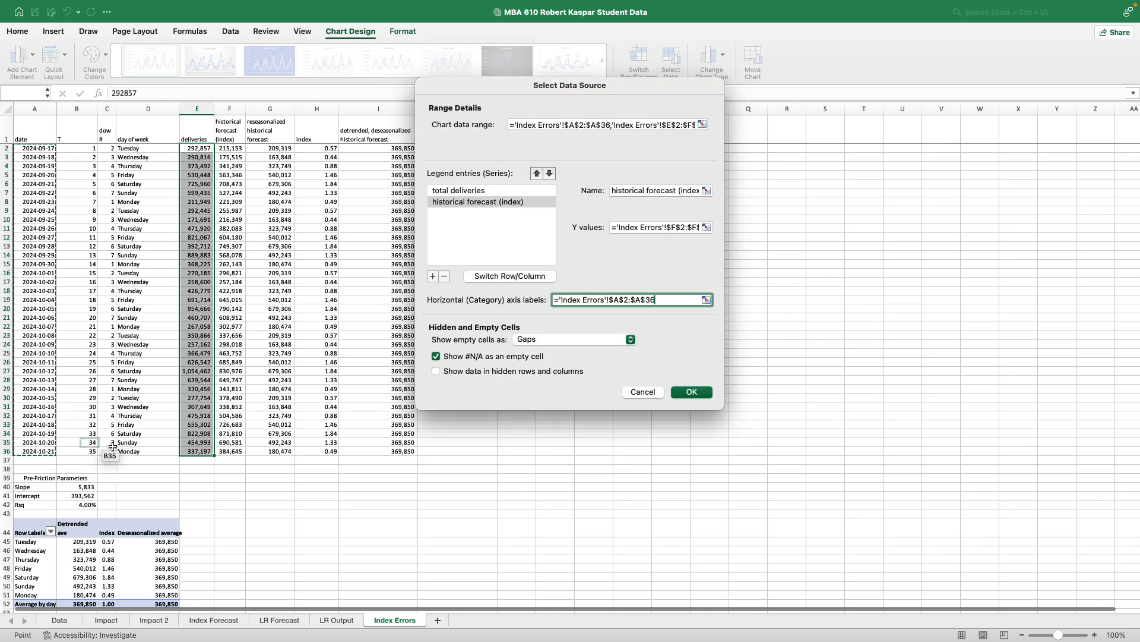
{"action": "left_click", "coordinate": [689, 392]}
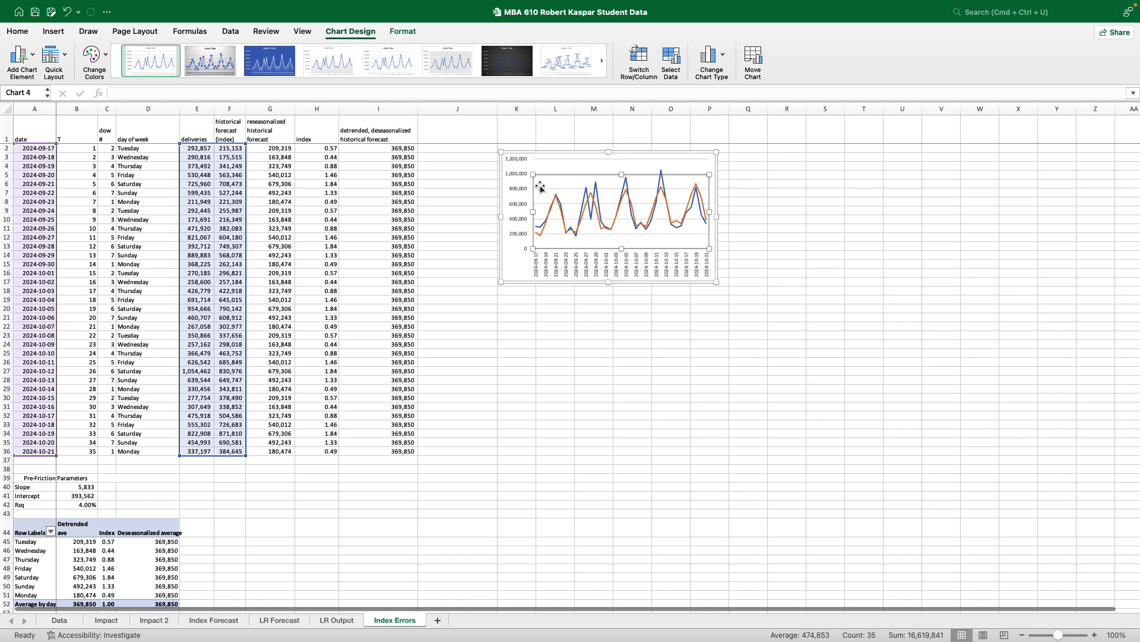
- Add a chart title above the plot and a legend at the bottom of the line chart
{"action": "mouse_move", "coordinate": [536, 237]}
{"action": "mouse_move", "coordinate": [663, 184]}
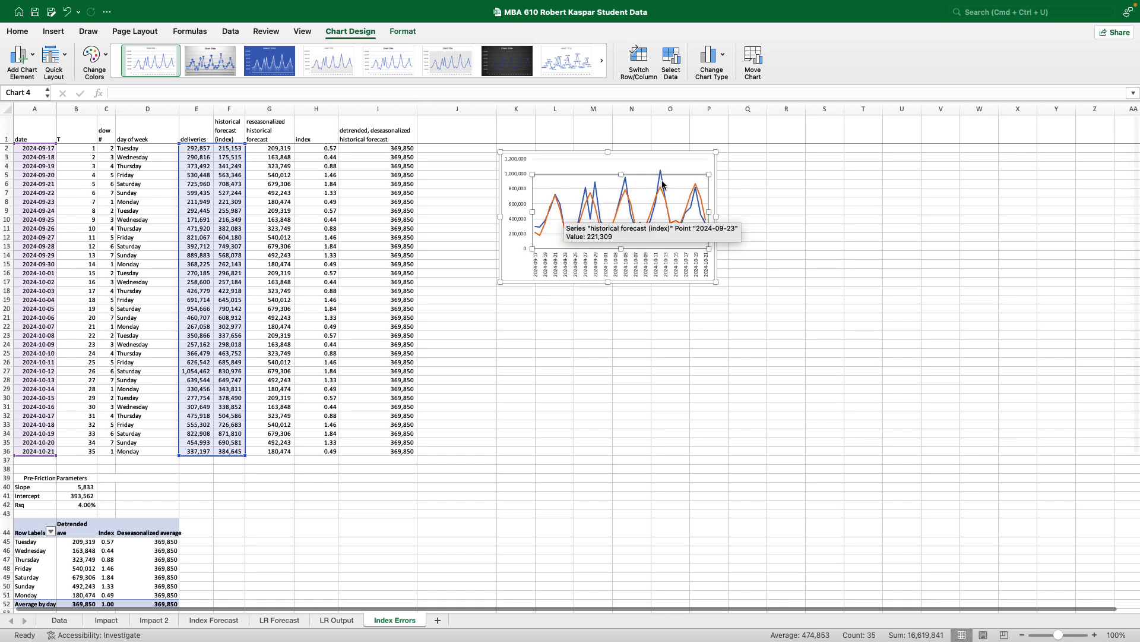
{"action": "mouse_move", "coordinate": [626, 190]}
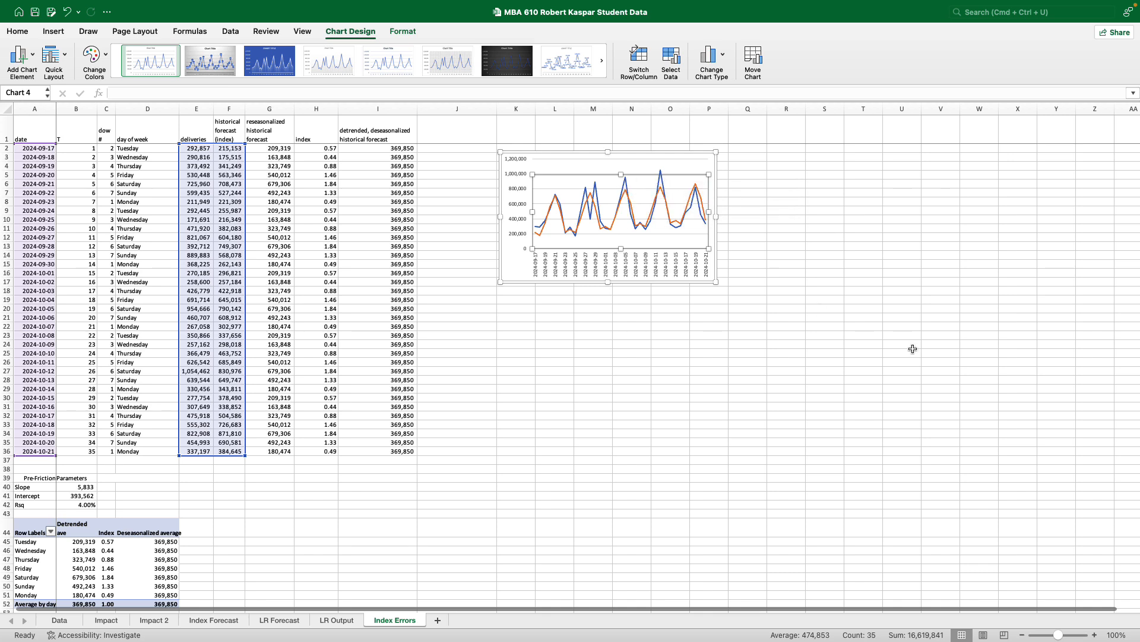
{"action": "left_click", "coordinate": [33, 56]}
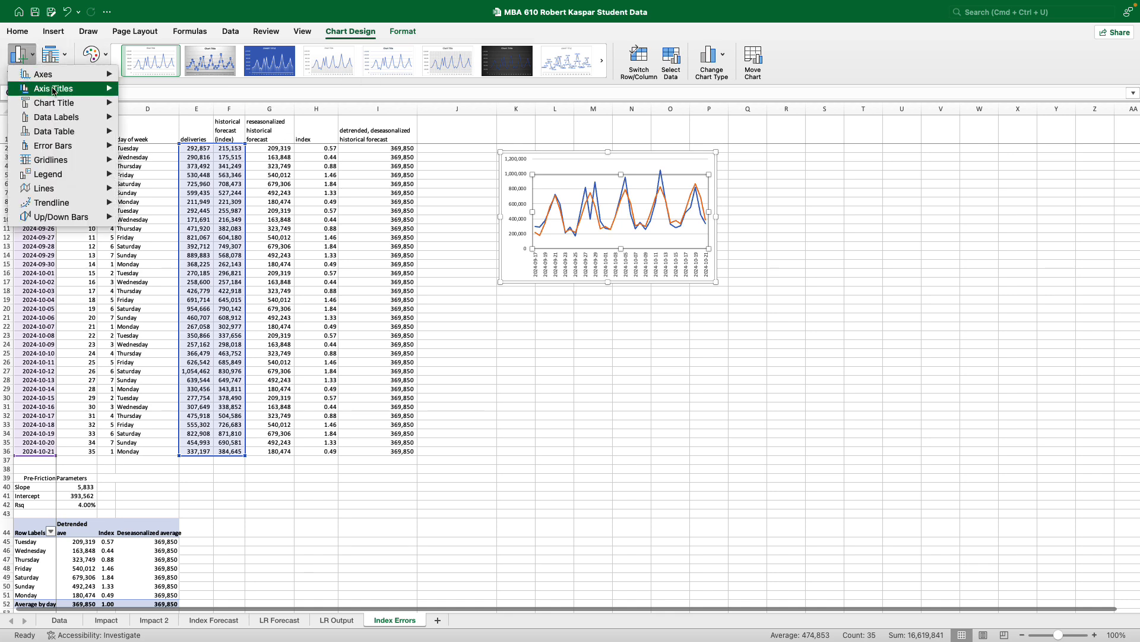
{"action": "mouse_move", "coordinate": [60, 110]}
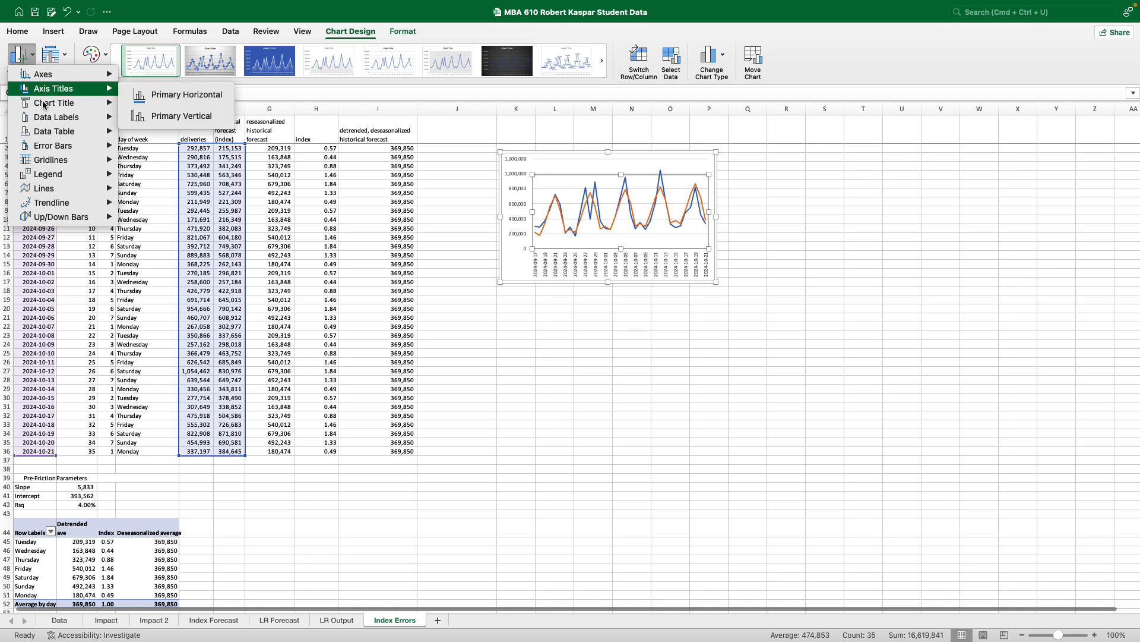
{"action": "left_click", "coordinate": [158, 131]}
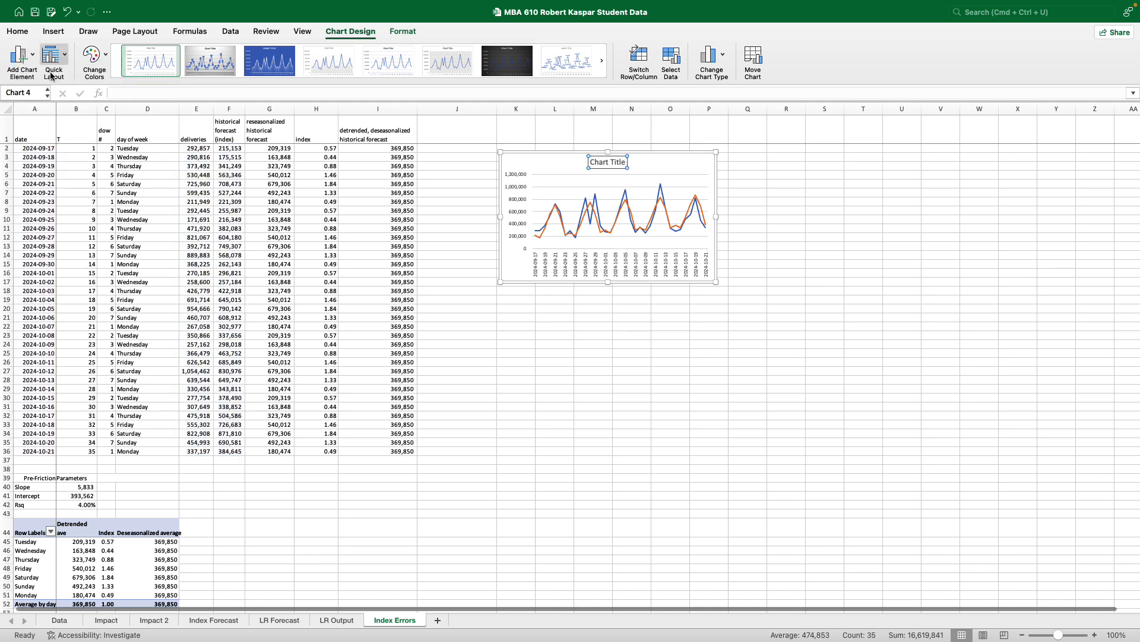
{"action": "left_click", "coordinate": [24, 58]}
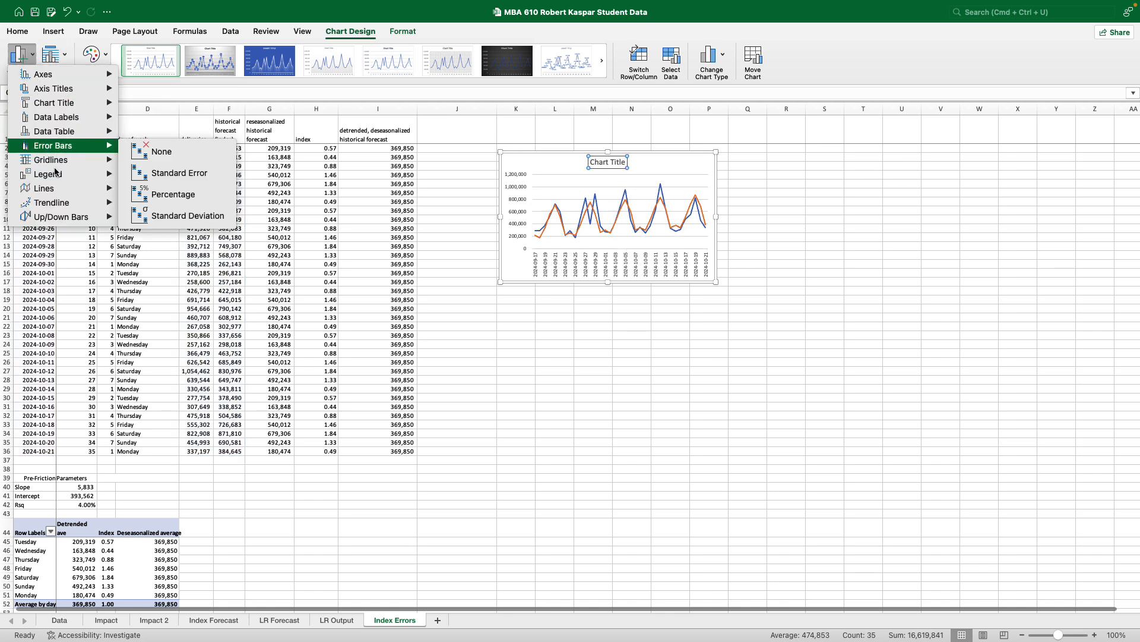
{"action": "mouse_move", "coordinate": [58, 175]}
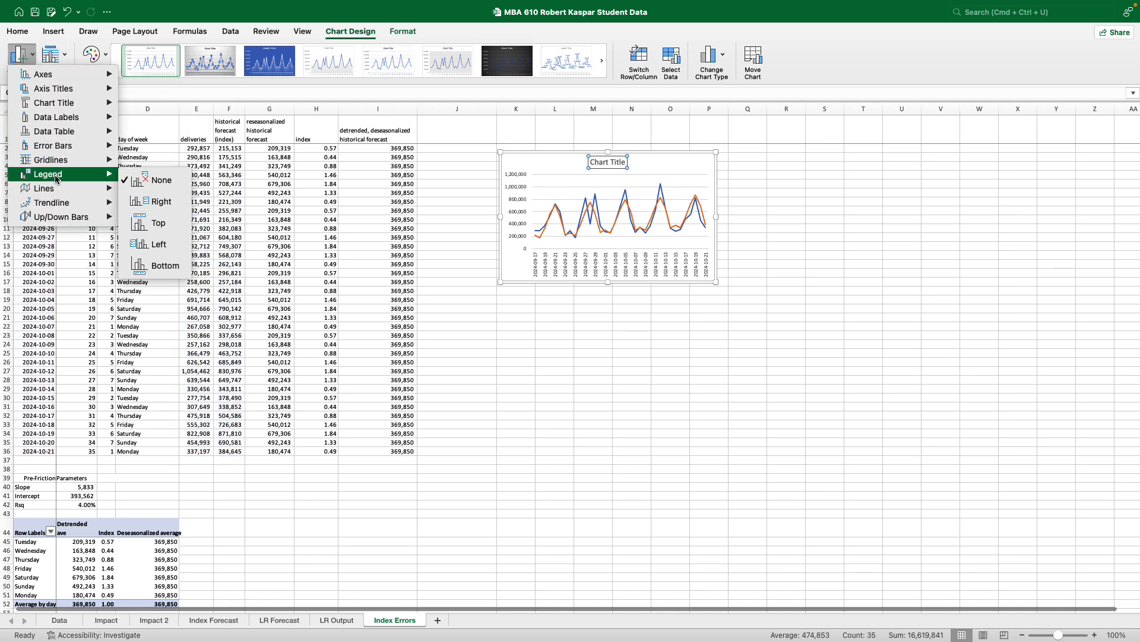
{"action": "left_click", "coordinate": [160, 266]}
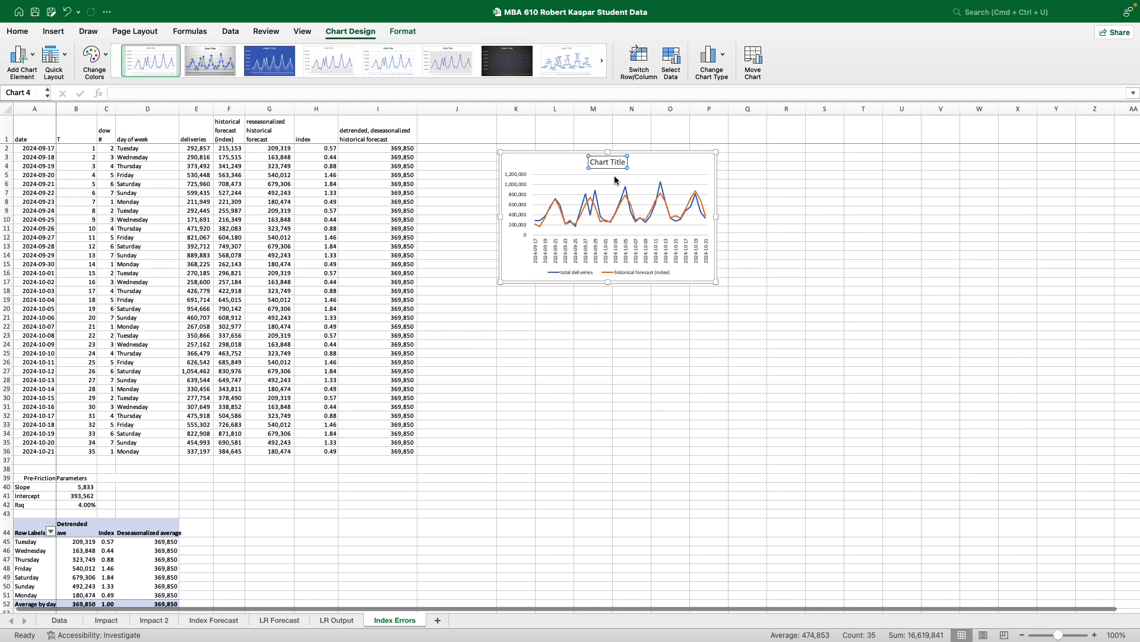
- Change the chart title to "Total Deliveries and Historical Forecast (Index Method)"
{"action": "triple_click", "coordinate": [622, 162]}
{"action": "type", "text": "Total Deliveries and Historic"}
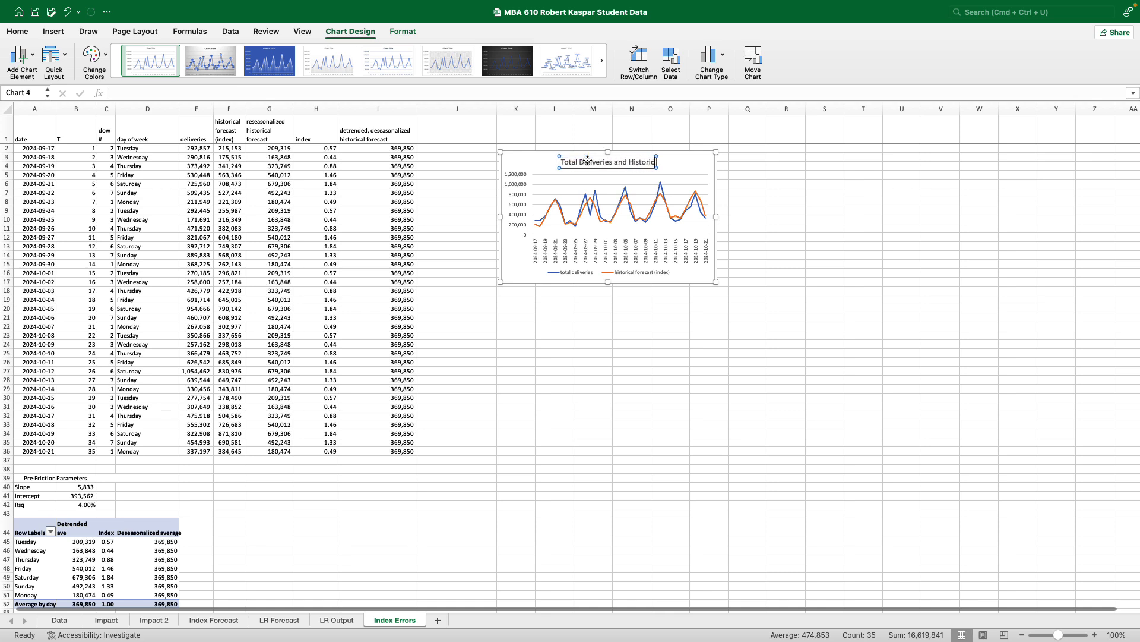
{"action": "type", "text": "al Forecast u"}
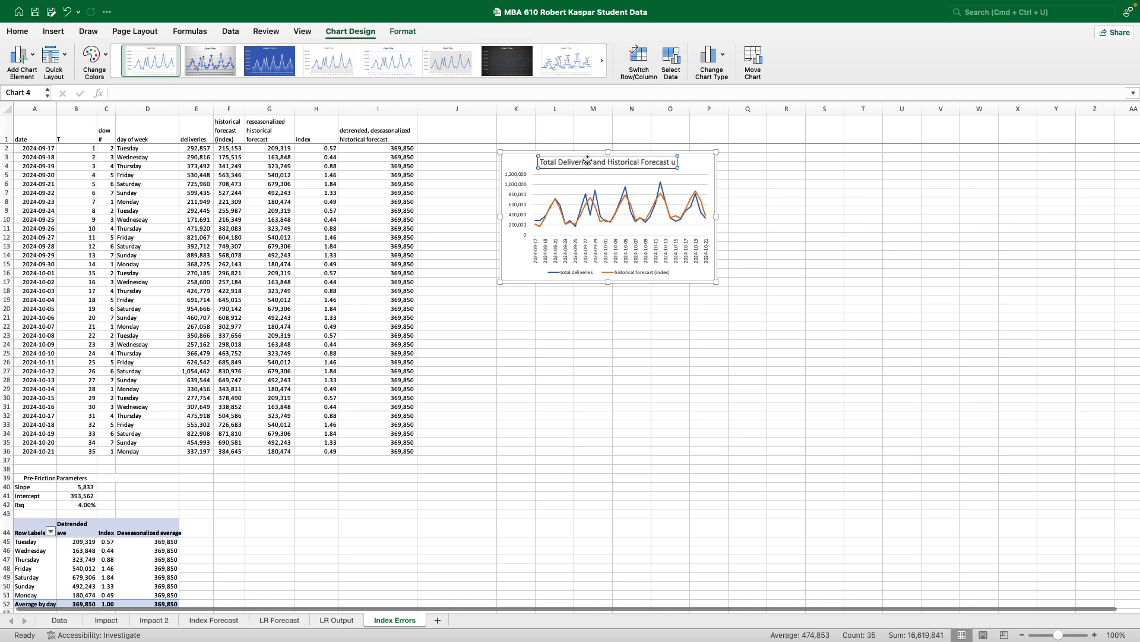
{"action": "key", "text": "BackSpace"}
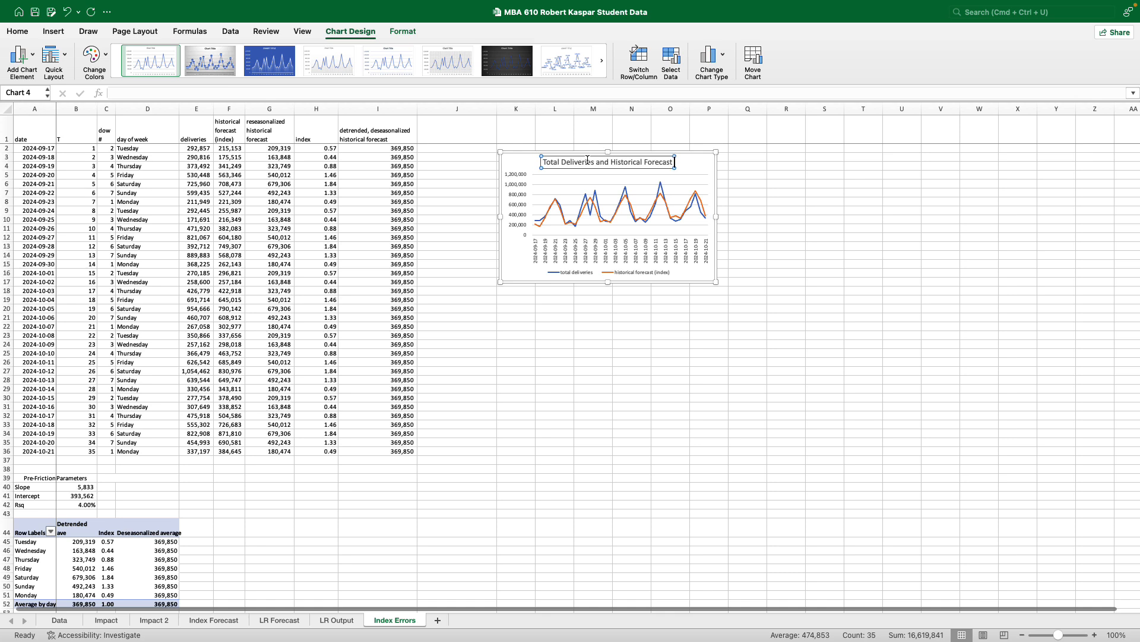
{"action": "type", "text": "(Index"}
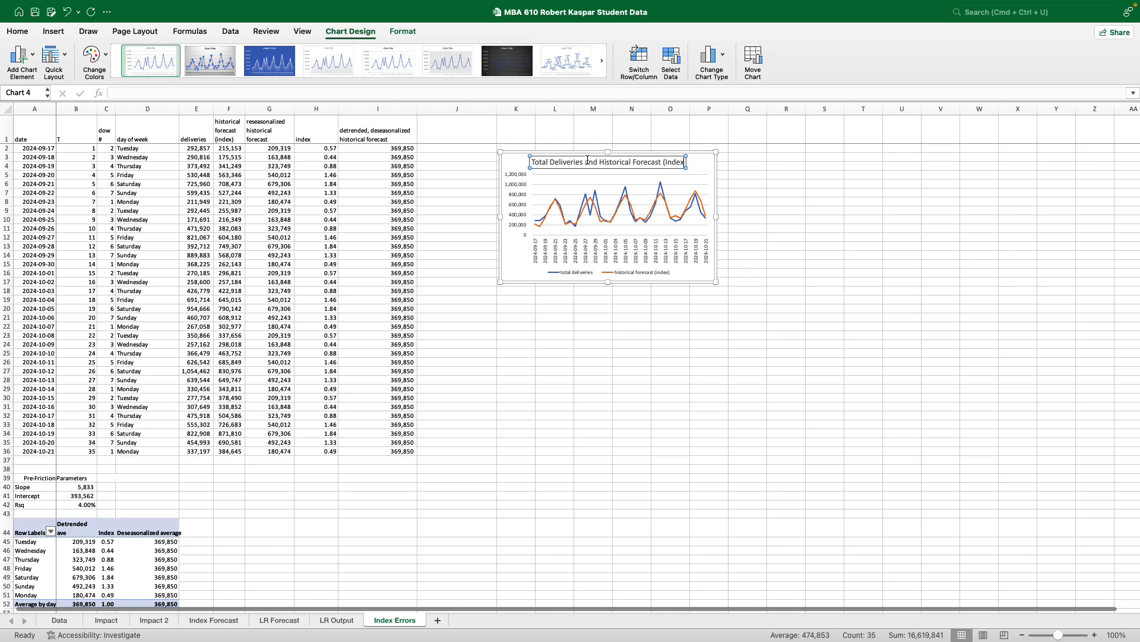
{"action": "type", "text": " Method)"}
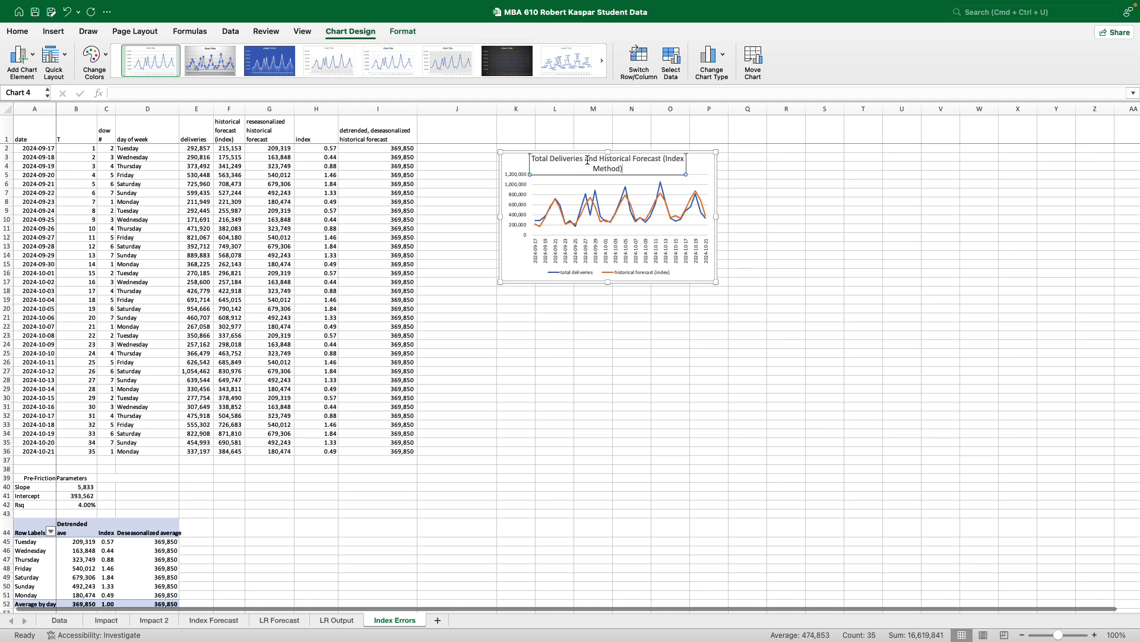
- Reduce the chart title's font size by one increment so the whole title fits on one line
{"action": "left_click_drag", "start_coordinate": [630, 166], "coordinate": [530, 157]}
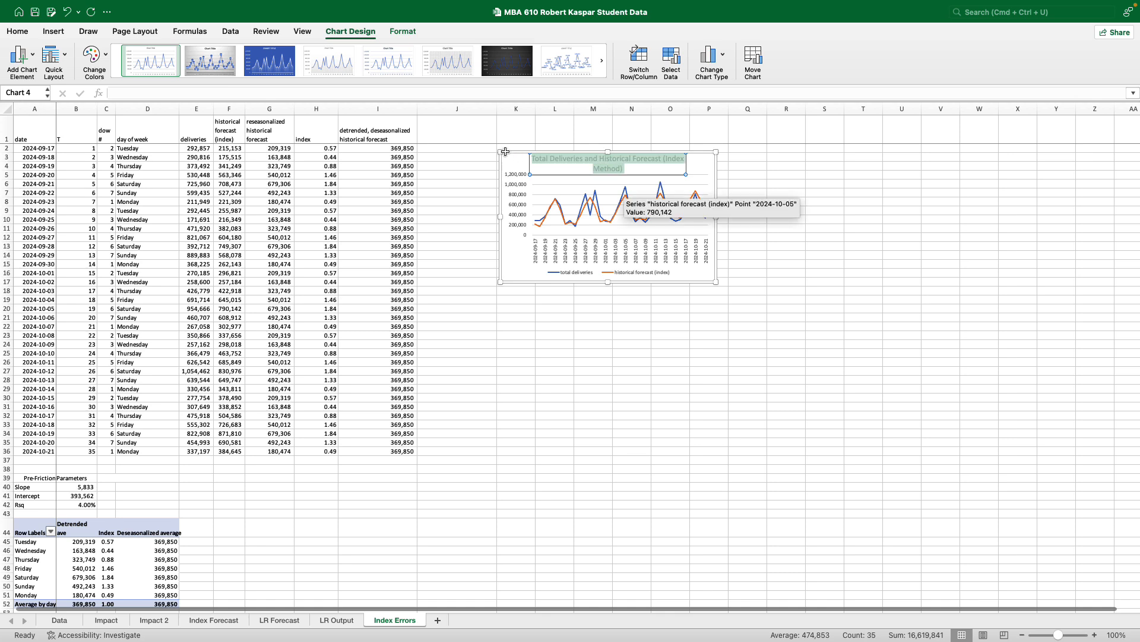
{"action": "left_click", "coordinate": [18, 31]}
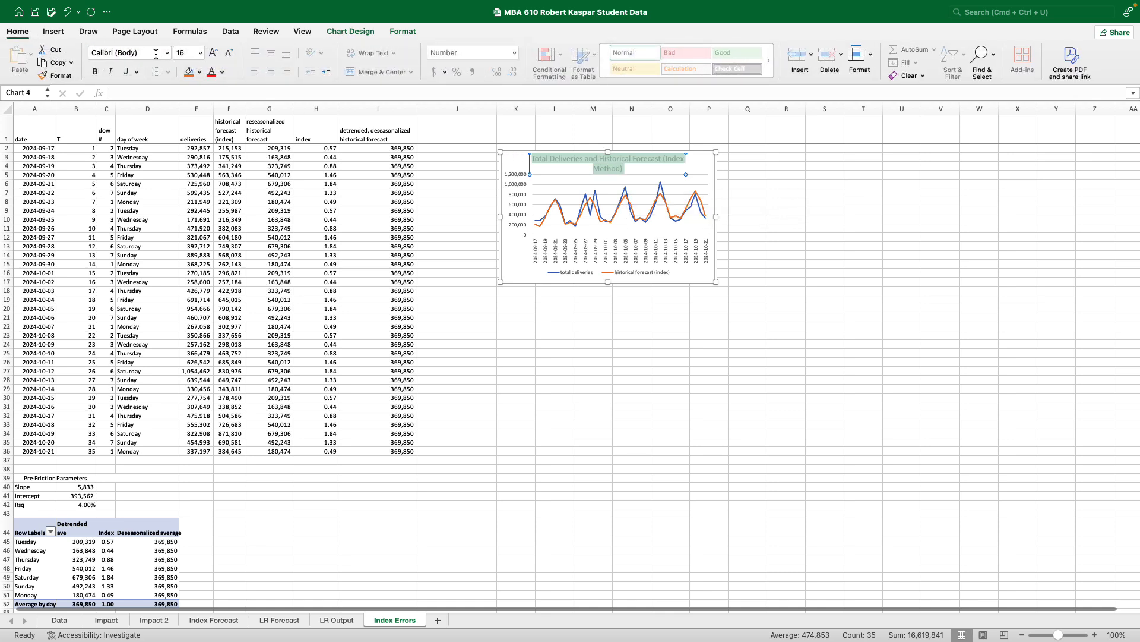
{"action": "left_click", "coordinate": [230, 52]}
{"action": "left_click", "coordinate": [891, 326]}
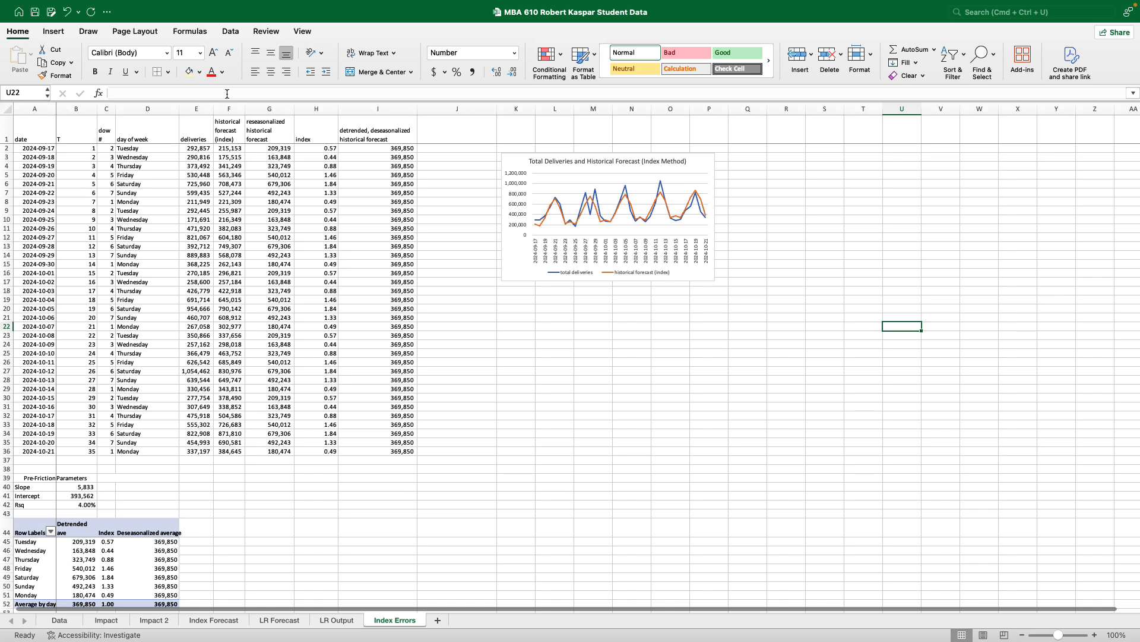
- Replace the historical forecast (index) formulas in F1:F36 with their values, keeping the number formatting
{"action": "left_click_drag", "start_coordinate": [227, 118], "coordinate": [219, 450]}
{"action": "right_click", "coordinate": [219, 438]}
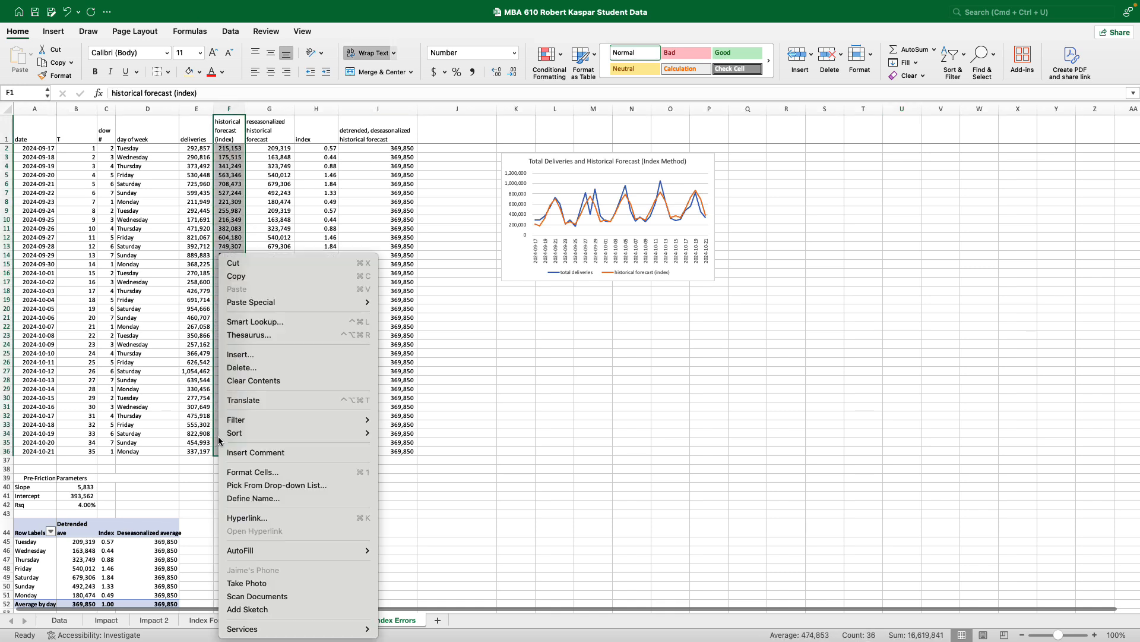
{"action": "left_click", "coordinate": [236, 275]}
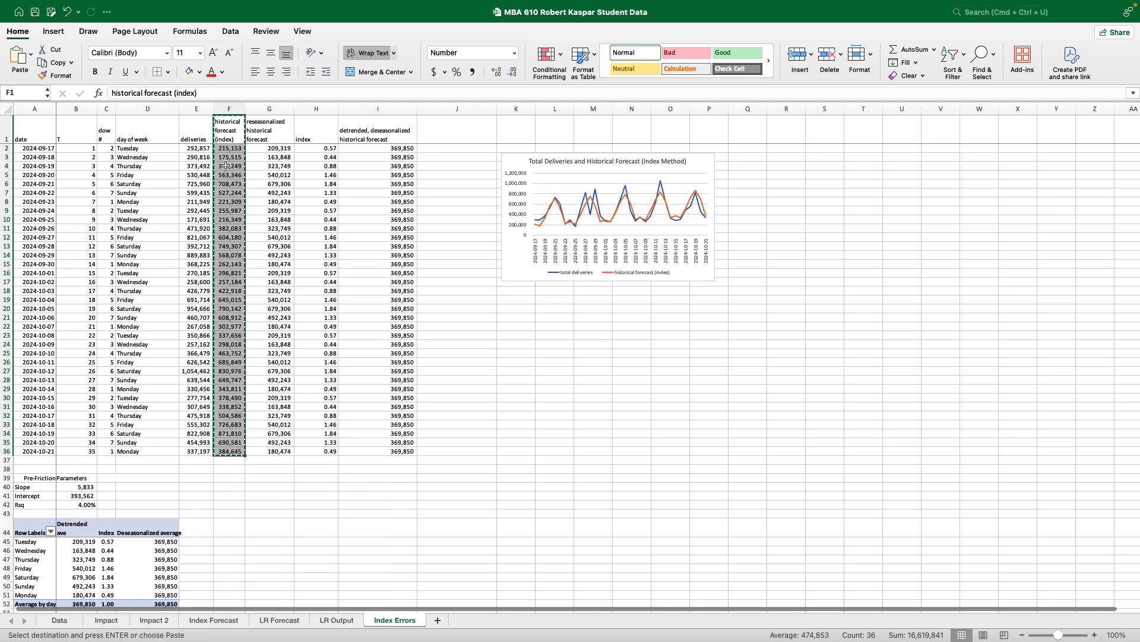
{"action": "right_click", "coordinate": [228, 136]}
{"action": "mouse_move", "coordinate": [256, 186]}
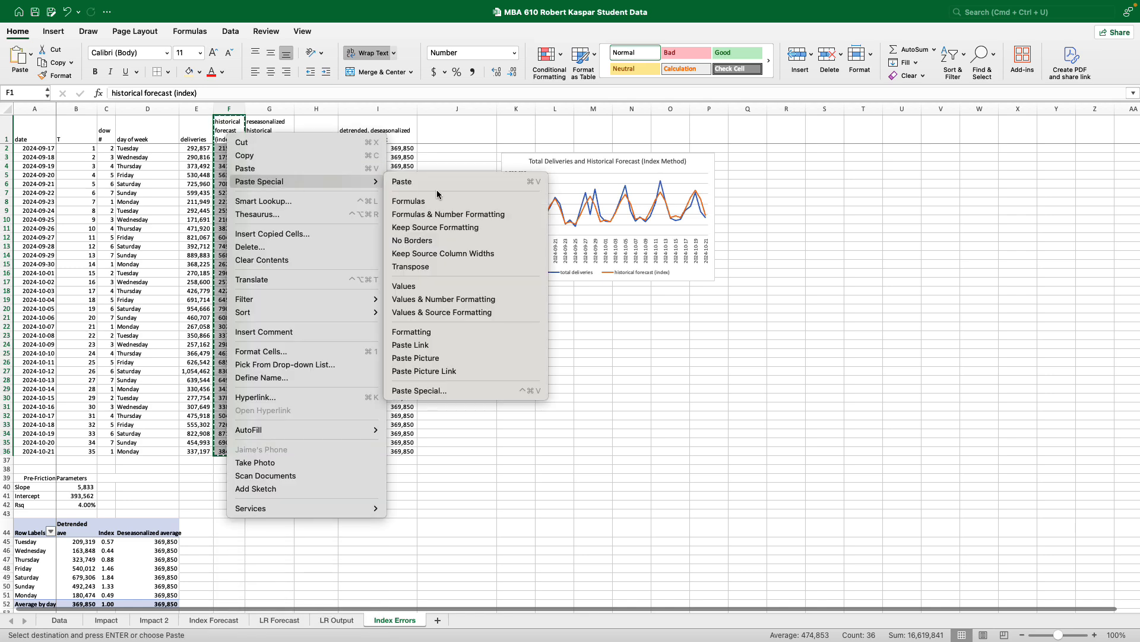
{"action": "left_click", "coordinate": [435, 301]}
{"action": "left_click_drag", "start_coordinate": [416, 300], "coordinate": [437, 300]}
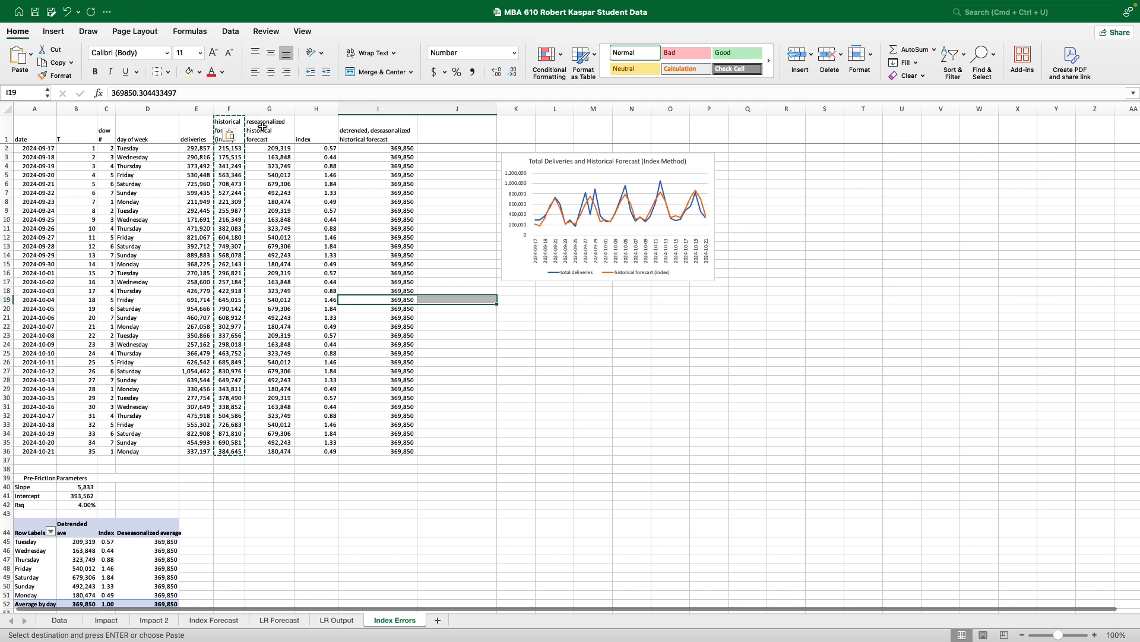
- Clear the reseasonalized forecast, index and detrended forecast helper columns in G1:I39
{"action": "left_click_drag", "start_coordinate": [262, 127], "coordinate": [397, 474]}
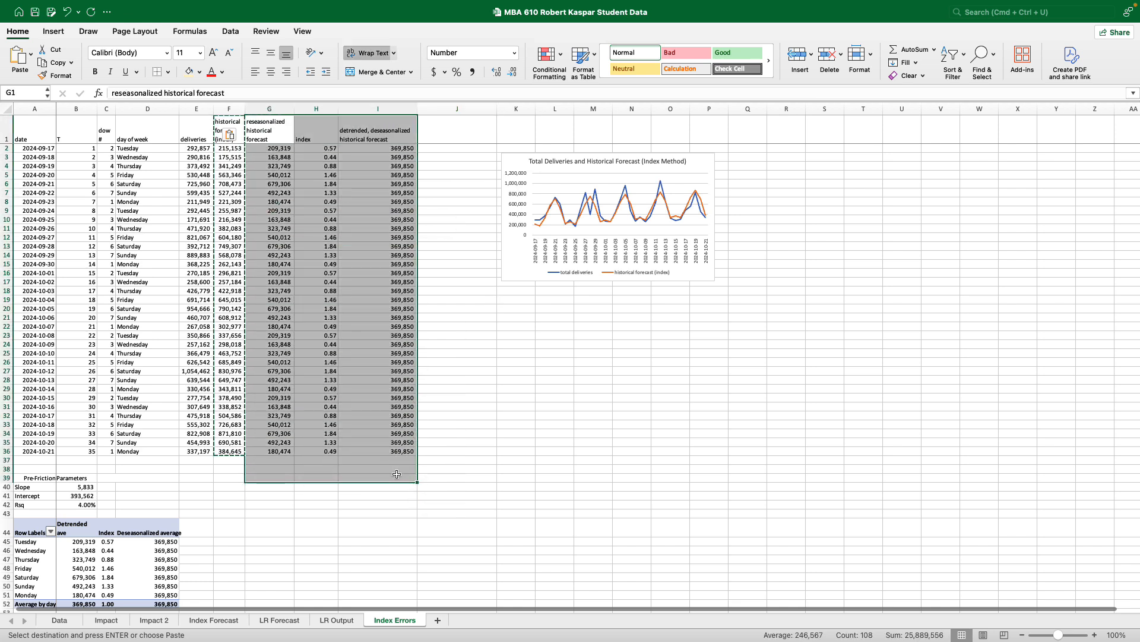
{"action": "key", "text": "Delete"}
{"action": "left_click", "coordinate": [386, 416]}
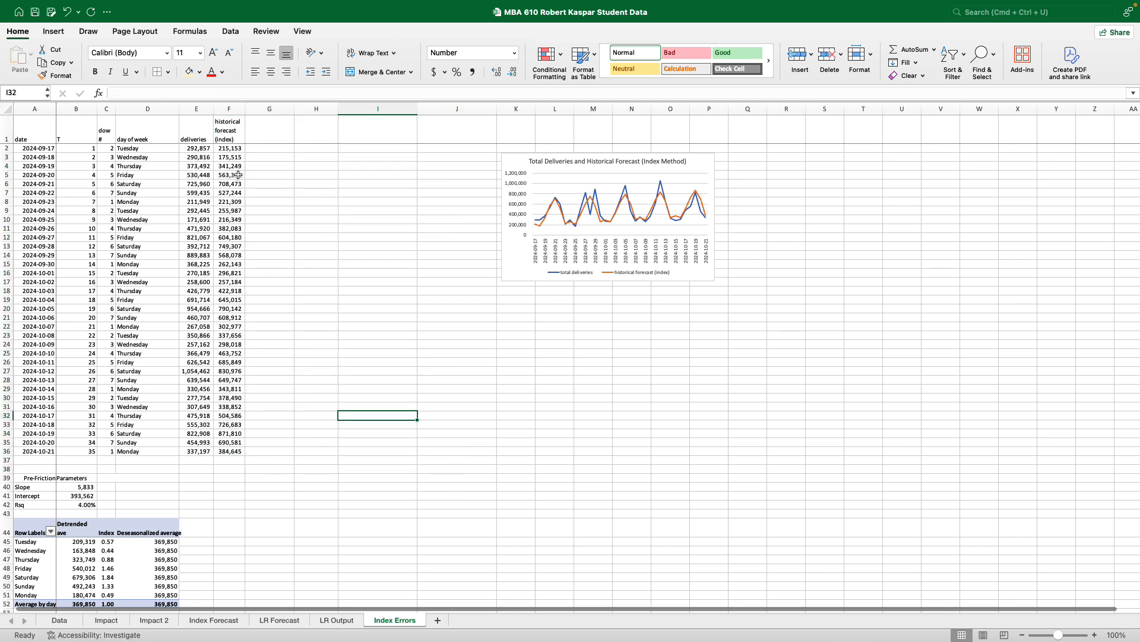
{"action": "left_click", "coordinate": [188, 108]}
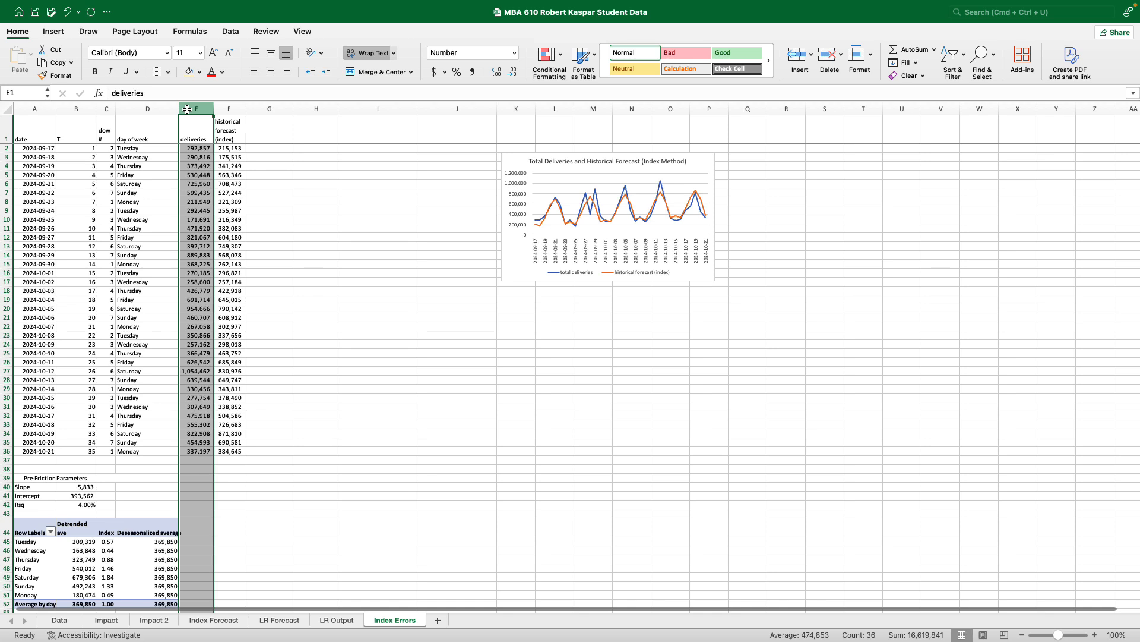
{"action": "left_click", "coordinate": [231, 109]}
{"action": "left_click", "coordinate": [328, 282]}
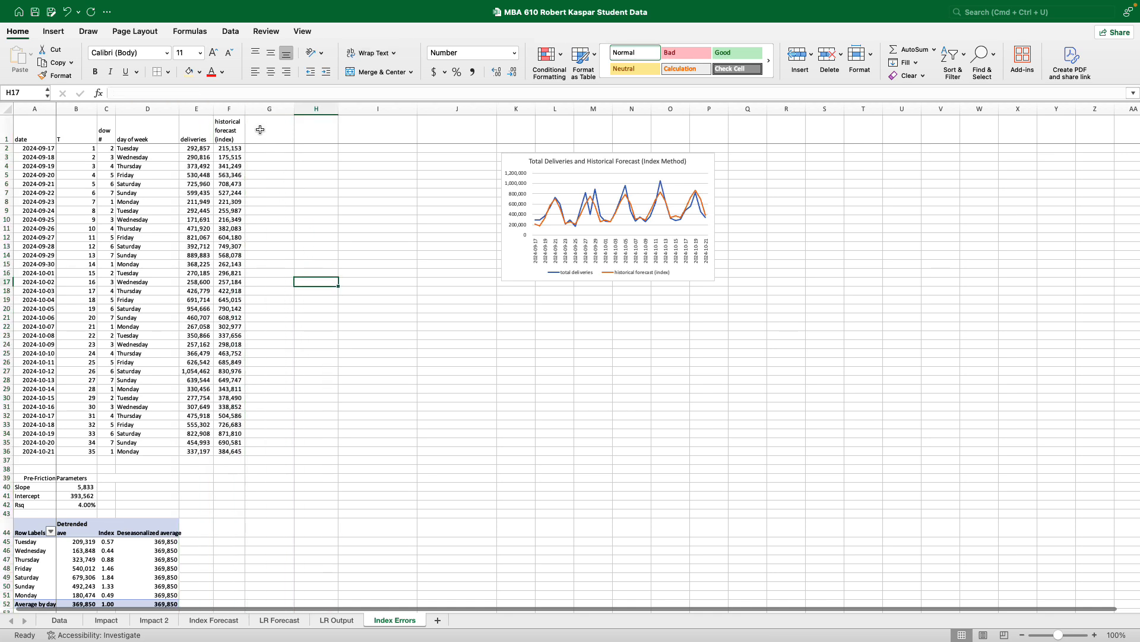
{"action": "left_click_drag", "start_coordinate": [262, 129], "coordinate": [438, 454]}
{"action": "left_click", "coordinate": [424, 519]}
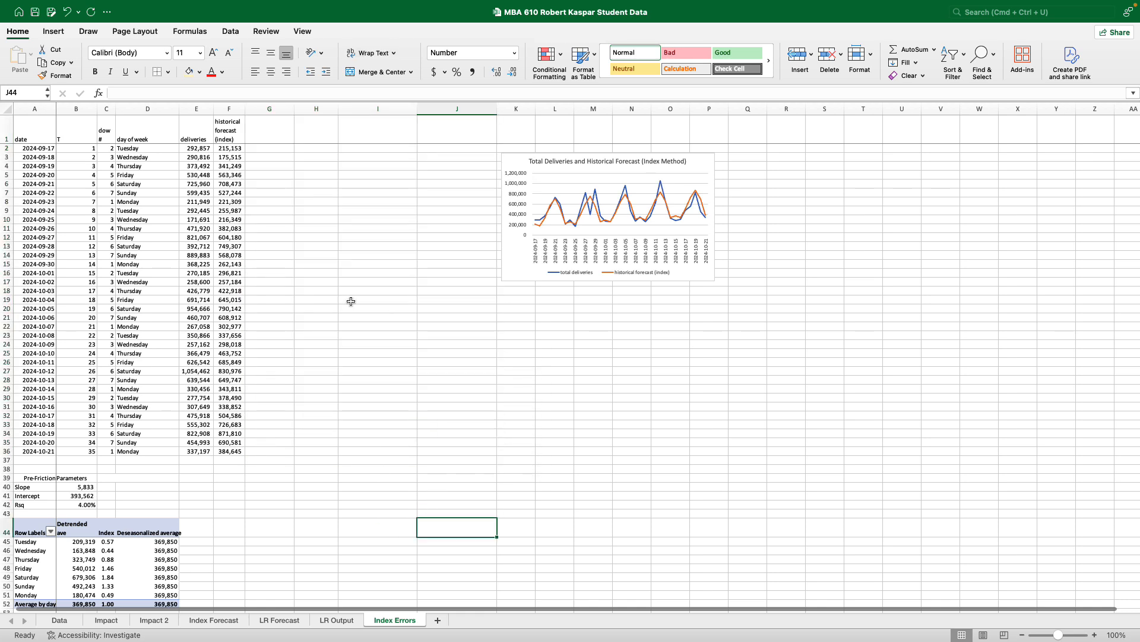
- Add the column headers "error" in G1 and "absolute deviation" in H1
{"action": "left_click", "coordinate": [264, 126]}
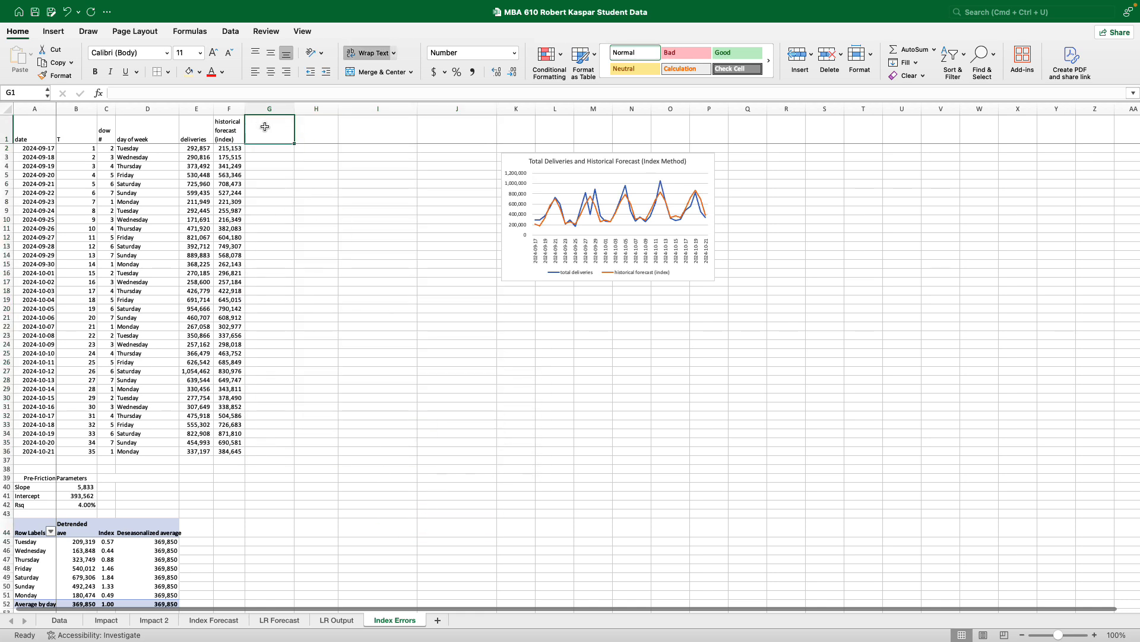
{"action": "type", "text": "erro"}
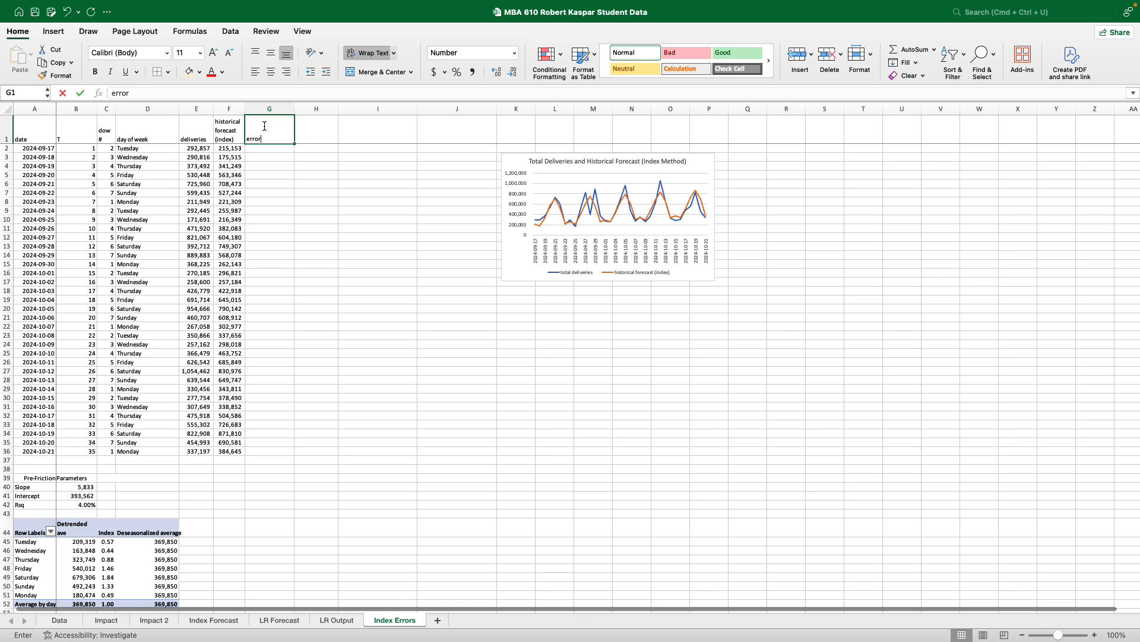
{"action": "type", "text": "r"}
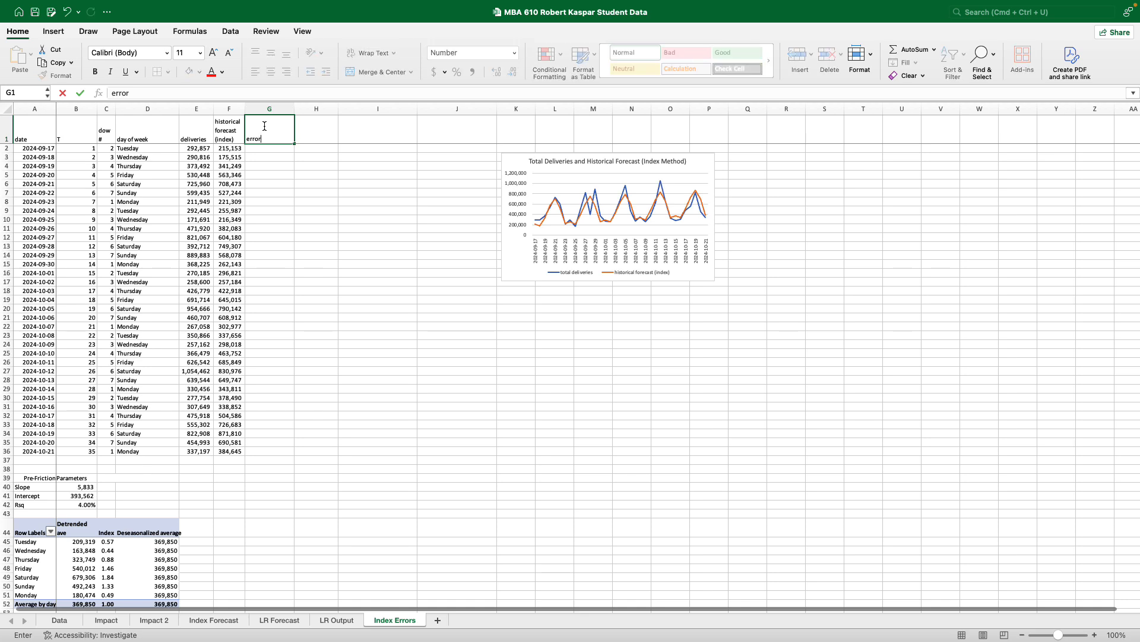
{"action": "key", "text": "Tab"}
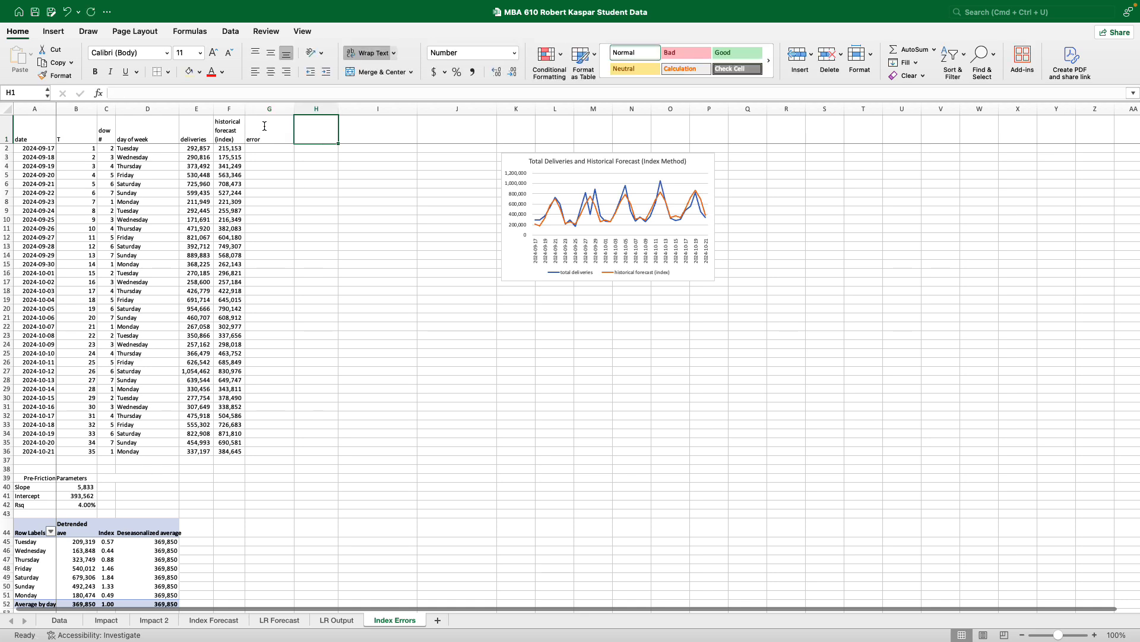
{"action": "type", "text": "absolute d"}
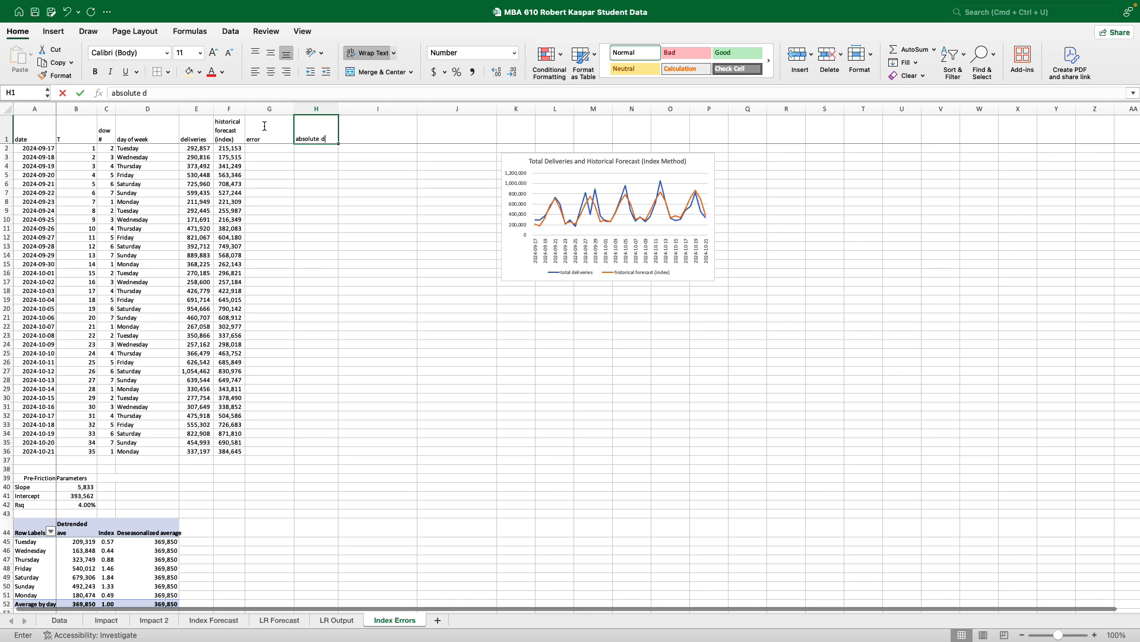
{"action": "type", "text": "eviation"}
{"action": "key", "text": "Tab"}
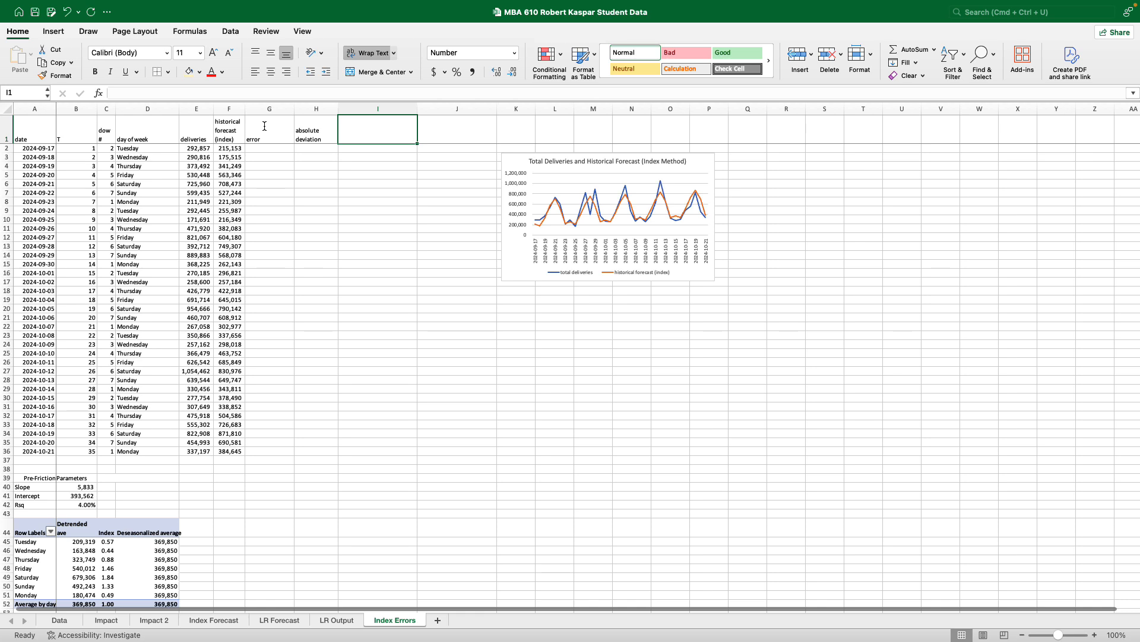
- Add the column headers "absolute percentage error" in I1 and "squared error" in J1
{"action": "type", "text": "absolut"}
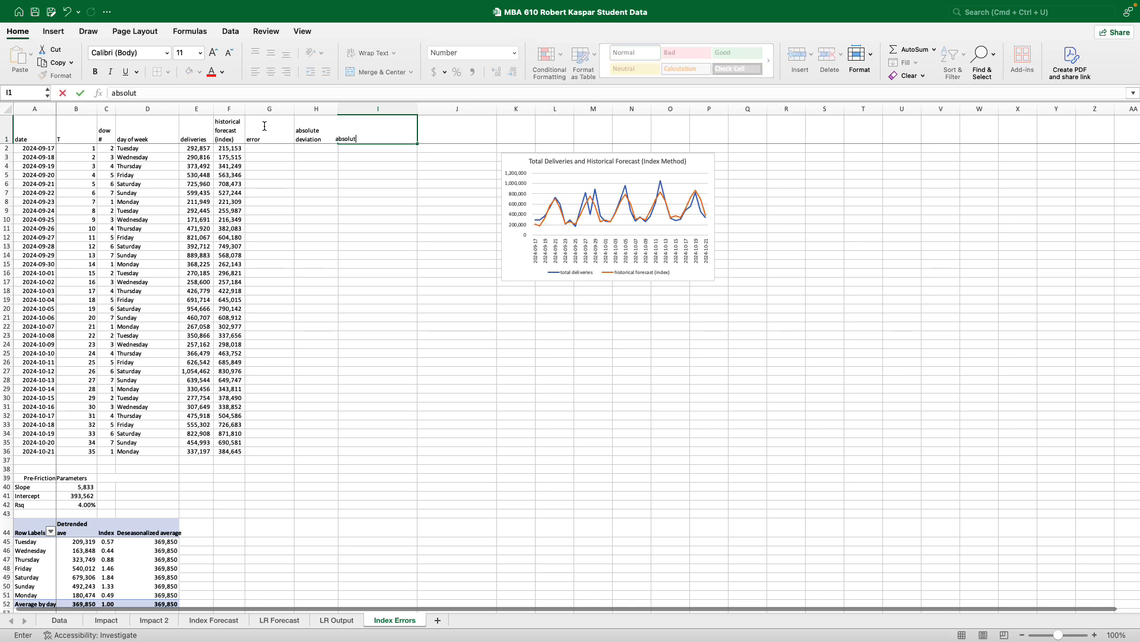
{"action": "type", "text": "e percentatge"}
{"action": "key", "text": "BackSpace"}
{"action": "key", "text": "BackSpace"}
{"action": "key", "text": "BackSpace"}
{"action": "key", "text": "BackSpace"}
{"action": "type", "text": "ge error"}
{"action": "key", "text": "Return"}
{"action": "left_click", "coordinate": [481, 135]}
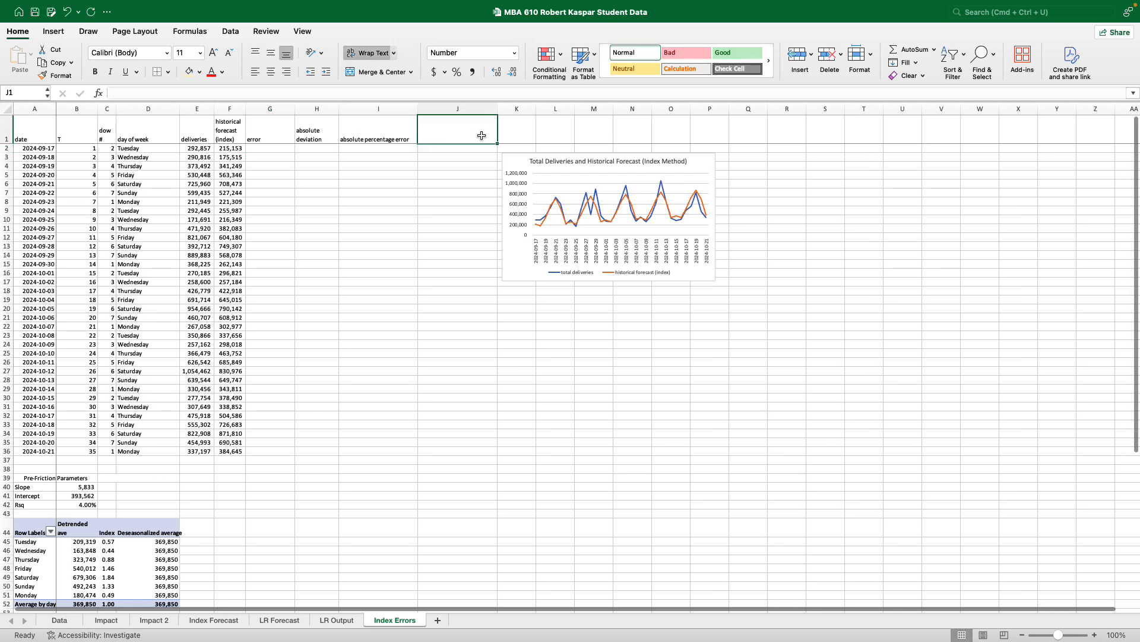
{"action": "type", "text": "square"}
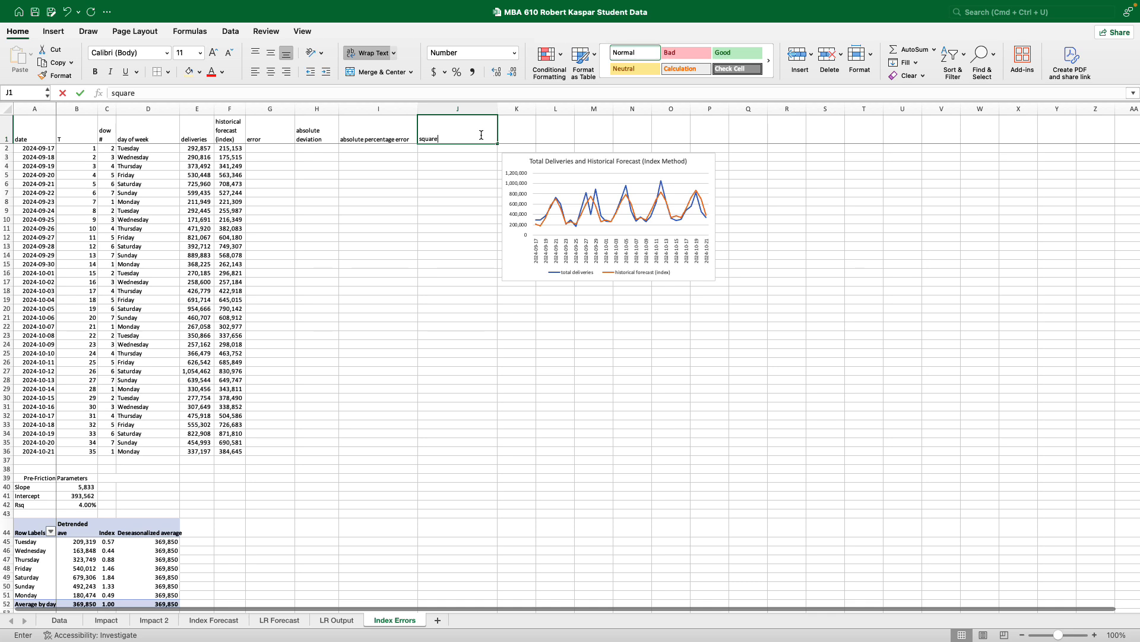
{"action": "type", "text": "d error"}
{"action": "key", "text": "Return"}
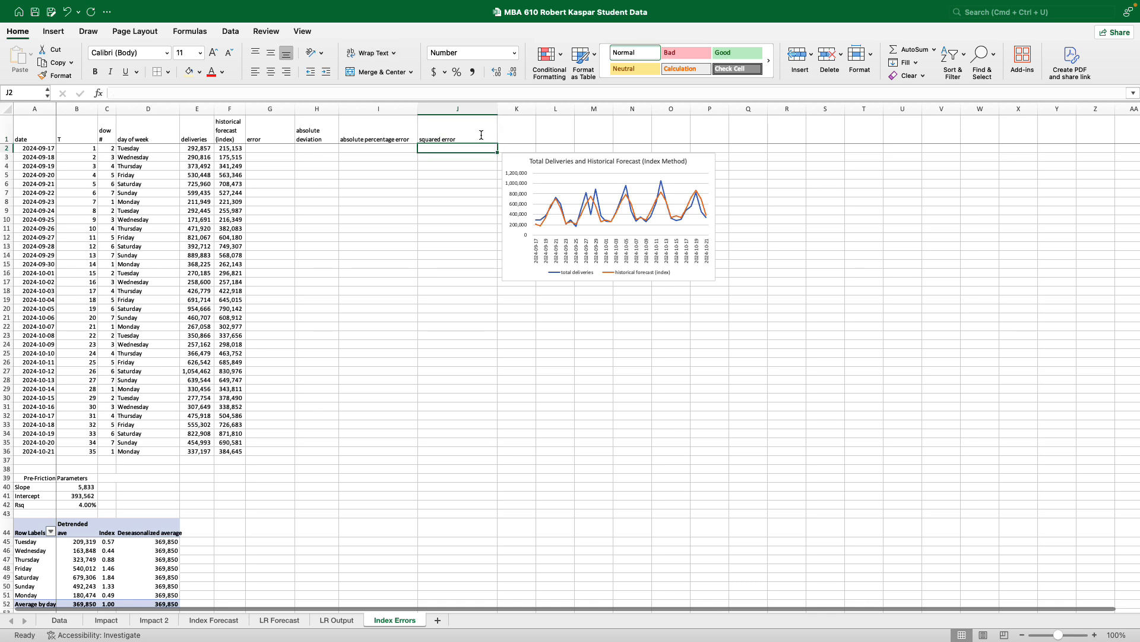
- Make columns G through J the same narrower width, so the long percentage error header wraps onto three lines
{"action": "left_click_drag", "start_coordinate": [291, 114], "coordinate": [454, 112]}
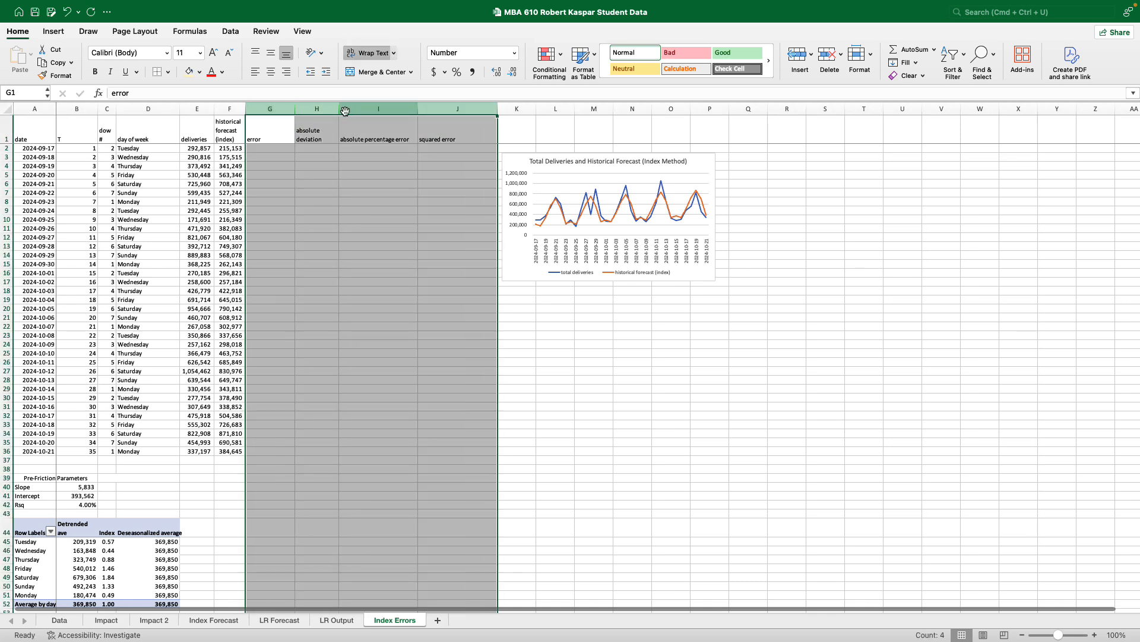
{"action": "left_click_drag", "start_coordinate": [343, 111], "coordinate": [378, 108]}
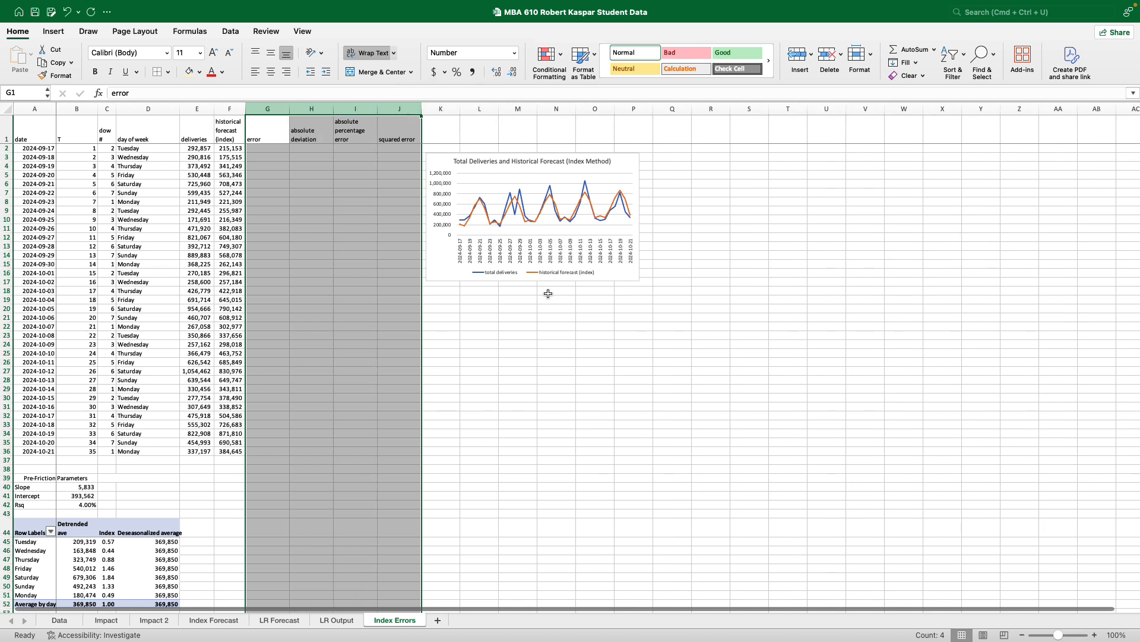
{"action": "left_click", "coordinate": [596, 370]}
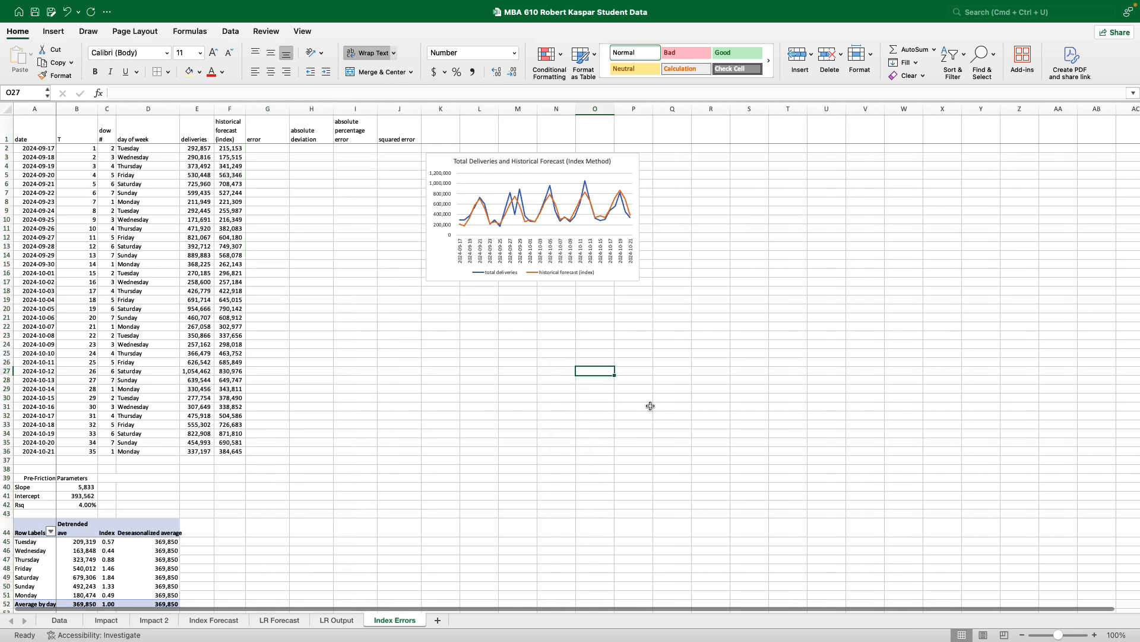
- Set the worksheet zoom to 125%
{"action": "left_click", "coordinate": [301, 32]}
{"action": "left_click", "coordinate": [319, 54]}
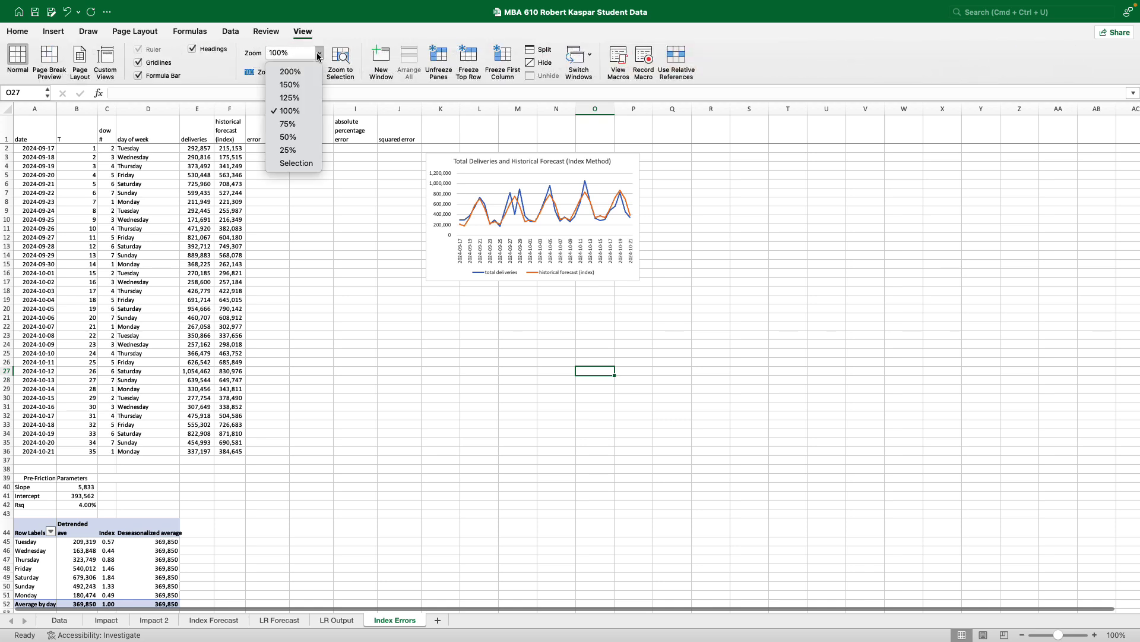
{"action": "left_click", "coordinate": [301, 98]}
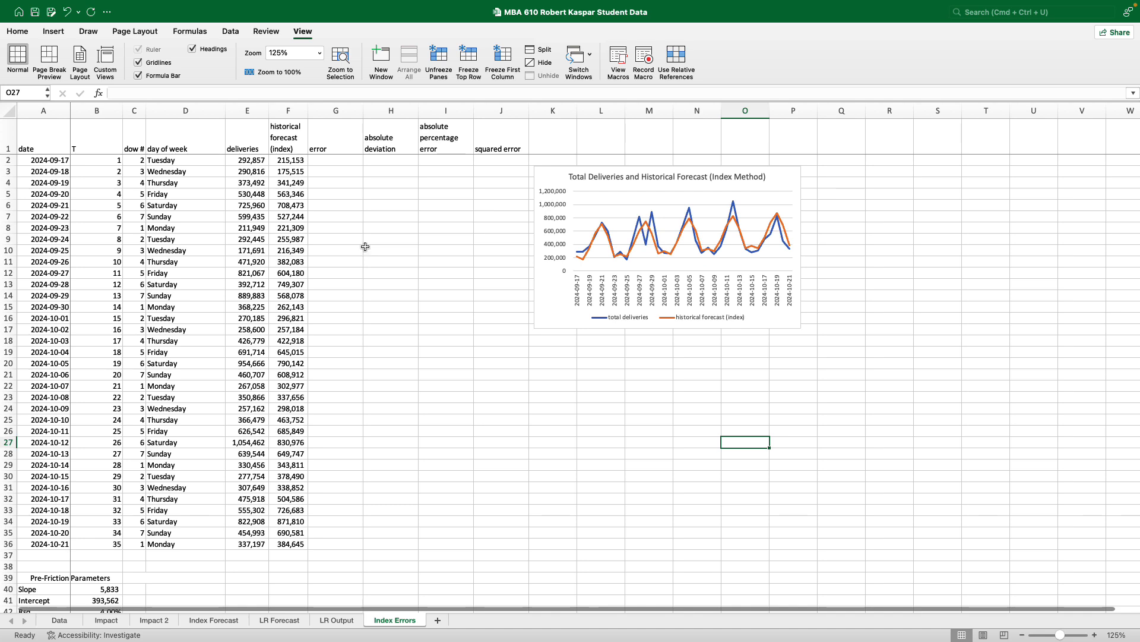
{"action": "left_click", "coordinate": [339, 162]}
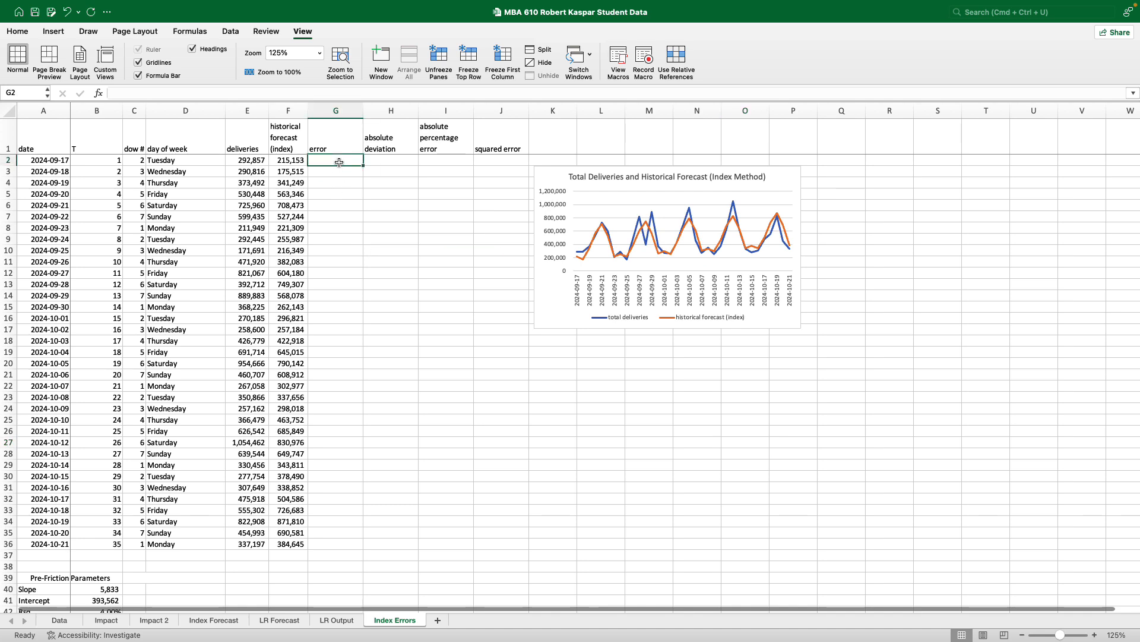
{"action": "left_click", "coordinate": [280, 161]}
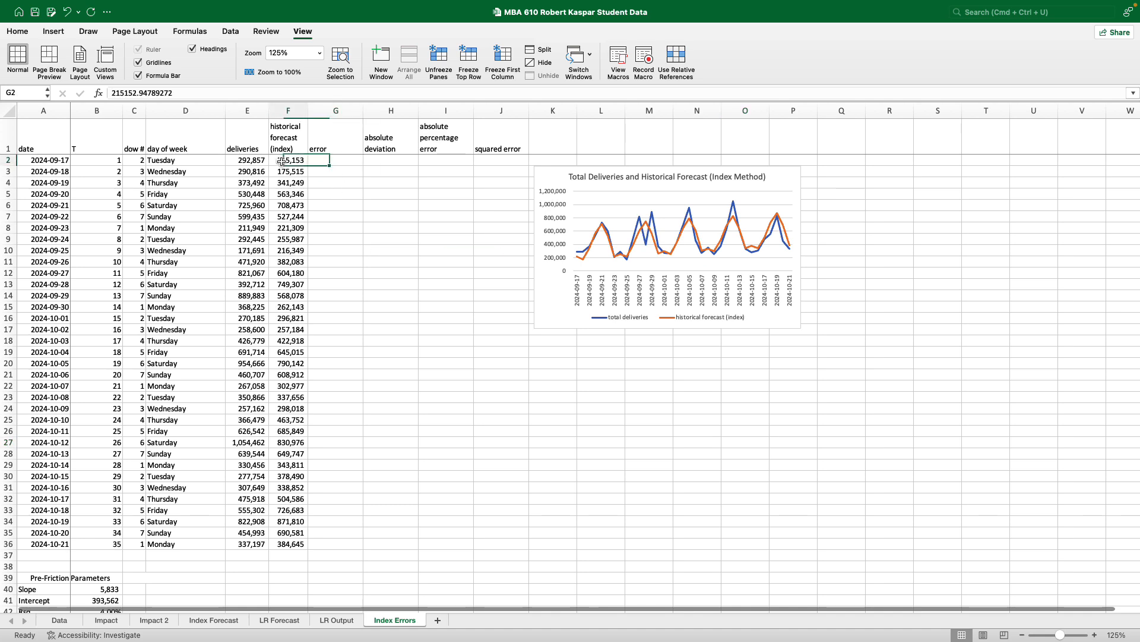
{"action": "left_click", "coordinate": [251, 162]}
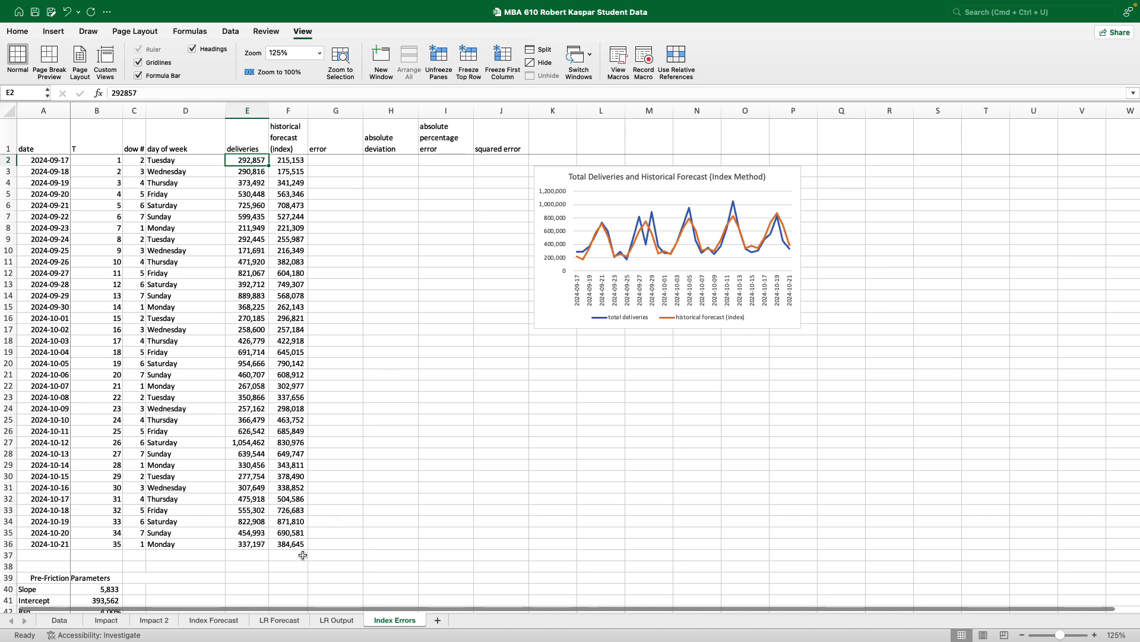
{"action": "left_click", "coordinate": [291, 162]}
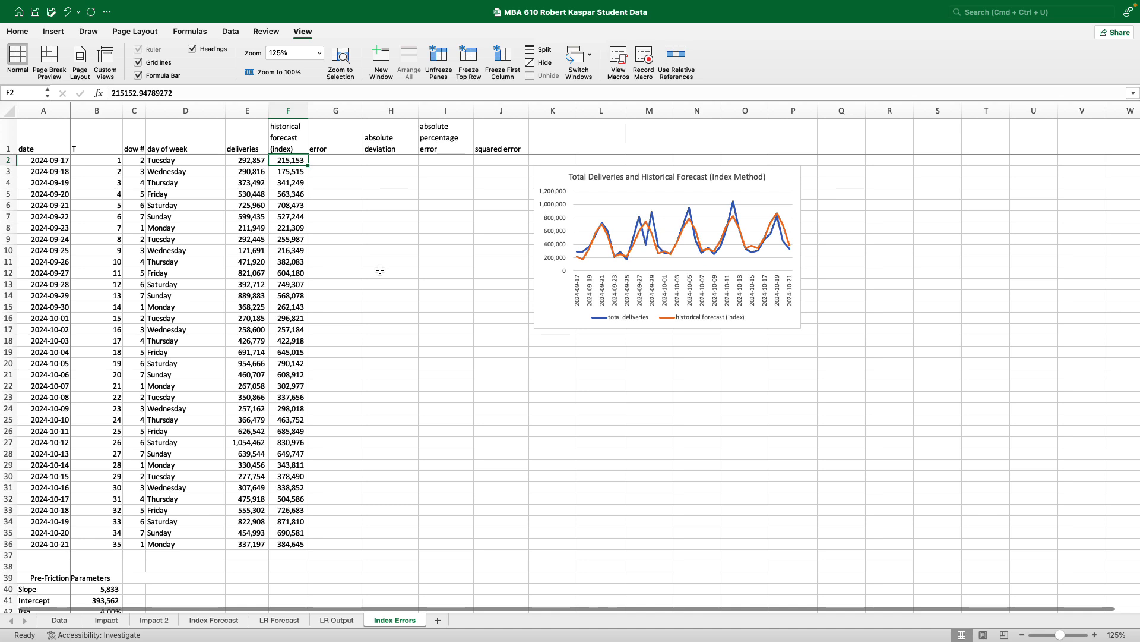
{"action": "left_click", "coordinate": [252, 164]}
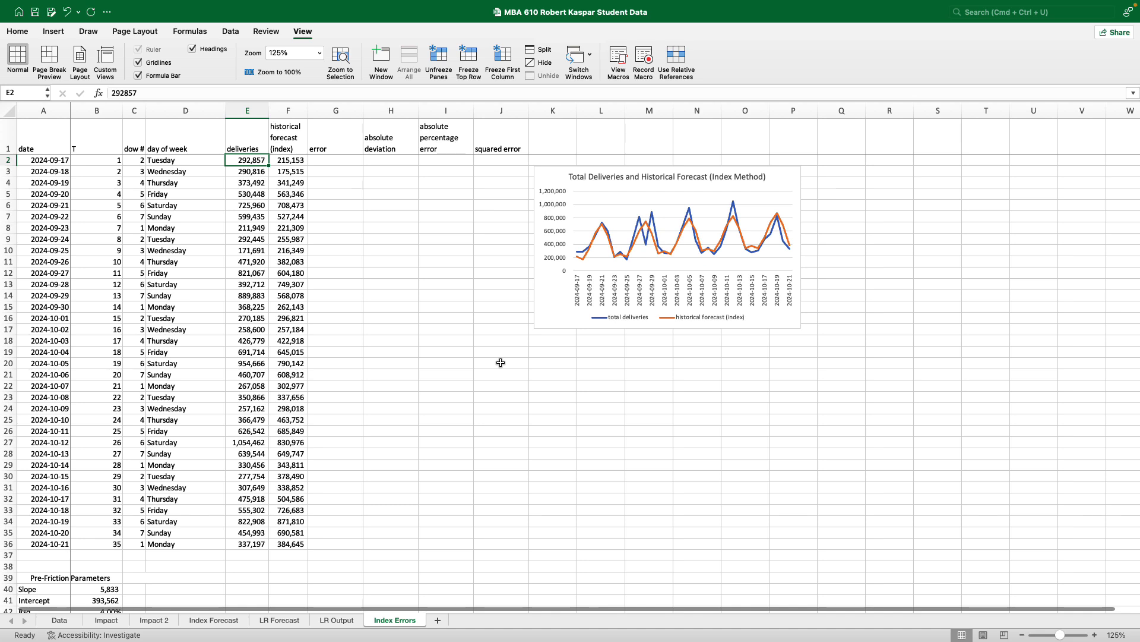
- Calculate the error in G2 as deliveries minus historical forecast with =E2-F2, and fill the formula down to G36
{"action": "left_click", "coordinate": [348, 162]}
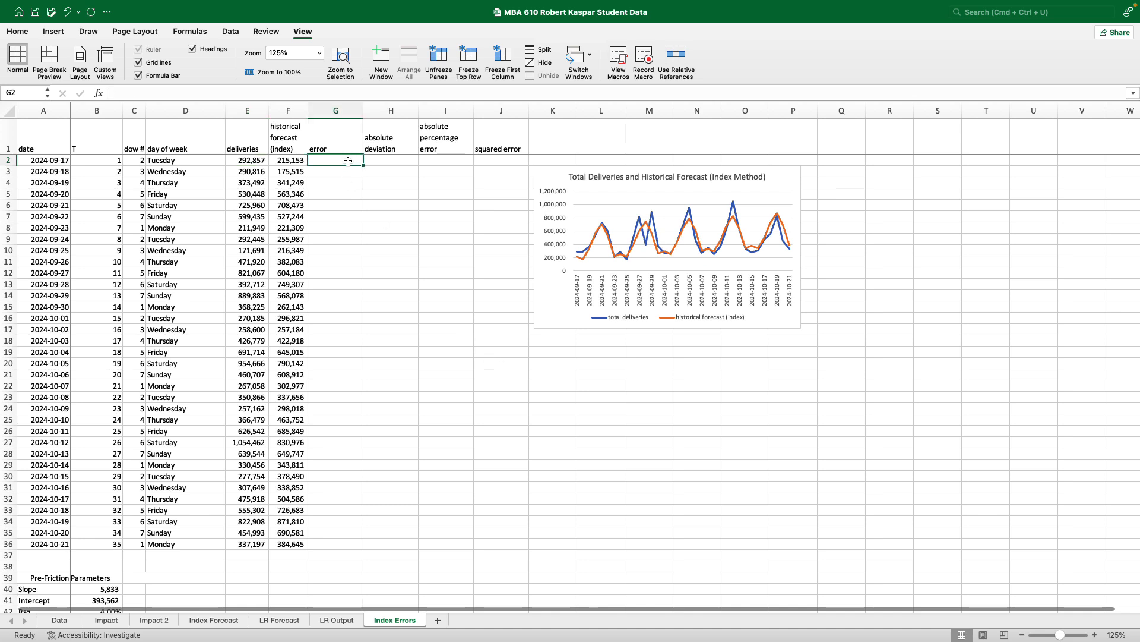
{"action": "type", "text": "="}
{"action": "left_click", "coordinate": [262, 161]}
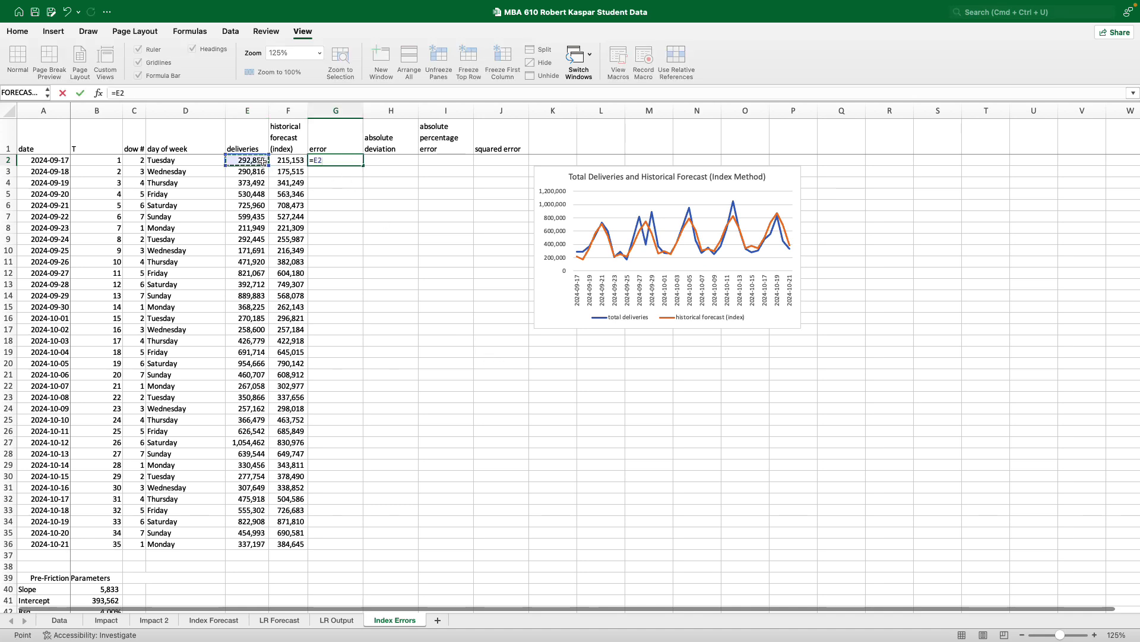
{"action": "type", "text": "-"}
{"action": "left_click", "coordinate": [295, 162]}
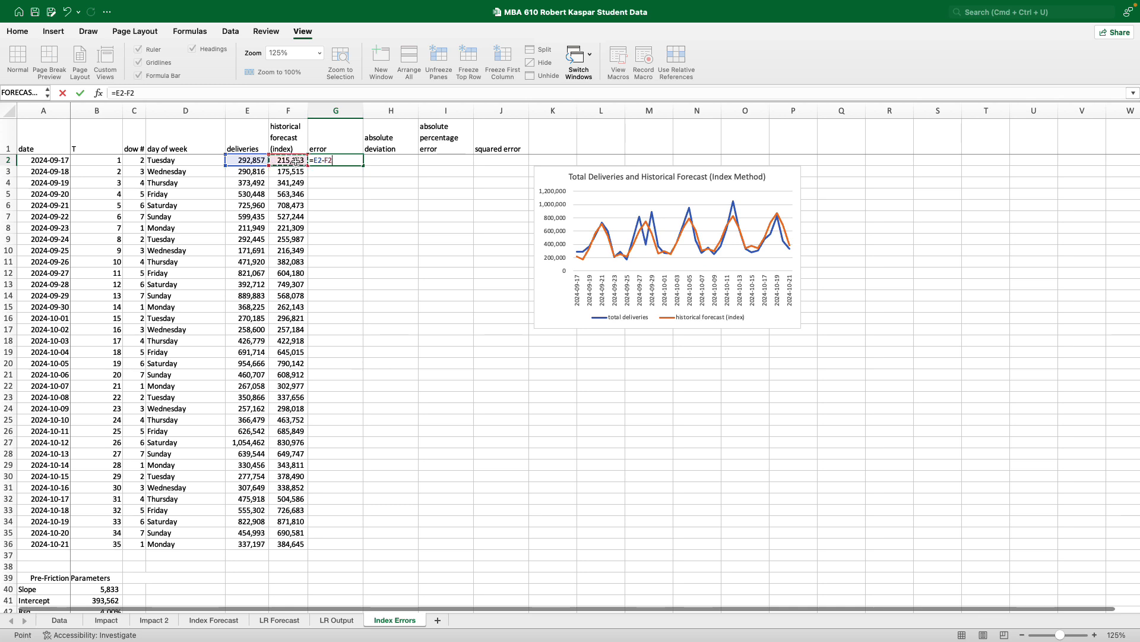
{"action": "key", "text": "Return"}
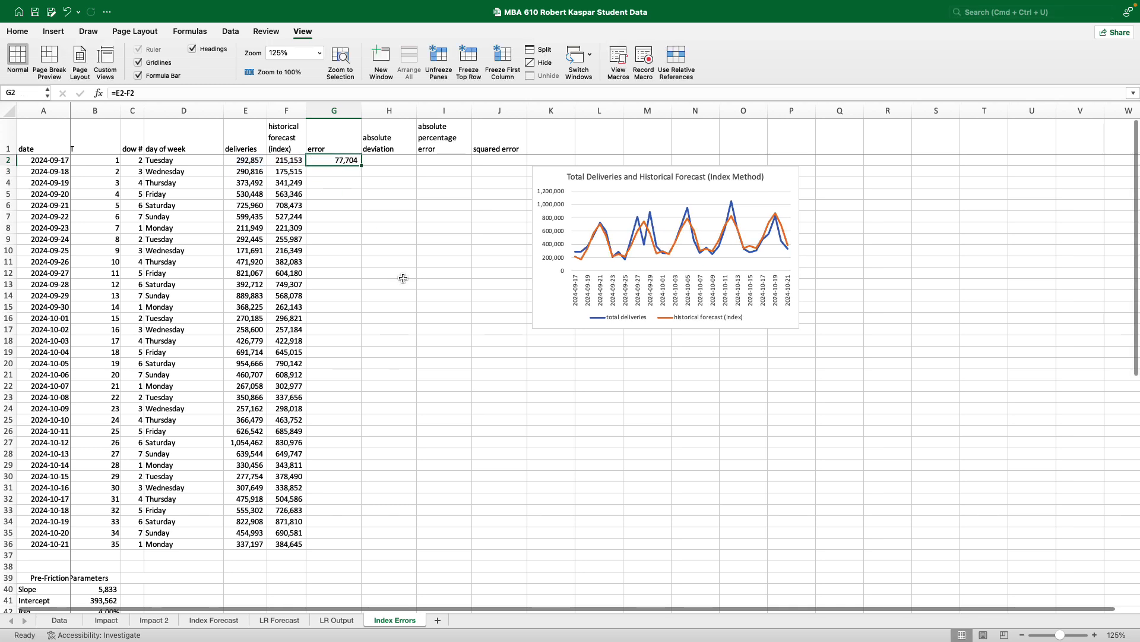
{"action": "left_click", "coordinate": [231, 161]}
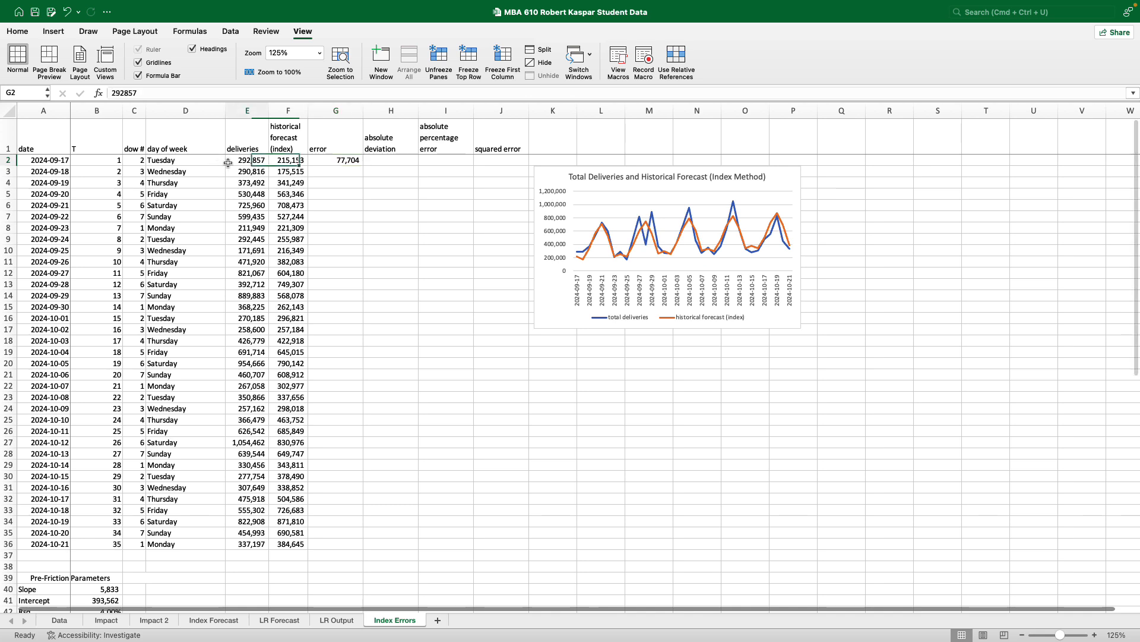
{"action": "left_click", "coordinate": [282, 162]}
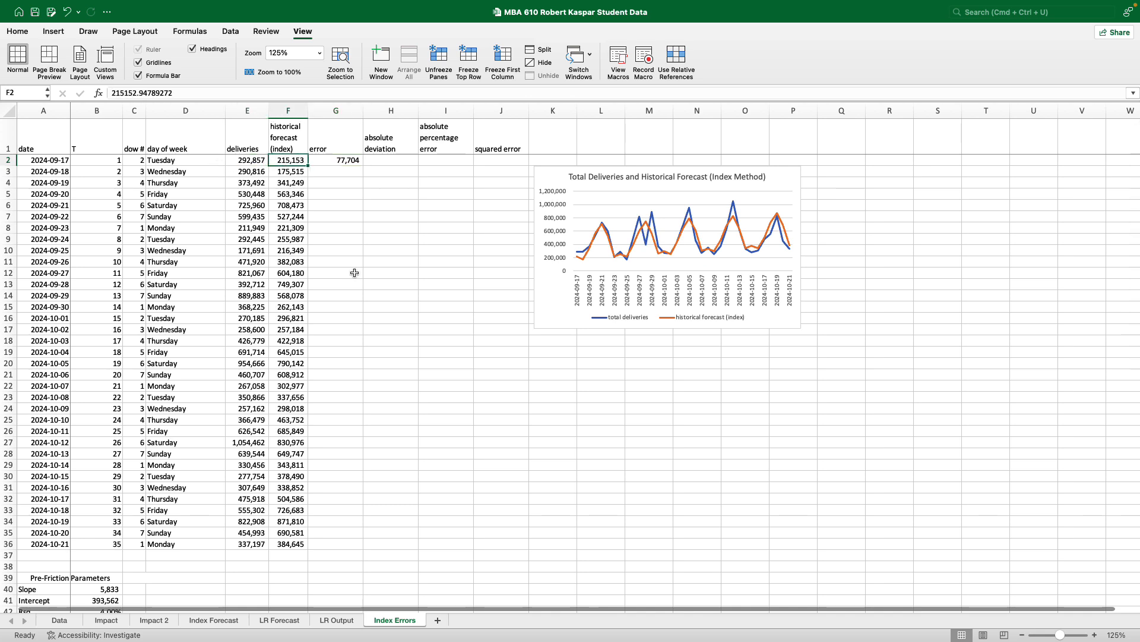
{"action": "left_click", "coordinate": [337, 161]}
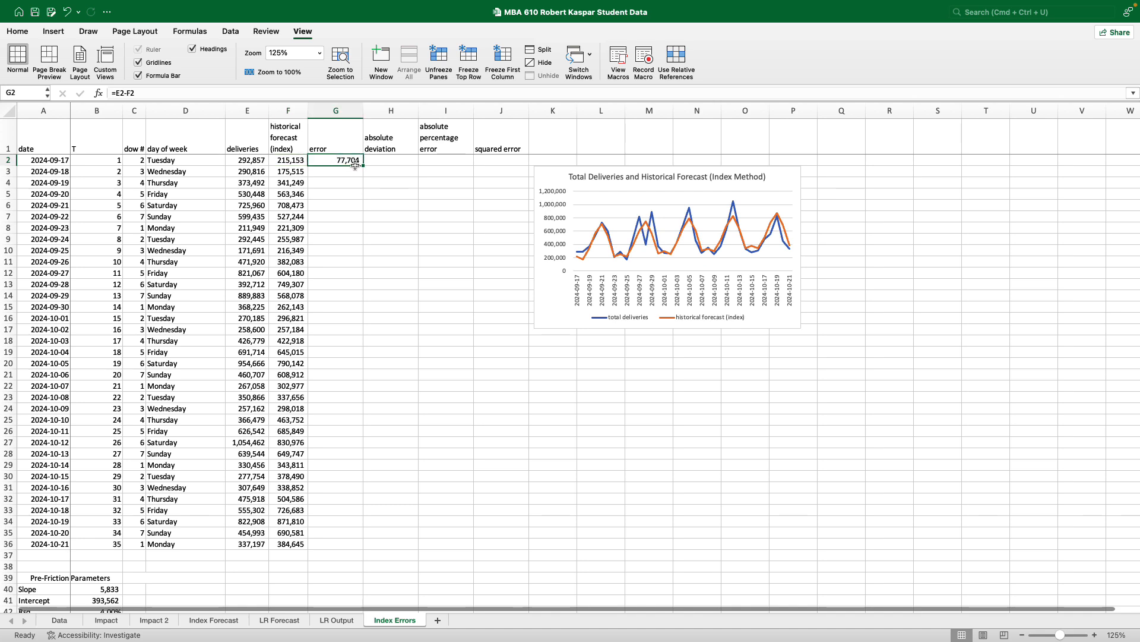
{"action": "double_click", "coordinate": [363, 164]}
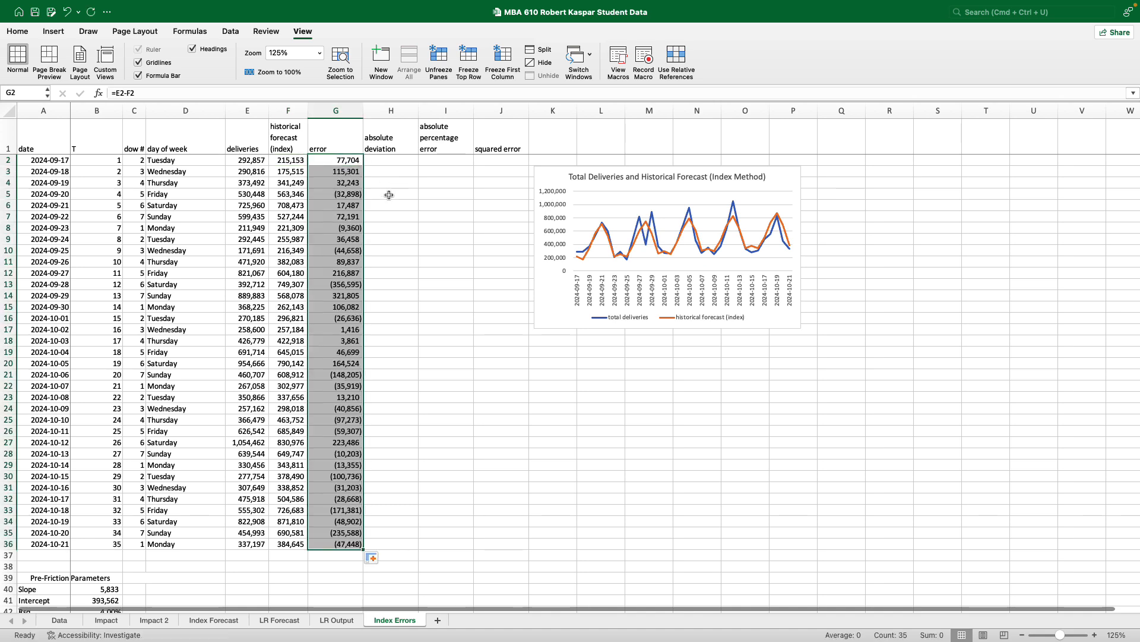
{"action": "left_click", "coordinate": [400, 239]}
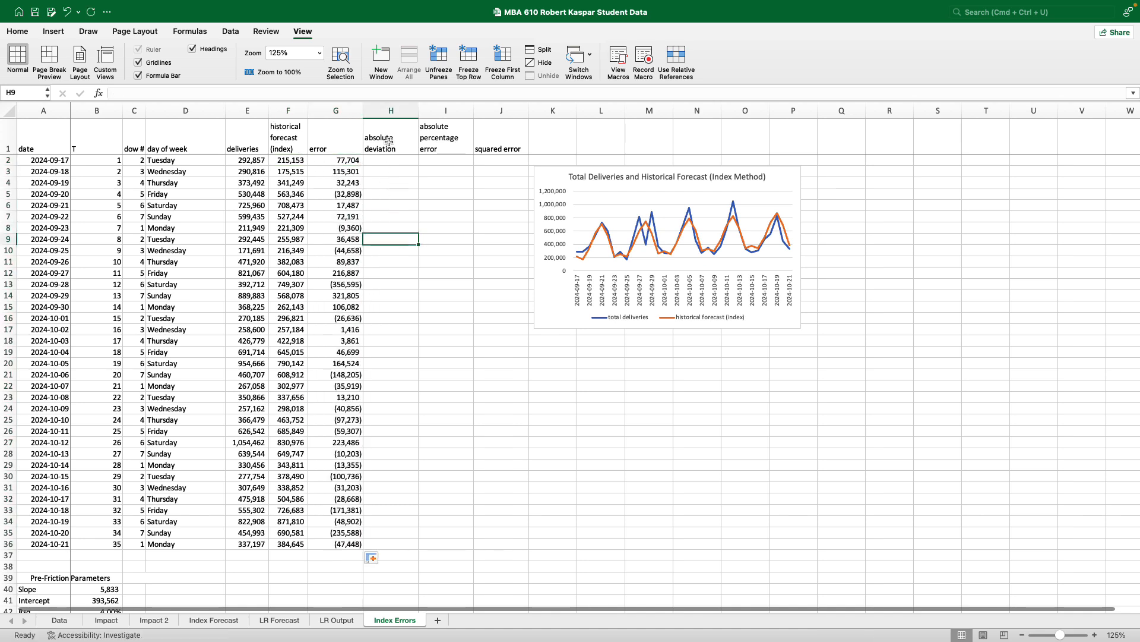
- Calculate the absolute deviation in H2 with =ABS(G2), and fill the formula down to H36
{"action": "left_click", "coordinate": [389, 160]}
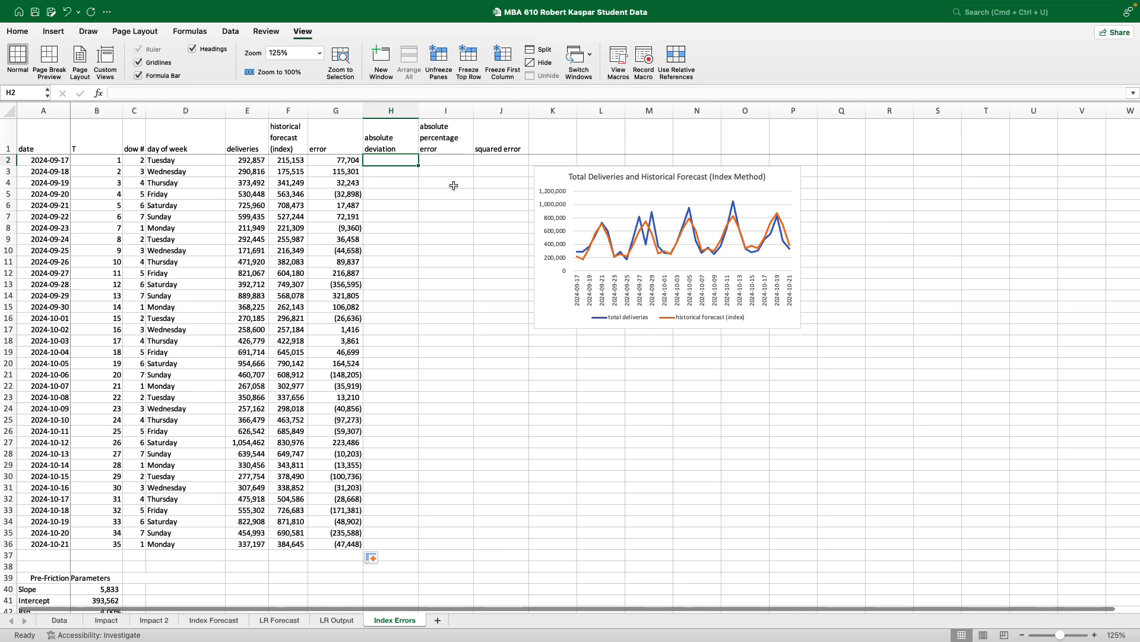
{"action": "type", "text": "=abs("}
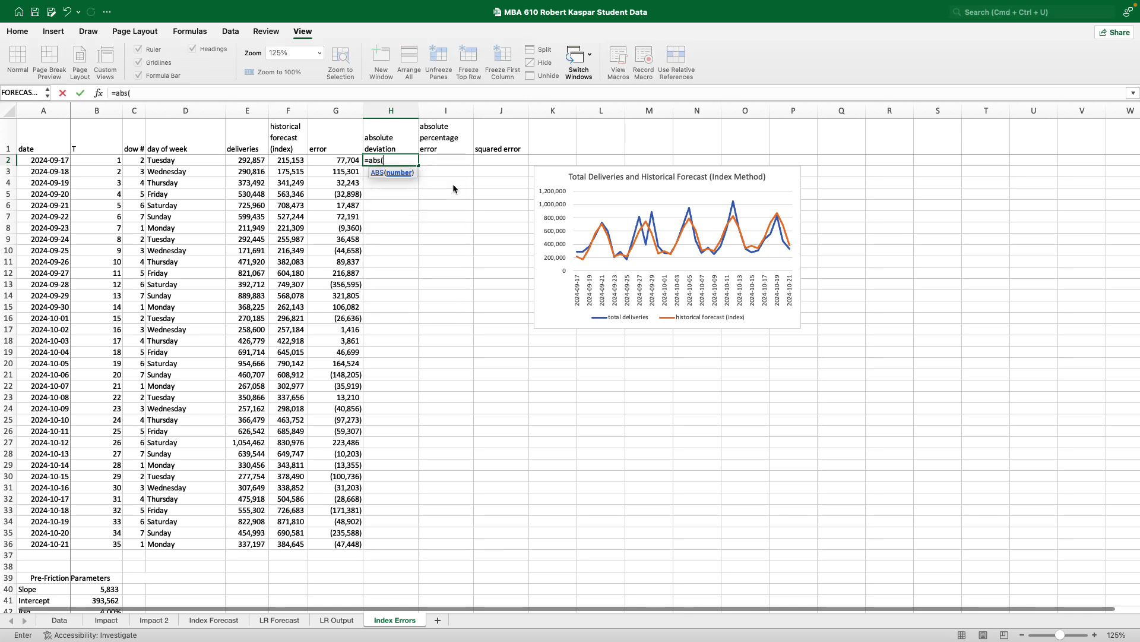
{"action": "left_click", "coordinate": [340, 161]}
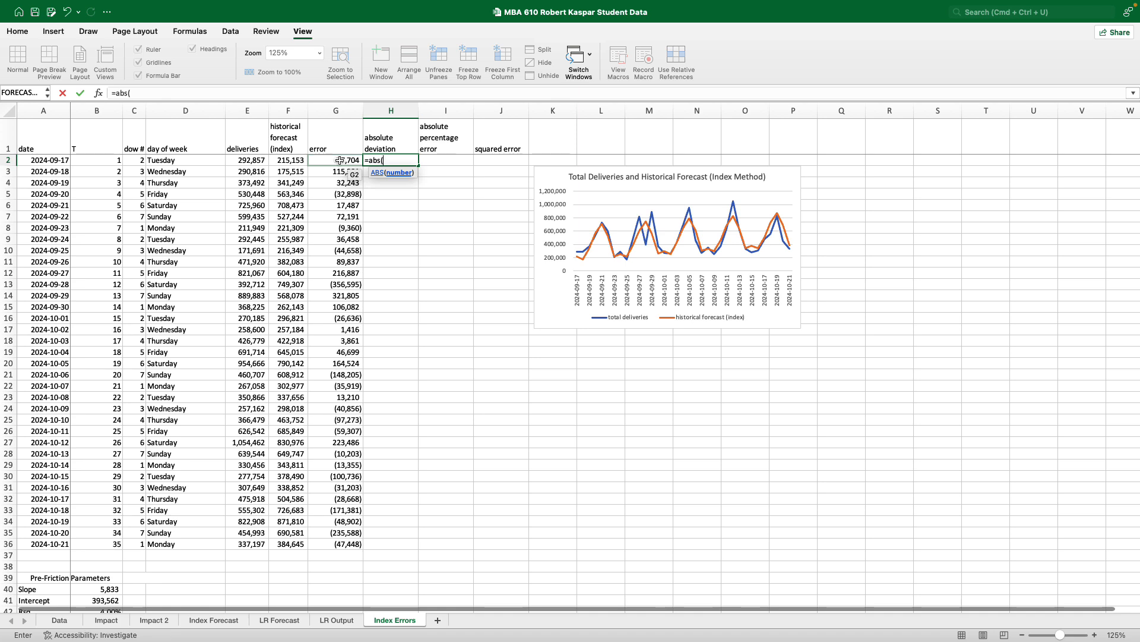
{"action": "key", "text": "Return"}
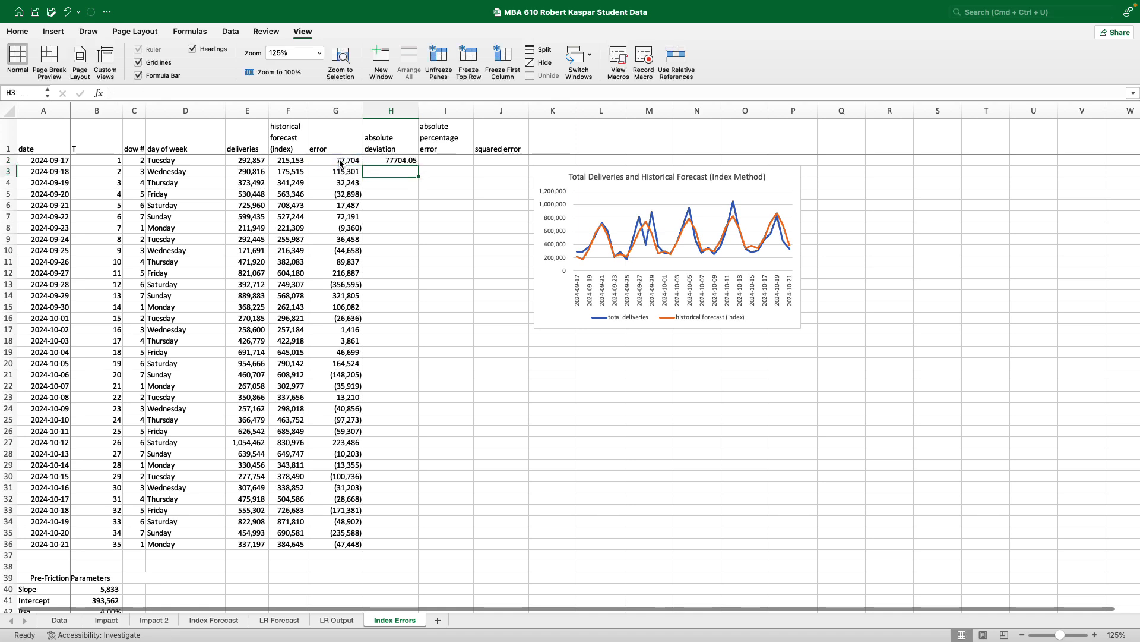
{"action": "left_click", "coordinate": [414, 162]}
{"action": "double_click", "coordinate": [419, 166]}
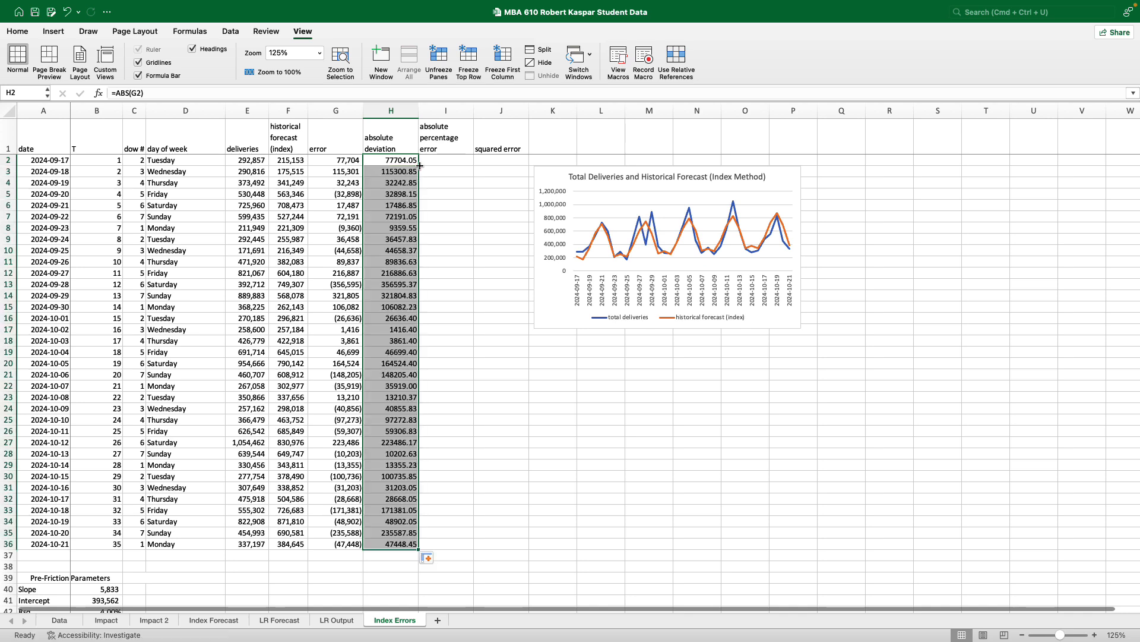
- Copy the number format of the error values in G2:G36 onto the absolute deviations in H2:H36
{"action": "left_click", "coordinate": [334, 229]}
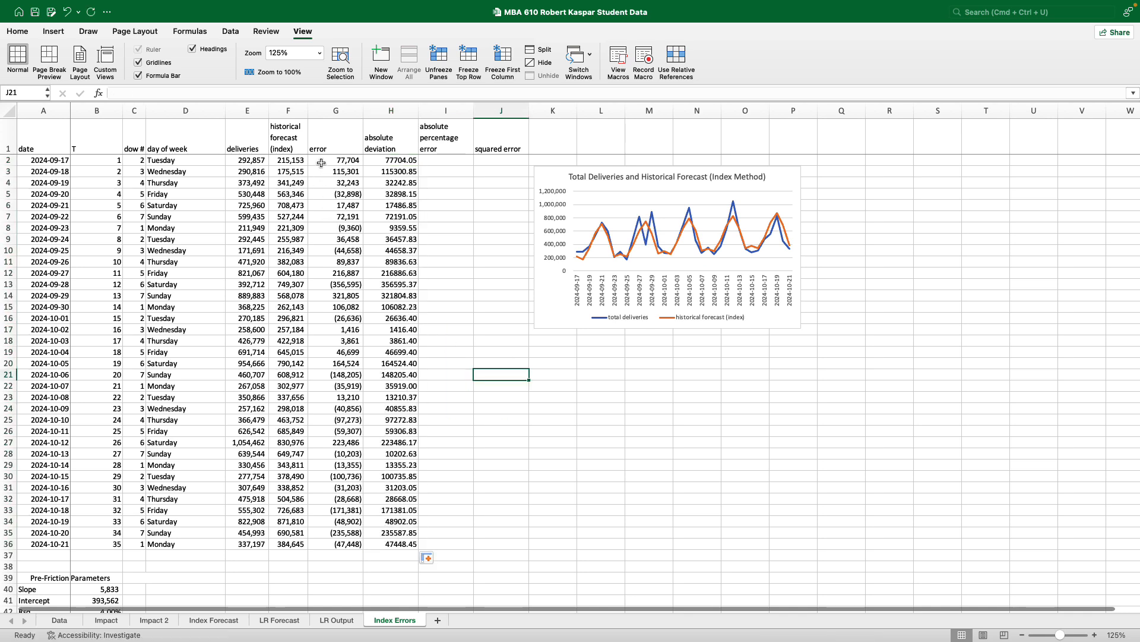
{"action": "left_click_drag", "start_coordinate": [322, 162], "coordinate": [317, 545]}
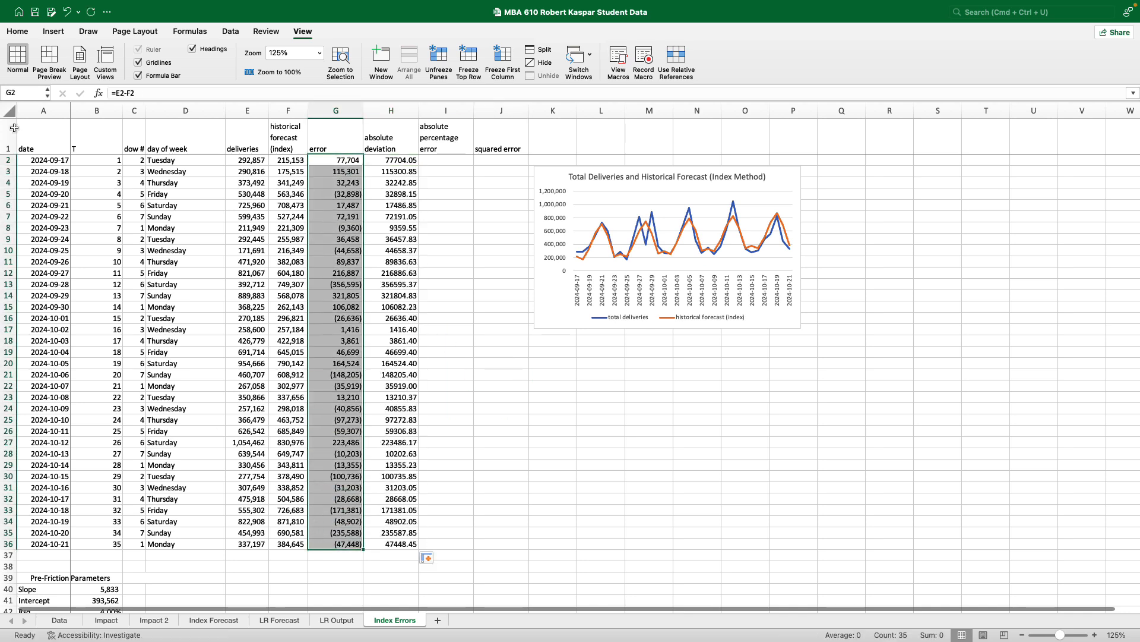
{"action": "left_click", "coordinate": [14, 33]}
{"action": "left_click", "coordinate": [54, 76]}
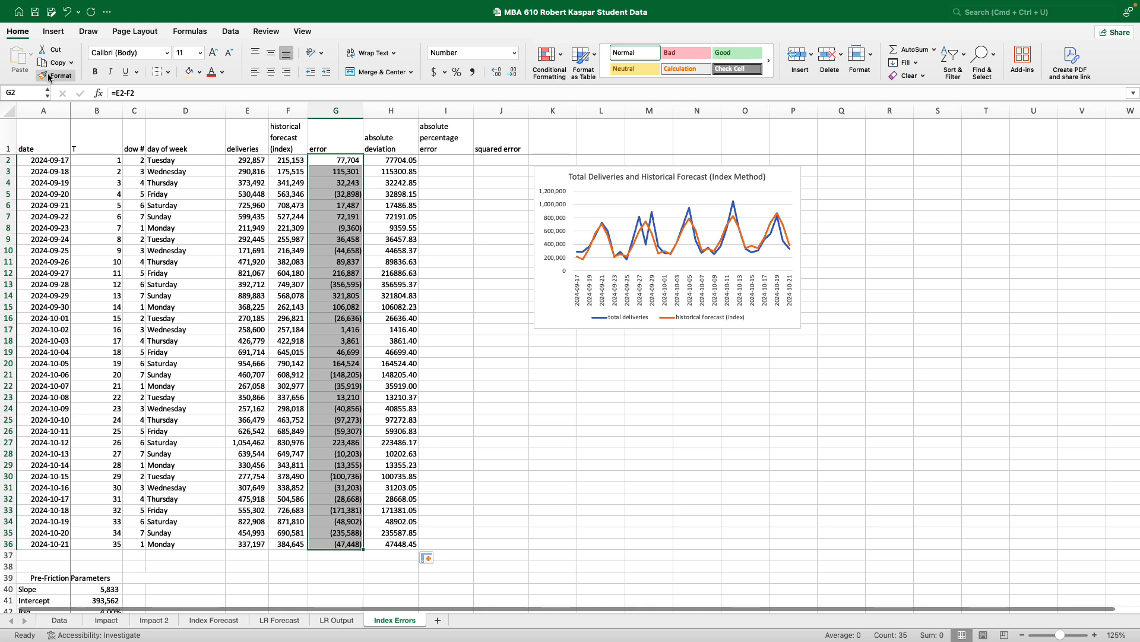
{"action": "left_click_drag", "start_coordinate": [397, 162], "coordinate": [394, 543]}
{"action": "left_click", "coordinate": [528, 506]}
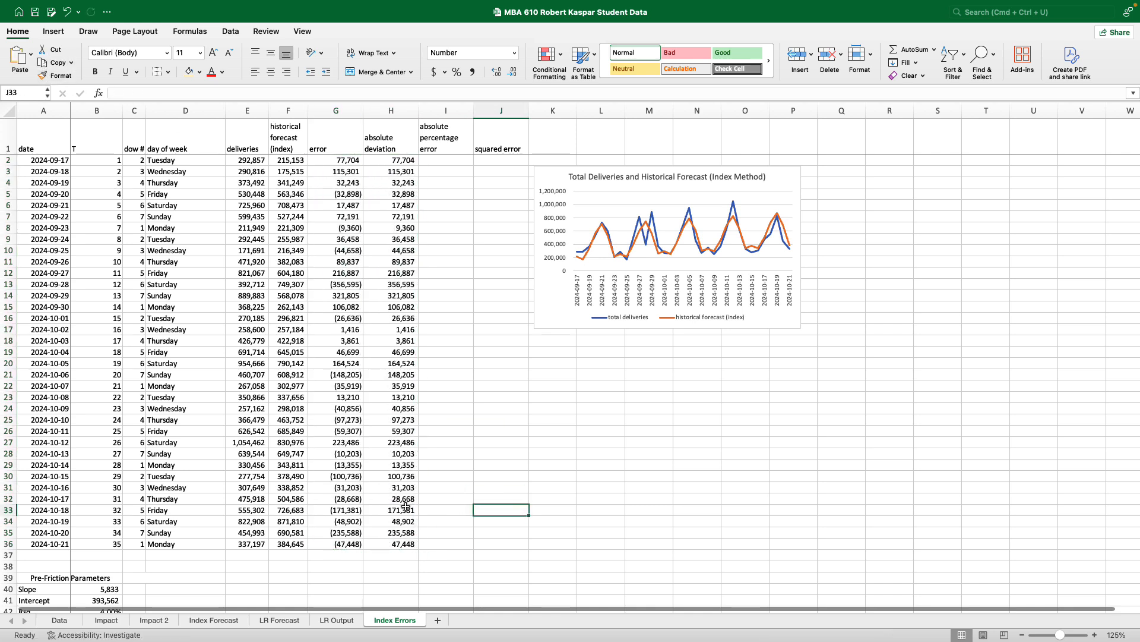
- Check several absolute deviation formulas in column H against the matching errors in column G
{"action": "left_click", "coordinate": [395, 453]}
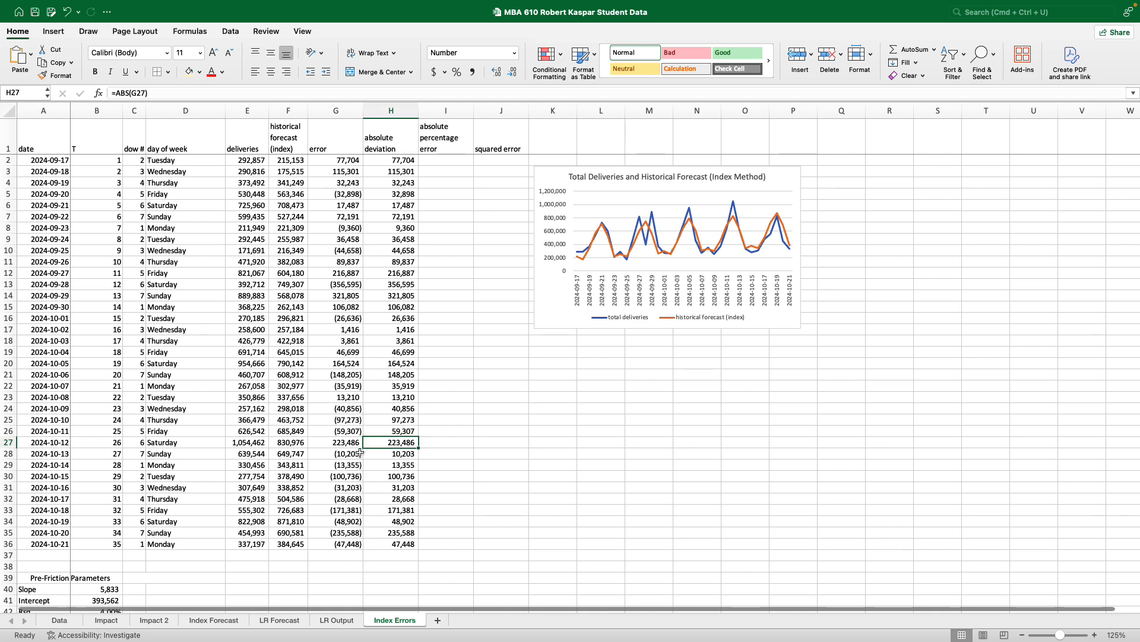
{"action": "left_click", "coordinate": [348, 453]}
{"action": "left_click", "coordinate": [406, 454]}
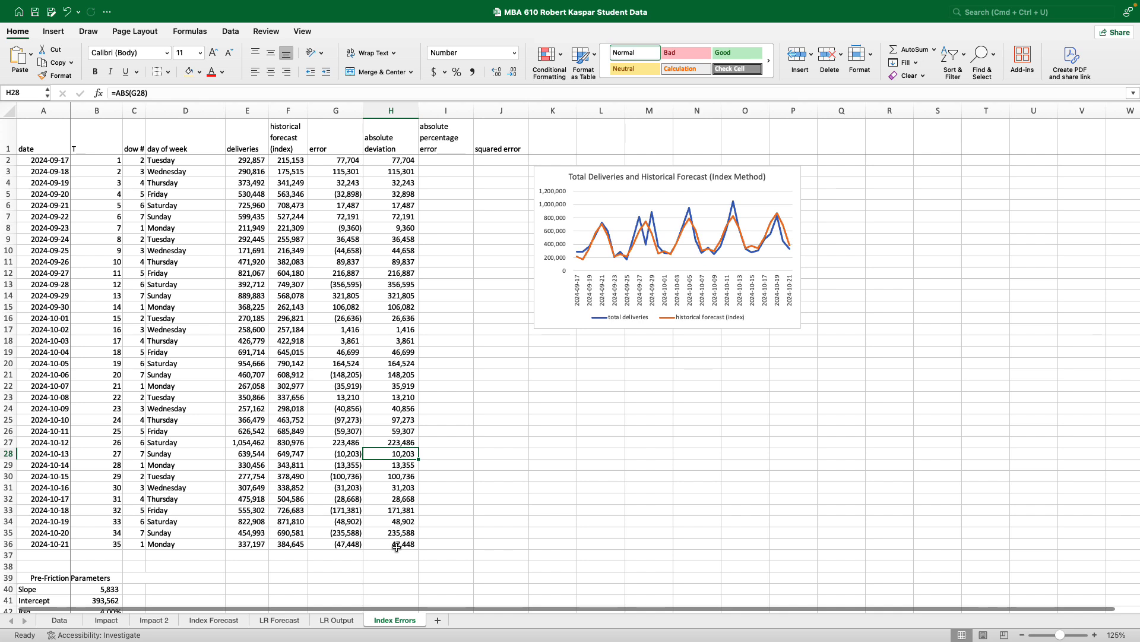
{"action": "left_click", "coordinate": [406, 159]}
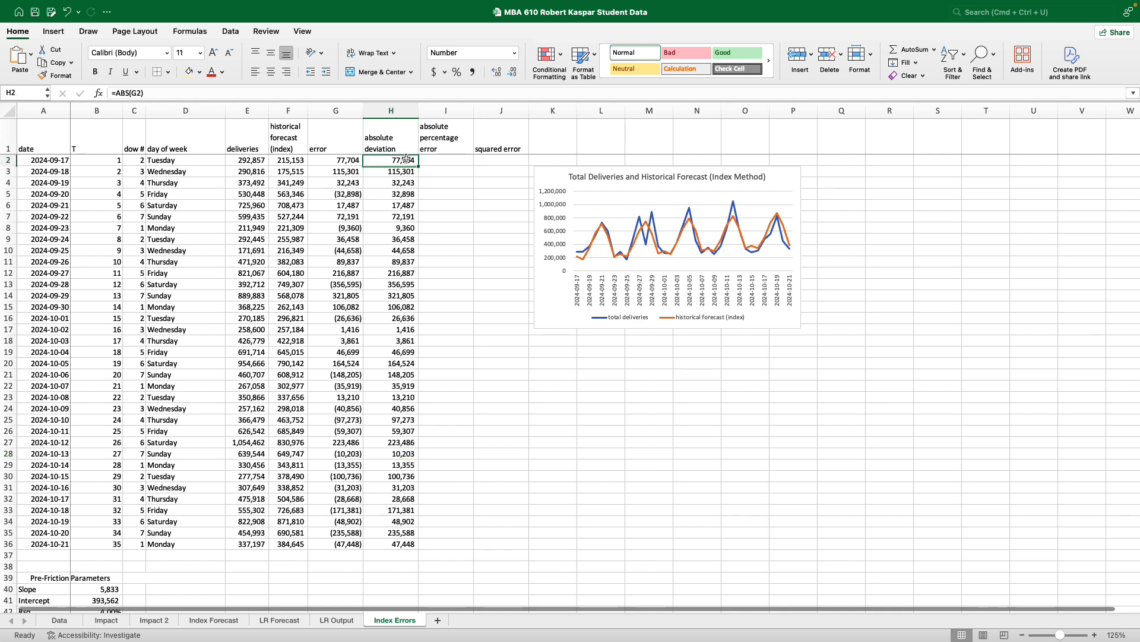
{"action": "left_click", "coordinate": [402, 285]}
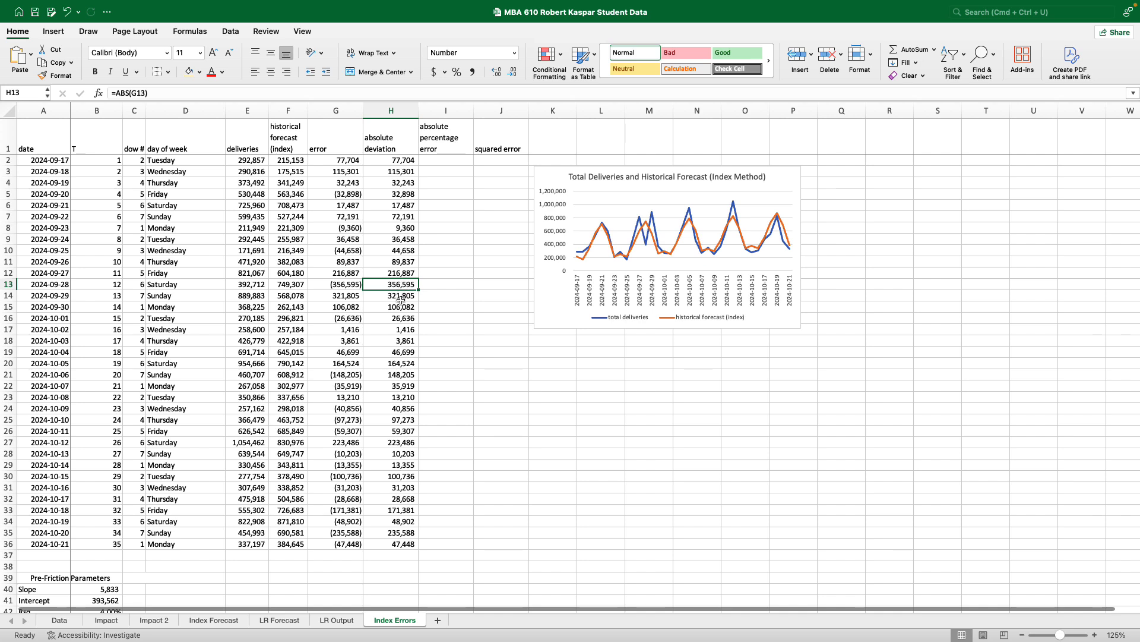
{"action": "left_click", "coordinate": [398, 374]}
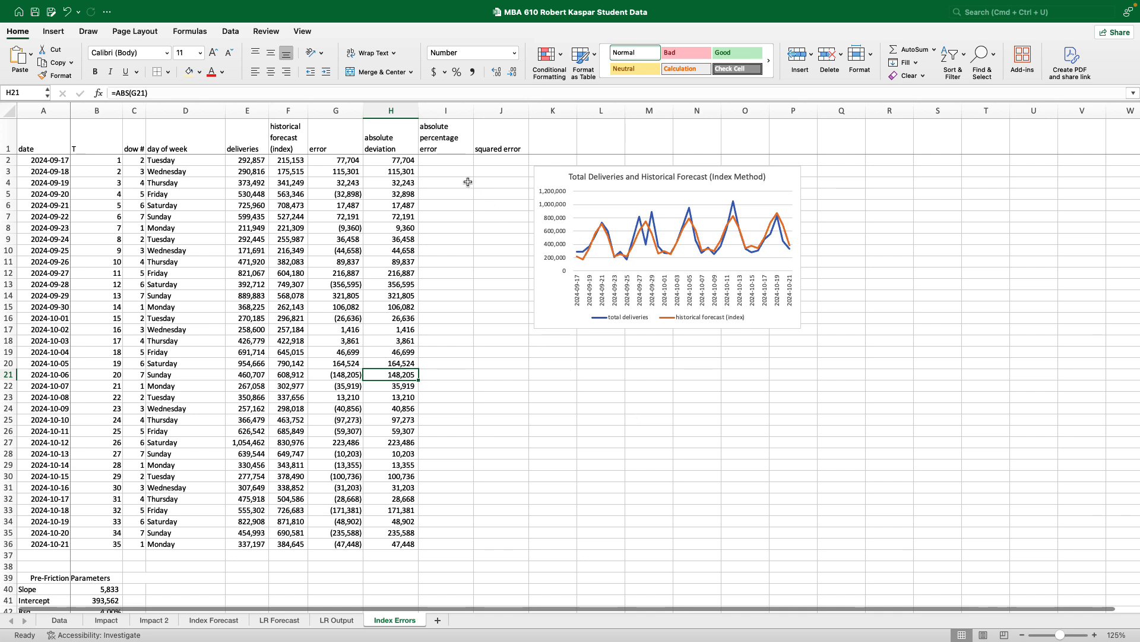
- Calculate the absolute percentage error in I2 as absolute deviation divided by deliveries, with =H2/E2
{"action": "left_click", "coordinate": [457, 159]}
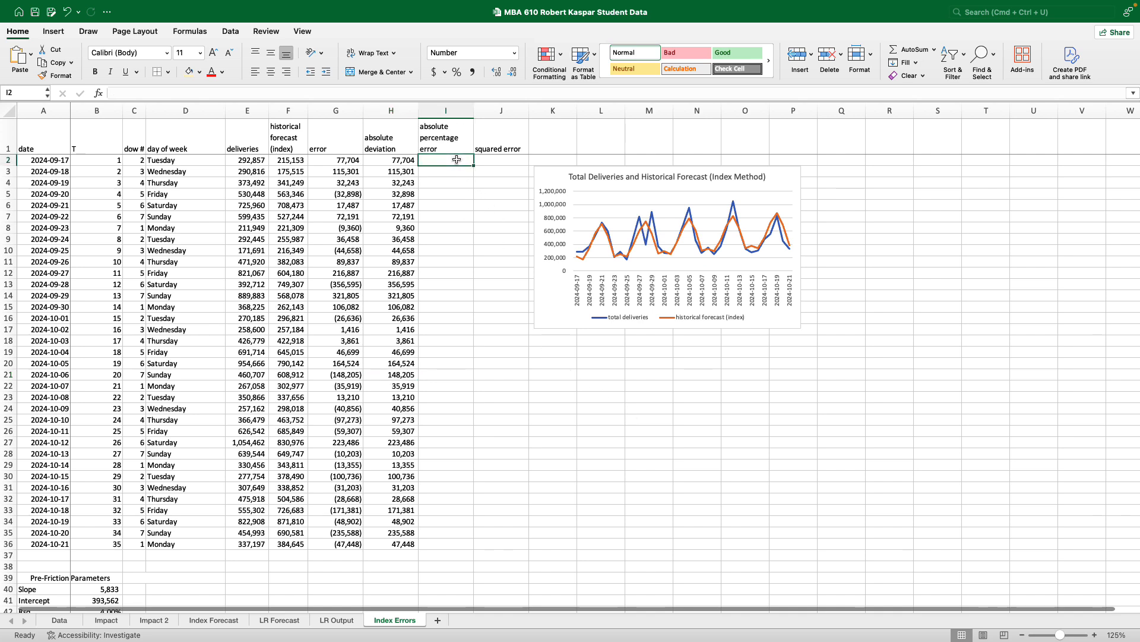
{"action": "type", "text": "="}
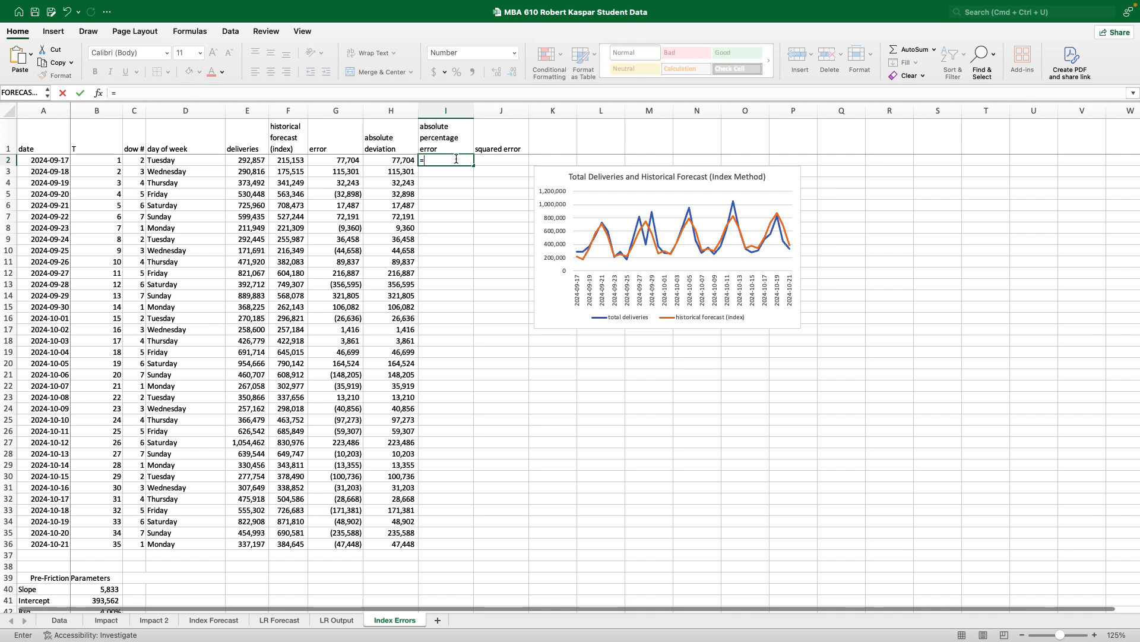
{"action": "left_click", "coordinate": [400, 159]}
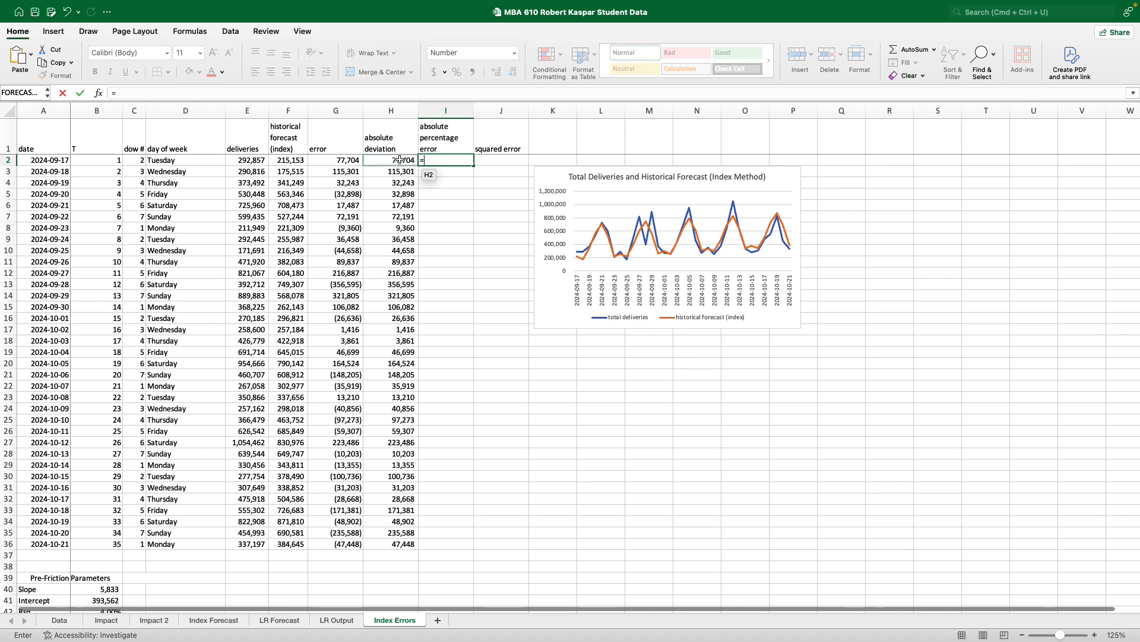
{"action": "type", "text": "/"}
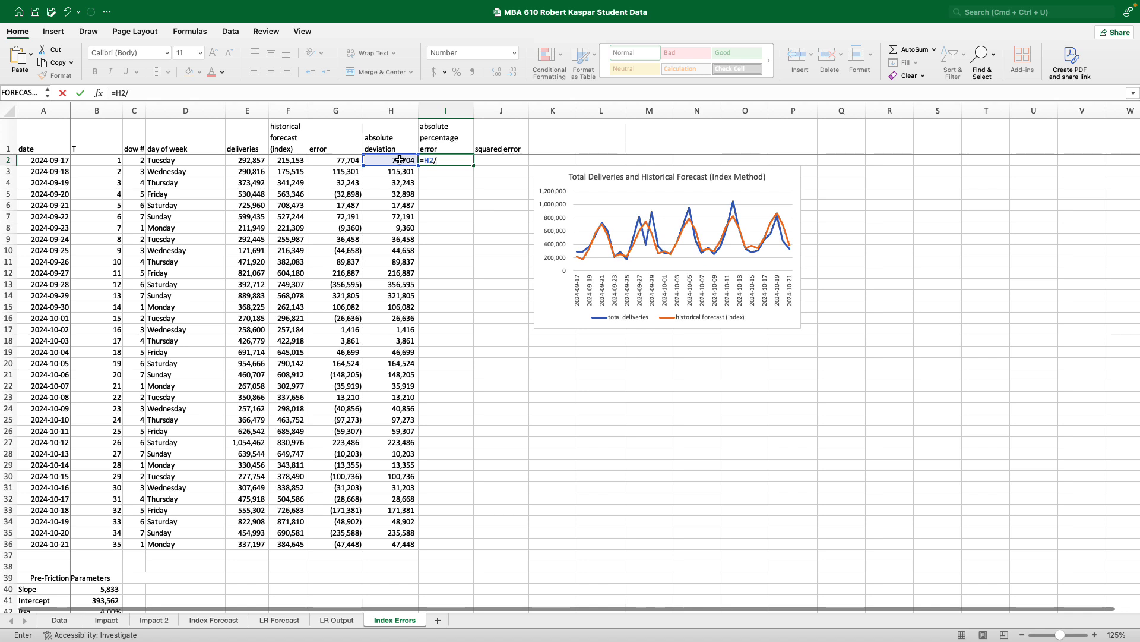
{"action": "left_click", "coordinate": [255, 160]}
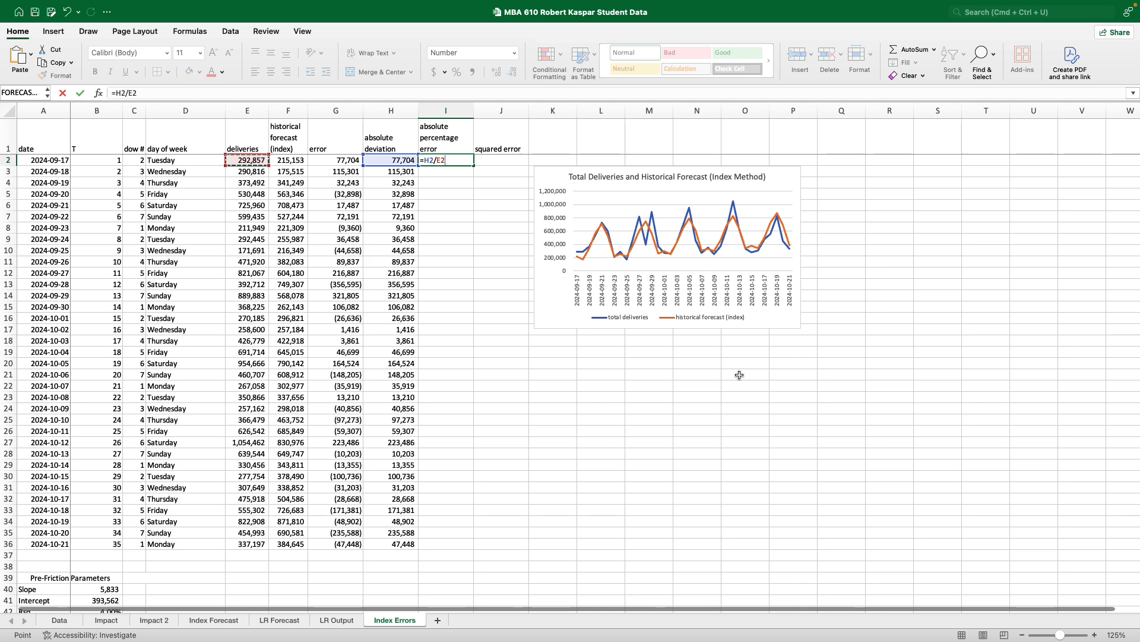
{"action": "key", "text": "Return"}
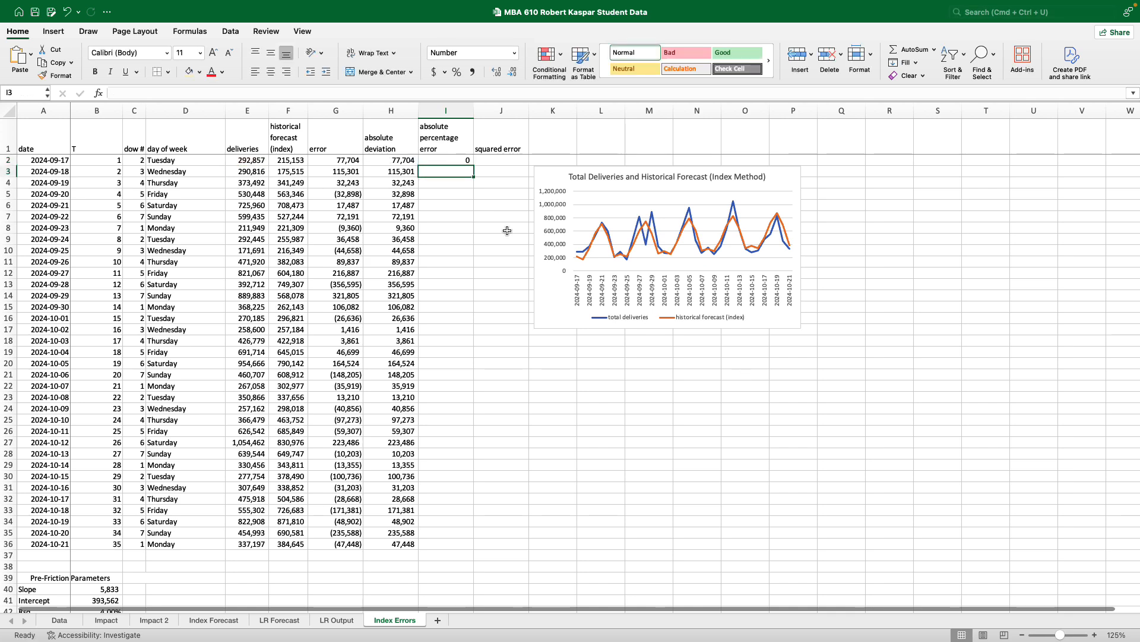
- Format I2 as a percentage with one decimal place, and fill it down to I36
{"action": "left_click", "coordinate": [455, 159]}
{"action": "left_click", "coordinate": [456, 72]}
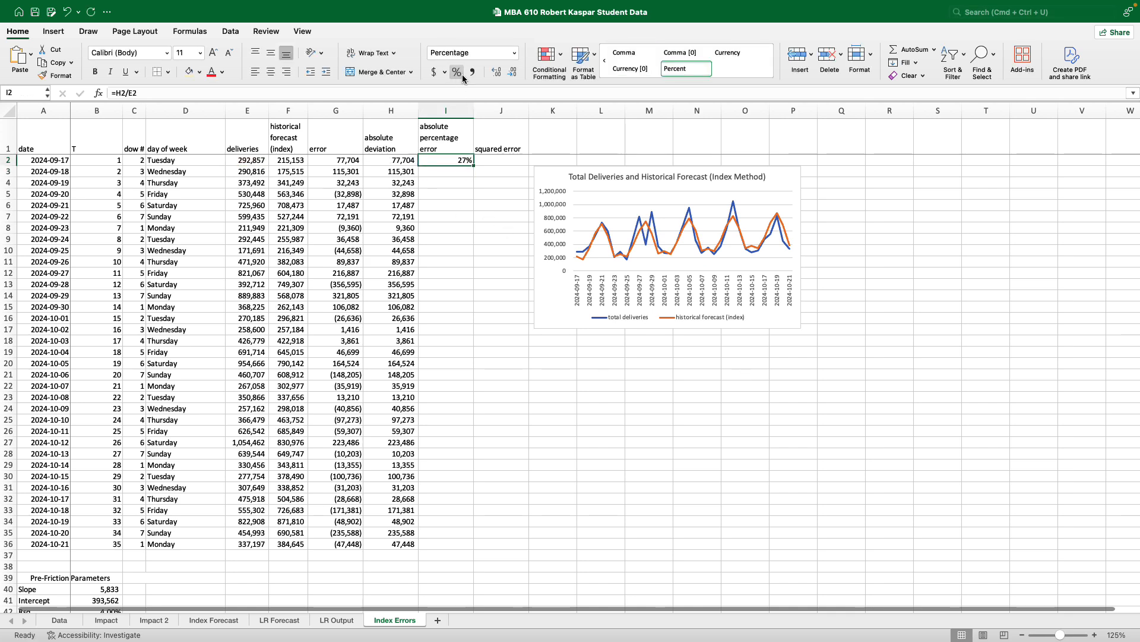
{"action": "left_click", "coordinate": [496, 72]}
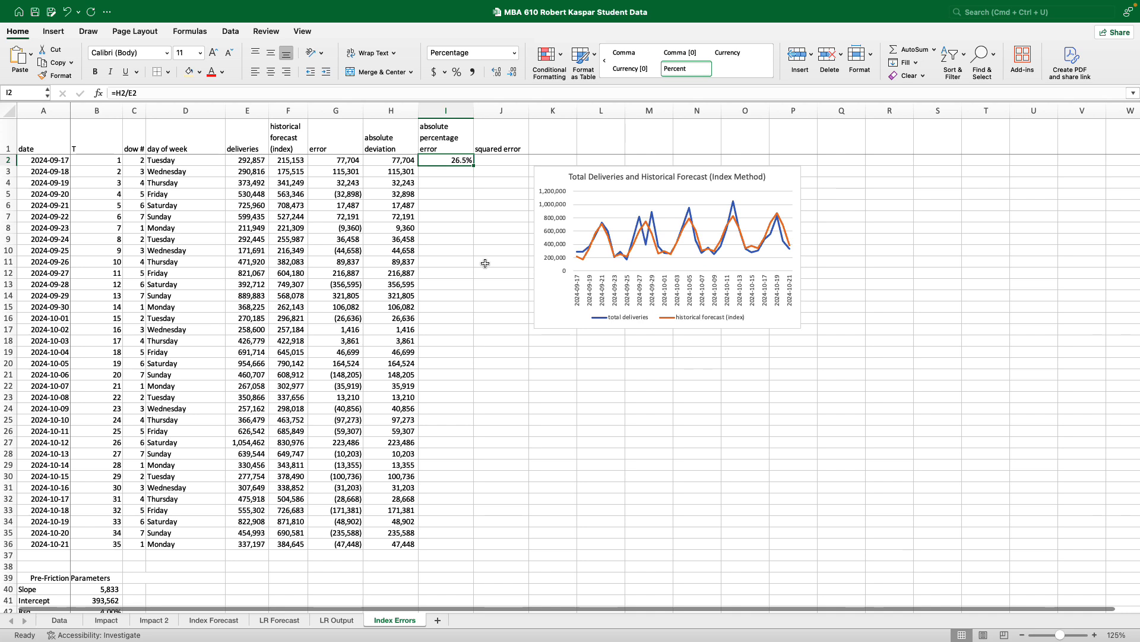
{"action": "double_click", "coordinate": [474, 166]}
- Calculate the squared error in J2 with =G2^2, fill it down to J36, and autofit column J to its values
{"action": "left_click", "coordinate": [502, 163]}
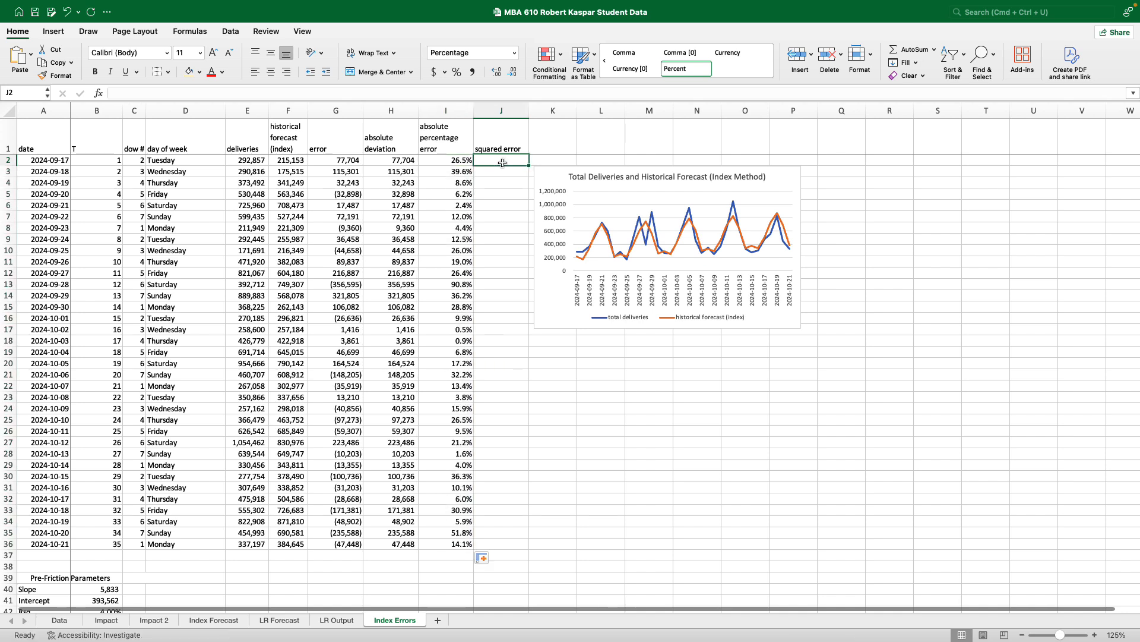
{"action": "type", "text": "="}
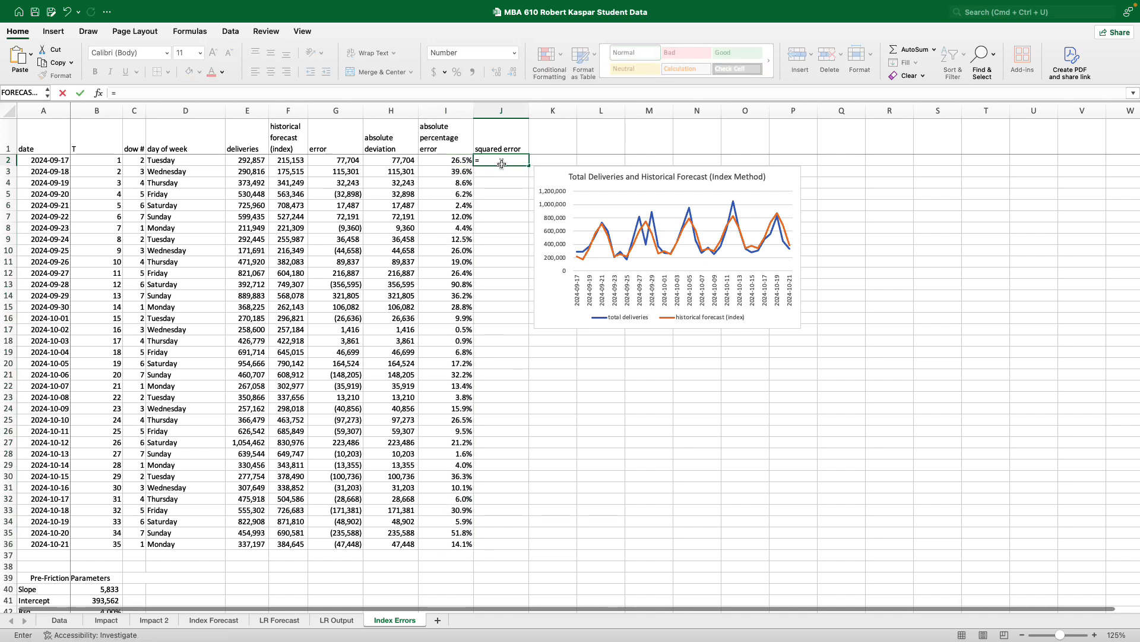
{"action": "left_click", "coordinate": [352, 161]}
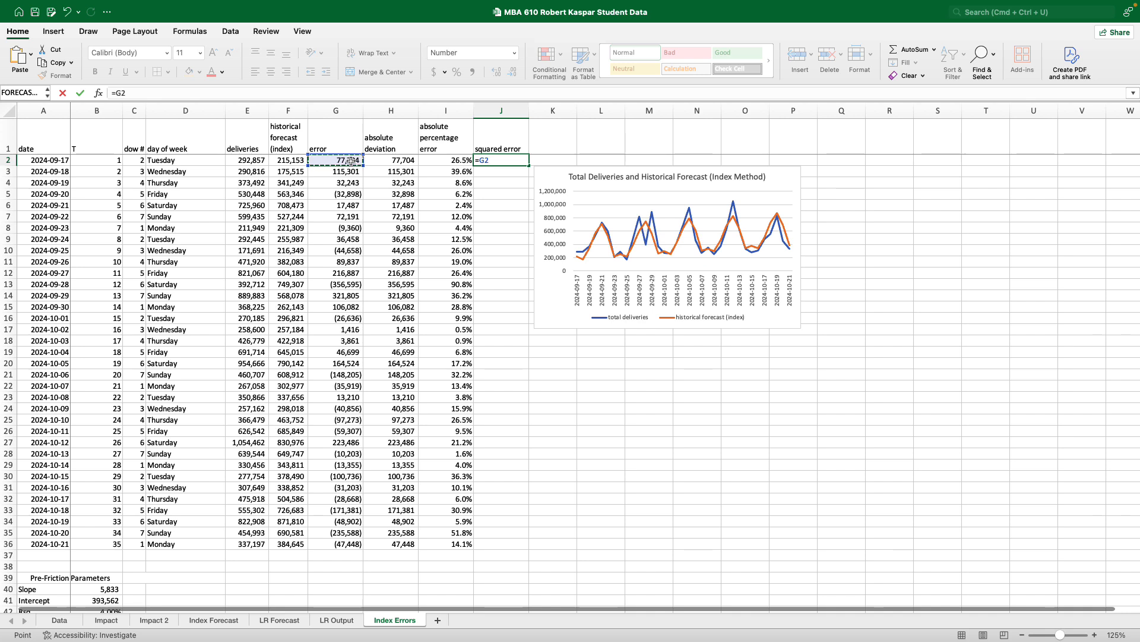
{"action": "type", "text": "^2"}
{"action": "key", "text": "Return"}
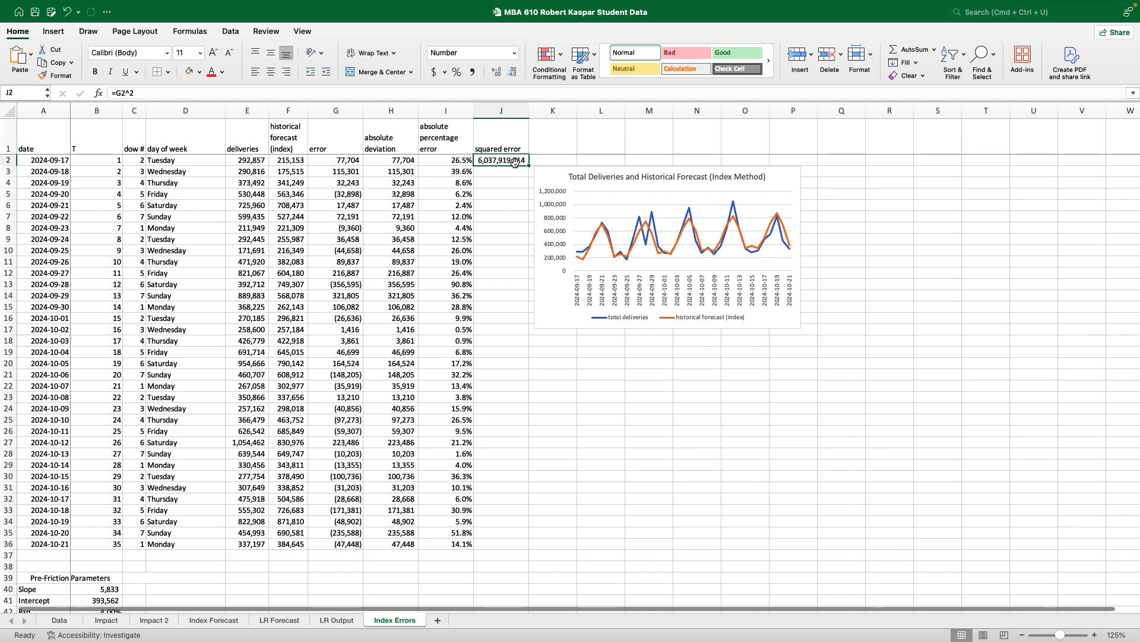
{"action": "left_click_drag", "start_coordinate": [529, 165], "coordinate": [509, 545]}
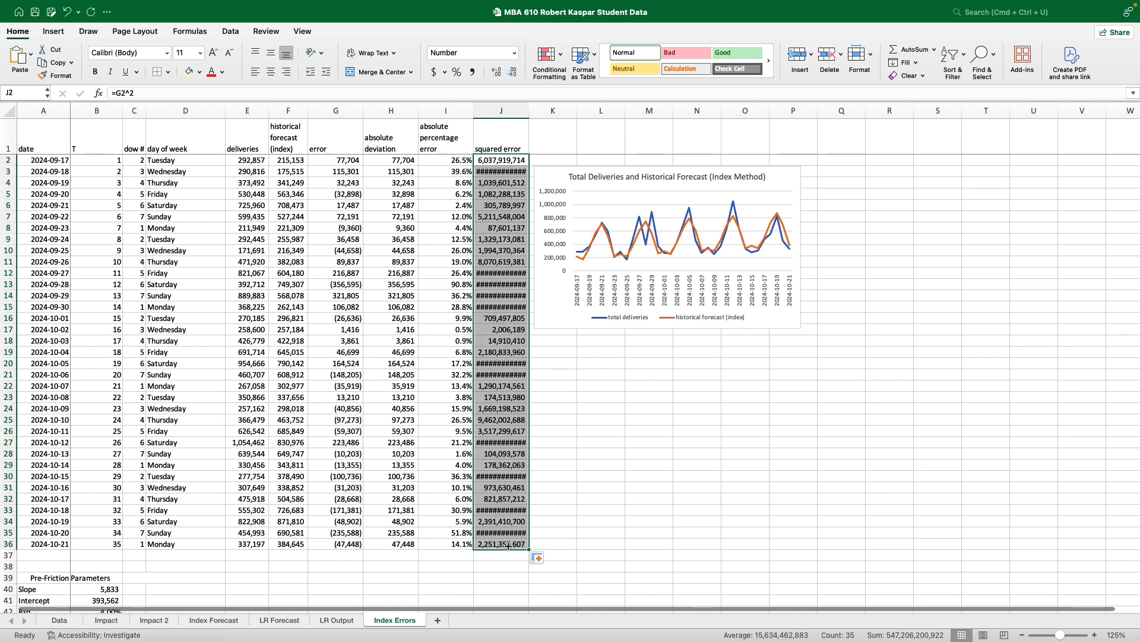
{"action": "double_click", "coordinate": [529, 110]}
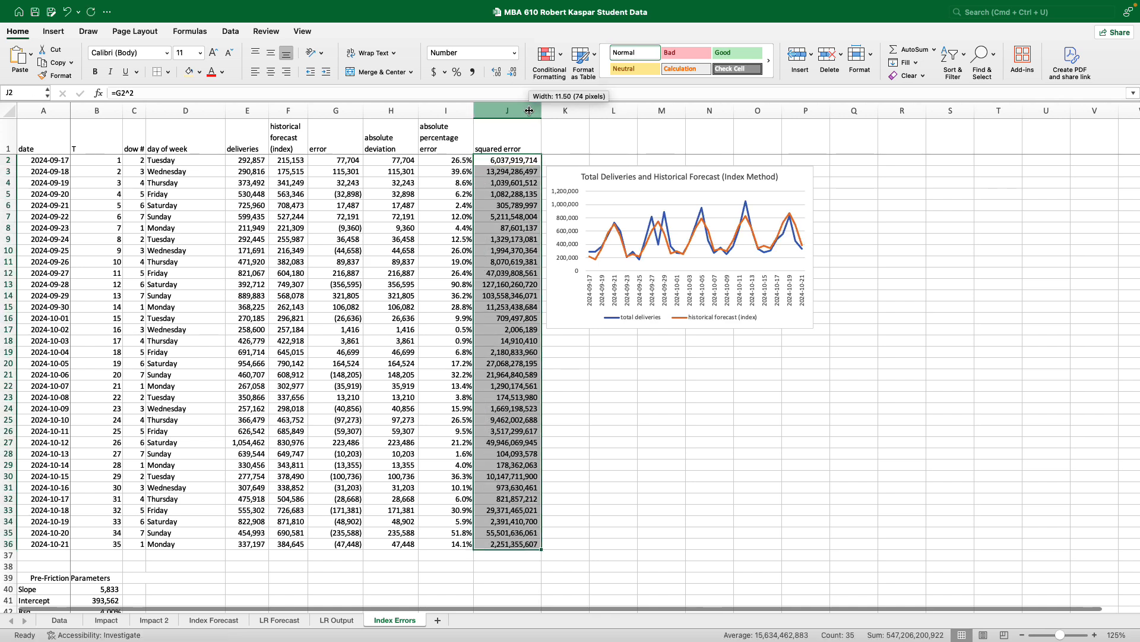
{"action": "left_click", "coordinate": [626, 413]}
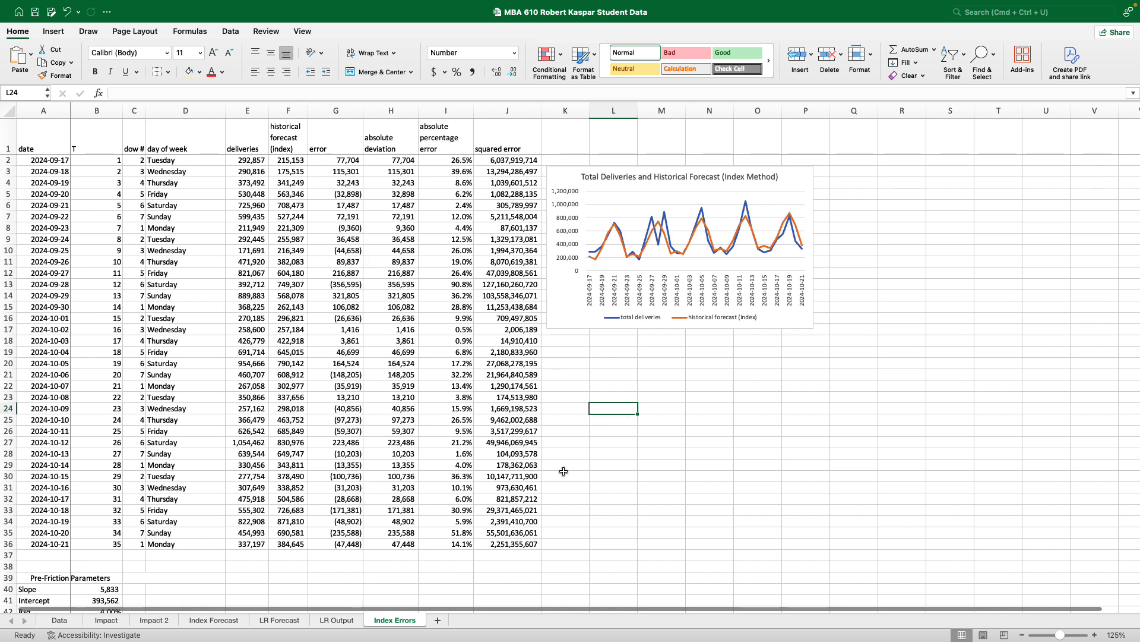
{"action": "left_click", "coordinate": [337, 130]}
{"action": "left_click_drag", "start_coordinate": [491, 128], "coordinate": [516, 544]}
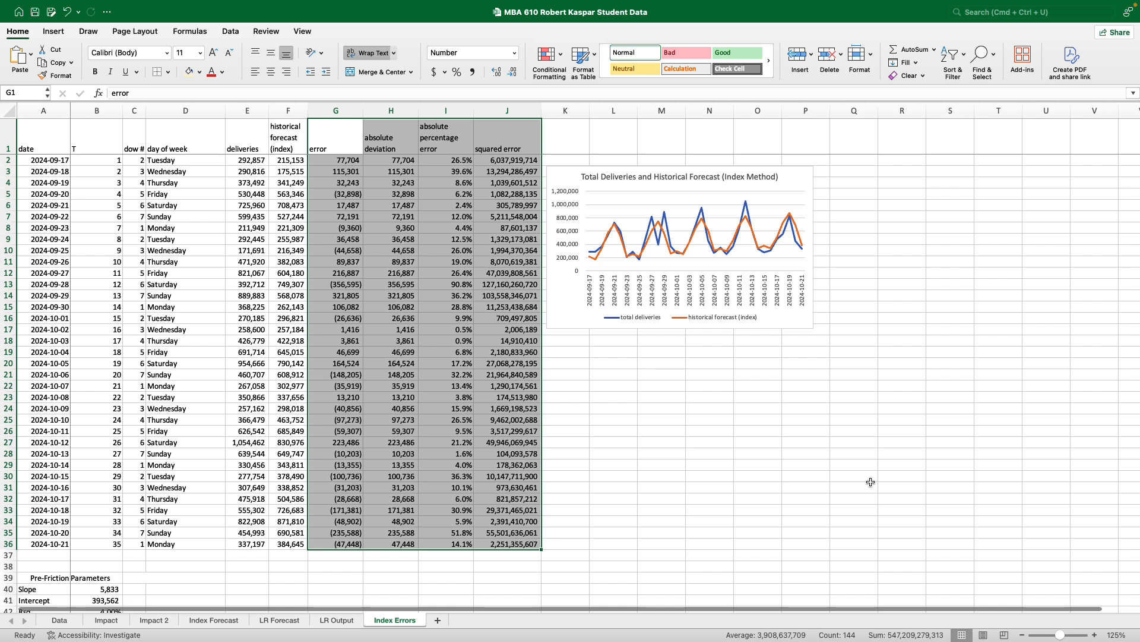
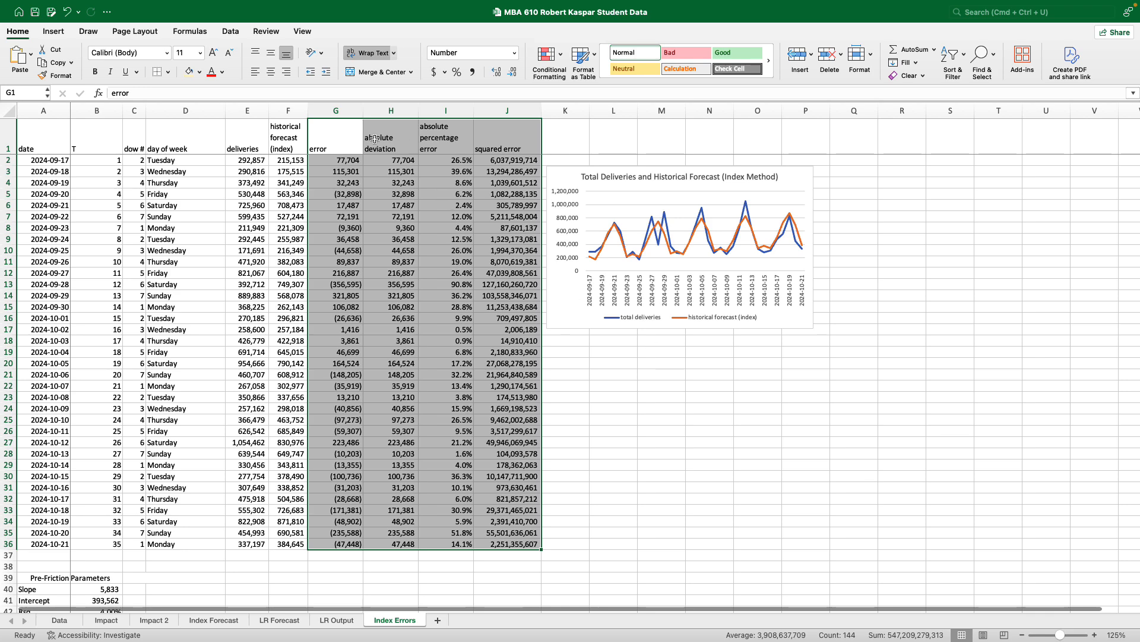
{"action": "left_click", "coordinate": [394, 138]}
{"action": "left_click", "coordinate": [429, 137]}
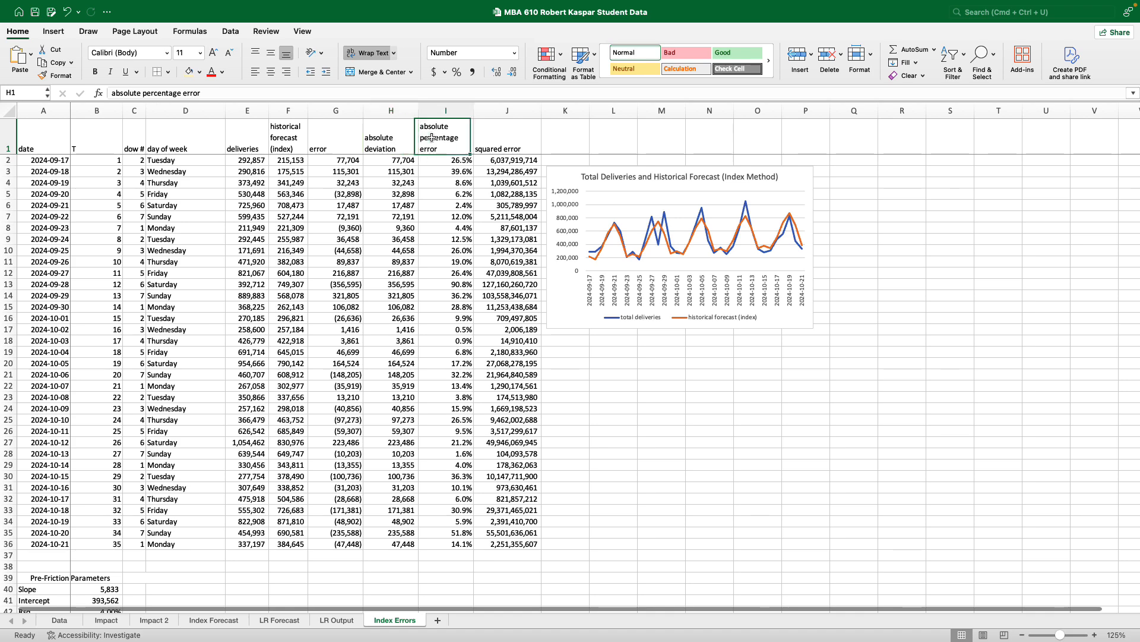
{"action": "left_click", "coordinate": [484, 137]}
- Label the mean of the error column below the data, entering MEAN ERROR in G38 and ME in G39
{"action": "scroll", "coordinate": [620, 354], "scroll_direction": "down", "scroll_amount": 4}
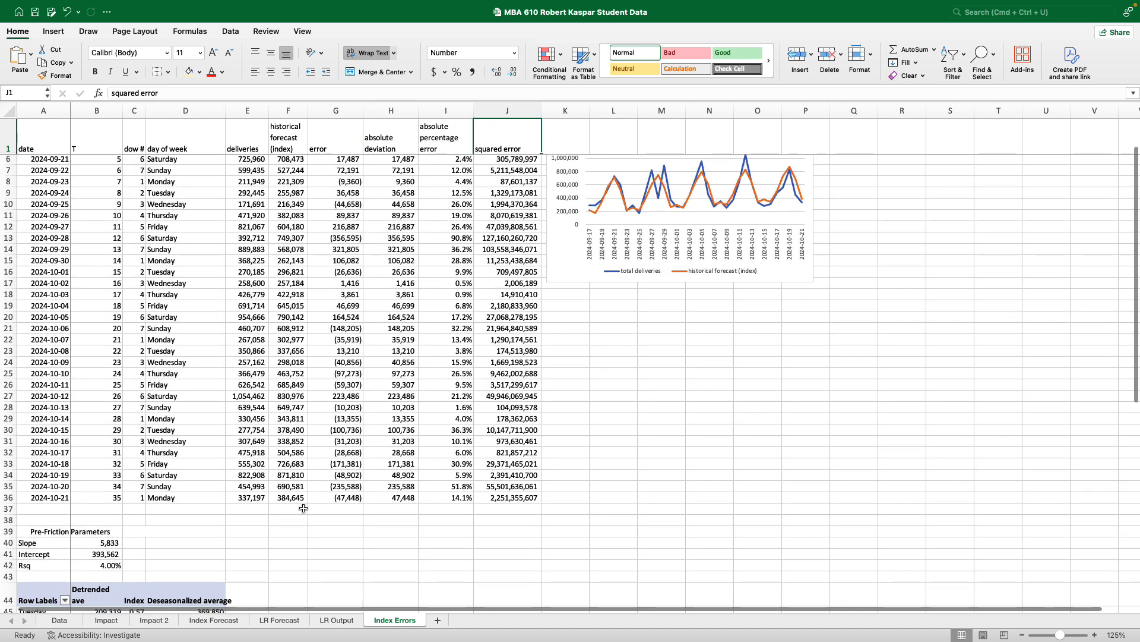
{"action": "left_click", "coordinate": [326, 519]}
{"action": "scroll", "coordinate": [326, 519], "scroll_direction": "up", "scroll_amount": 4}
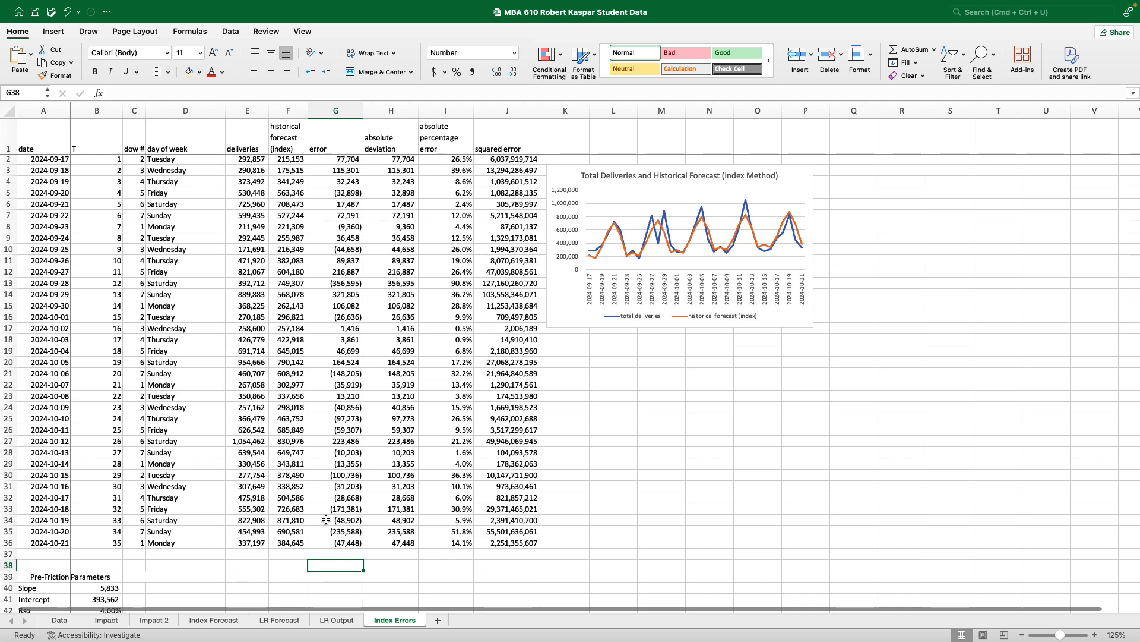
{"action": "type", "text": "ME"}
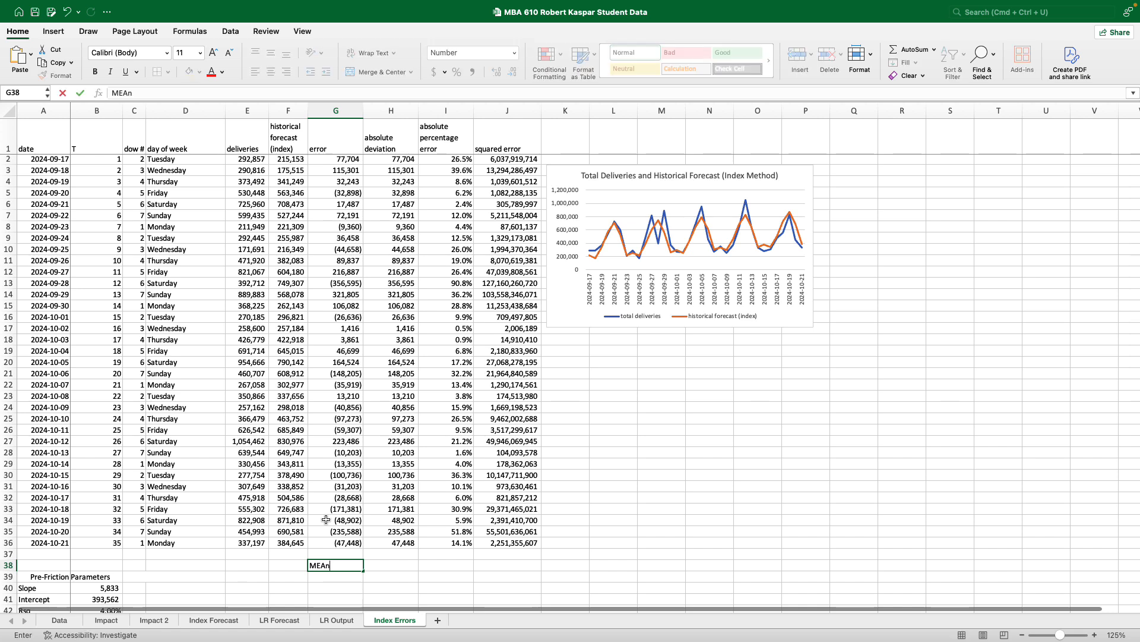
{"action": "type", "text": "AN ERROR"}
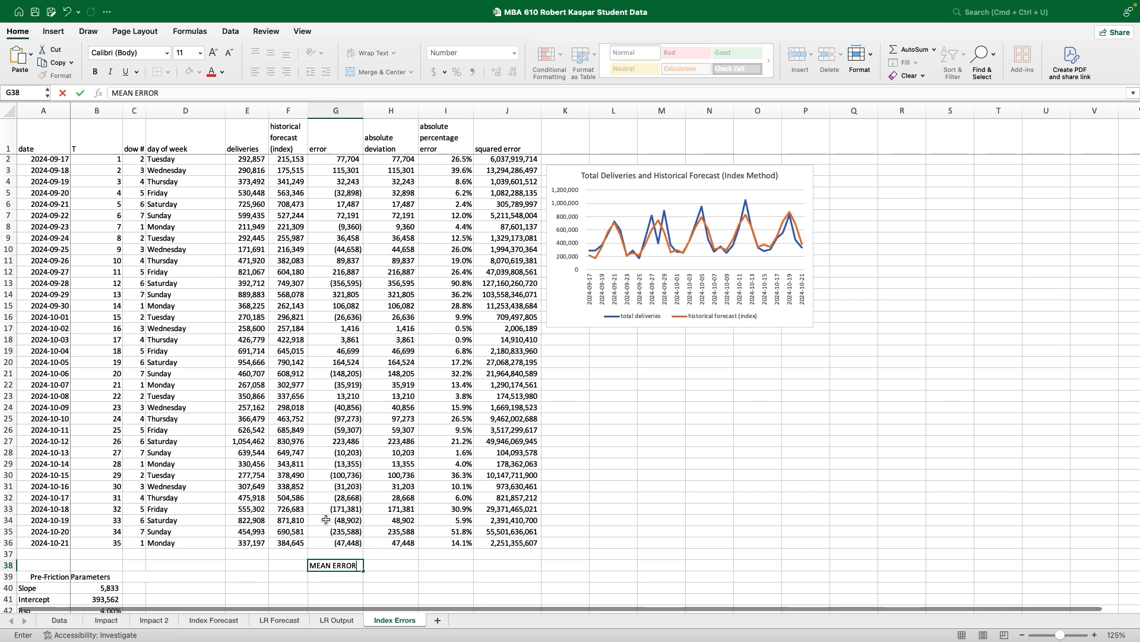
{"action": "key", "text": "Return"}
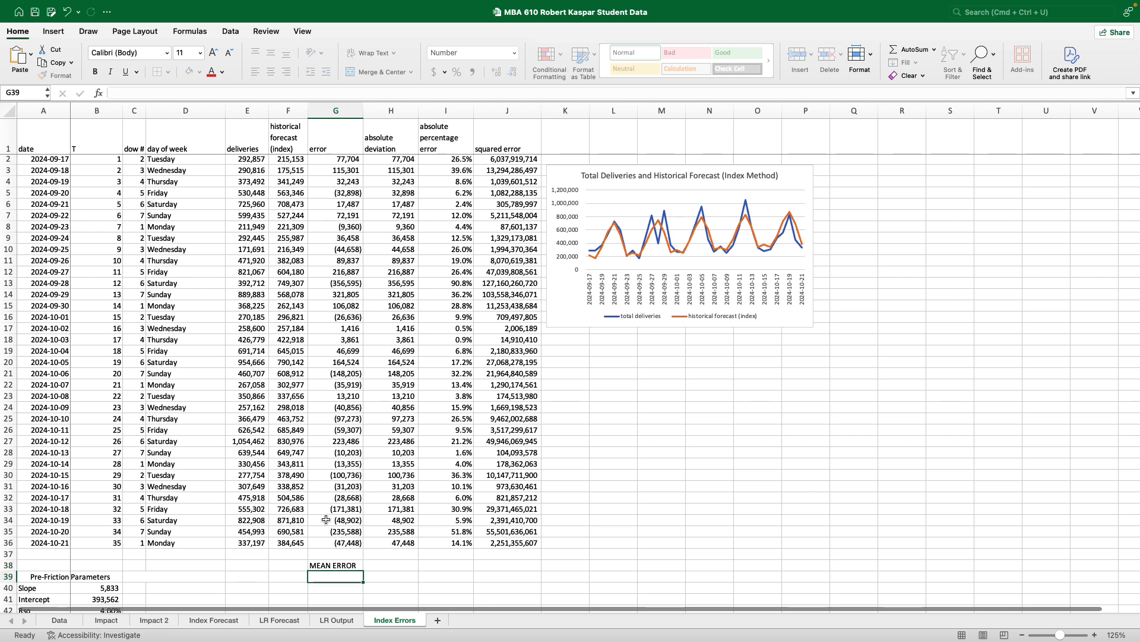
{"action": "type", "text": "ME"}
{"action": "key", "text": "Delete"}
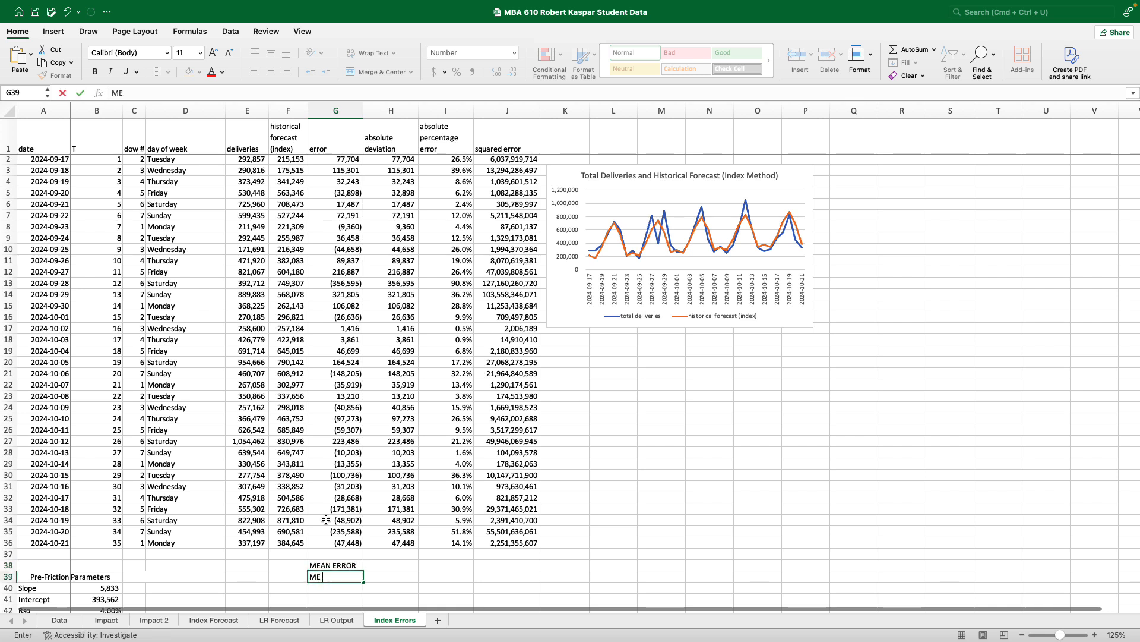
{"action": "key", "text": "Tab"}
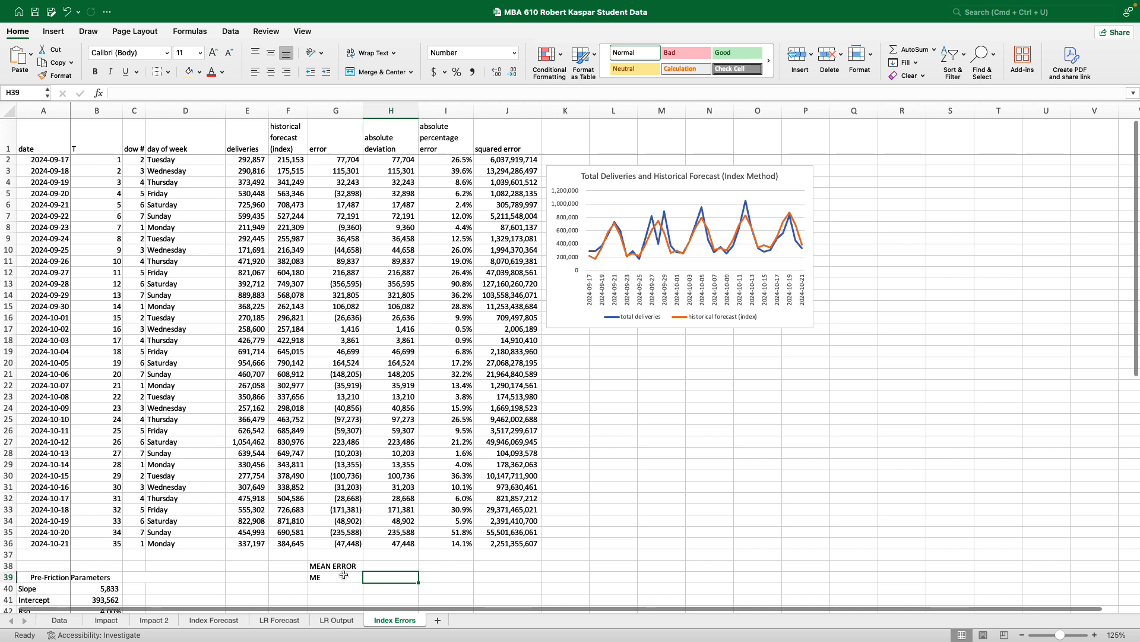
- Calculate the mean error in G37 with =AVERAGE(G2:G36), and show it with two decimal places
{"action": "left_click", "coordinate": [340, 555]}
{"action": "type", "text": "=average("}
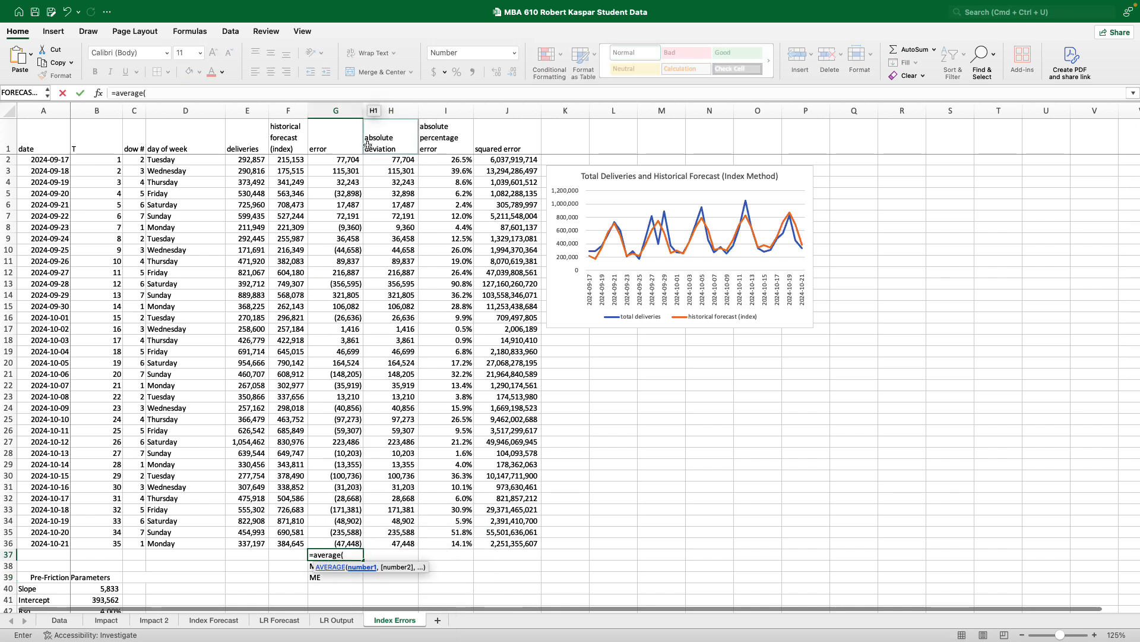
{"action": "left_click_drag", "start_coordinate": [344, 160], "coordinate": [332, 540]}
{"action": "key", "text": "Return"}
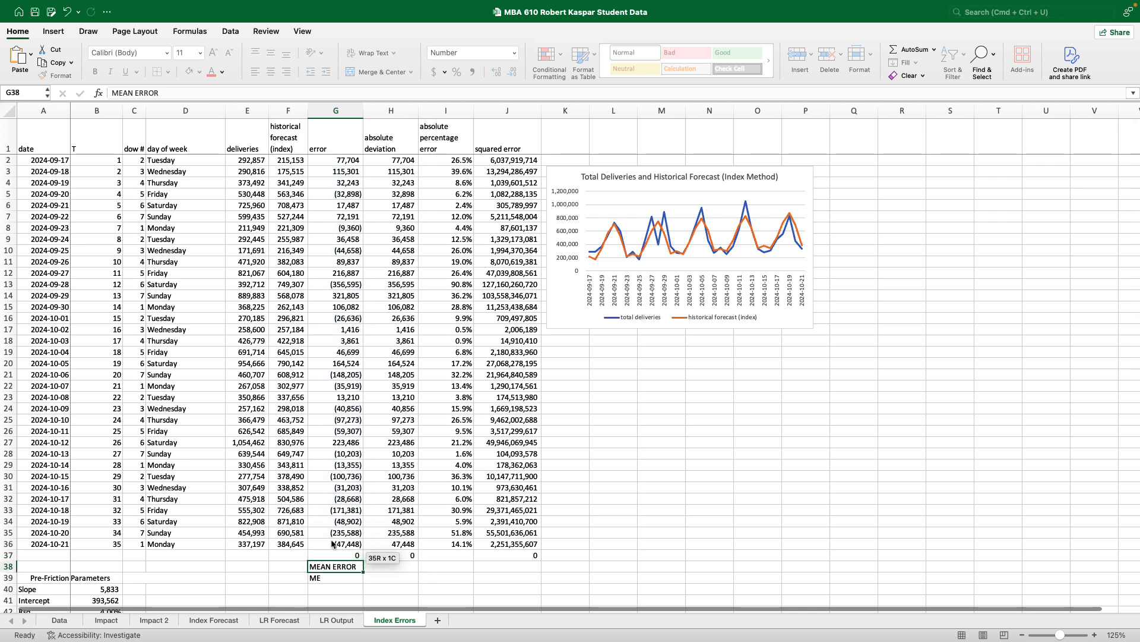
{"action": "left_click", "coordinate": [338, 553]}
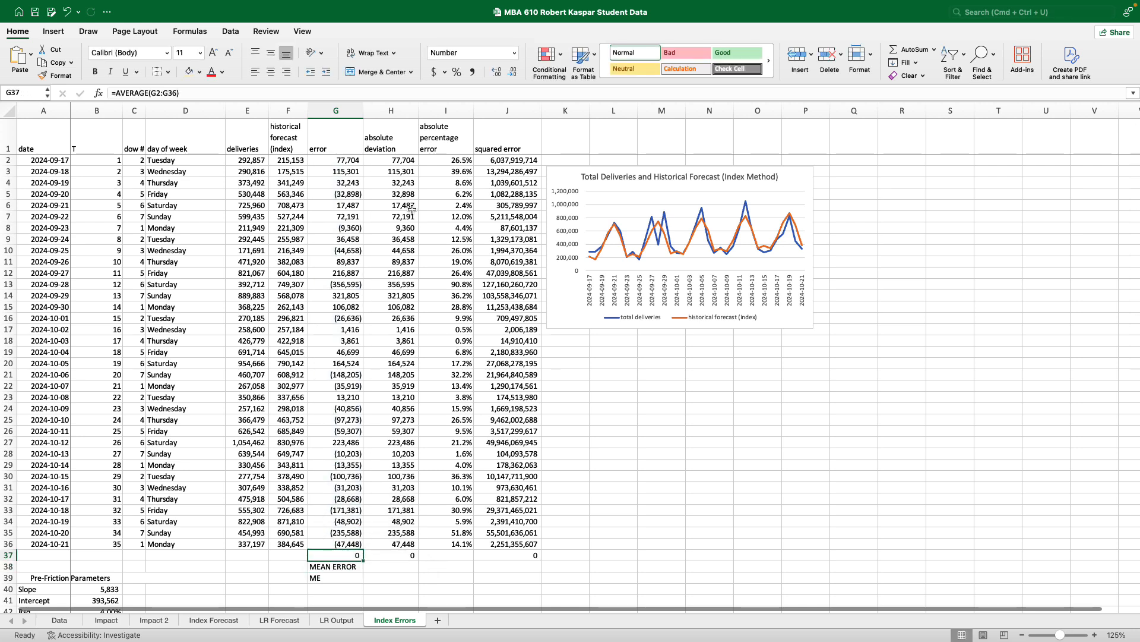
{"action": "left_click", "coordinate": [500, 74]}
{"action": "left_click", "coordinate": [500, 73]}
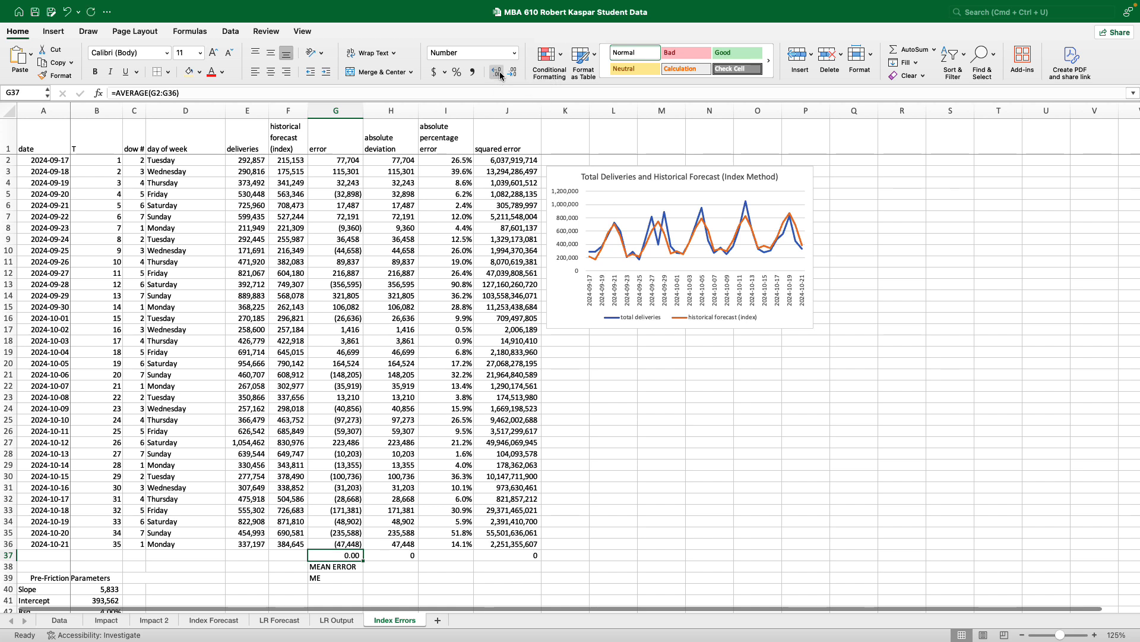
{"action": "left_click", "coordinate": [609, 512]}
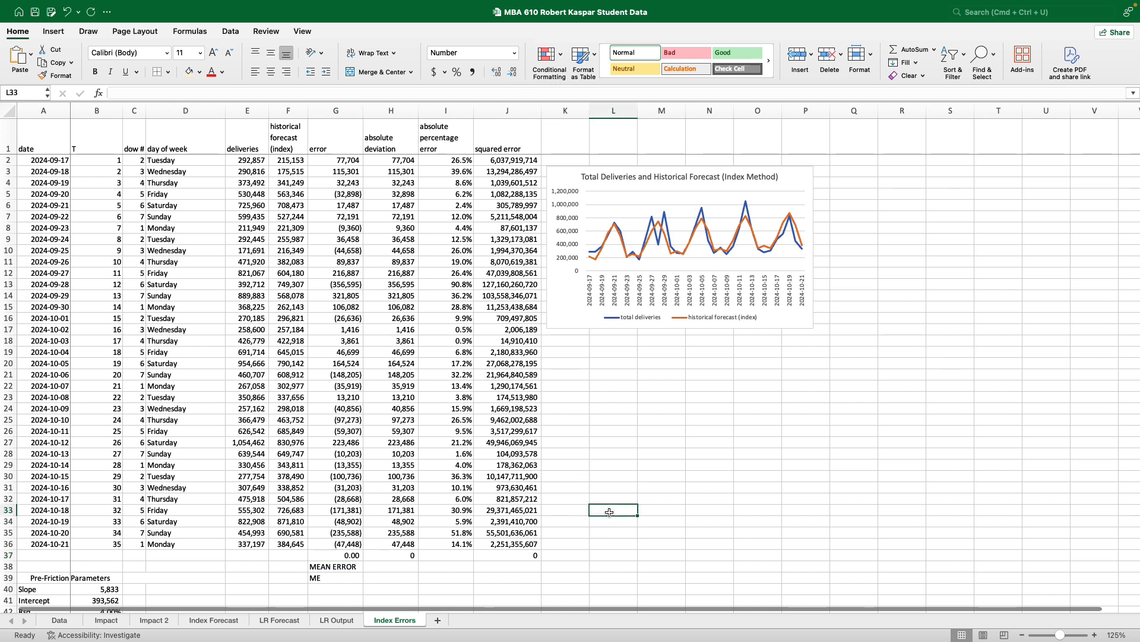
- Fill the average formula from G37 across to J37 to average the other error measures
{"action": "left_click", "coordinate": [357, 557]}
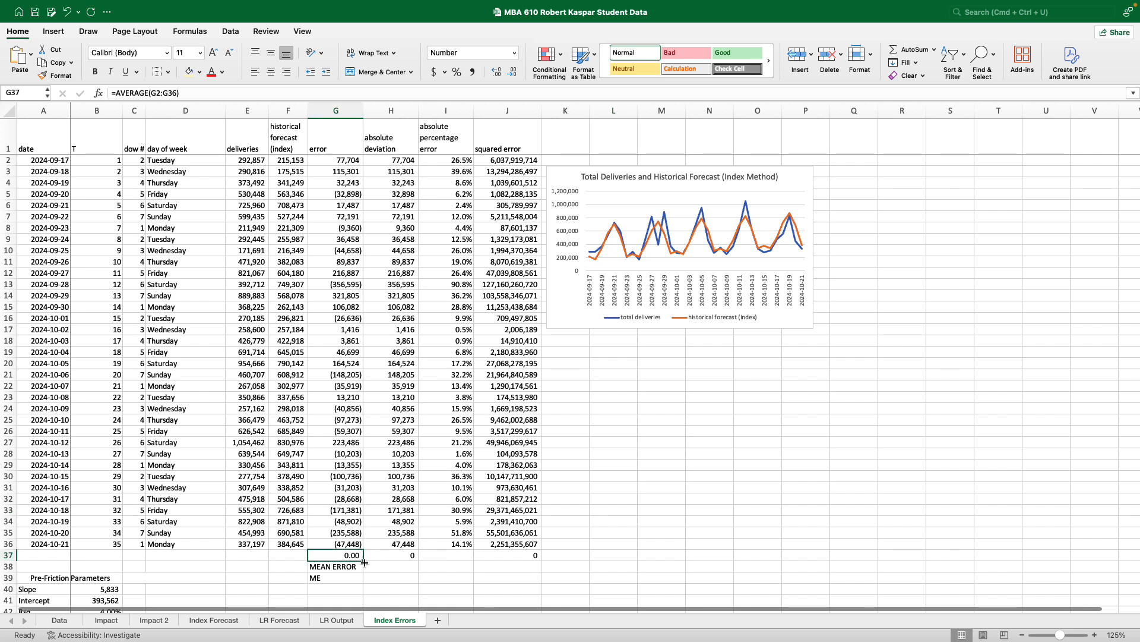
{"action": "left_click_drag", "start_coordinate": [364, 562], "coordinate": [529, 562]}
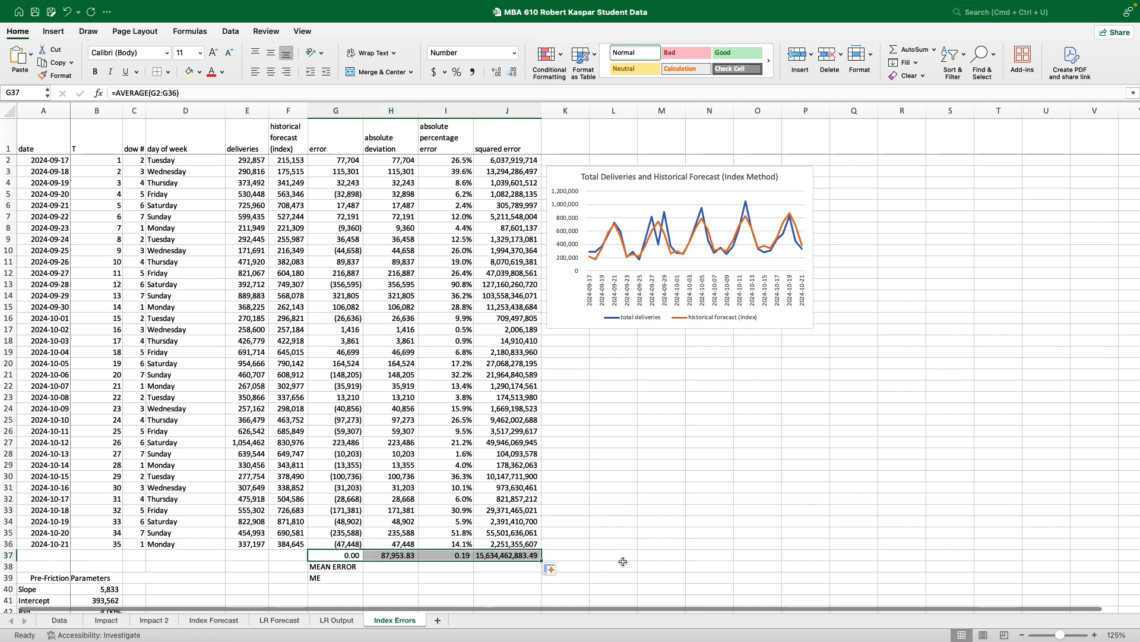
{"action": "left_click", "coordinate": [633, 561]}
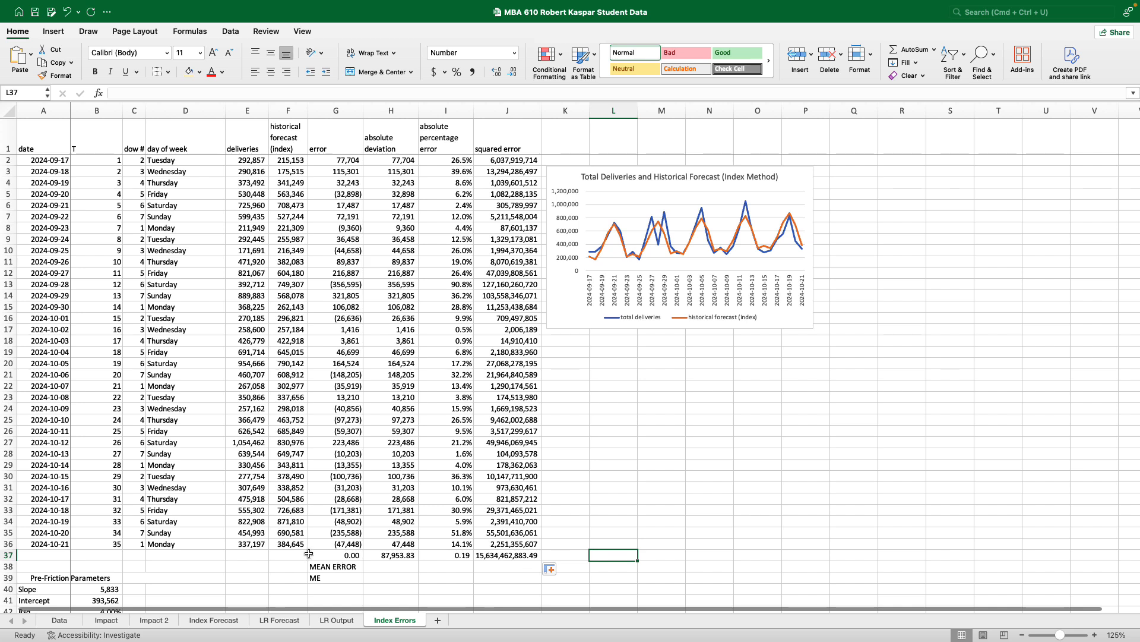
{"action": "left_click", "coordinate": [331, 558]}
{"action": "left_click_drag", "start_coordinate": [365, 561], "coordinate": [535, 561]}
{"action": "left_click", "coordinate": [615, 542]}
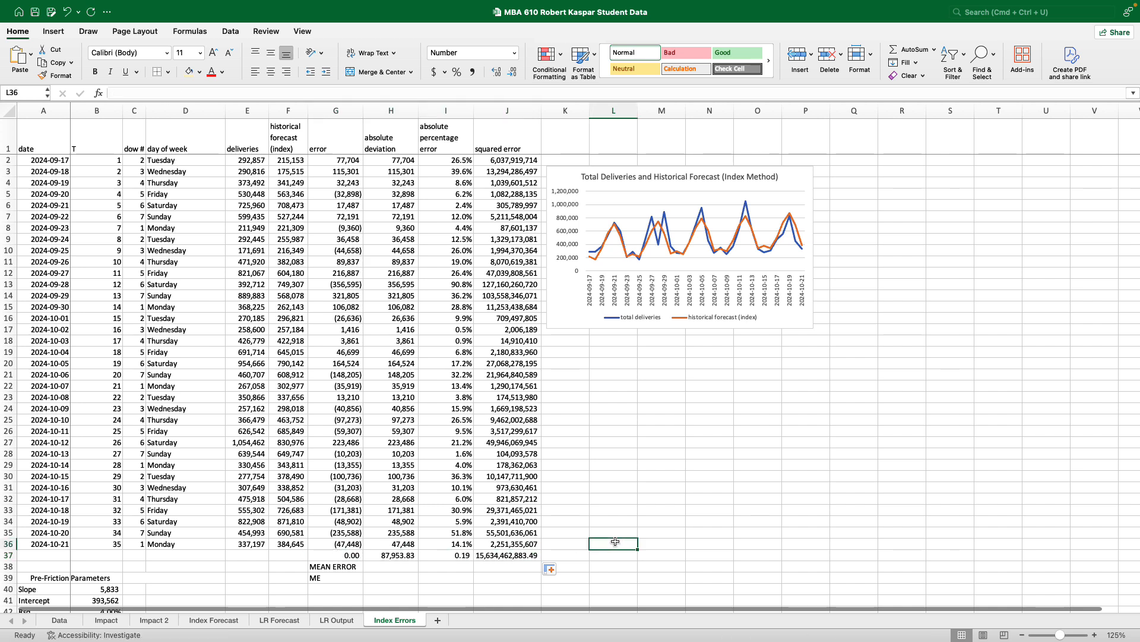
- Enter MEAN ABSOLUTE DEVIATION in H38 and MAD in H39, and wrap the text in G38:J39
{"action": "left_click", "coordinate": [368, 567]}
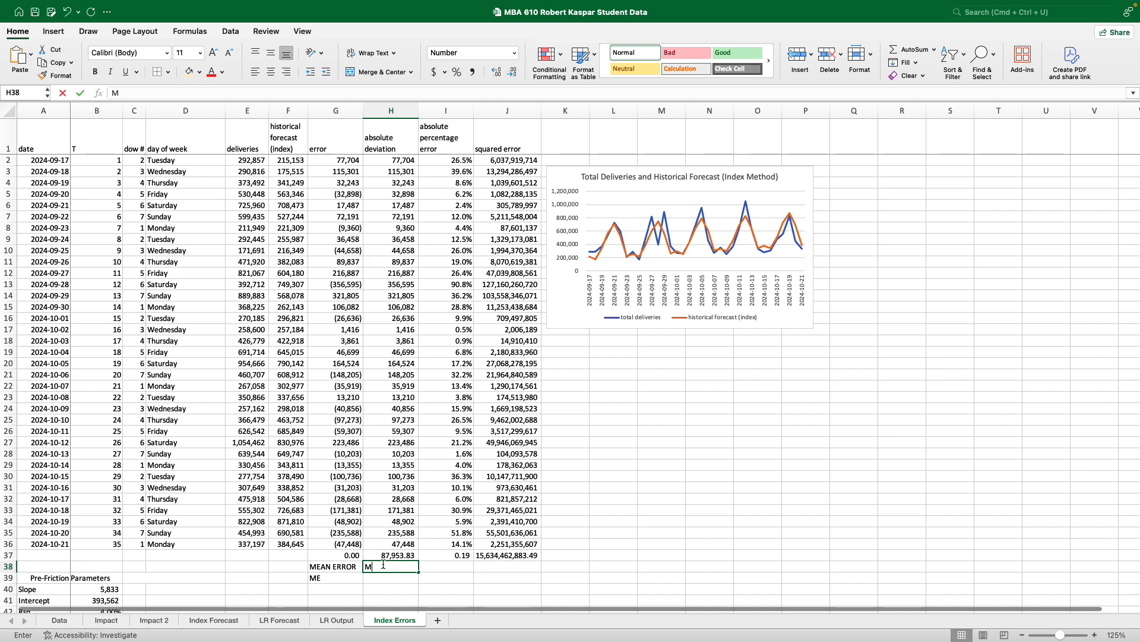
{"action": "type", "text": "MEA"}
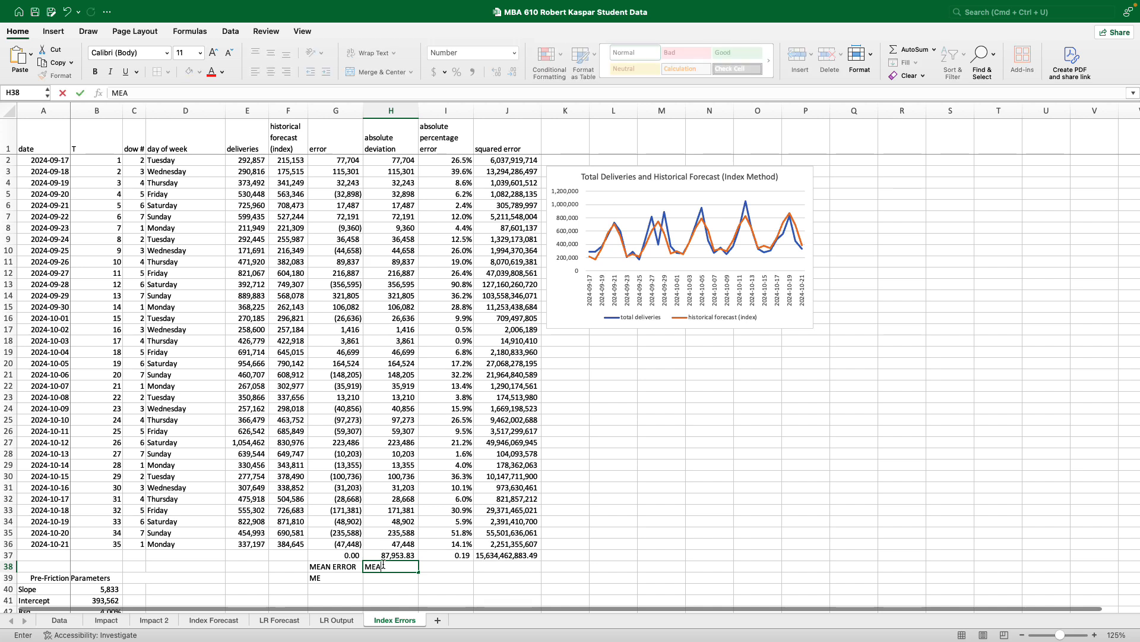
{"action": "type", "text": "N ABSOLUTE DEB"}
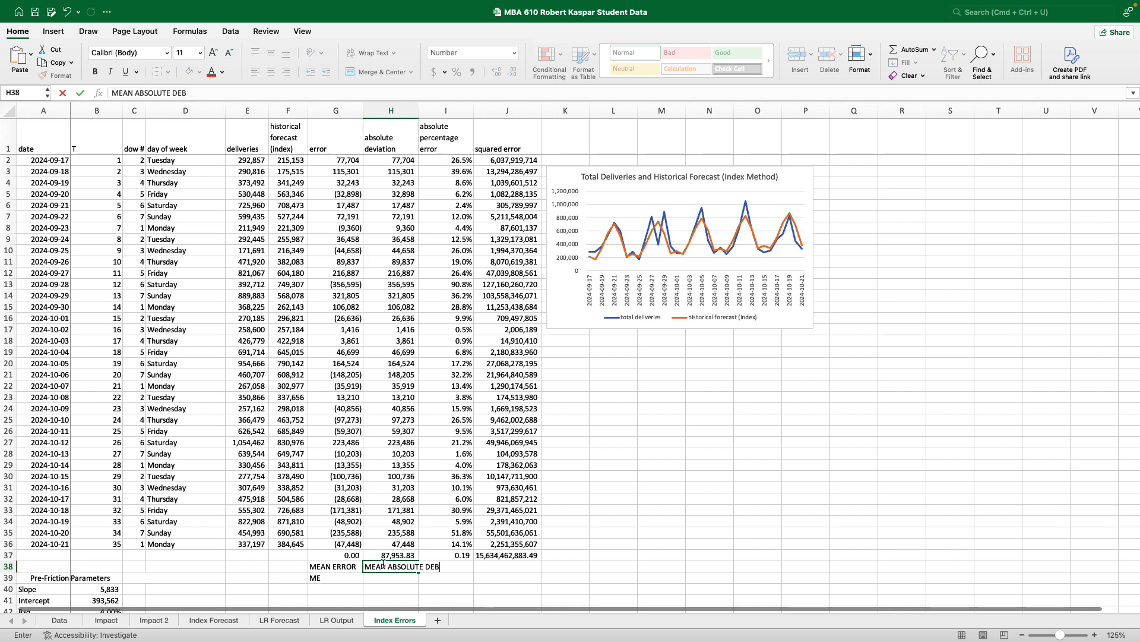
{"action": "type", "text": "ITION"}
{"action": "key", "text": "Return"}
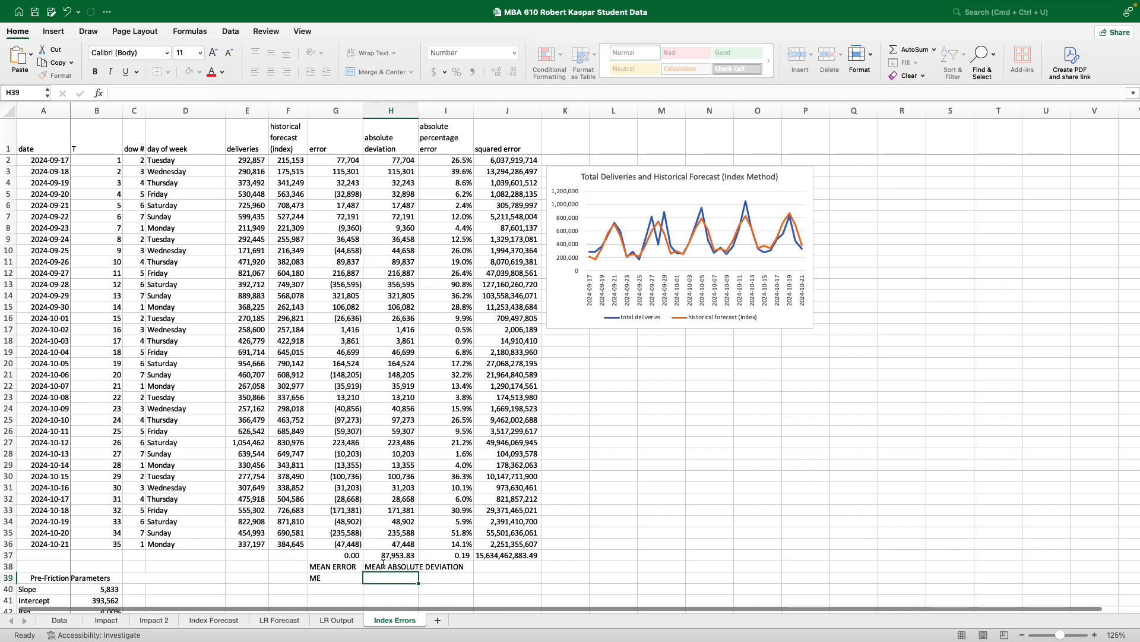
{"action": "type", "text": "MAD"}
{"action": "key", "text": "Return"}
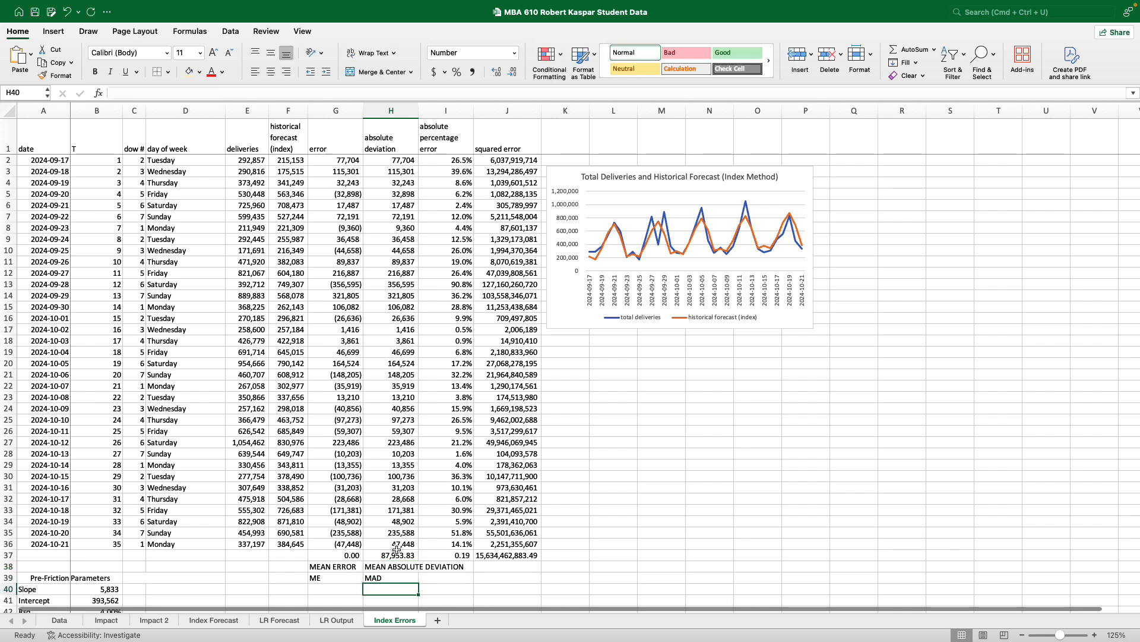
{"action": "left_click_drag", "start_coordinate": [323, 566], "coordinate": [491, 575]}
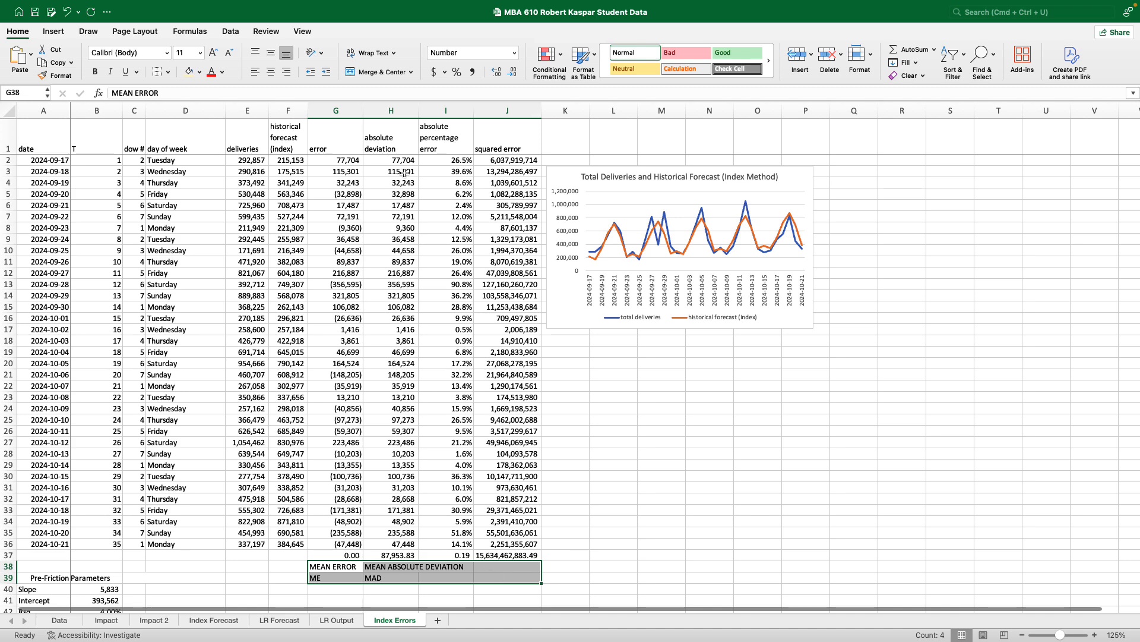
{"action": "left_click", "coordinate": [370, 54]}
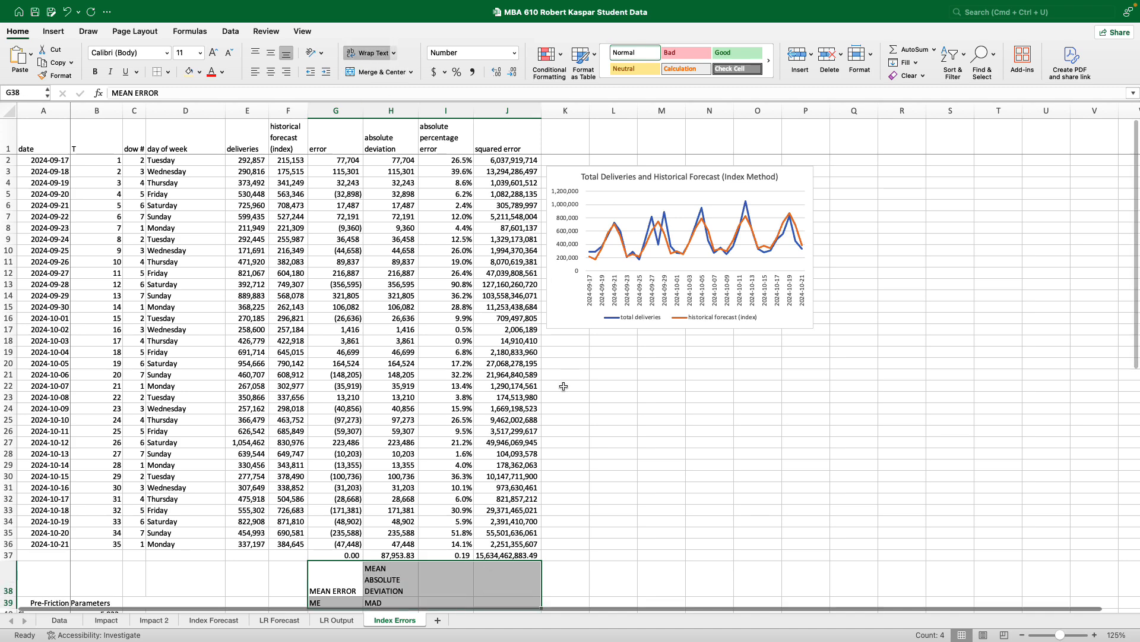
- Format the average absolute percentage error in I37 as a percentage with two decimal places
{"action": "scroll", "coordinate": [564, 386], "scroll_direction": "down", "scroll_amount": 5}
{"action": "scroll", "coordinate": [564, 386], "scroll_direction": "up", "scroll_amount": 2}
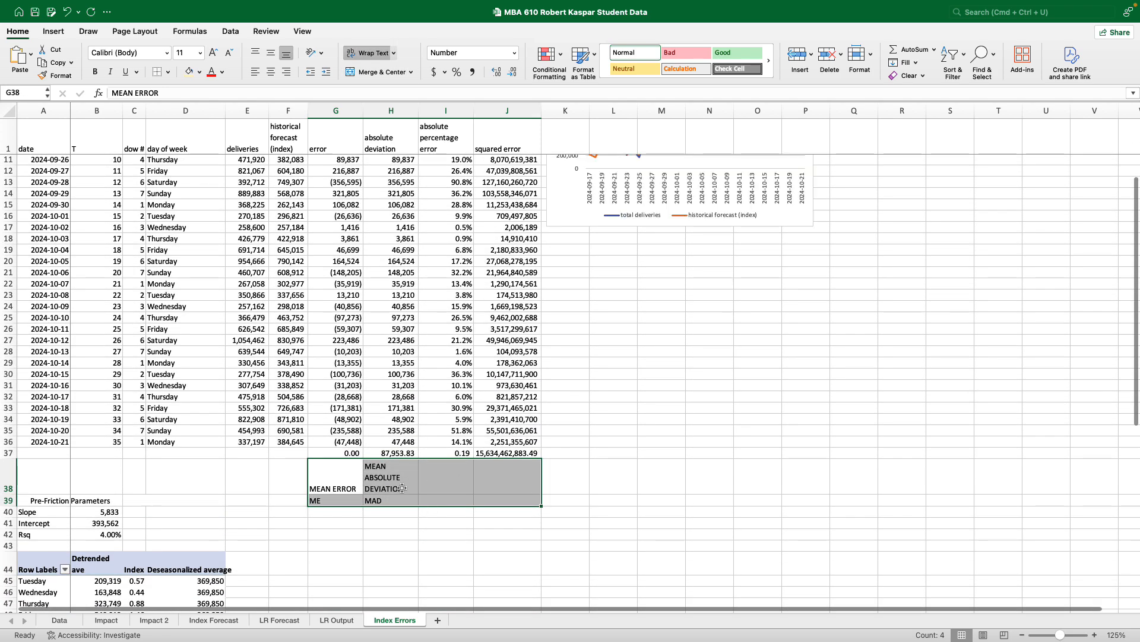
{"action": "left_click", "coordinate": [465, 477]}
{"action": "left_click", "coordinate": [461, 455]}
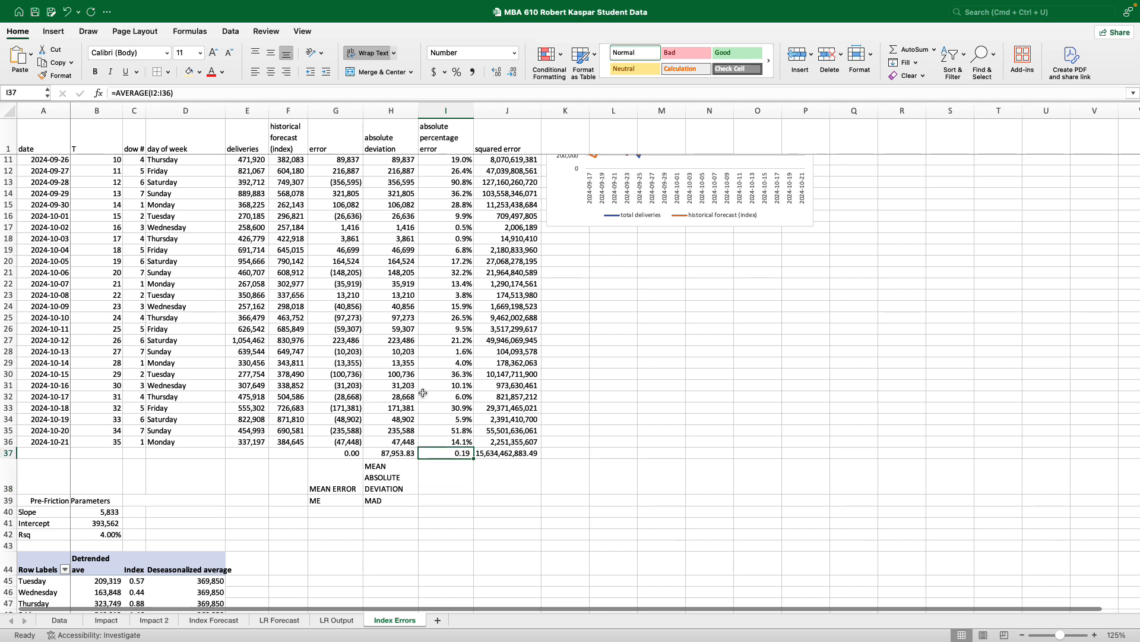
{"action": "left_click", "coordinate": [456, 72]}
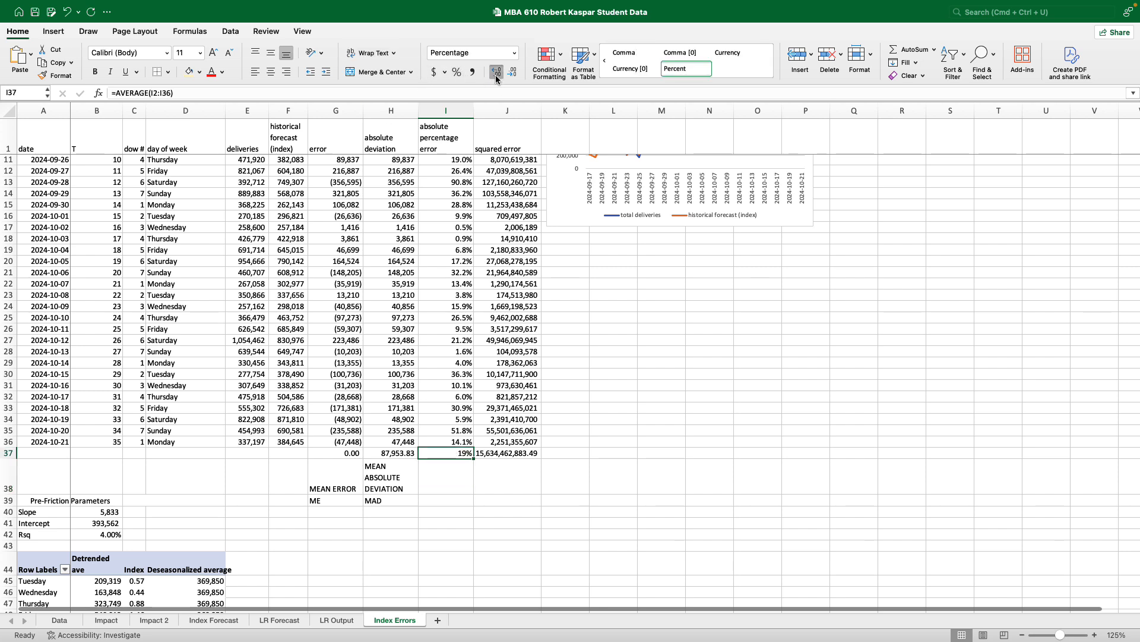
{"action": "left_click", "coordinate": [496, 72]}
{"action": "left_click", "coordinate": [496, 72]}
- Label the average in column I with MEAN ABSOLUTE PERCENTAGE ERROR in I38 and MAPE in I39
{"action": "left_click", "coordinate": [451, 472]}
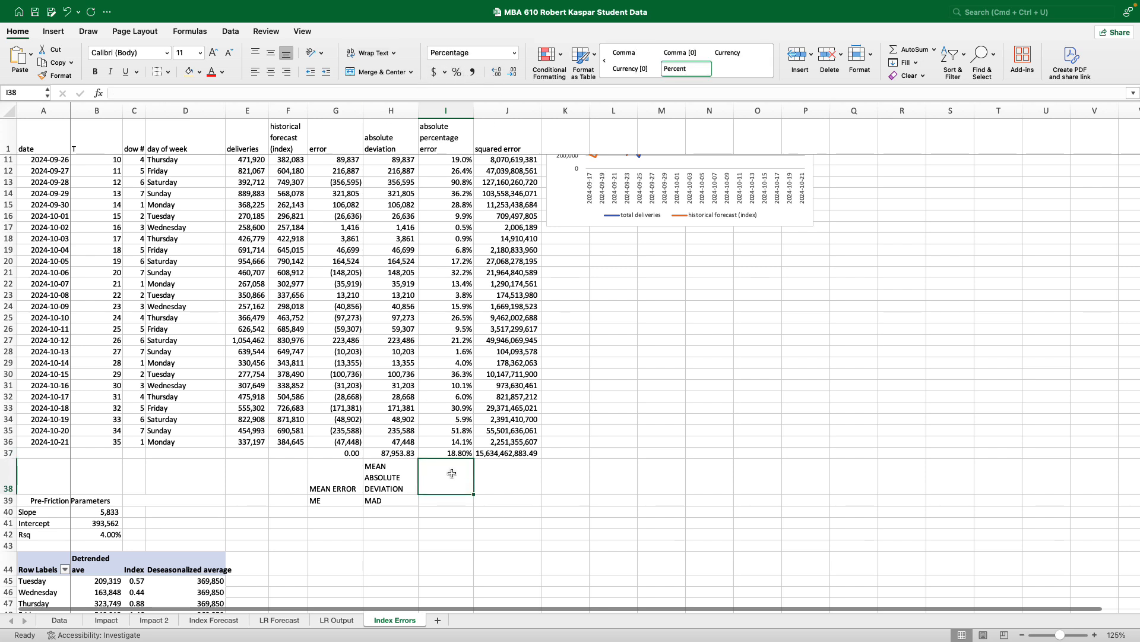
{"action": "type", "text": "MEAN AP"}
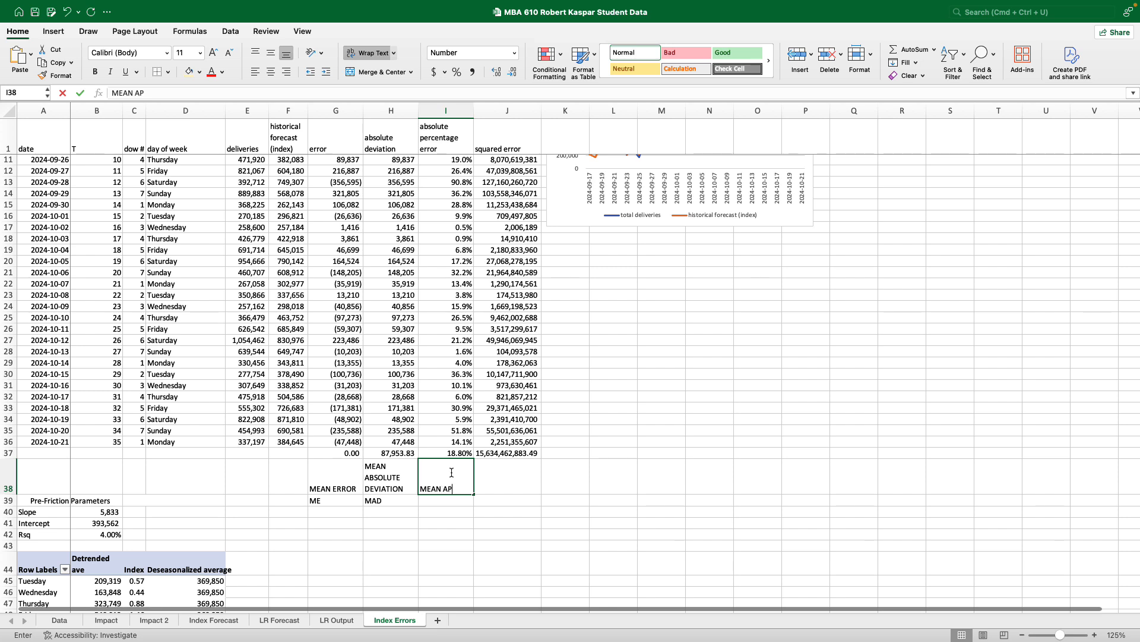
{"action": "type", "text": "B"}
{"action": "key", "text": "BackSpace"}
{"action": "key", "text": "BackSpace"}
{"action": "type", "text": "BSOLUTE PERCENTAGE ER"}
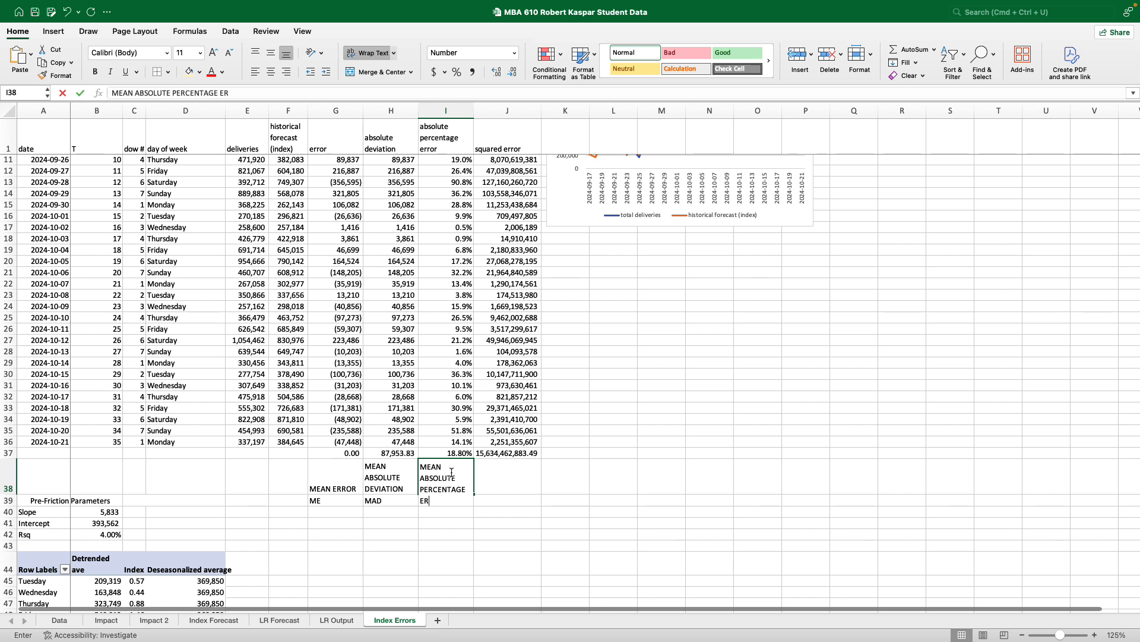
{"action": "type", "text": "ROR"}
{"action": "key", "text": "Return"}
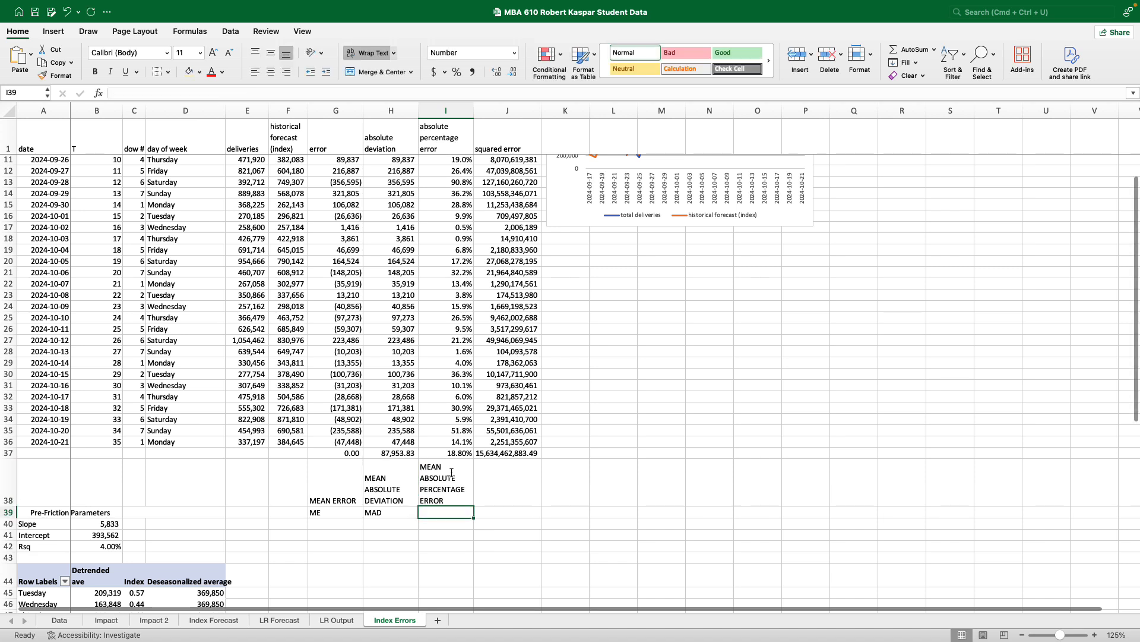
{"action": "type", "text": "APE"}
{"action": "key", "text": "BackSpace"}
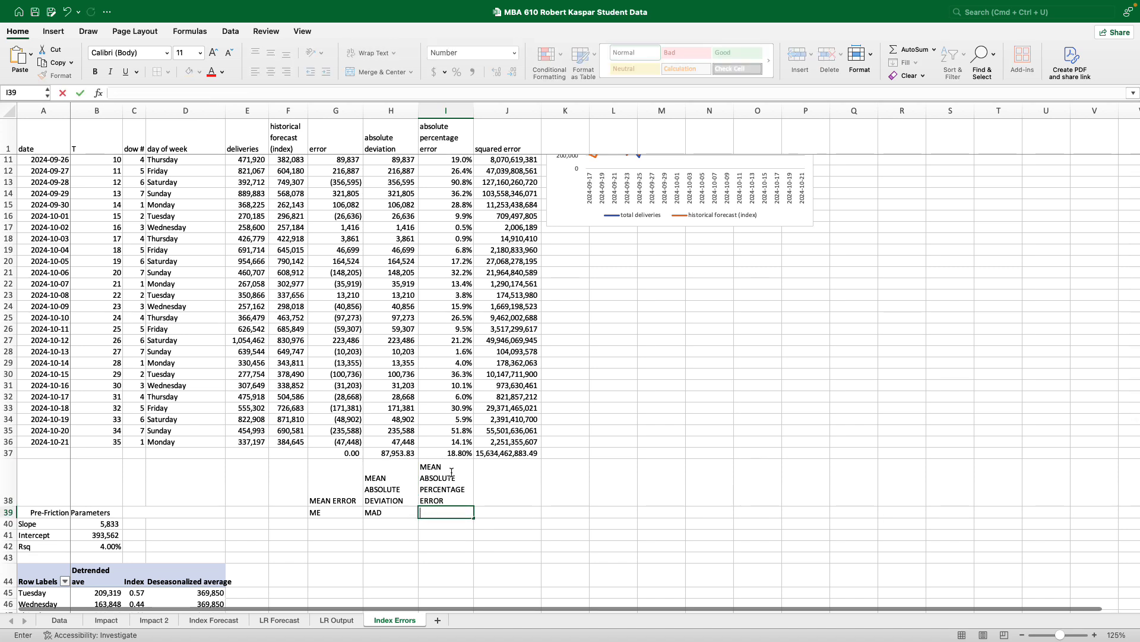
{"action": "type", "text": "MAPE"}
- Label the average in column J with MEAN SQUARED ERROR in J38 and MSE in J39
{"action": "left_click", "coordinate": [518, 482]}
{"action": "type", "text": "ME"}
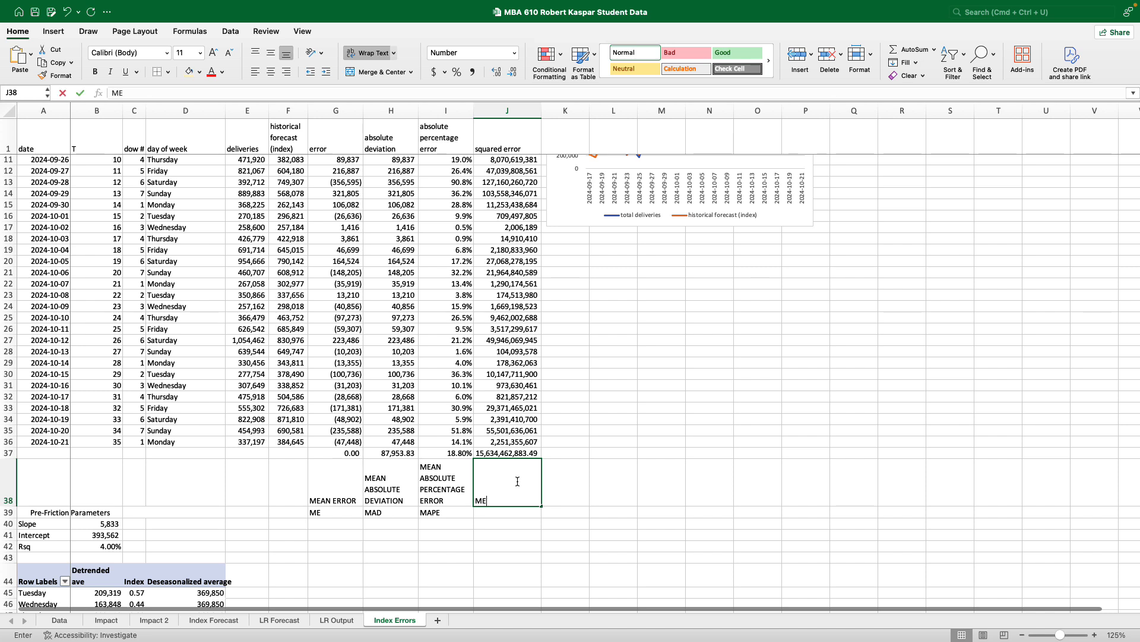
{"action": "type", "text": "AN SQUA"}
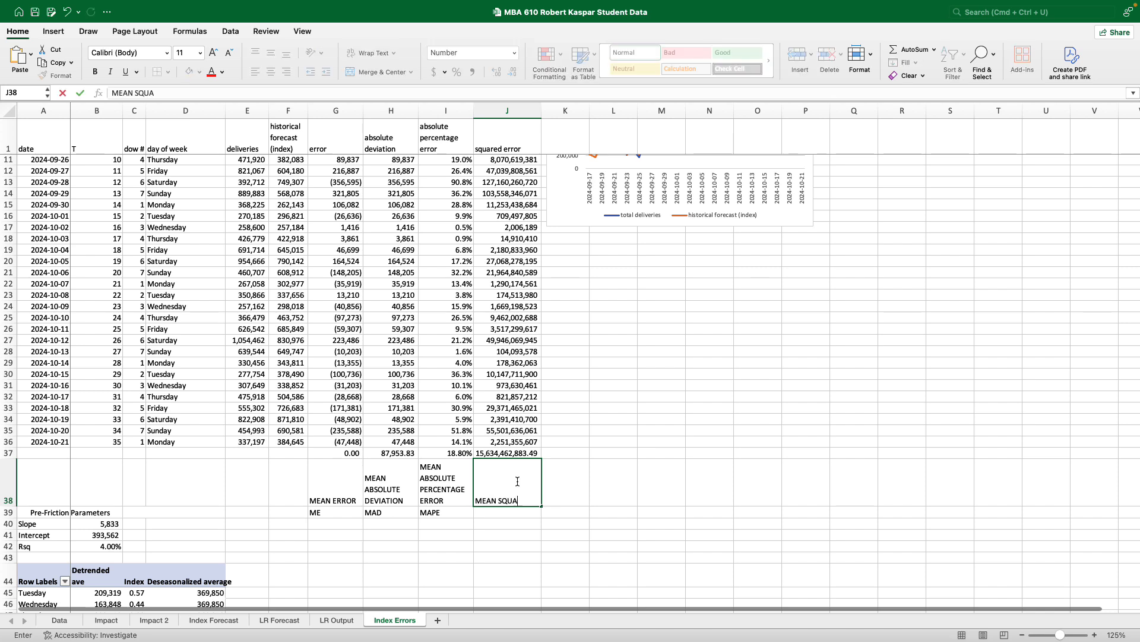
{"action": "type", "text": "RED ERROR"}
{"action": "key", "text": "Return"}
{"action": "type", "text": "MSE"}
{"action": "key", "text": "Tab"}
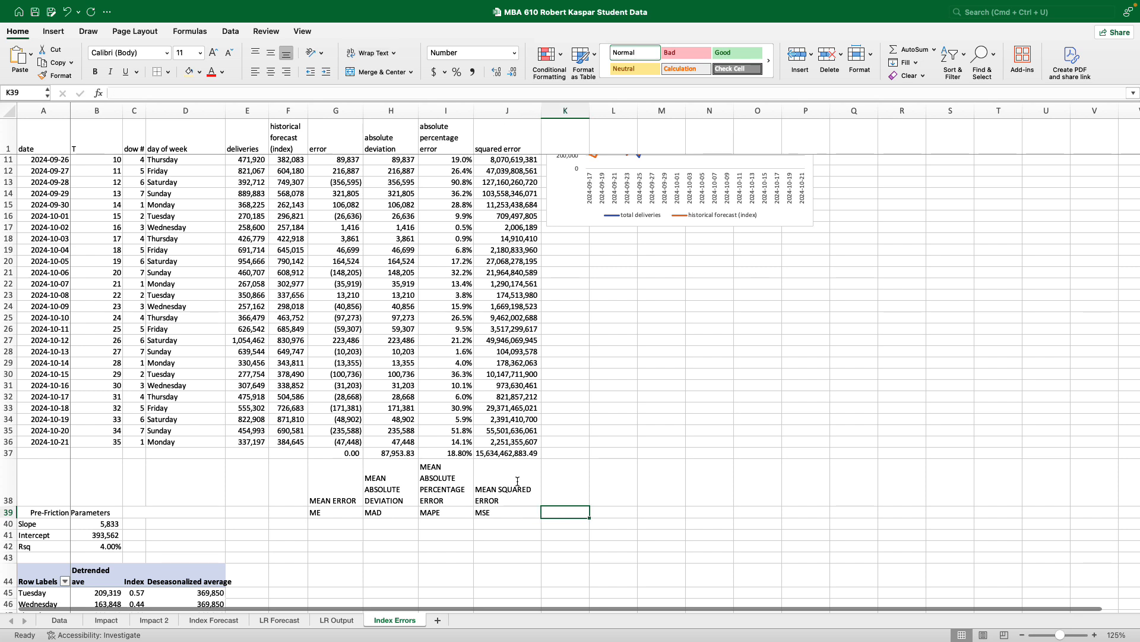
- Enter ROOT MEAN SQUARED ERROR in K38 and RMSE in K39
{"action": "key", "text": "Up"}
{"action": "type", "text": "RP"}
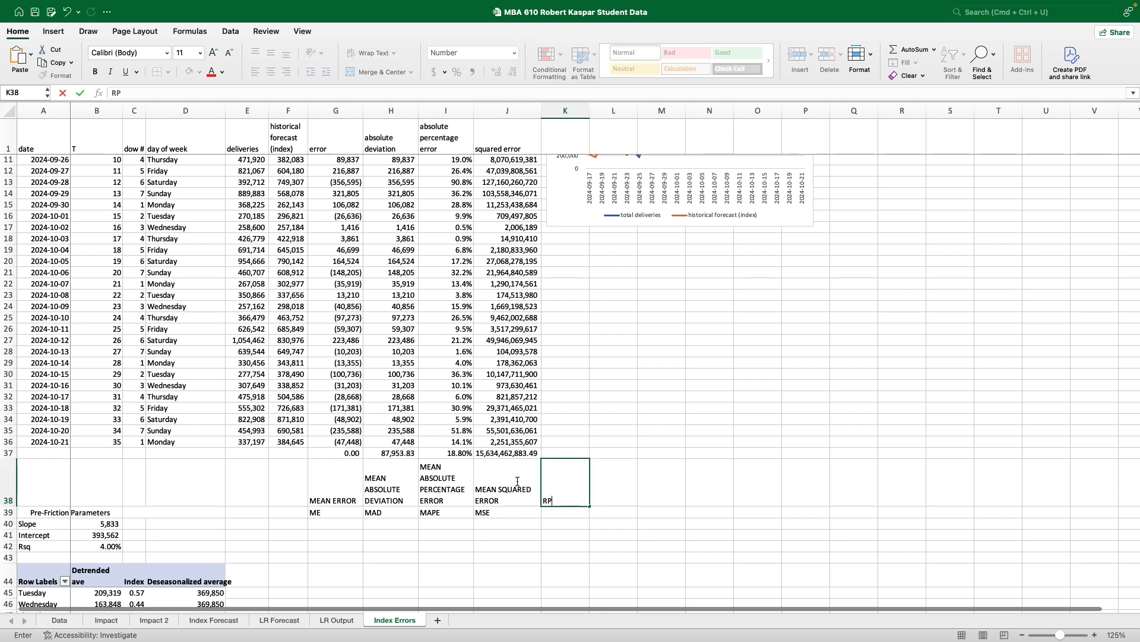
{"action": "type", "text": "PT"}
{"action": "key", "text": "BackSpace"}
{"action": "key", "text": "BackSpace"}
{"action": "key", "text": "BackSpace"}
{"action": "type", "text": "OOT MEAN SQUARE"}
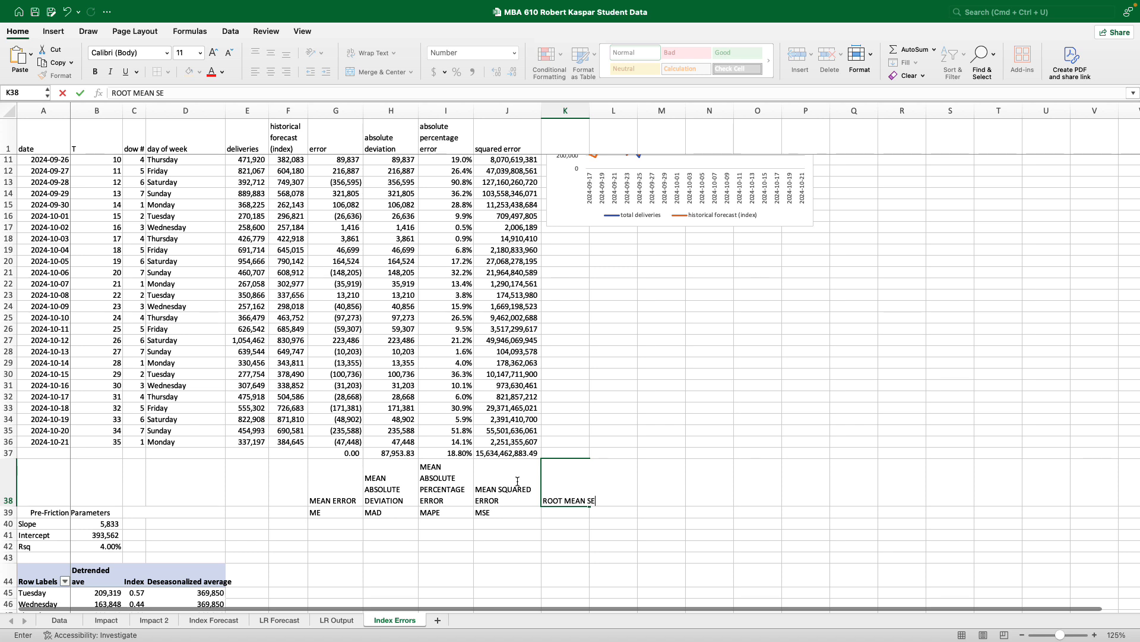
{"action": "type", "text": "D ERROR"}
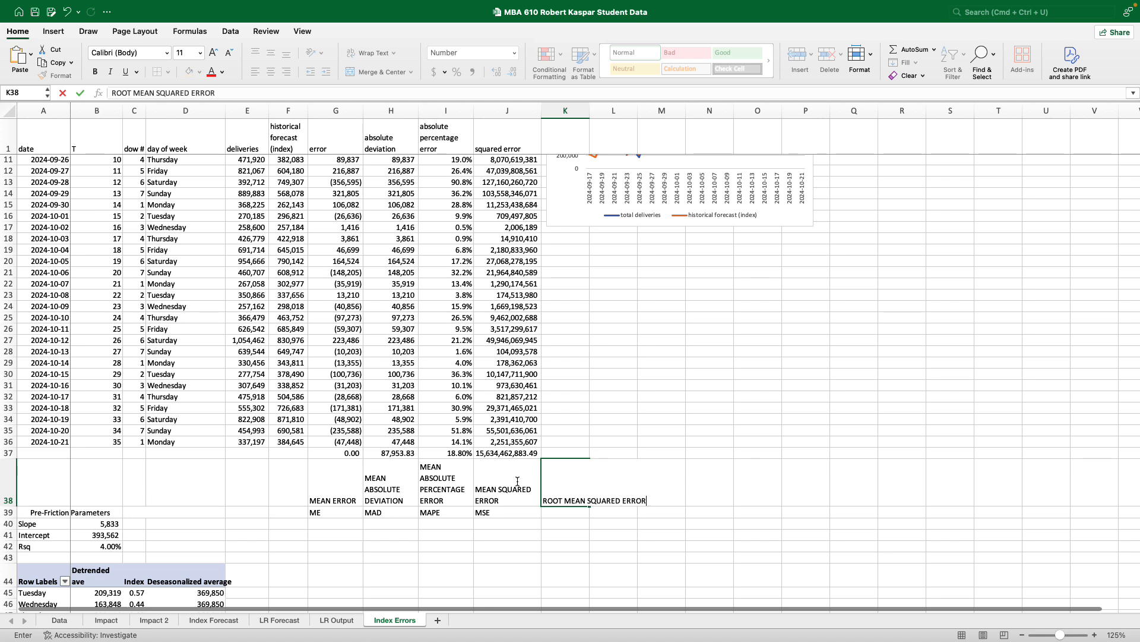
{"action": "key", "text": "Return"}
{"action": "type", "text": "RMSE"}
{"action": "key", "text": "Return"}
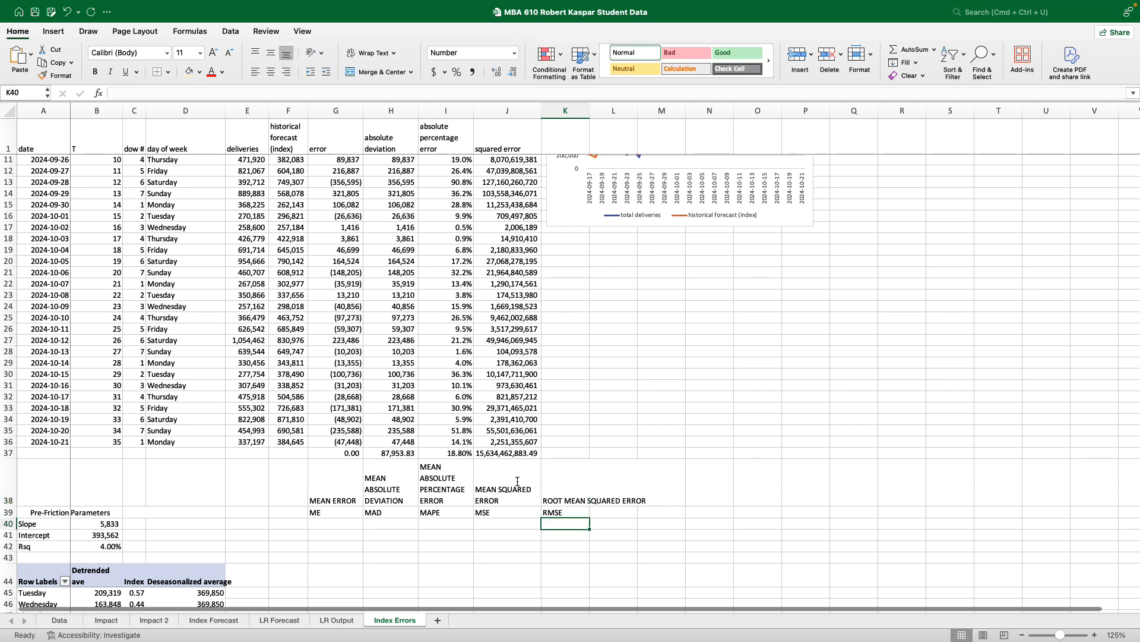
- Calculate the root mean squared error in K37 as the square root of the MSE in J37
{"action": "left_click", "coordinate": [561, 453]}
{"action": "type", "text": "="}
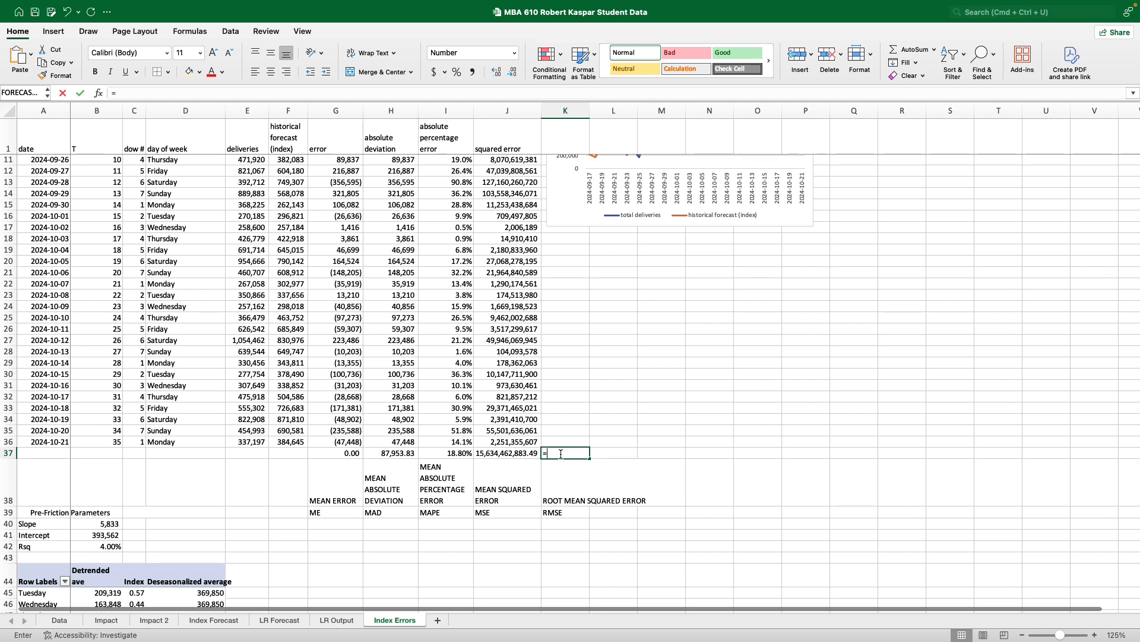
{"action": "type", "text": "sqrt("}
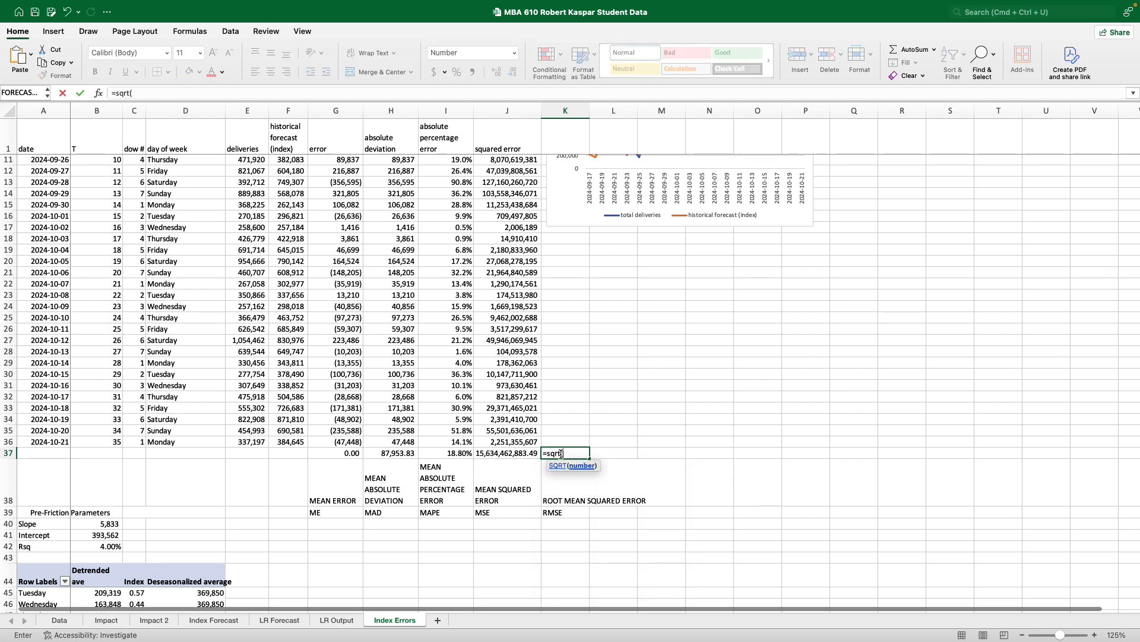
{"action": "left_click", "coordinate": [505, 453]}
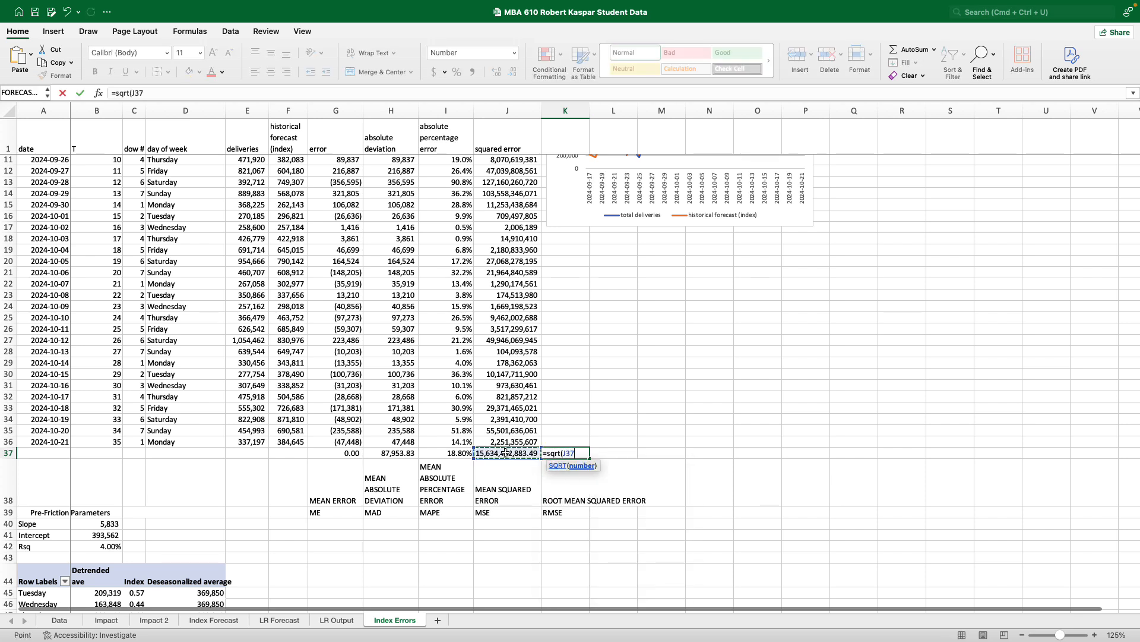
{"action": "type", "text": ")"}
{"action": "key", "text": "Return"}
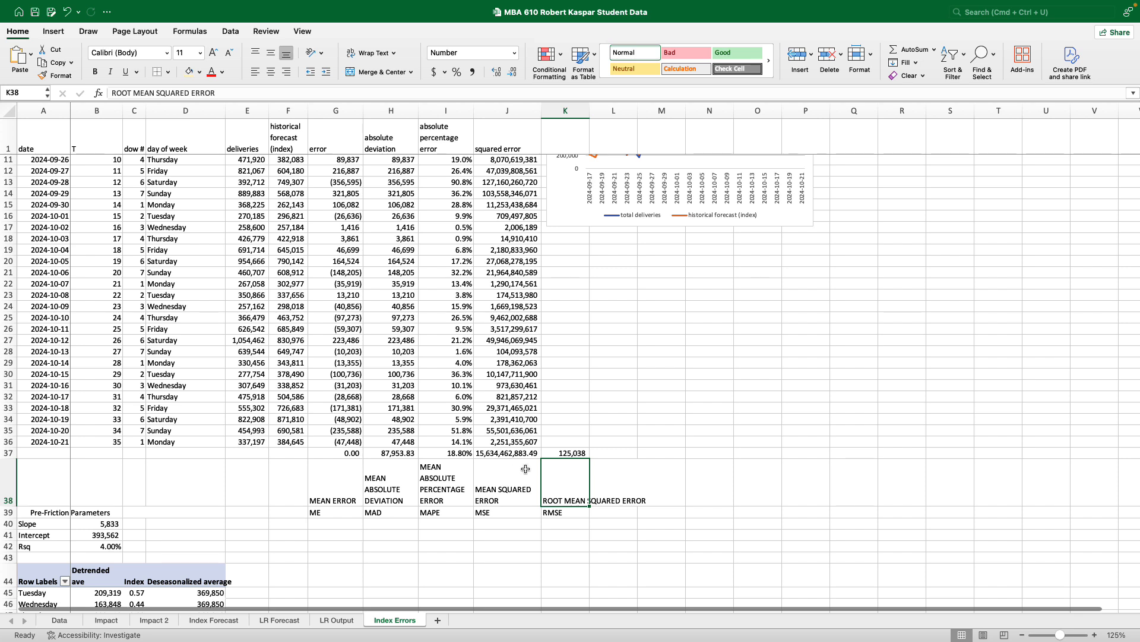
- Copy the wrapped-text formatting of the MEAN SQUARED ERROR label in J38 onto K38
{"action": "left_click", "coordinate": [501, 493]}
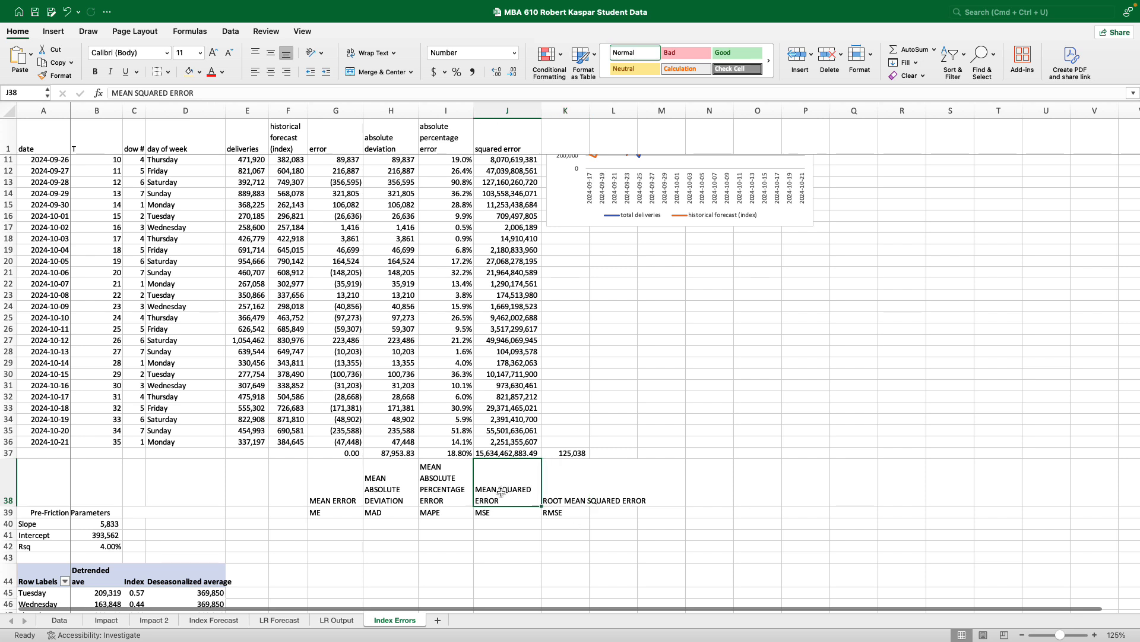
{"action": "left_click", "coordinate": [56, 76]}
{"action": "left_click", "coordinate": [553, 489]}
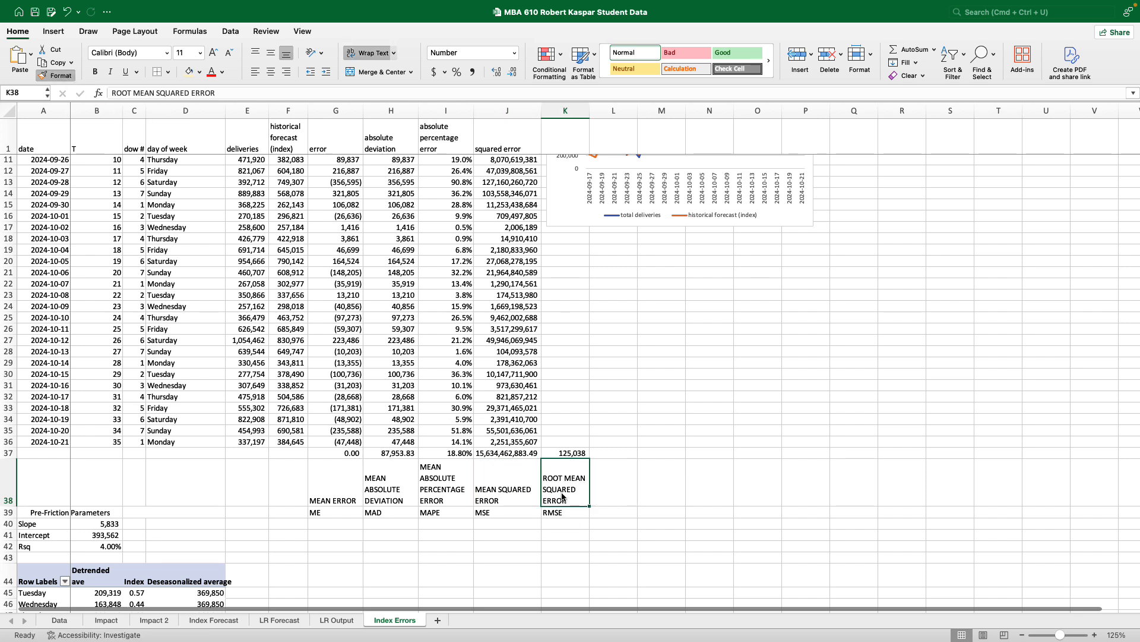
{"action": "left_click", "coordinate": [563, 565]}
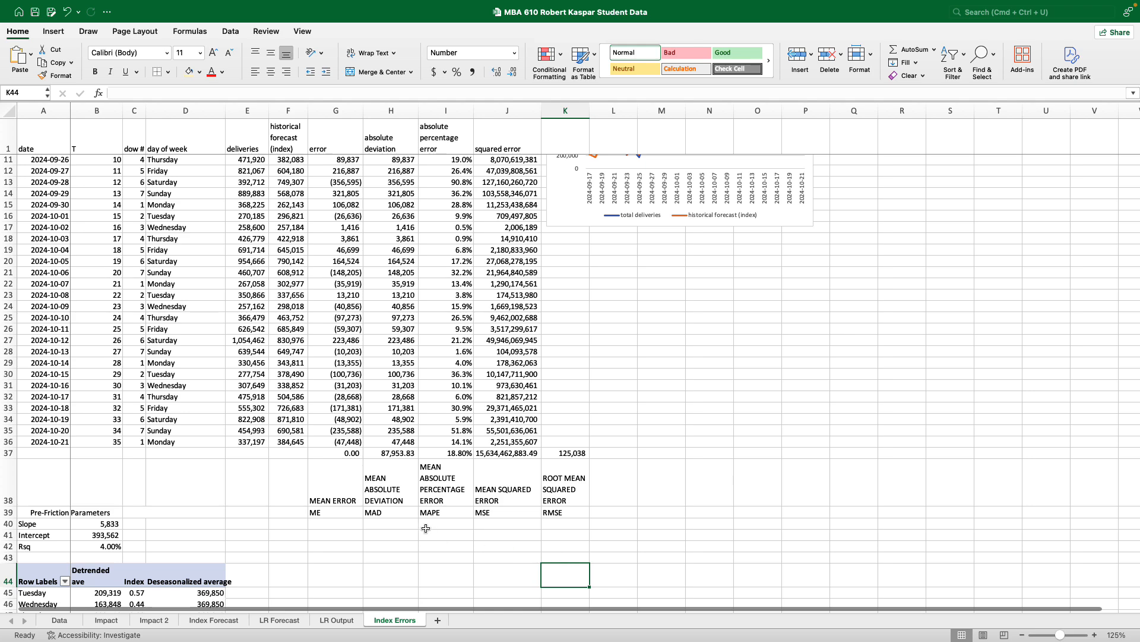
- Examine the mean error in G37 alongside the chart of total deliveries and historical forecast
{"action": "left_click", "coordinate": [350, 453]}
{"action": "scroll", "coordinate": [816, 491], "scroll_direction": "up", "scroll_amount": 3}
{"action": "scroll", "coordinate": [816, 492], "scroll_direction": "up", "scroll_amount": 1}
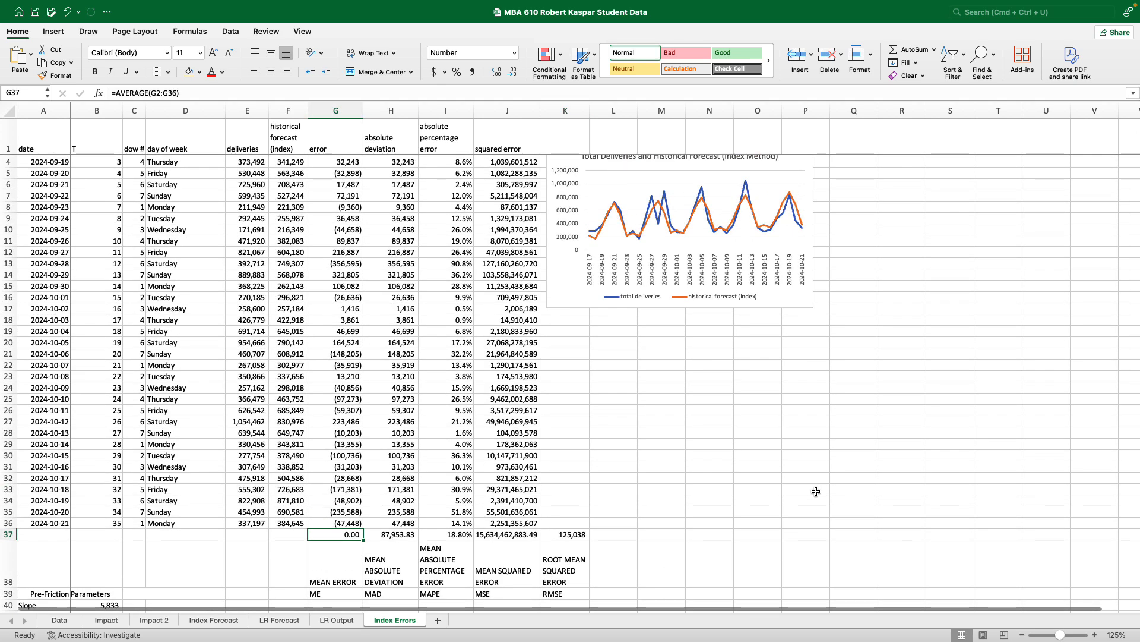
{"action": "scroll", "coordinate": [816, 491], "scroll_direction": "up", "scroll_amount": 1}
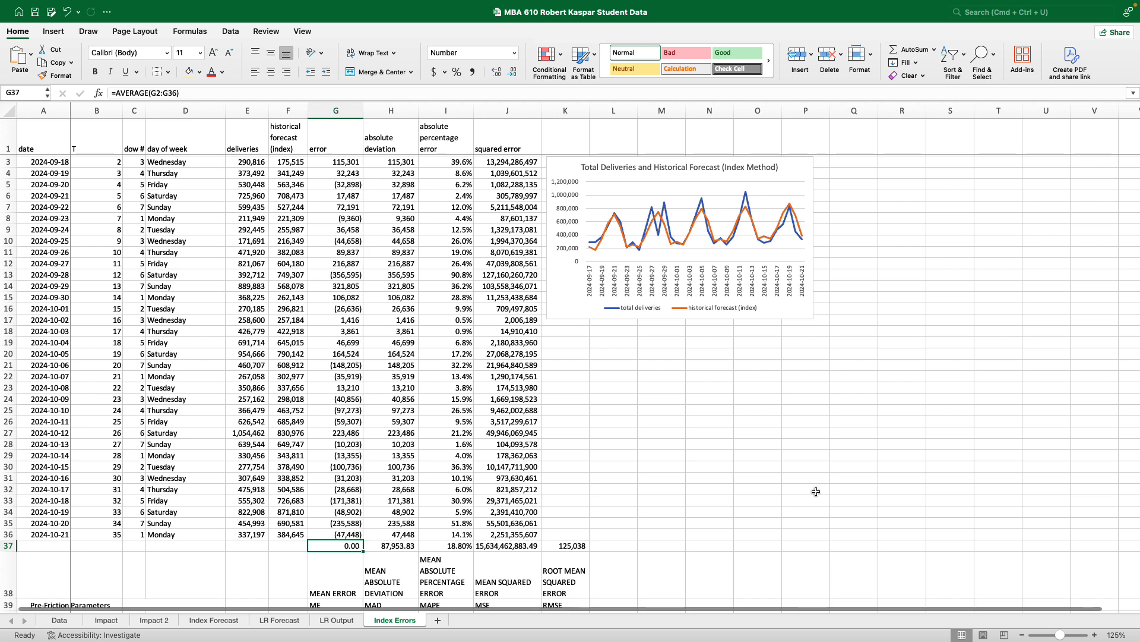
{"action": "mouse_move", "coordinate": [663, 234]}
{"action": "mouse_move", "coordinate": [750, 211]}
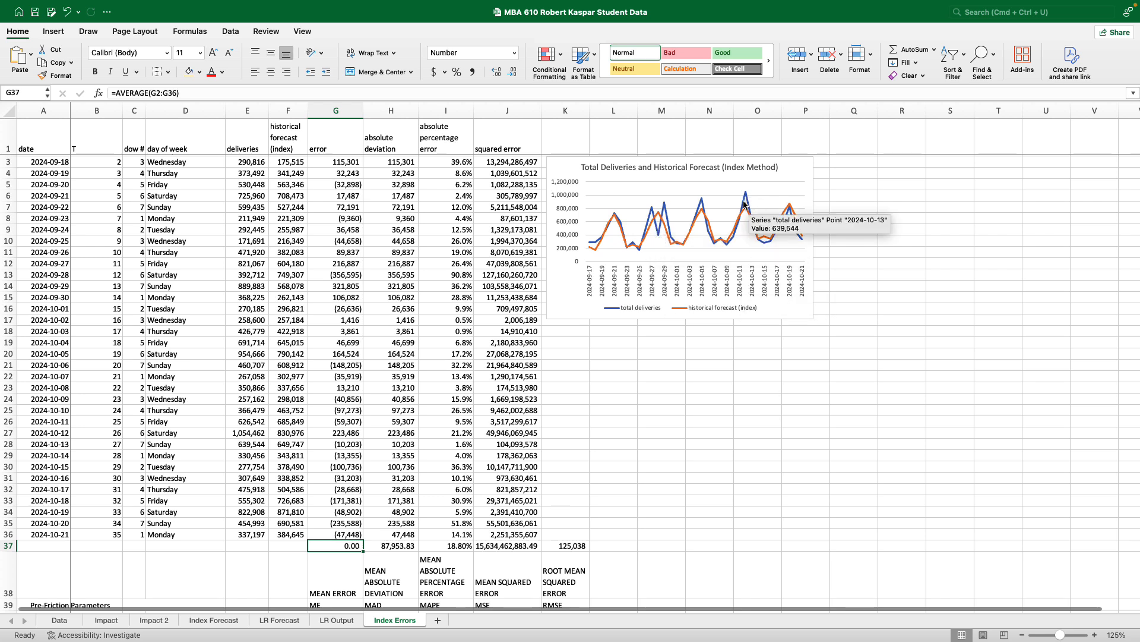
{"action": "scroll", "coordinate": [806, 385], "scroll_direction": "down", "scroll_amount": 2}
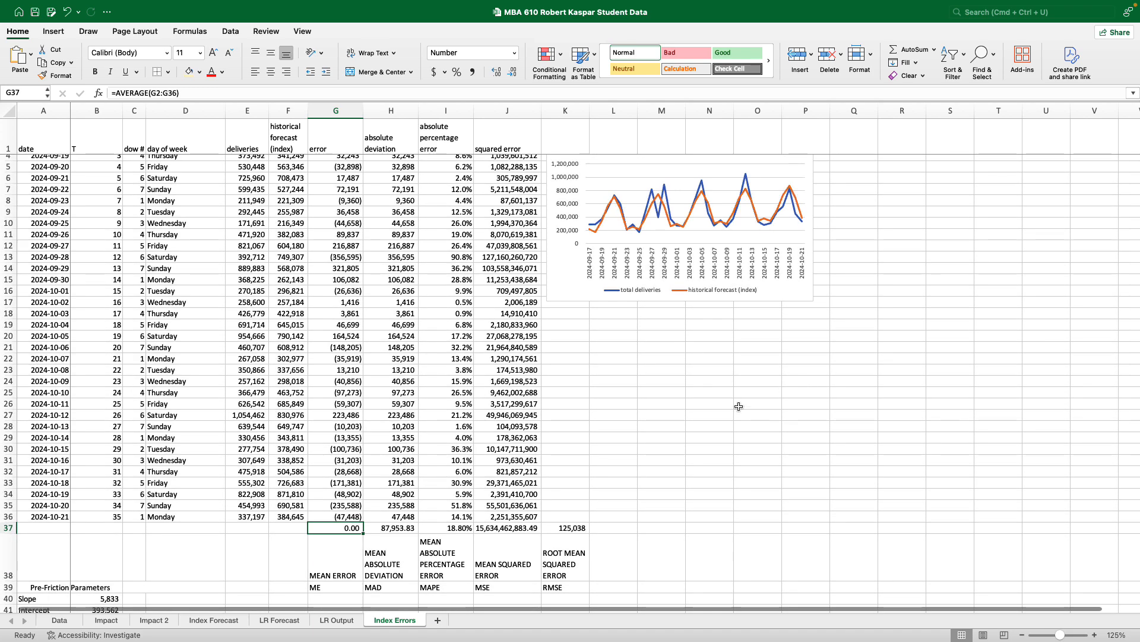
- Format the mean absolute deviation in H37 with no decimal places
{"action": "left_click", "coordinate": [397, 526]}
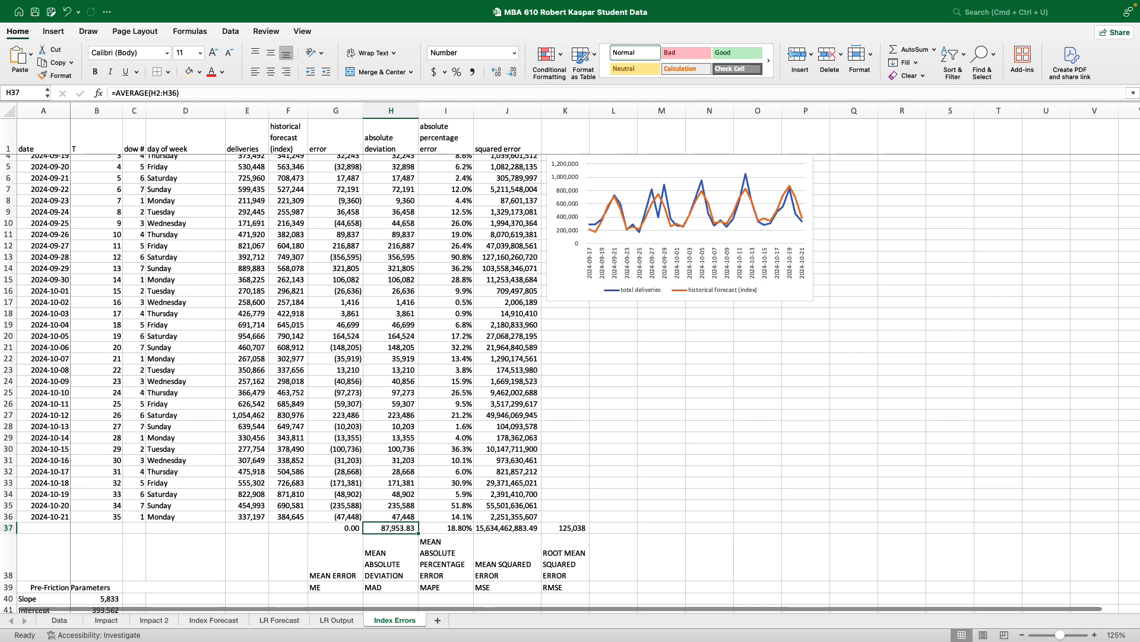
{"action": "left_click", "coordinate": [512, 73]}
{"action": "left_click", "coordinate": [512, 74]}
{"action": "scroll", "coordinate": [828, 472], "scroll_direction": "down", "scroll_amount": 1}
{"action": "left_click", "coordinate": [827, 469]}
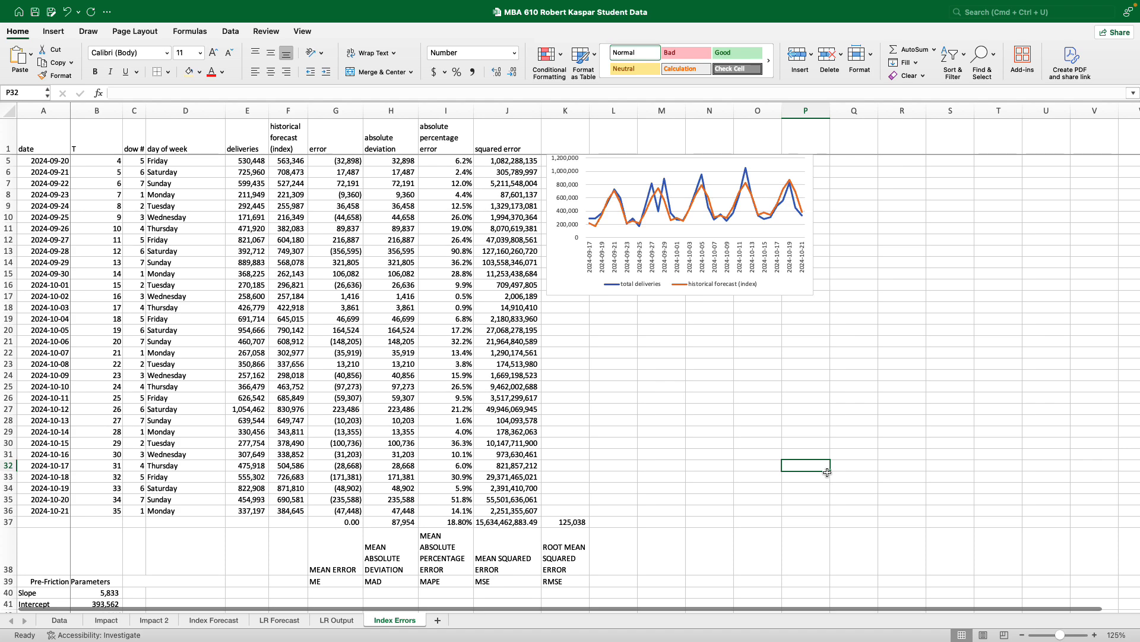
- Review the MAPE in I37 and format the mean squared error in J37 with no decimal places
{"action": "scroll", "coordinate": [827, 472], "scroll_direction": "up", "scroll_amount": 2}
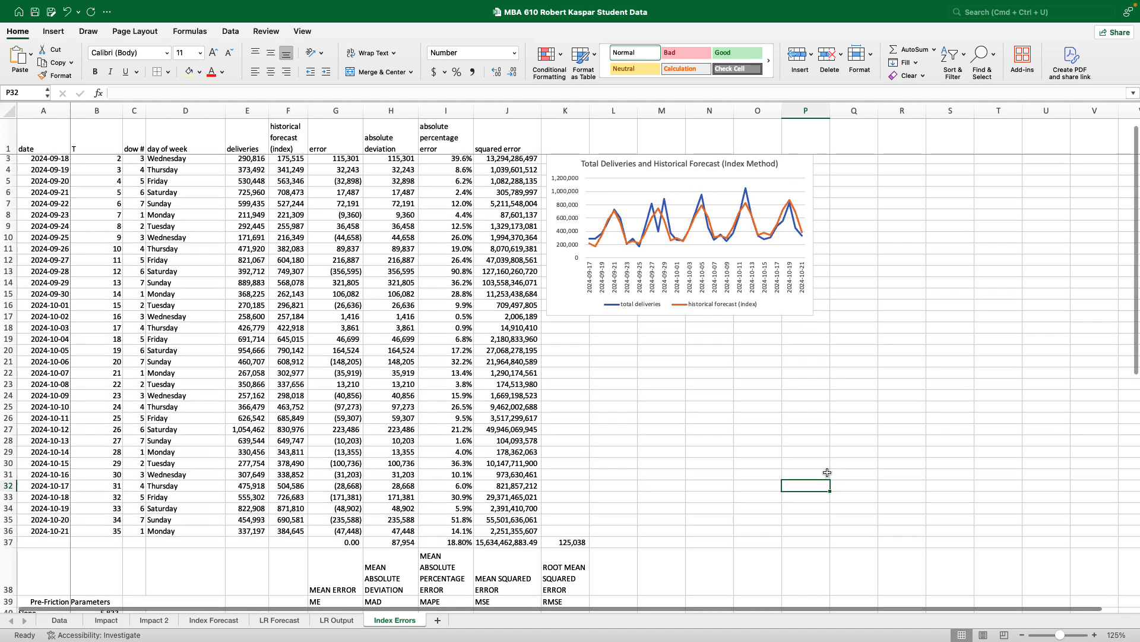
{"action": "left_click", "coordinate": [440, 544]}
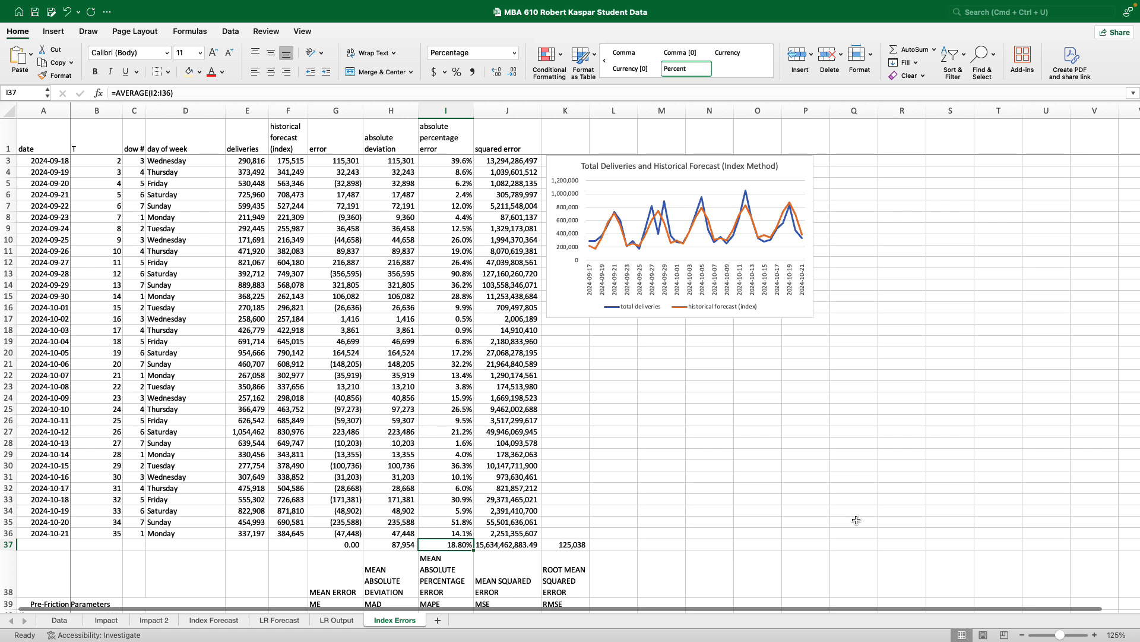
{"action": "left_click", "coordinate": [524, 545]}
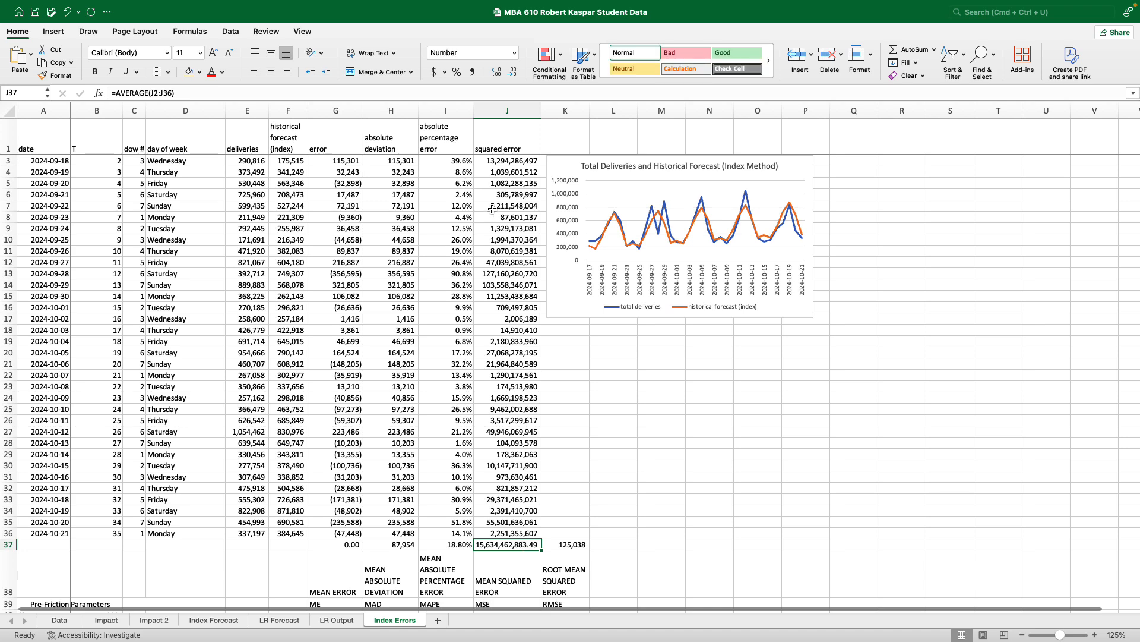
{"action": "left_click", "coordinate": [512, 71]}
{"action": "left_click", "coordinate": [513, 71]}
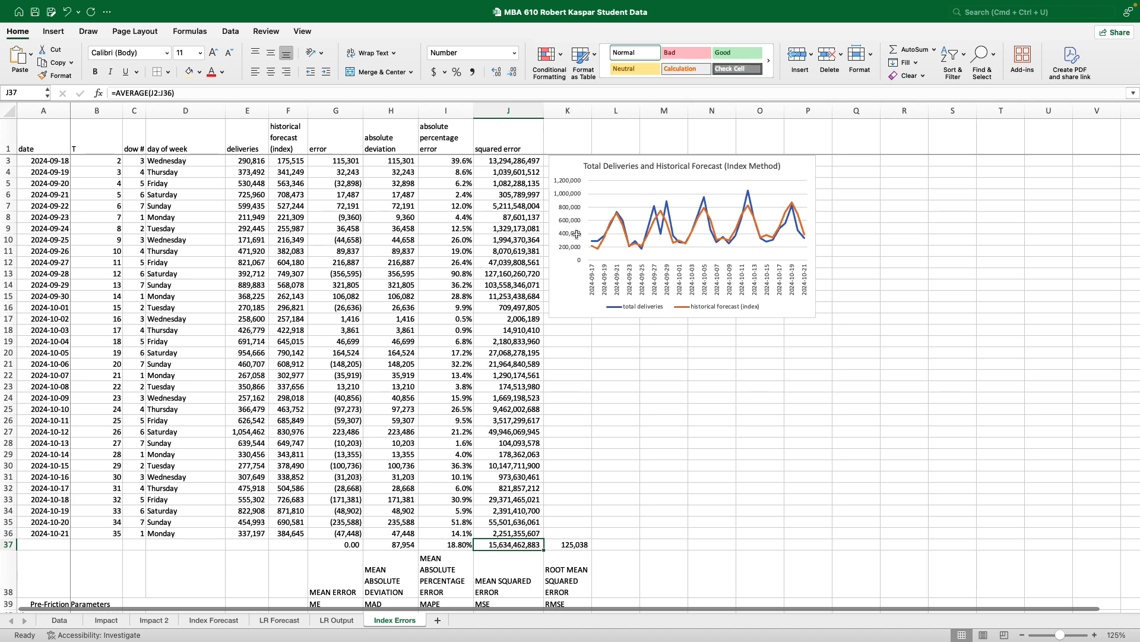
{"action": "left_click", "coordinate": [744, 469]}
- Compare the RMSE in K37 with the MAD in H37, checking the formulas behind both measures
{"action": "scroll", "coordinate": [743, 469], "scroll_direction": "down", "scroll_amount": 3}
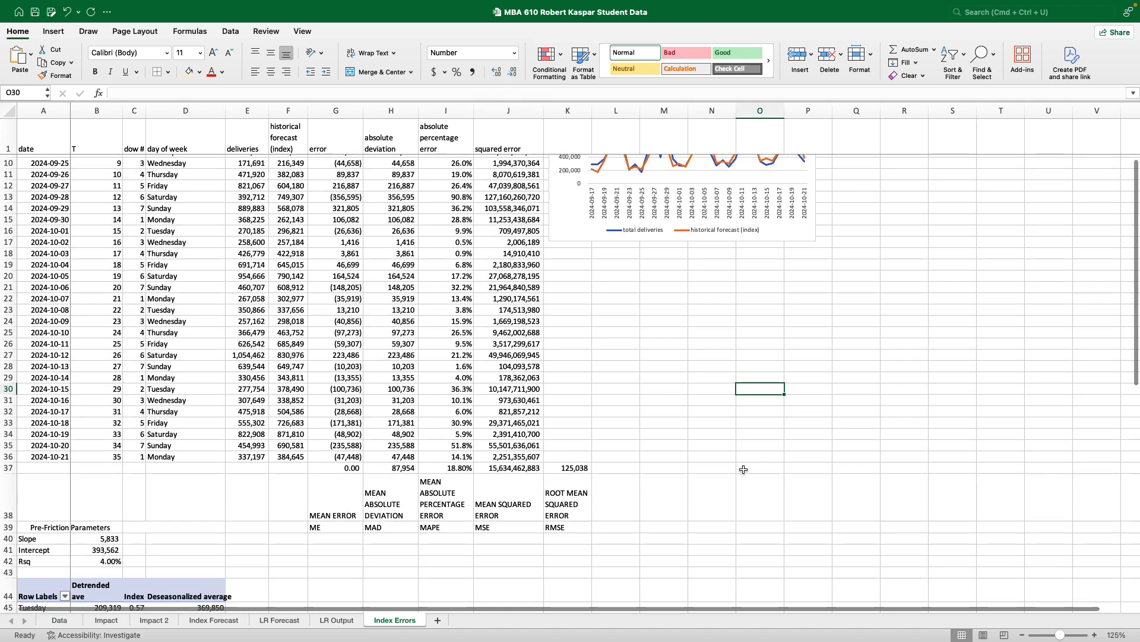
{"action": "left_click", "coordinate": [575, 467]}
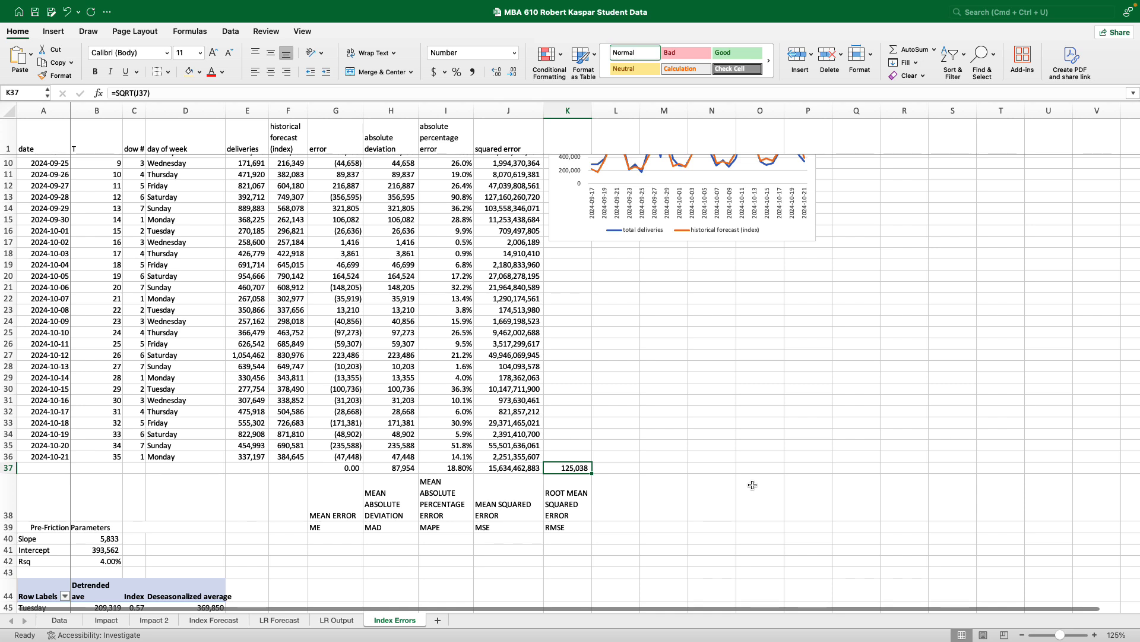
{"action": "left_click", "coordinate": [412, 467]}
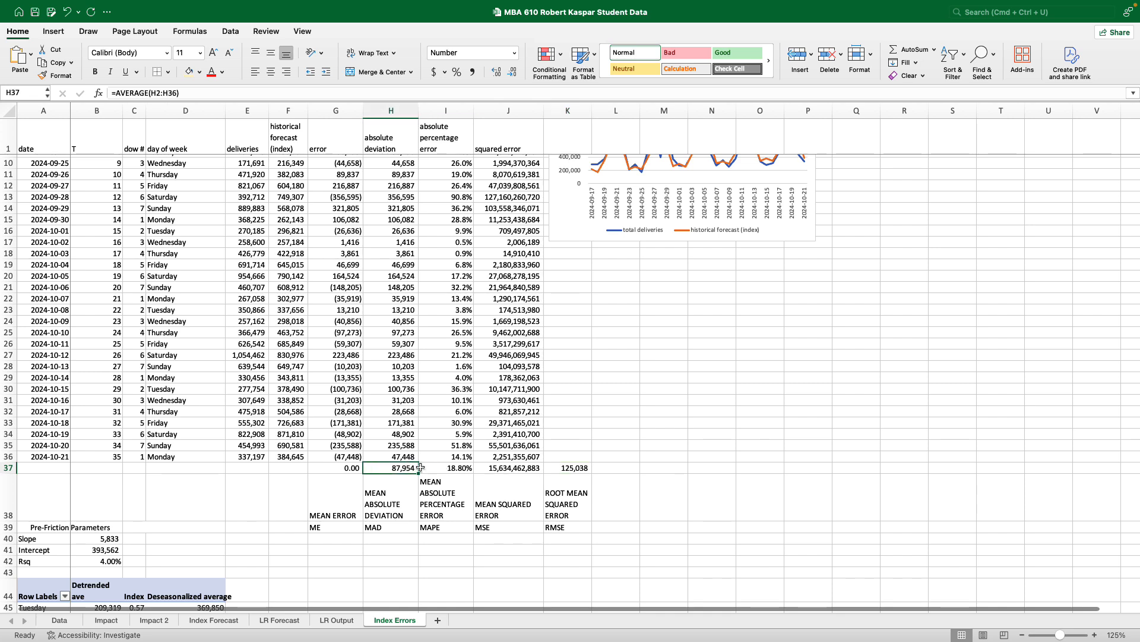
{"action": "left_click", "coordinate": [558, 468]}
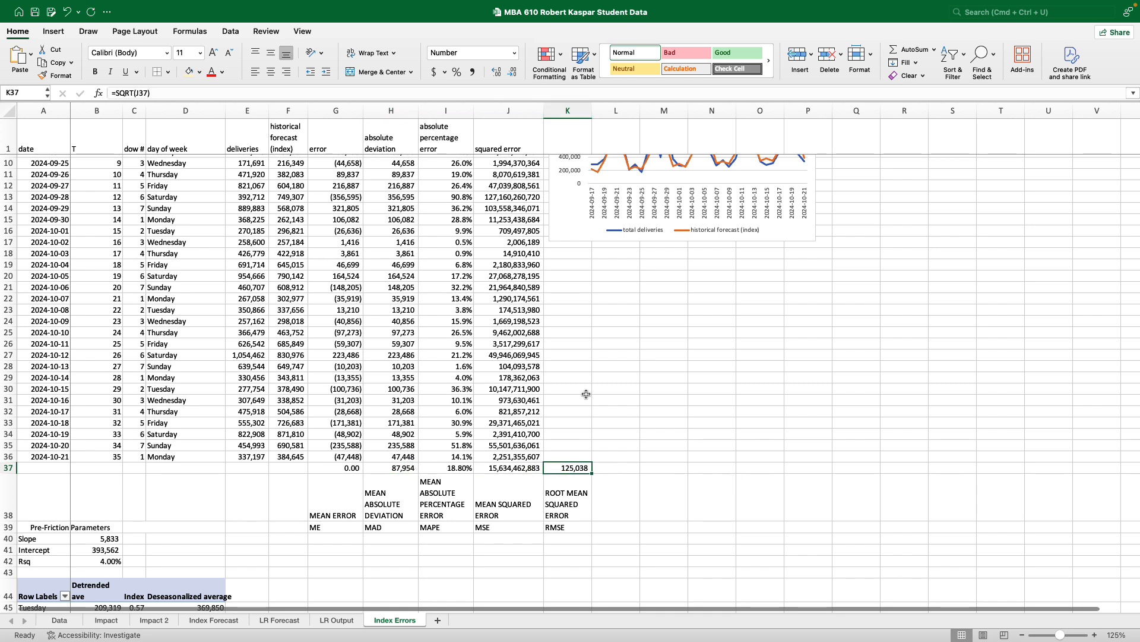
{"action": "left_click", "coordinate": [386, 469]}
{"action": "scroll", "coordinate": [418, 413], "scroll_direction": "up", "scroll_amount": 3}
{"action": "scroll", "coordinate": [418, 412], "scroll_direction": "up", "scroll_amount": 1}
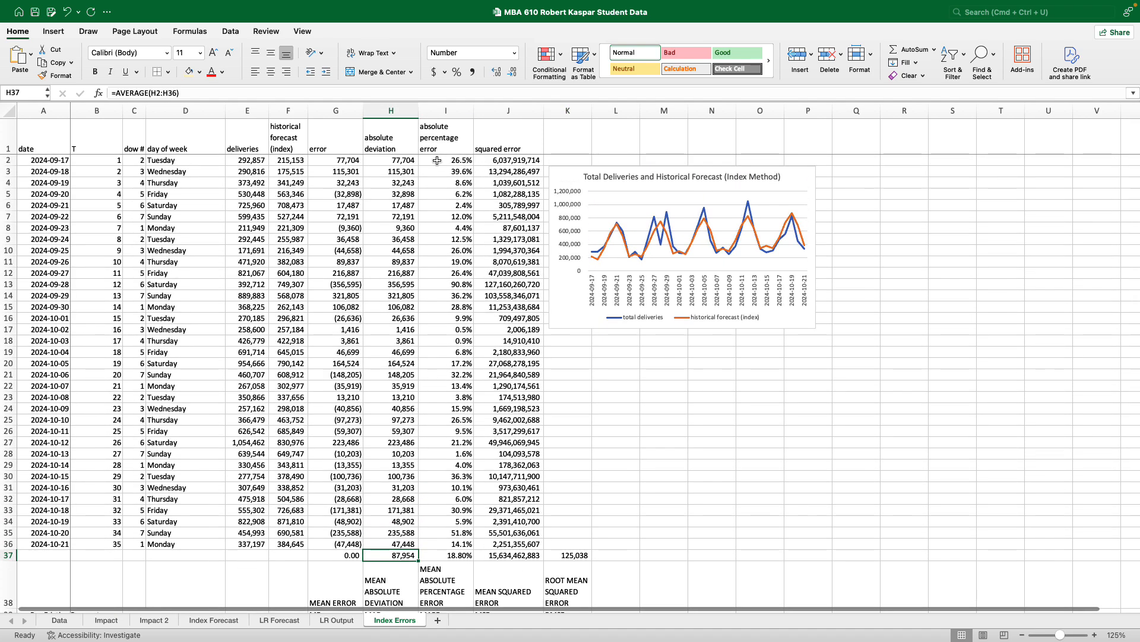
{"action": "left_click", "coordinate": [583, 555]}
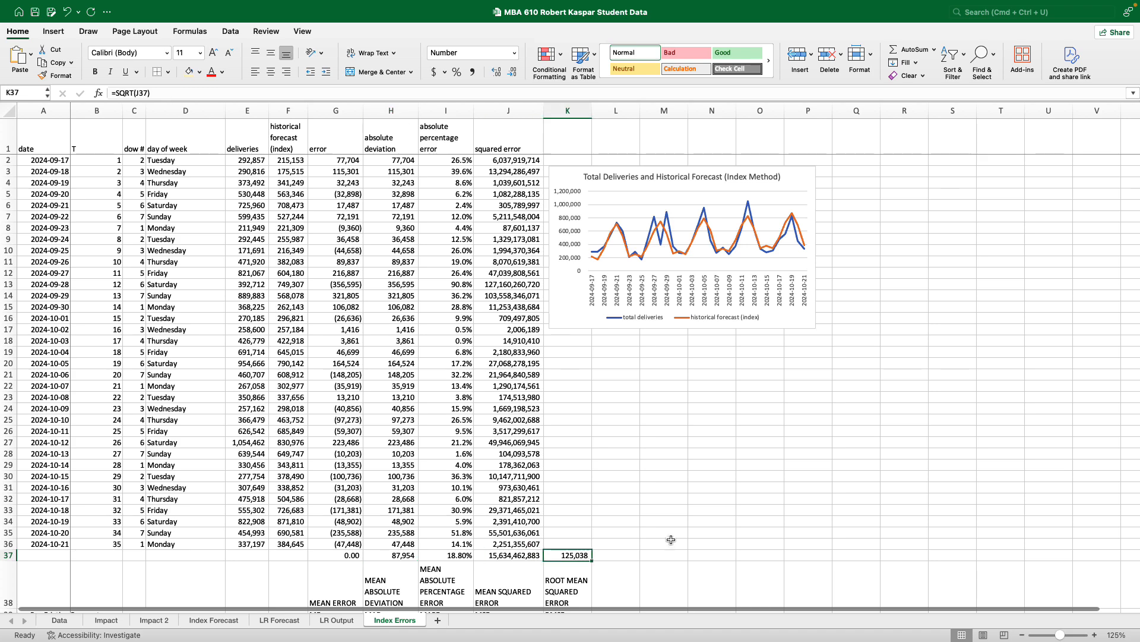
{"action": "scroll", "coordinate": [671, 540], "scroll_direction": "down", "scroll_amount": 2}
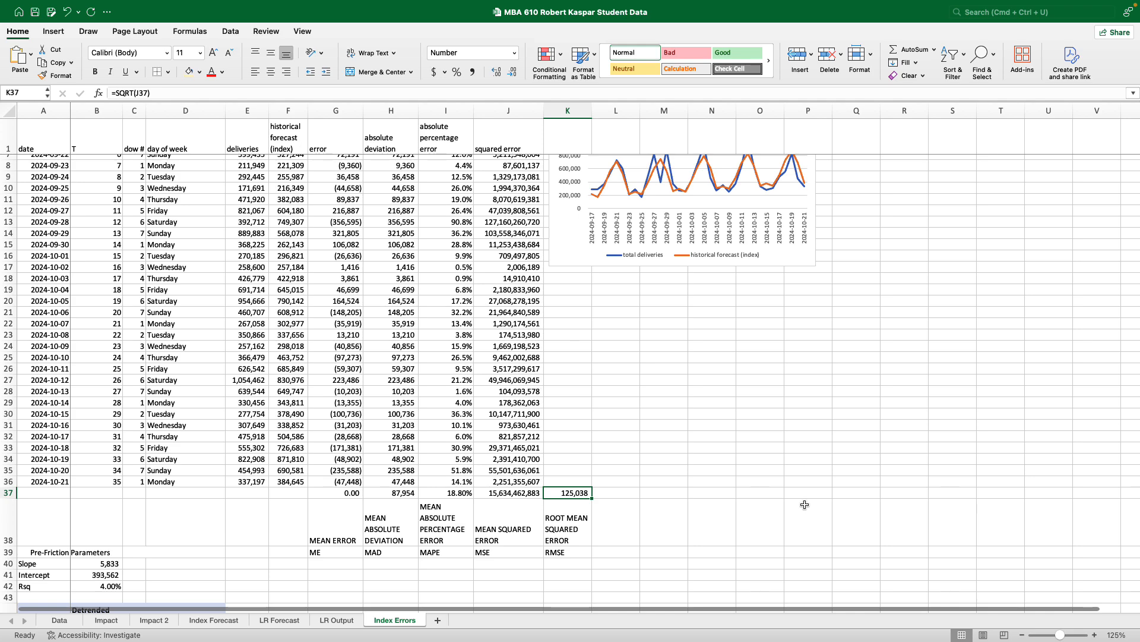
- Examine the absolute percentage errors for 2024-09-18 and 2024-09-28, and the squared error for 2024-09-28
{"action": "scroll", "coordinate": [804, 504], "scroll_direction": "up", "scroll_amount": 3}
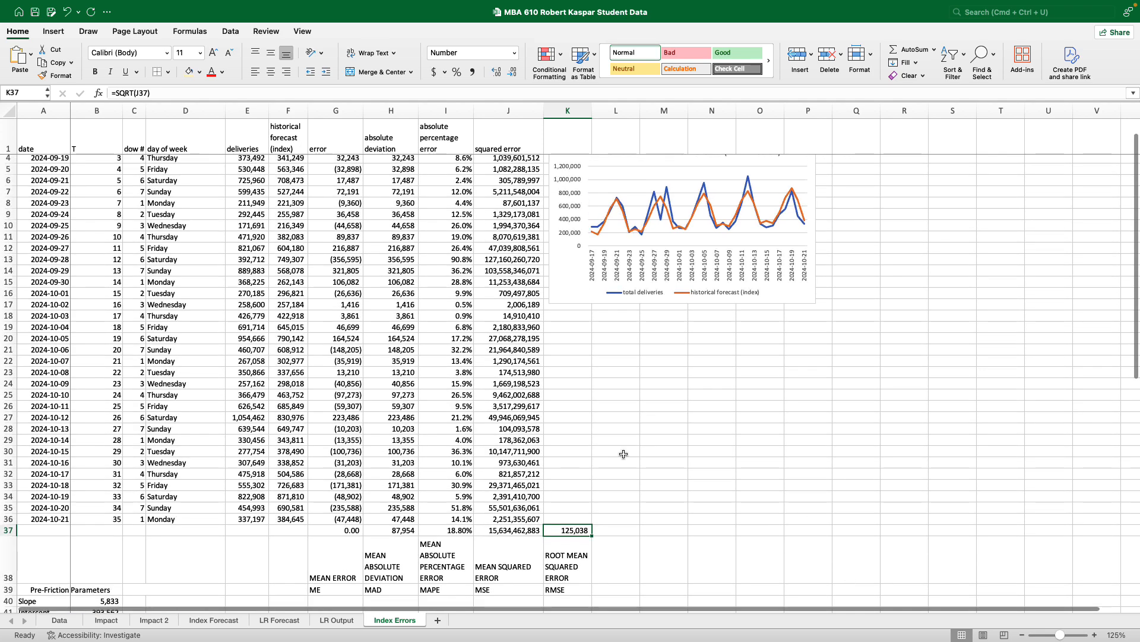
{"action": "left_click", "coordinate": [450, 259]}
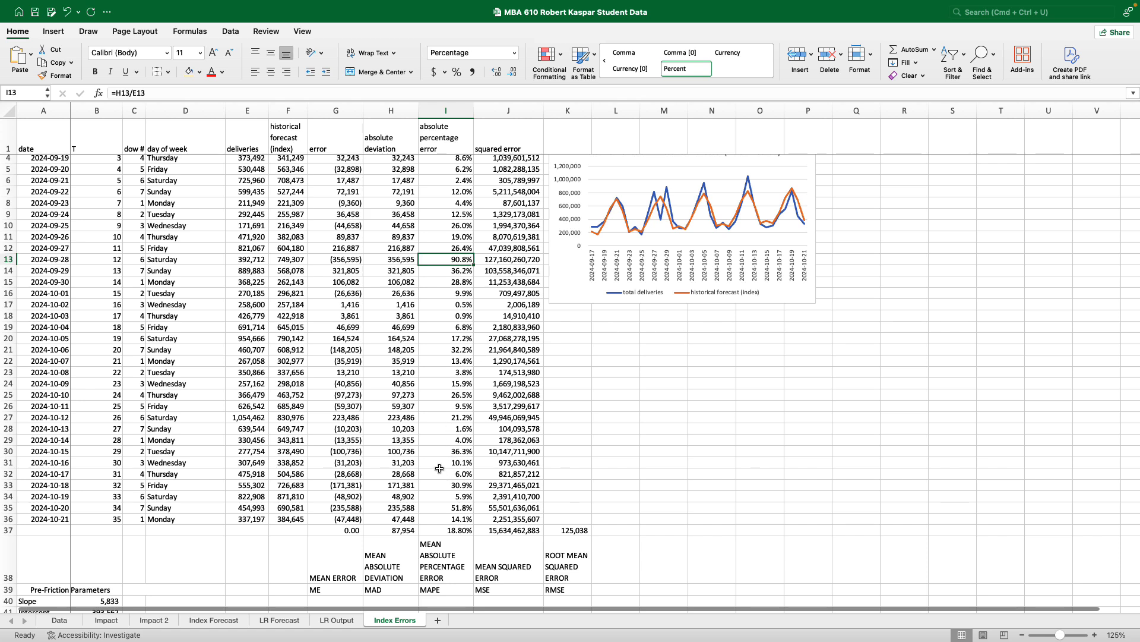
{"action": "scroll", "coordinate": [438, 309], "scroll_direction": "up", "scroll_amount": 2}
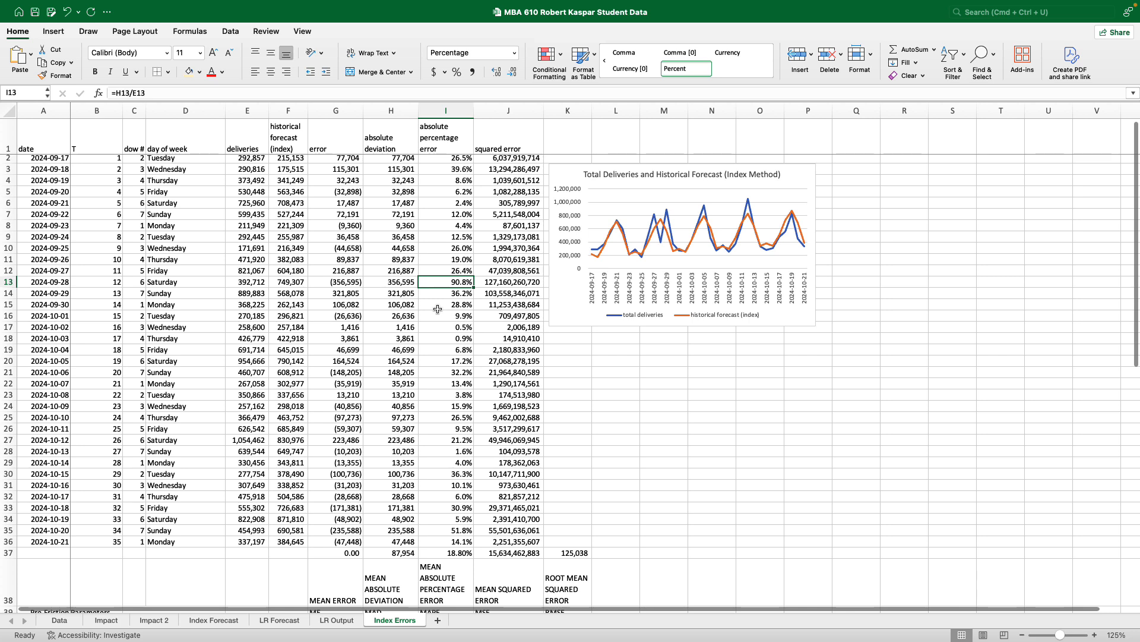
{"action": "left_click", "coordinate": [440, 172]}
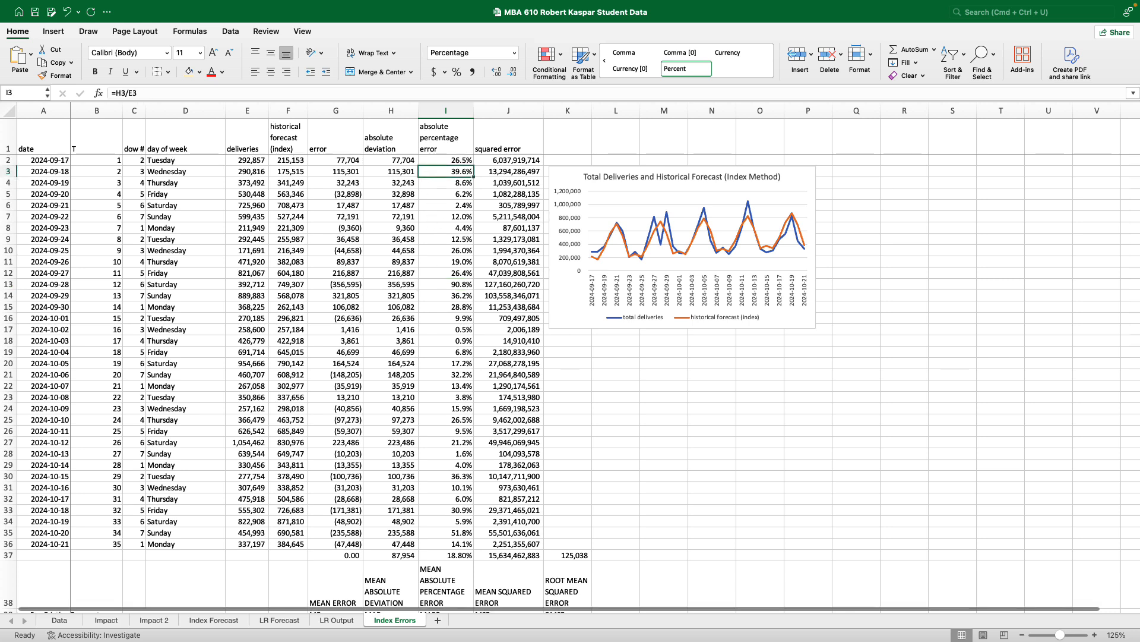
{"action": "left_click", "coordinate": [444, 285]}
{"action": "left_click", "coordinate": [512, 286]}
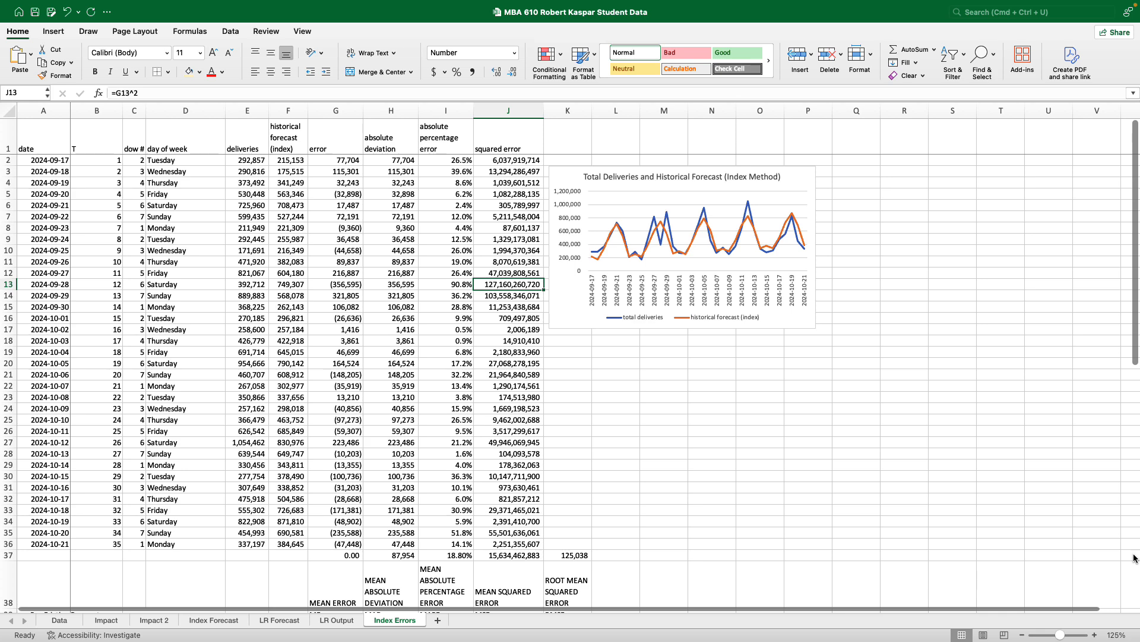
{"action": "scroll", "coordinate": [1021, 531], "scroll_direction": "down", "scroll_amount": 4}
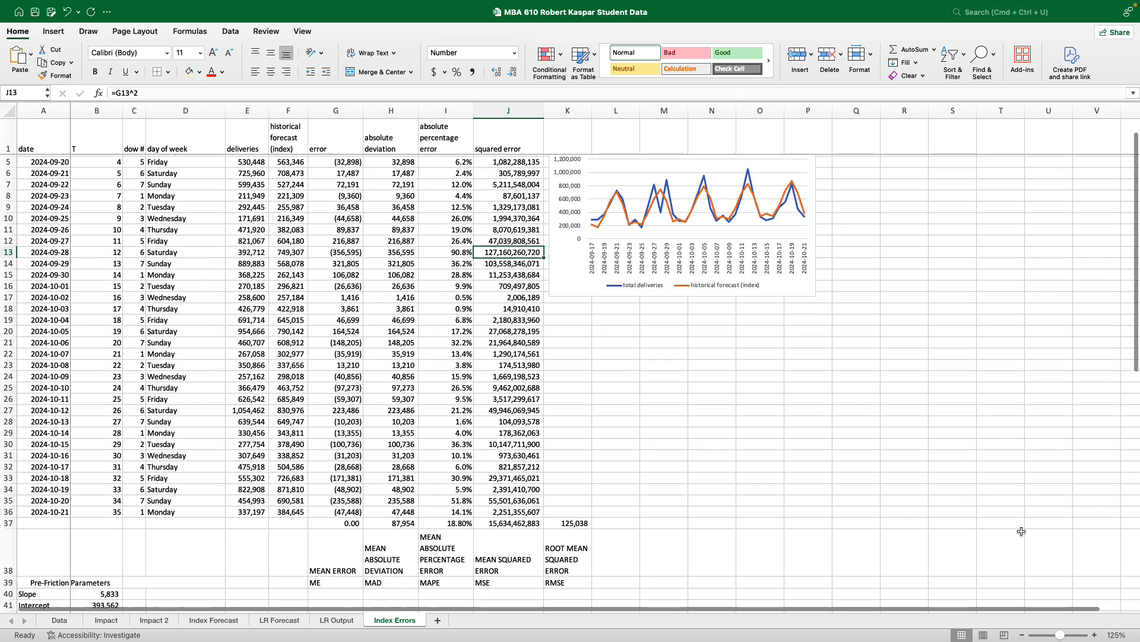